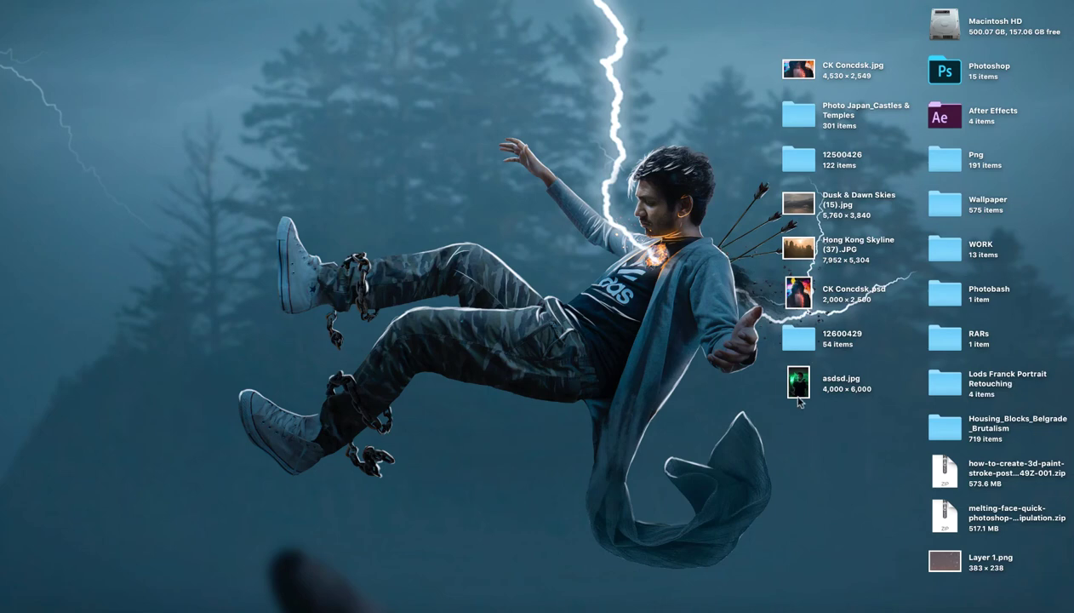
- Open asdsd.jpg from the desktop in Preview and centre its window on screen
left_click(799, 402)
double_click(800, 402)
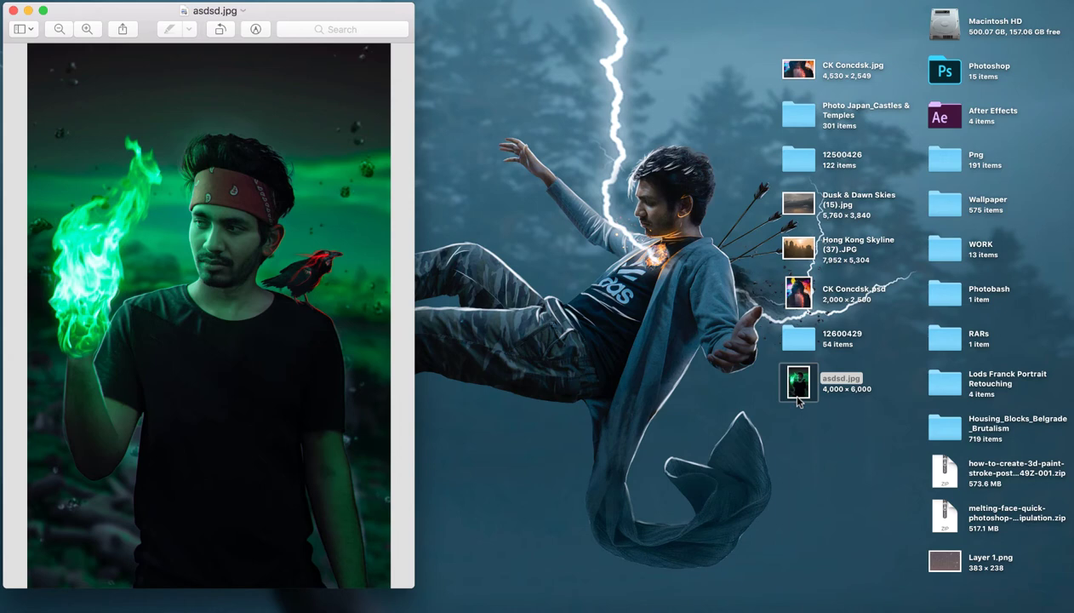
left_click_drag(89, 12, 394, 23)
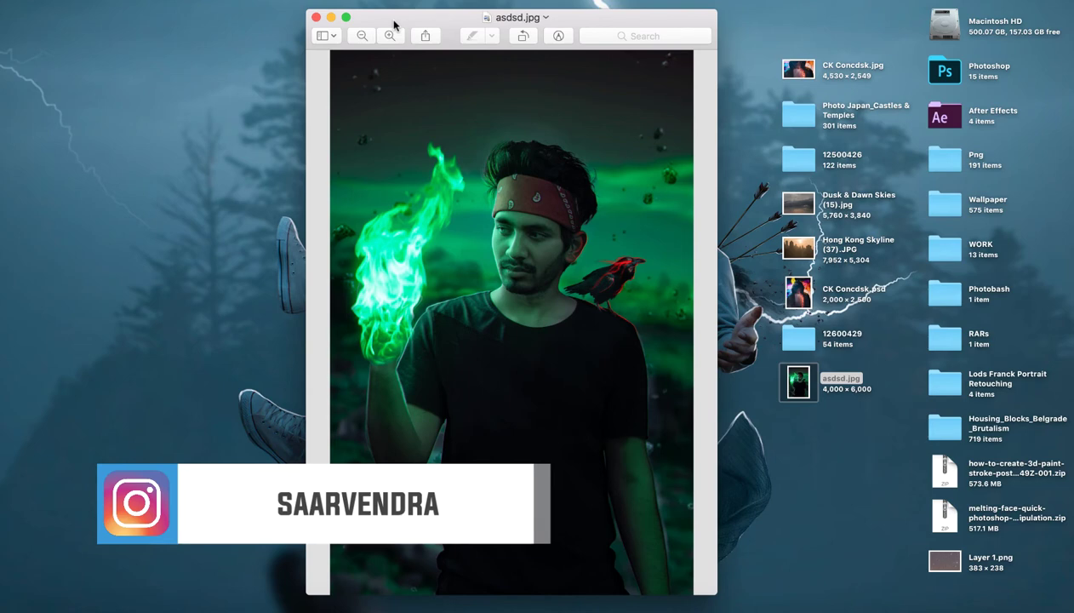
- Open the 12600429 folder and preview asdsads.psd and the DSC08207.JPG source photo
double_click(798, 338)
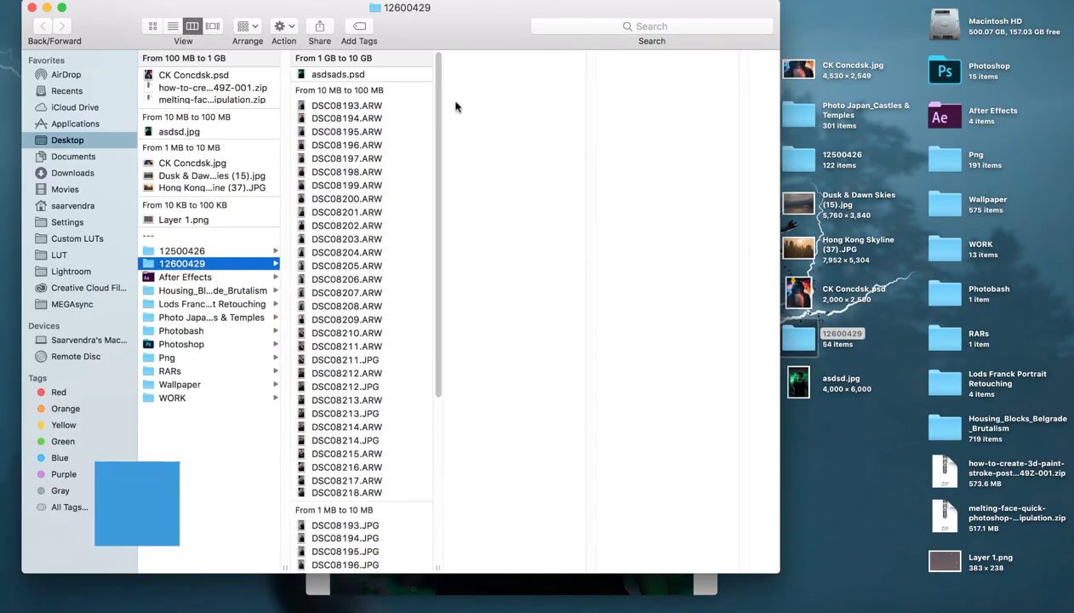
left_click(357, 74)
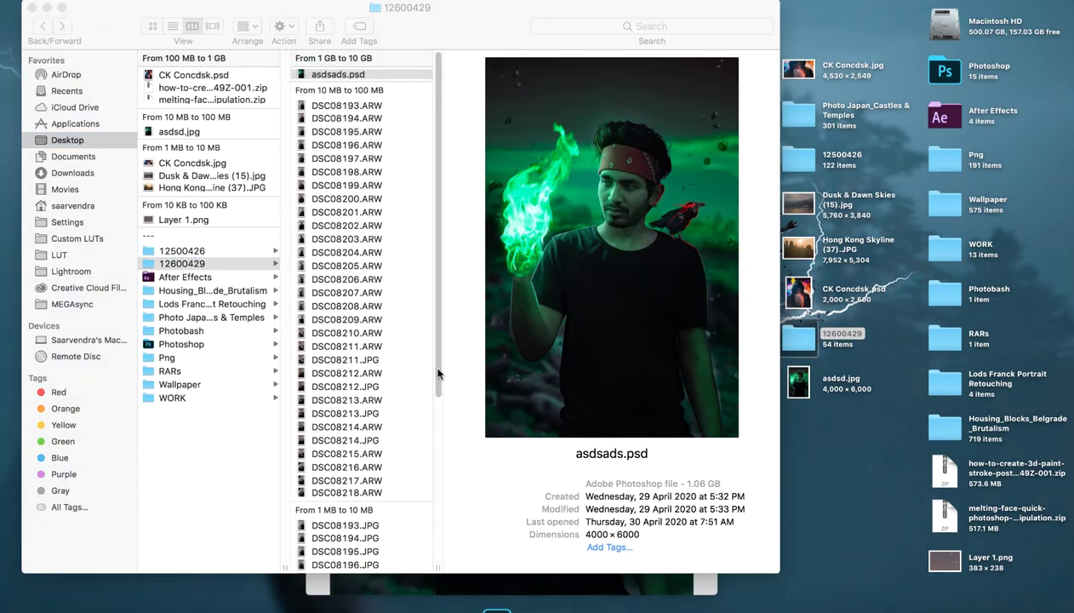
scroll(434, 375, "down", 2)
scroll(430, 468, "down", 5)
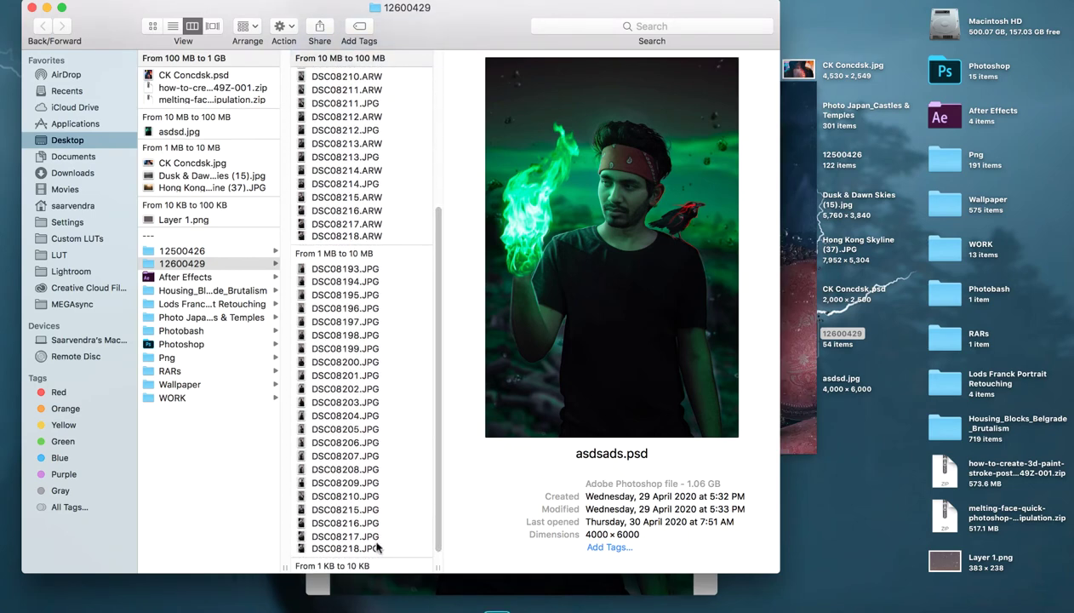
left_click(362, 509)
left_click(333, 458)
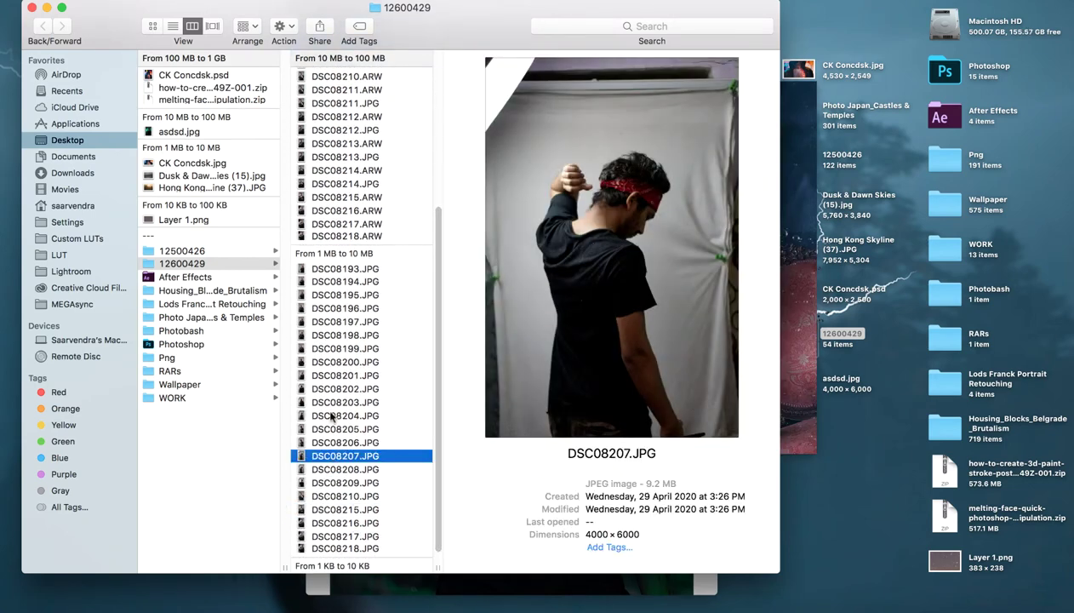
- Browse DSC08203.JPG, DSC08200.JPG and the next photos, then open the project in Photoshop
left_click(332, 400)
left_click(296, 362)
key("Down")
key("Down")
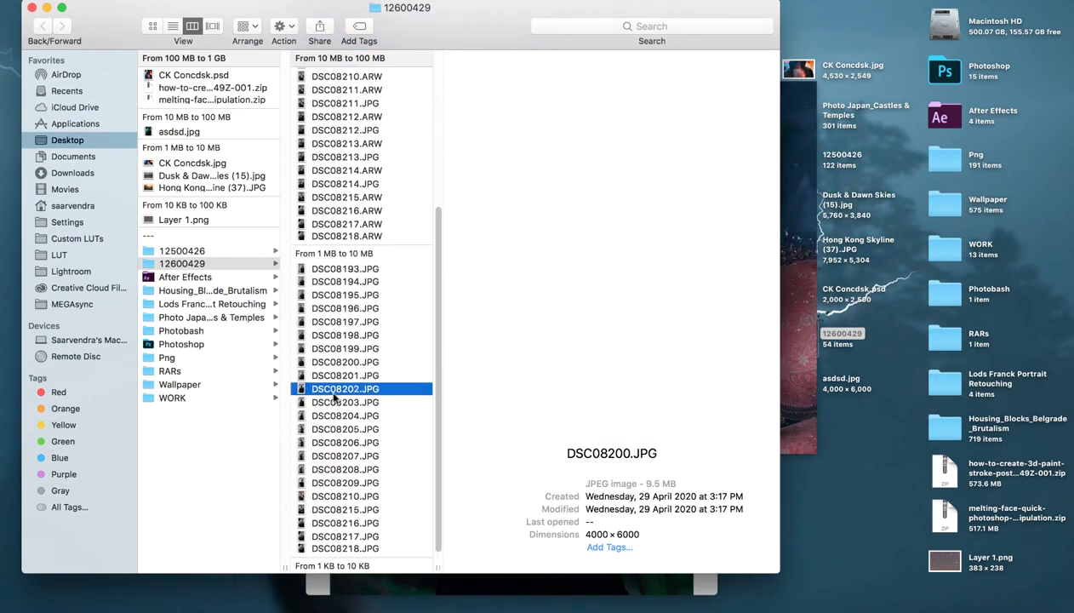
key("Down")
key("Down")
key("Down")
double_click(337, 402)
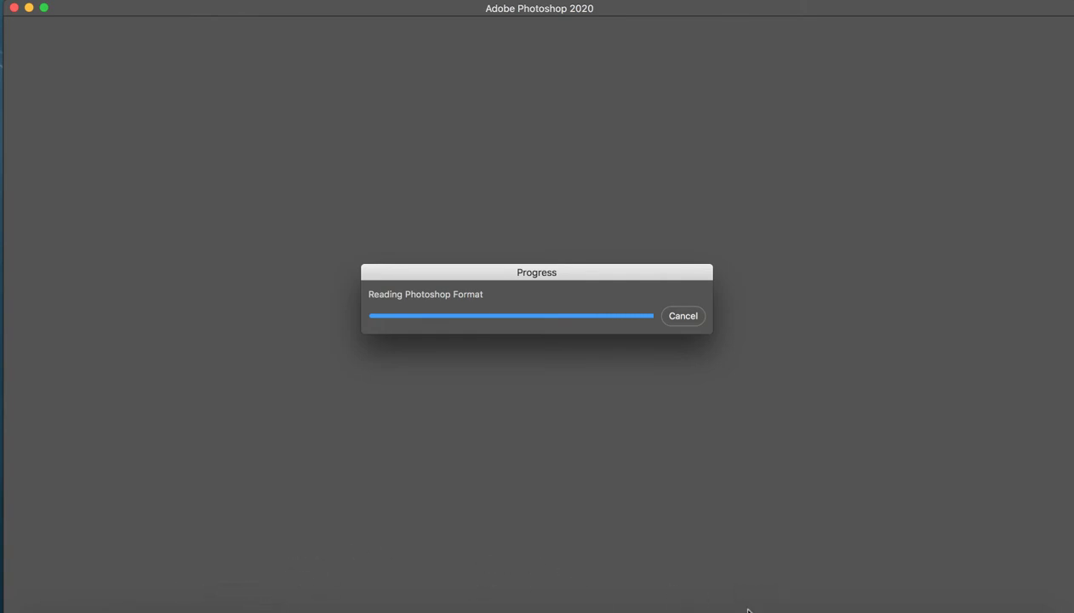
- Dismiss the recent-files menu and Dfine 2 panel, then zoom in on the composite
right_click(886, 604)
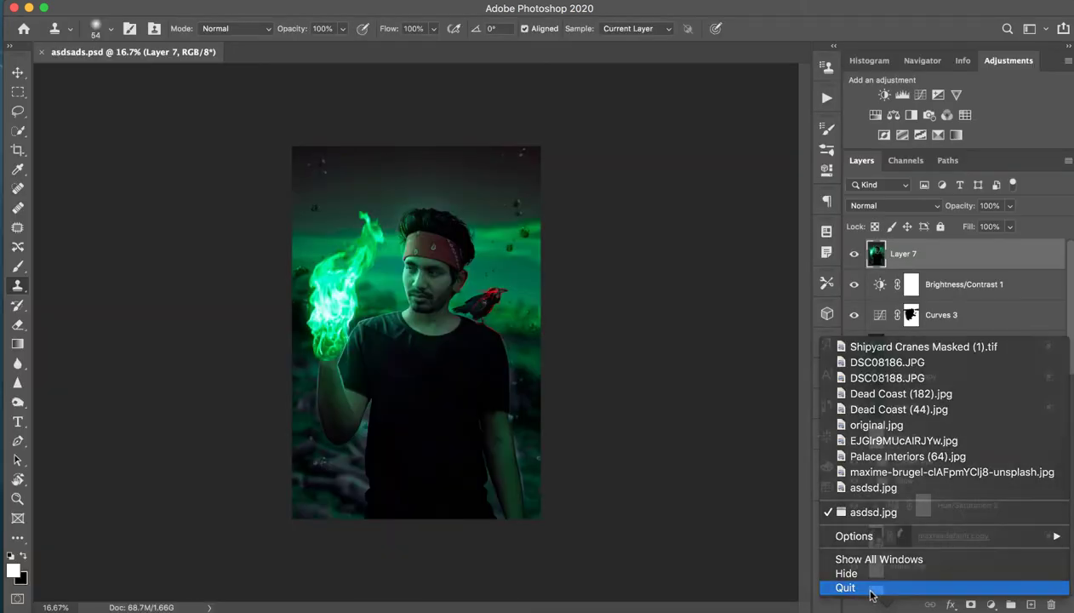
left_click(794, 543)
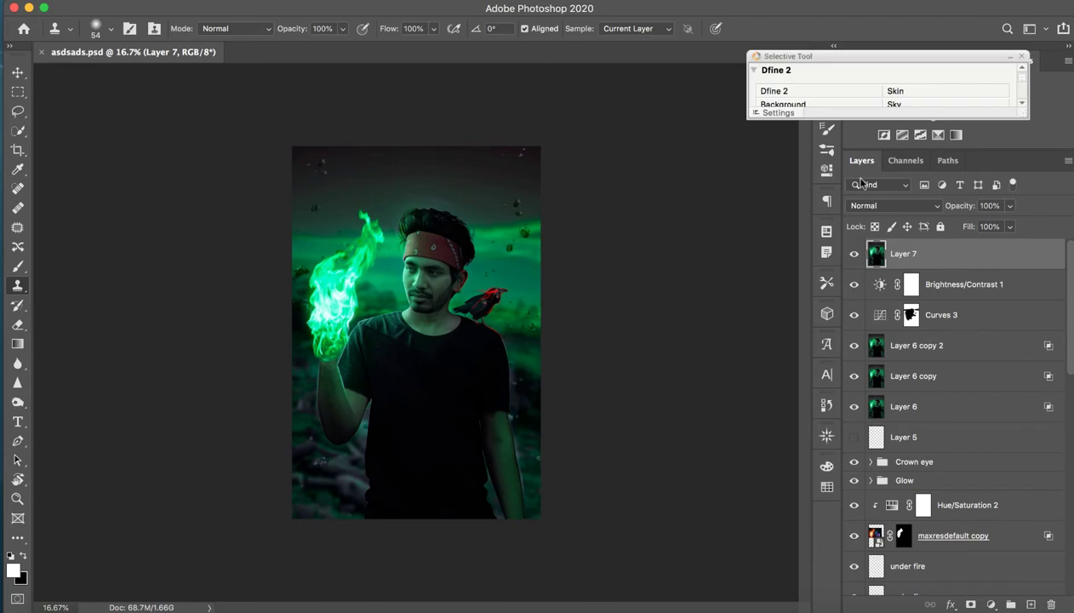
left_click(1021, 57)
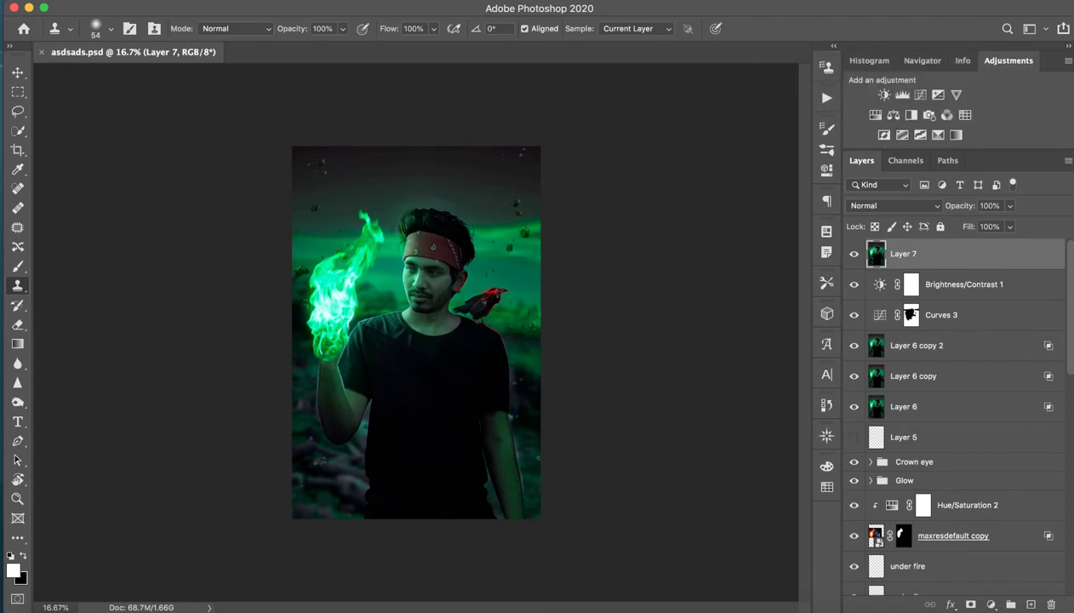
left_click_drag(421, 293, 443, 293)
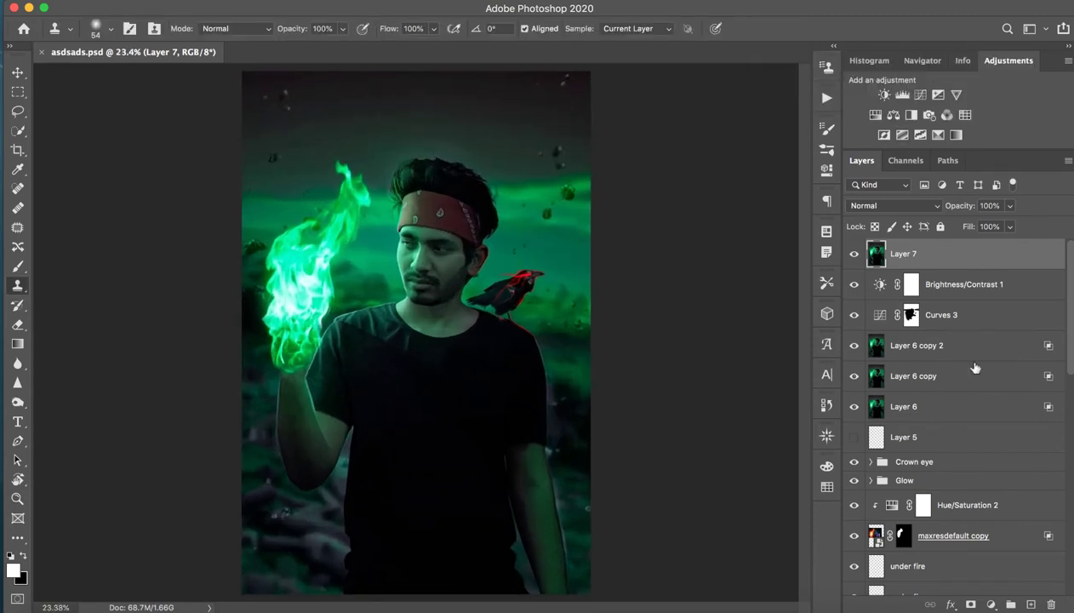
scroll(976, 367, "down", 10)
- Solo Layer 0 copy 2, toggle its mask off and on, then restore all layers
left_click(853, 342, "alt")
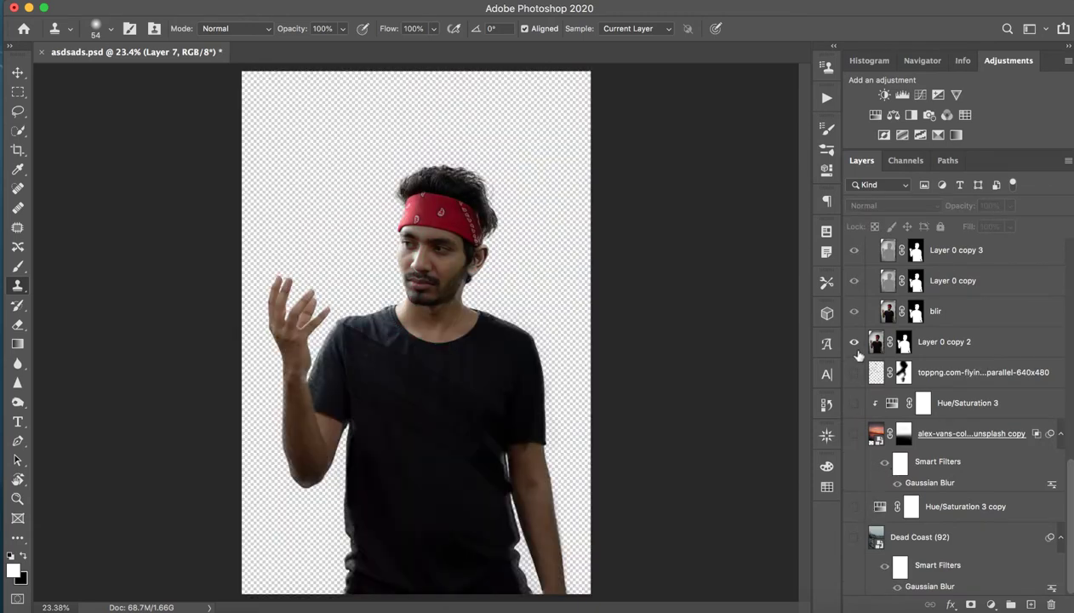
left_click(903, 342, "shift")
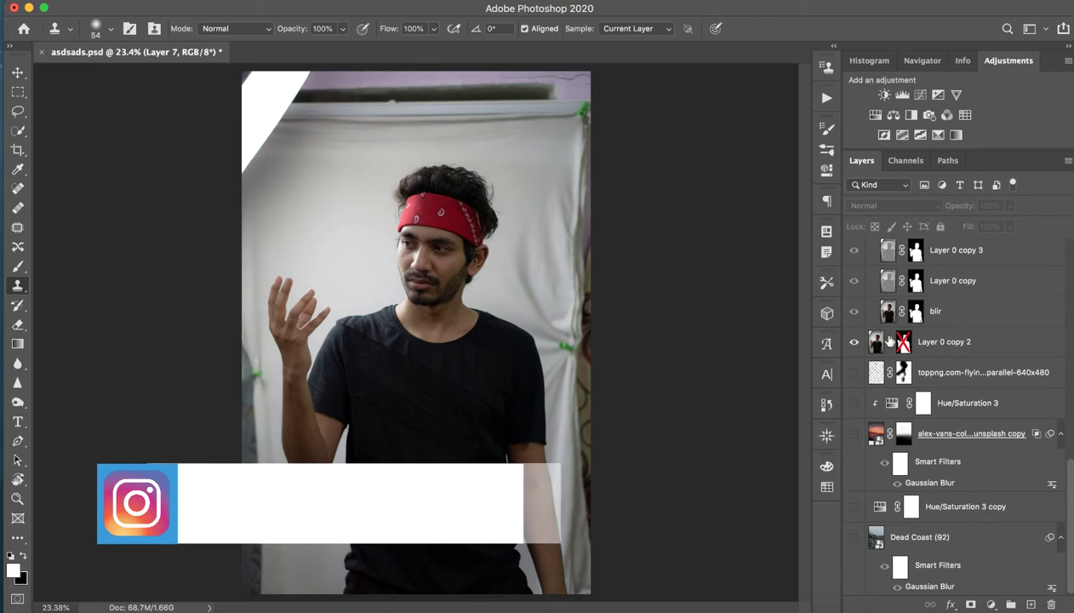
left_click(903, 341, "shift")
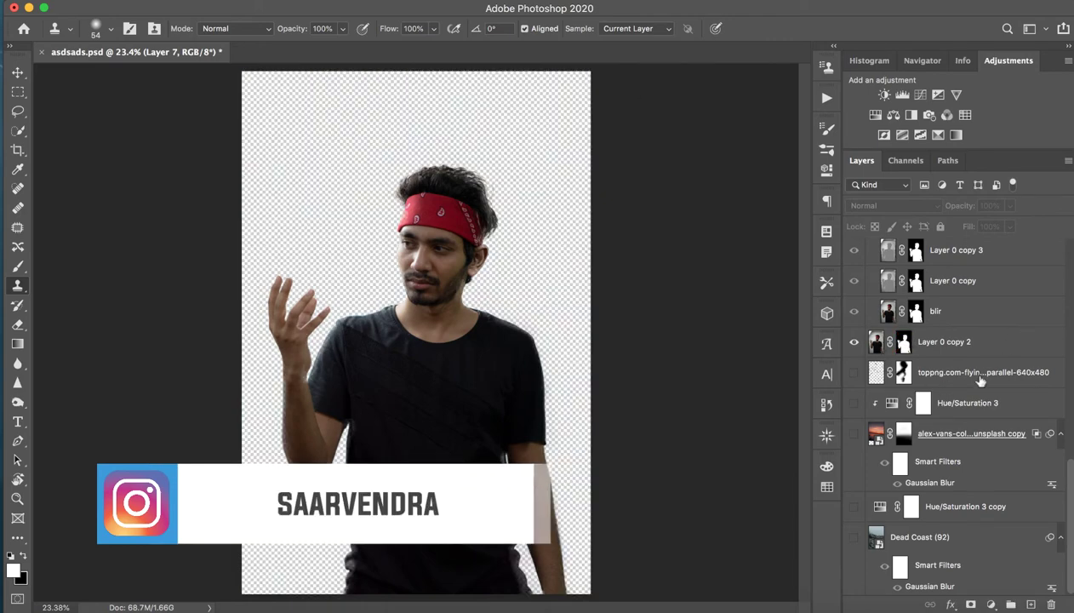
left_click(855, 342, "alt")
scroll(858, 315, "up", 2)
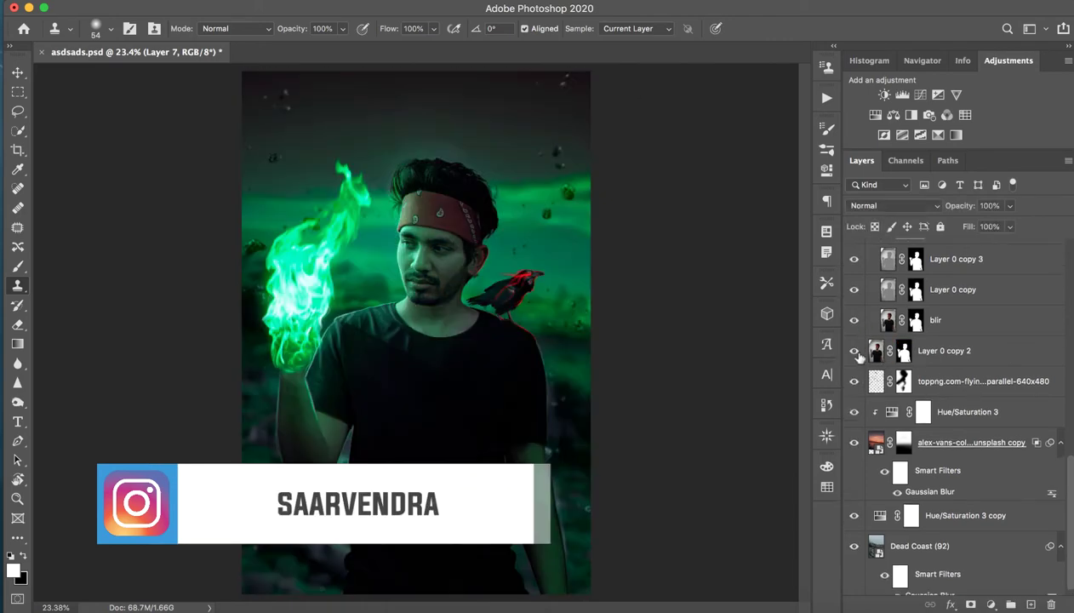
scroll(858, 332, "up", 10)
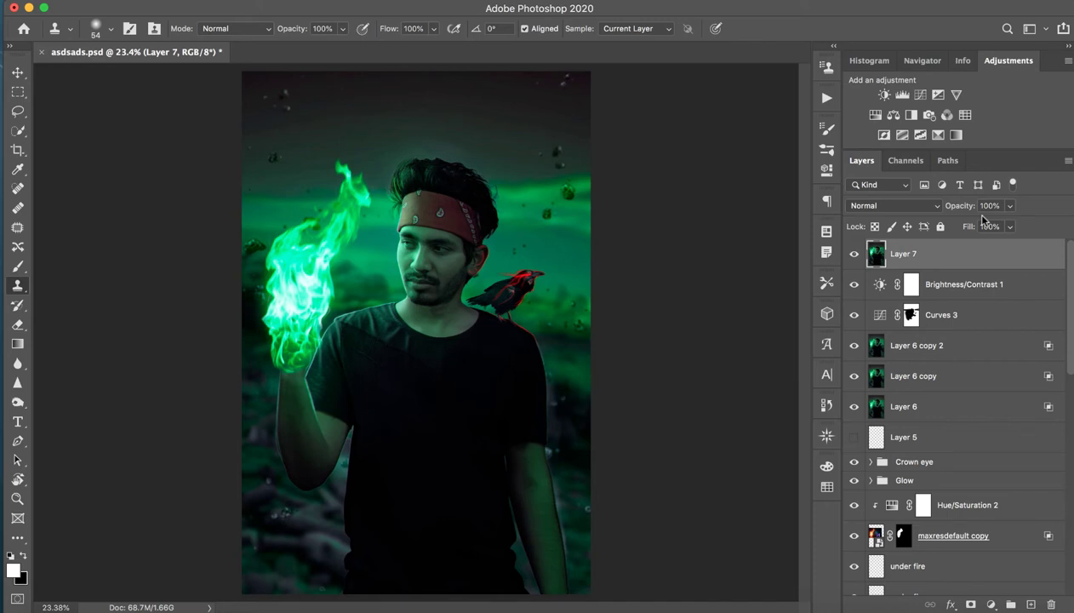
- Hide every layer from Layer 7 down through Curves 1 to Layer 0 copy 3
left_click_drag(854, 253, 854, 549)
scroll(853, 522, "down", 5)
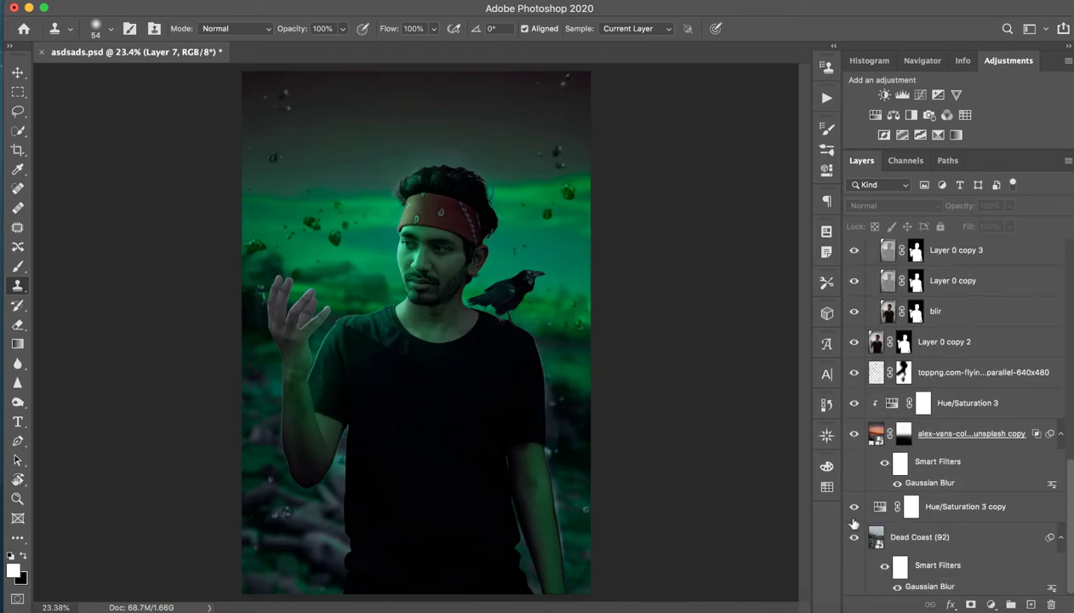
scroll(856, 314, "up", 2)
scroll(857, 314, "up", 2)
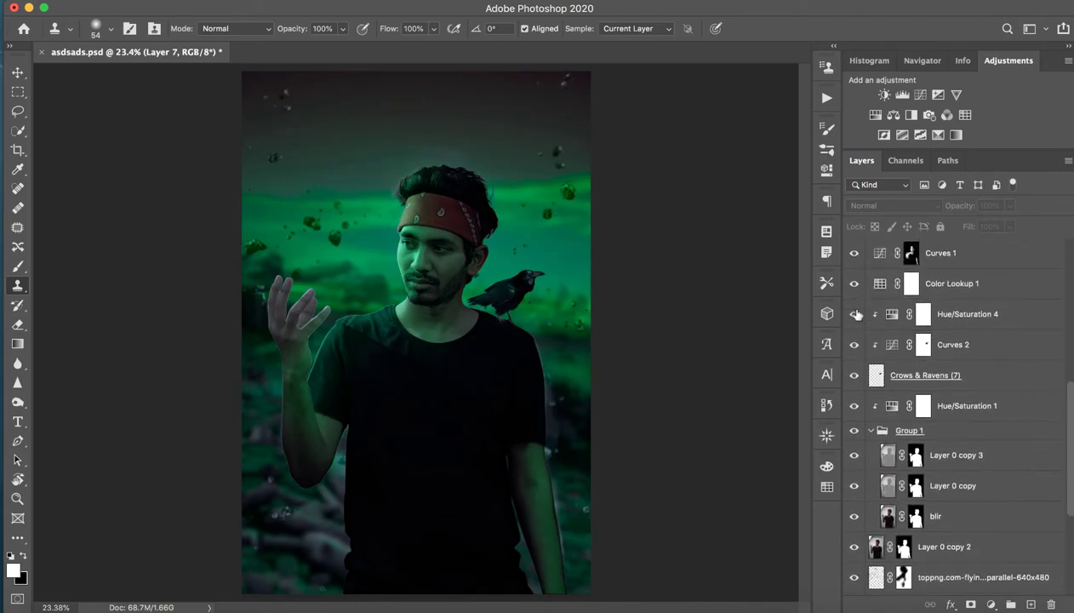
scroll(856, 314, "up", 2)
scroll(855, 314, "up", 2)
left_click_drag(854, 344, 850, 558)
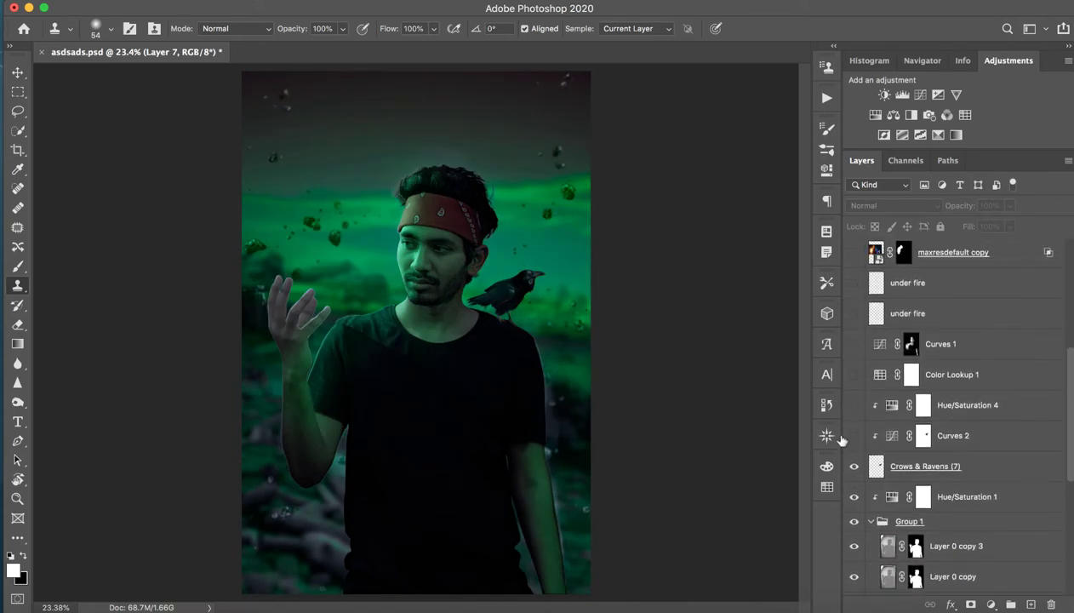
scroll(852, 549, "down", 4)
scroll(856, 532, "down", 1)
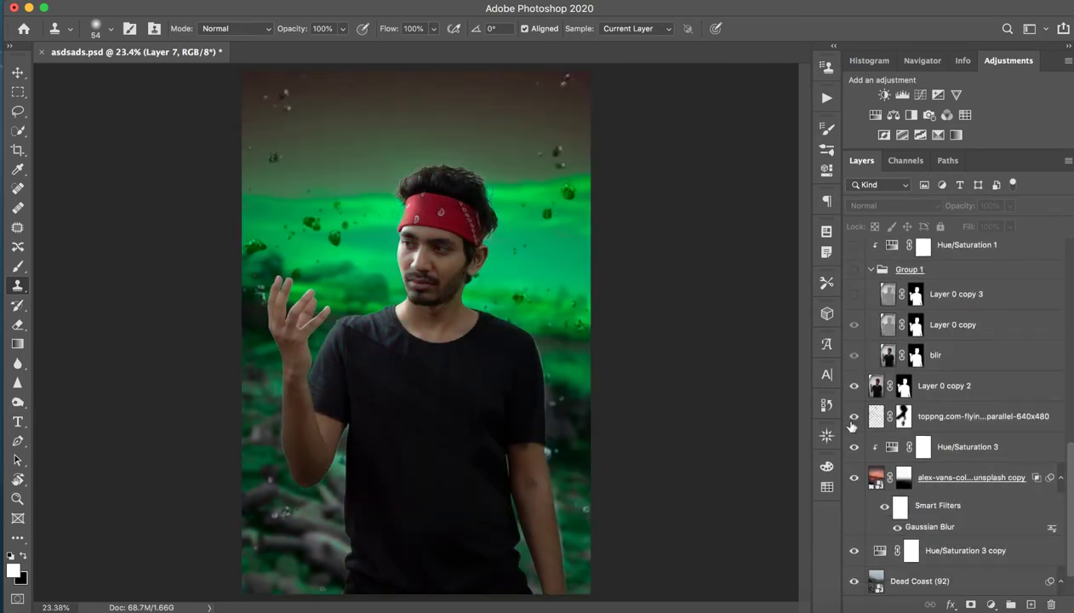
- Hide Hue/Saturation 3 and its copy, alex-vans, Dead Coast, Layer 0 copy 2 and the particles layer
left_click_drag(853, 446, 854, 478)
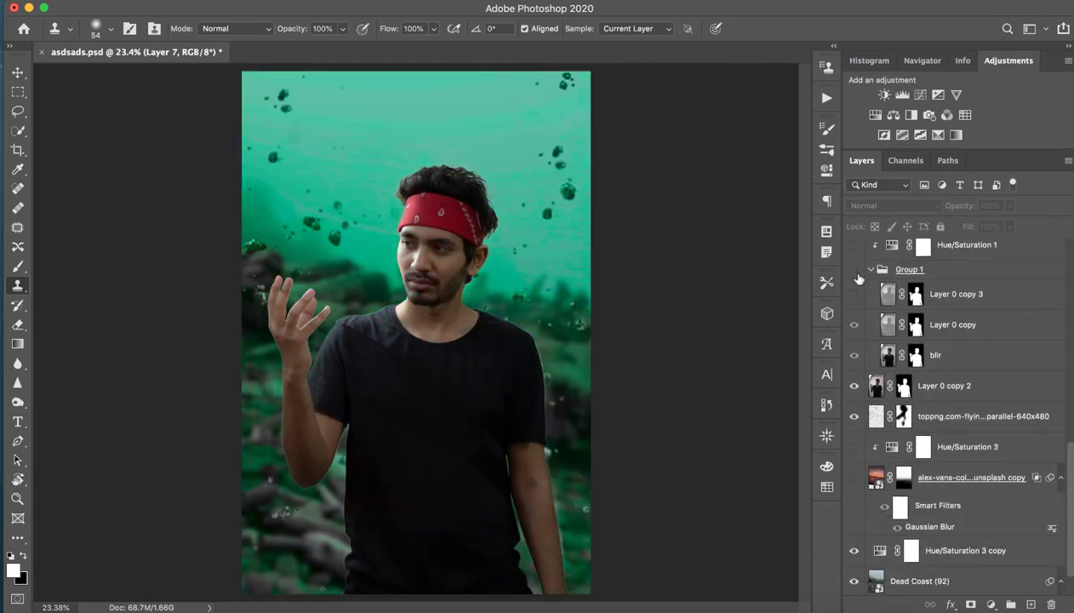
left_click(854, 550)
scroll(854, 553, "down", 2)
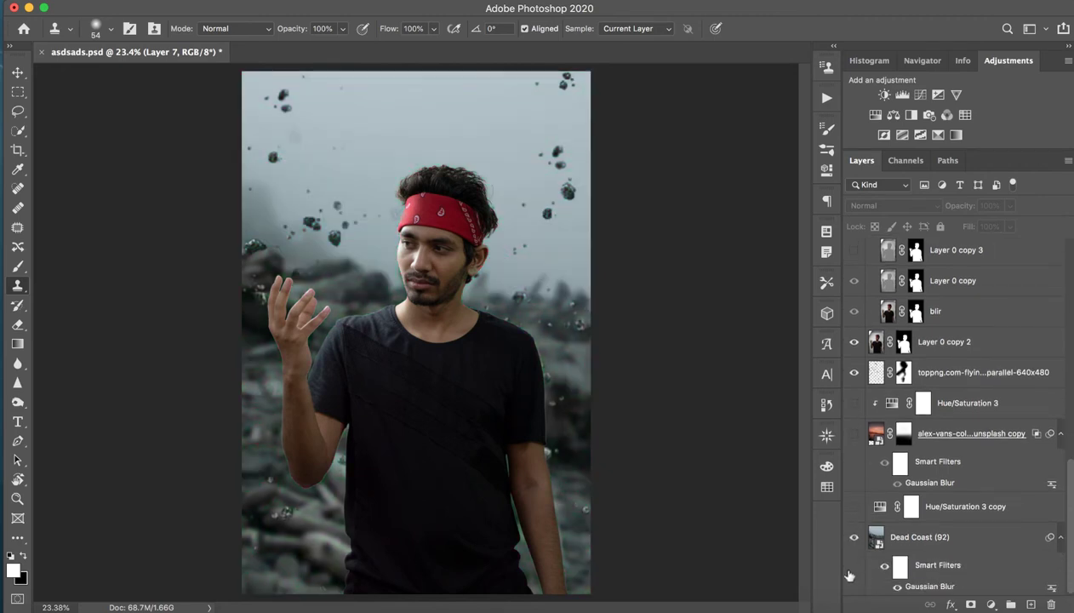
left_click(855, 537)
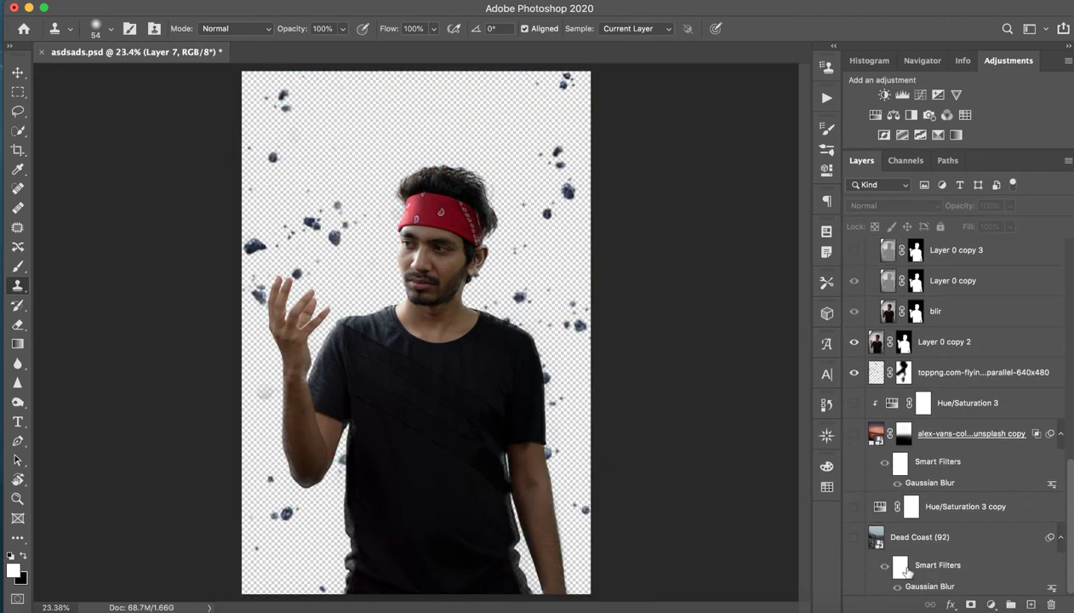
scroll(905, 572, "up", 2)
scroll(894, 553, "up", 2)
scroll(881, 528, "up", 2)
scroll(868, 506, "up", 2)
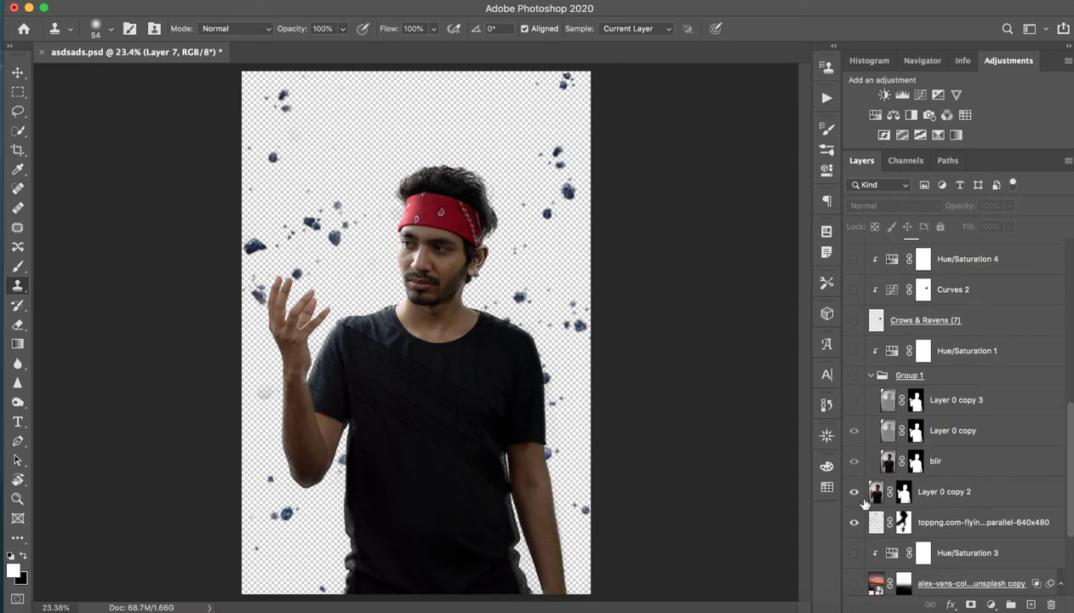
left_click(855, 493)
left_click(853, 529)
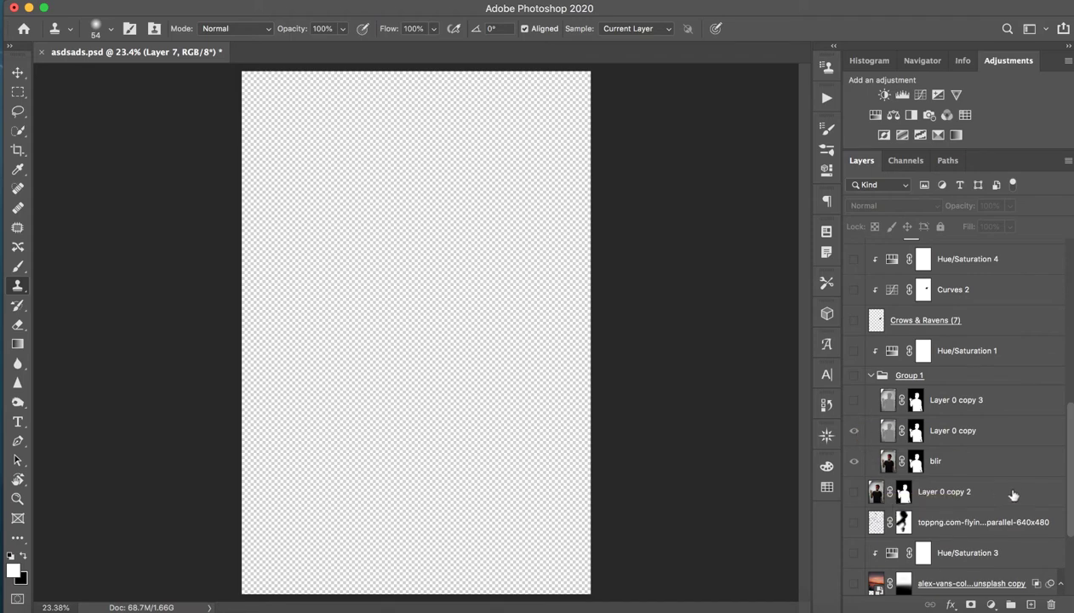
left_click(960, 501)
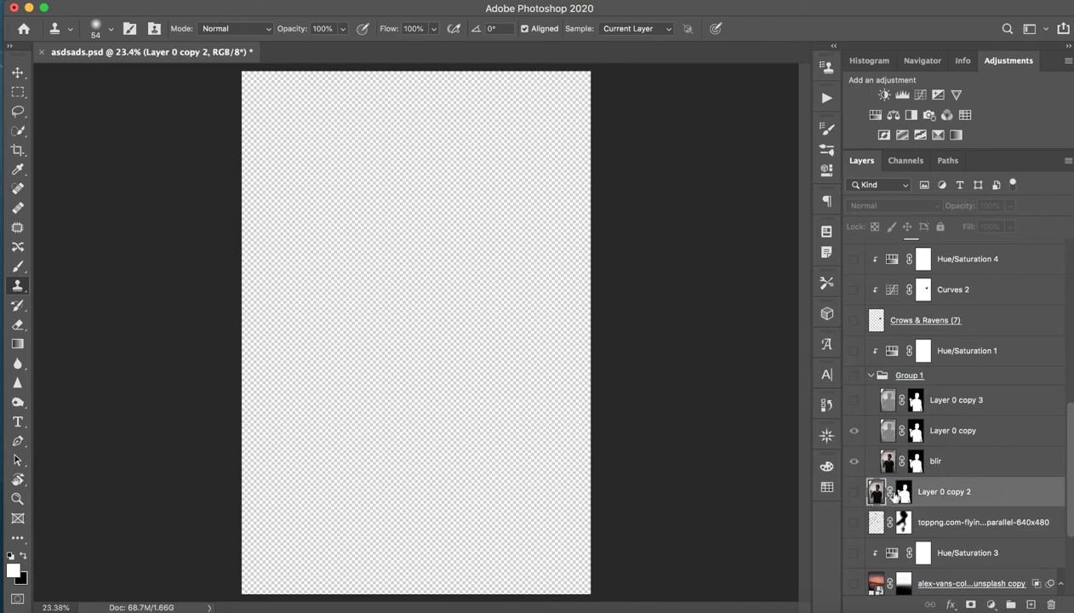
left_click(854, 491)
left_click(901, 492, "shift")
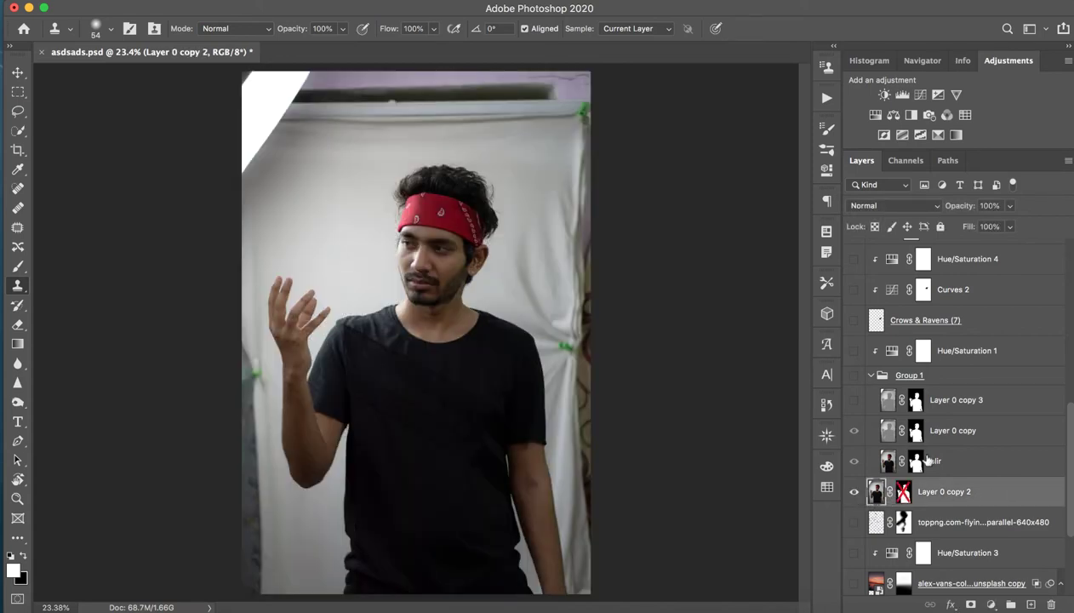
left_click(899, 492, "shift")
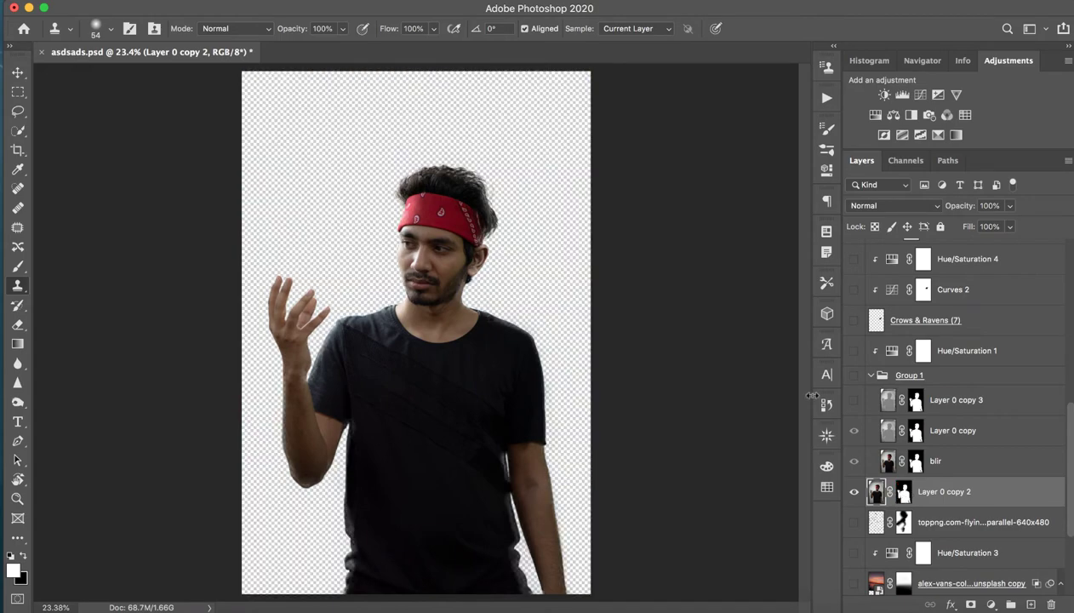
key("z")
left_click_drag(436, 247, 528, 191)
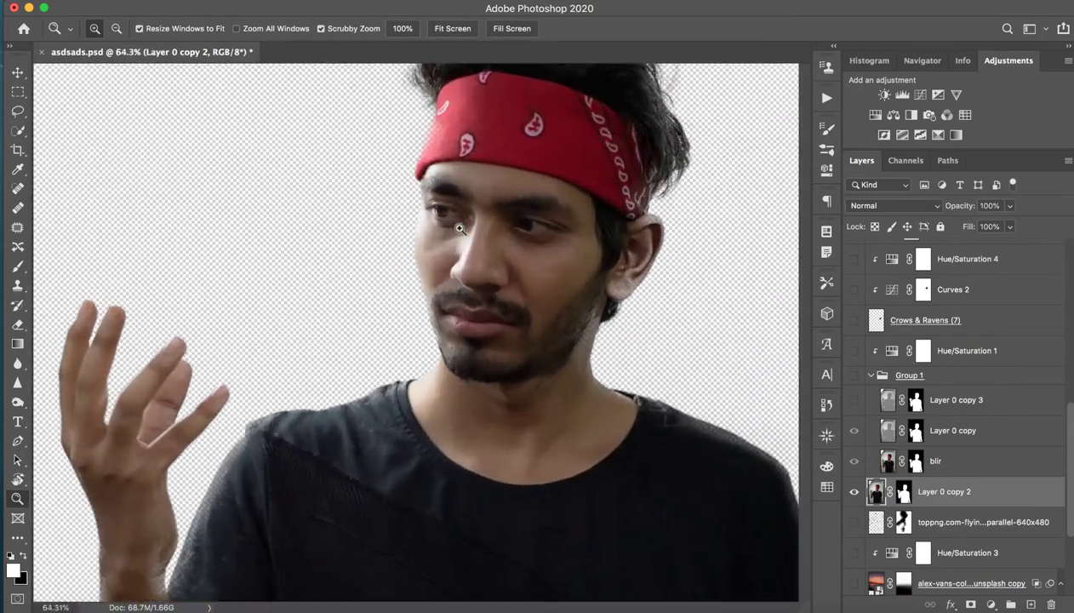
key("s")
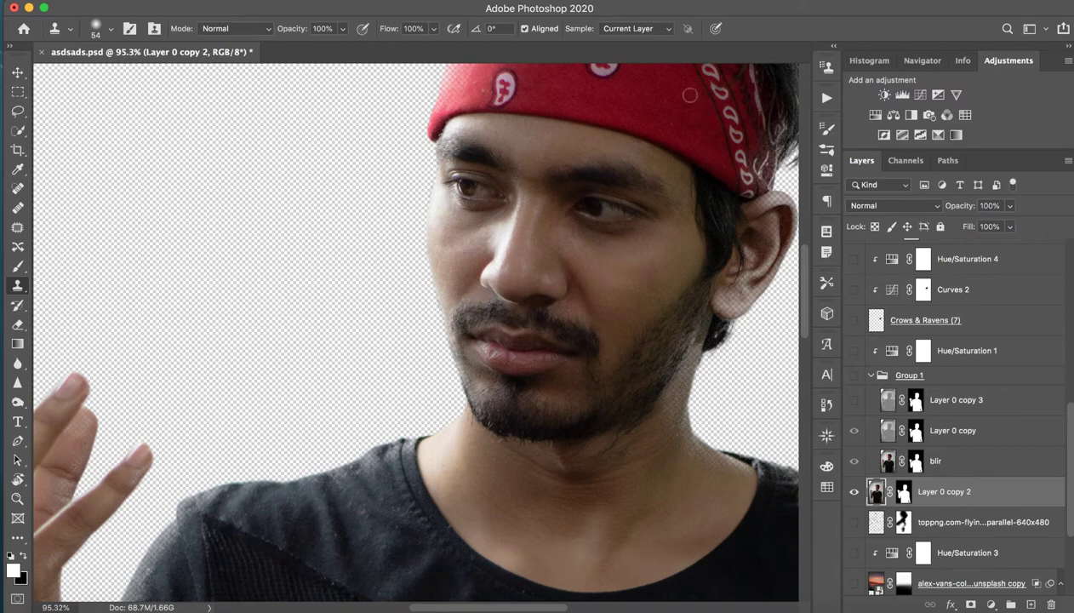
left_click_drag(681, 95, 443, 159)
key("z")
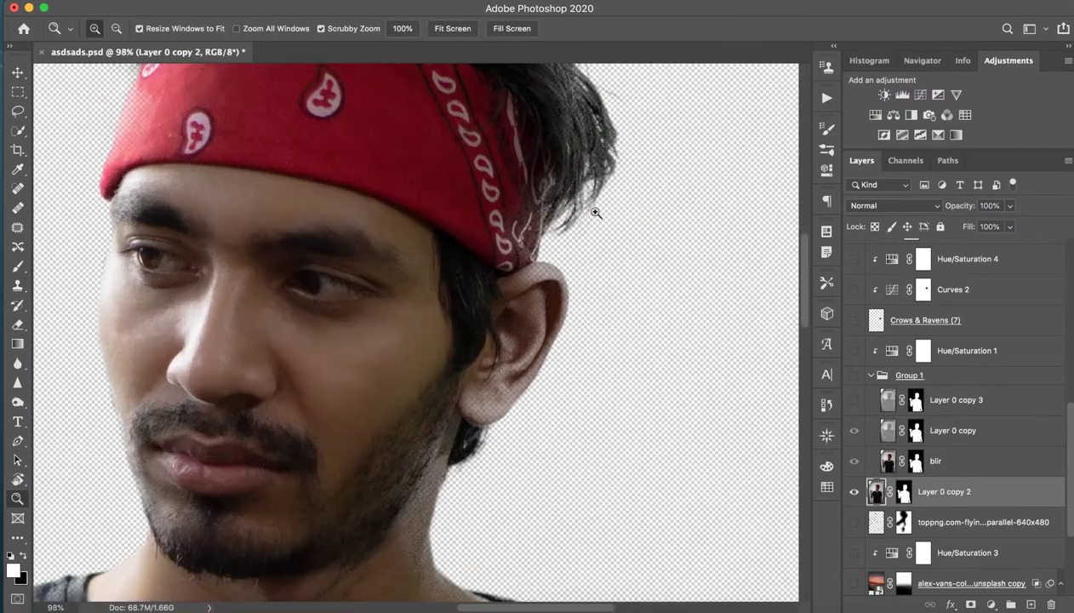
left_click_drag(460, 201, 528, 201)
key("s")
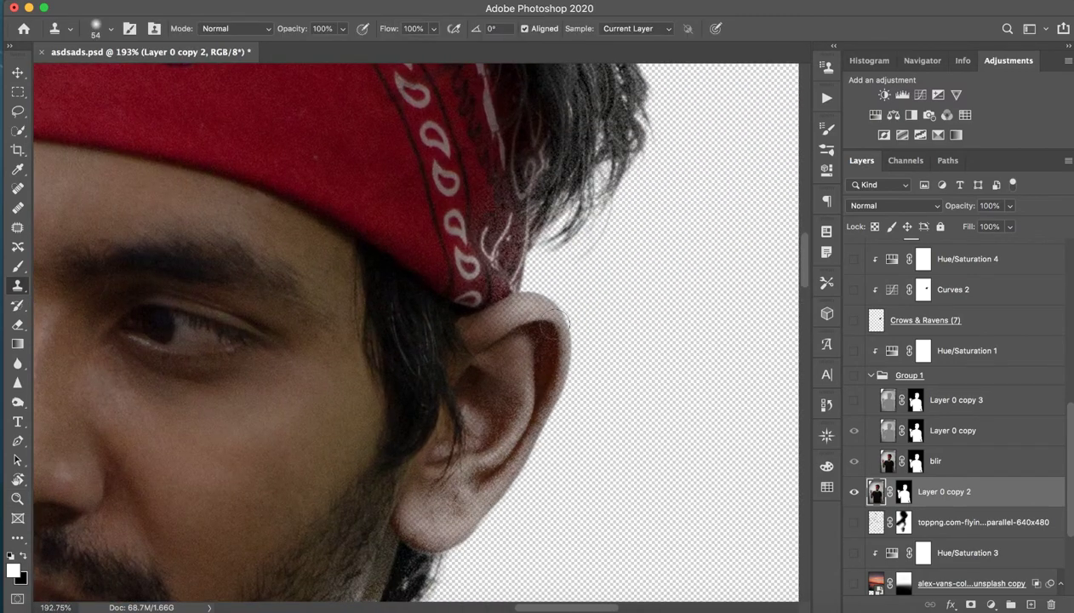
left_click_drag(492, 361, 513, 240)
left_click(494, 261)
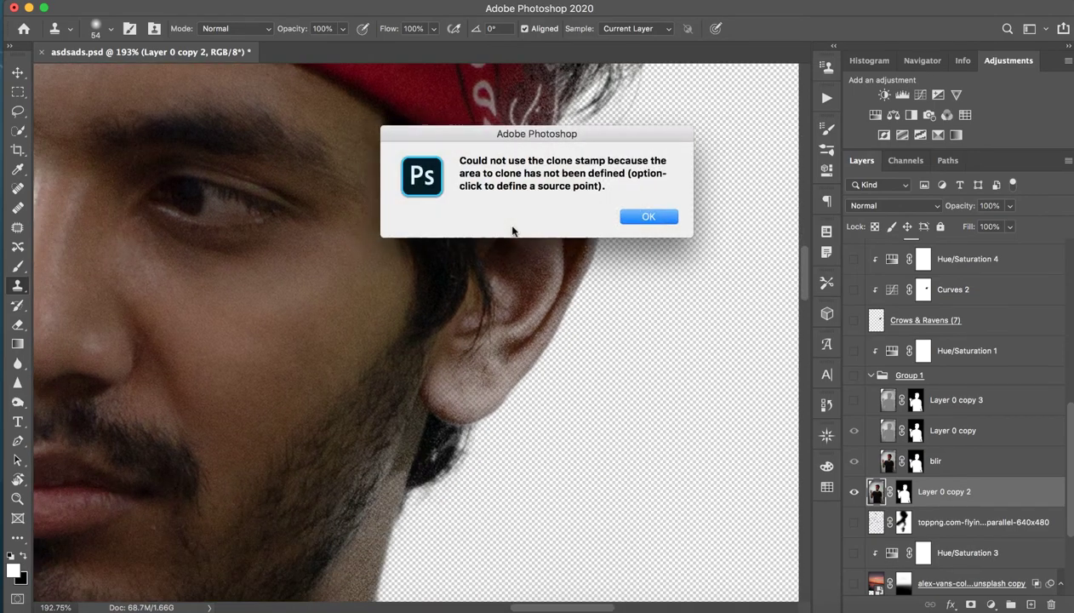
left_click(662, 223)
left_click_drag(496, 319, 508, 206)
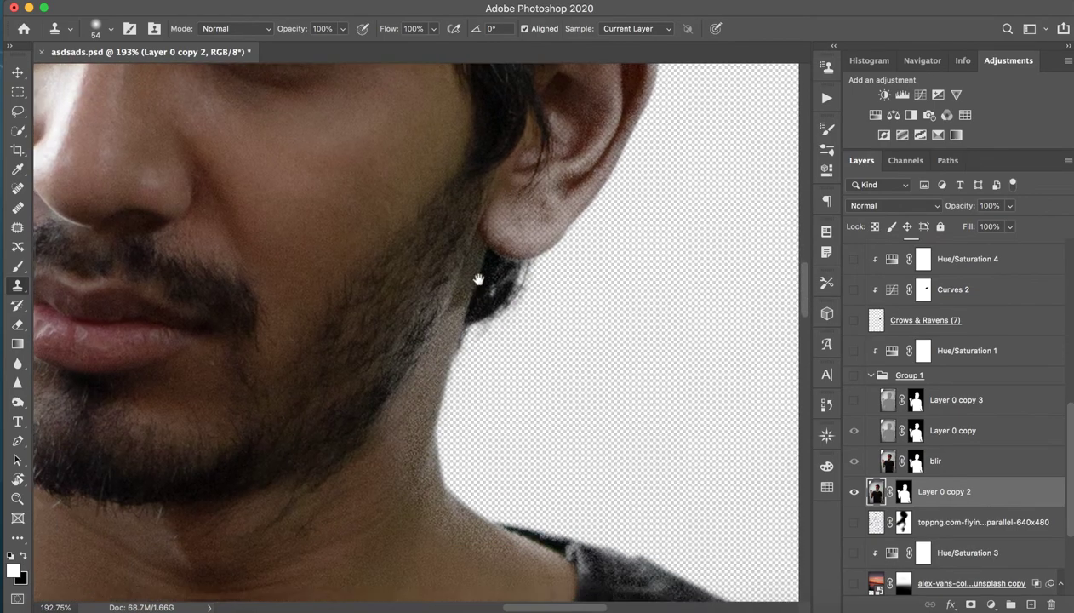
left_click_drag(479, 283, 542, 136)
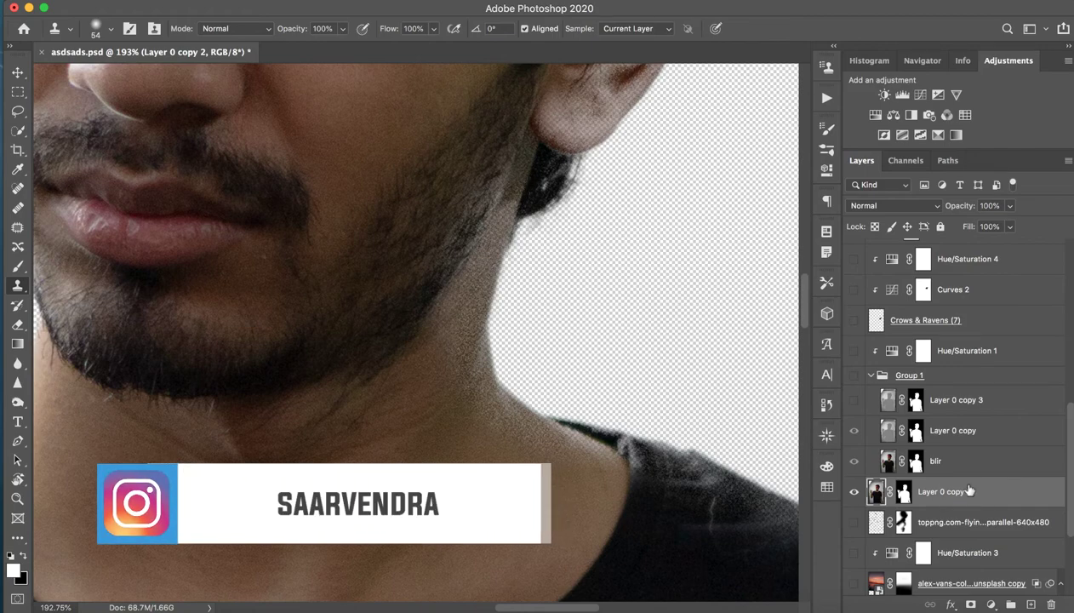
left_click_drag(561, 489, 553, 370)
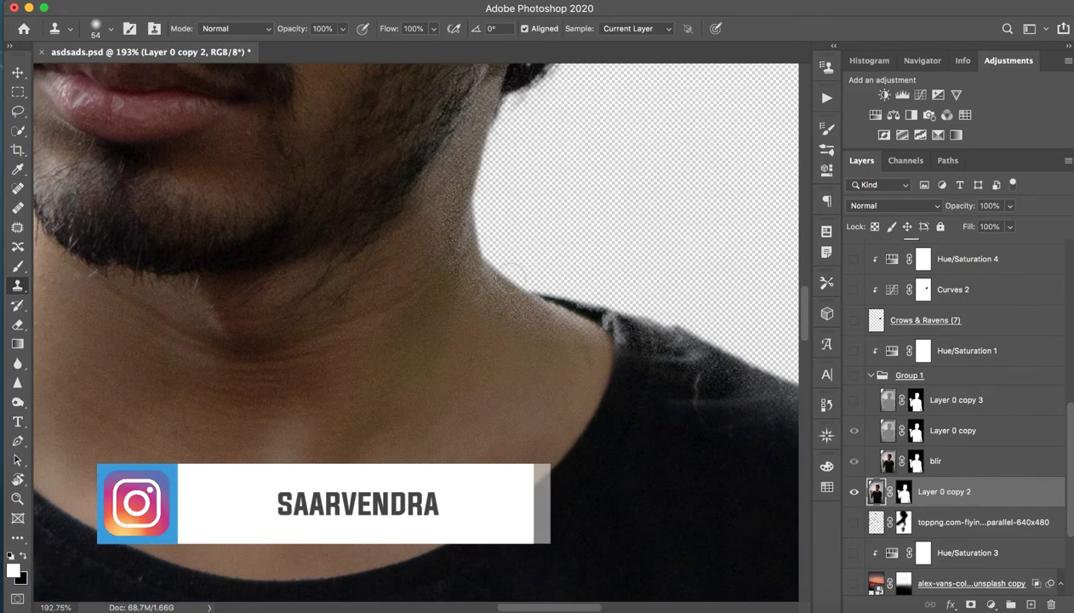
key("b")
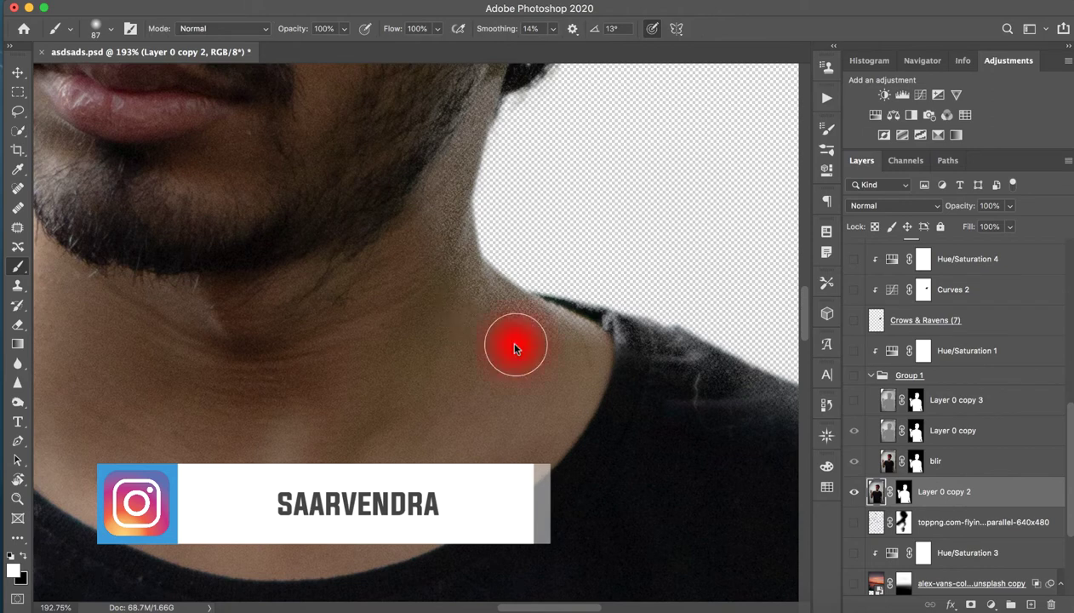
- With a 39 px brush, mask out the pale neck fringe on Layer 0 copy 2, undoing a stray stroke
left_click_drag(514, 347, 485, 345)
left_click_drag(508, 305, 521, 329)
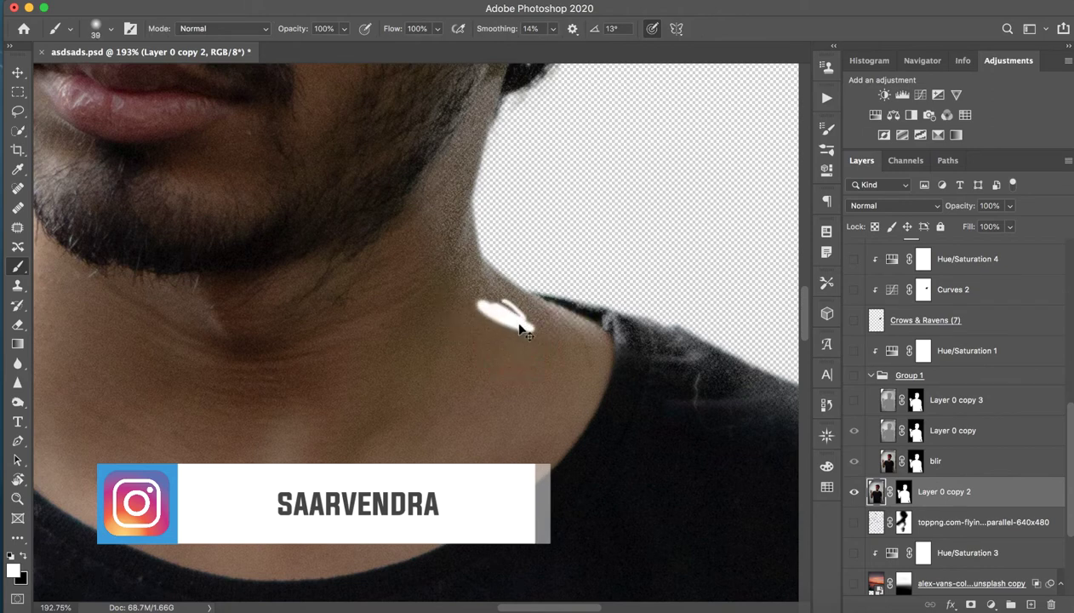
key("ctrl+z")
key("ctrl+backslash")
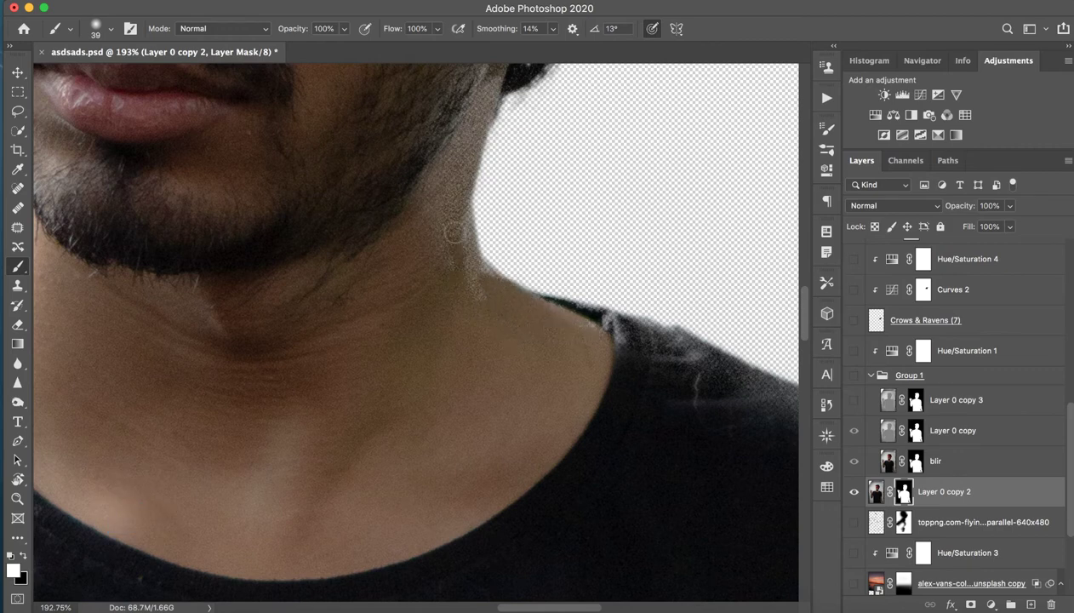
mouse_move(450, 223)
left_mouse_down()
mouse_move(473, 294)
mouse_move(453, 377)
mouse_move(488, 312)
left_mouse_up()
key("z")
key("b")
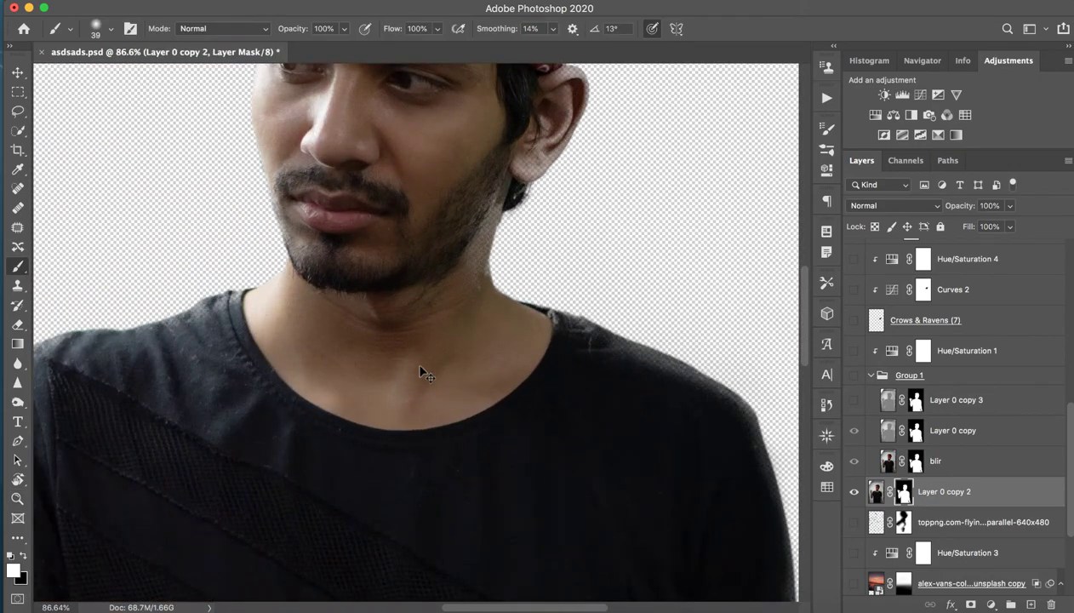
- Zoom out to the whole figure and turn on the Dead Coast backdrop
key("z")
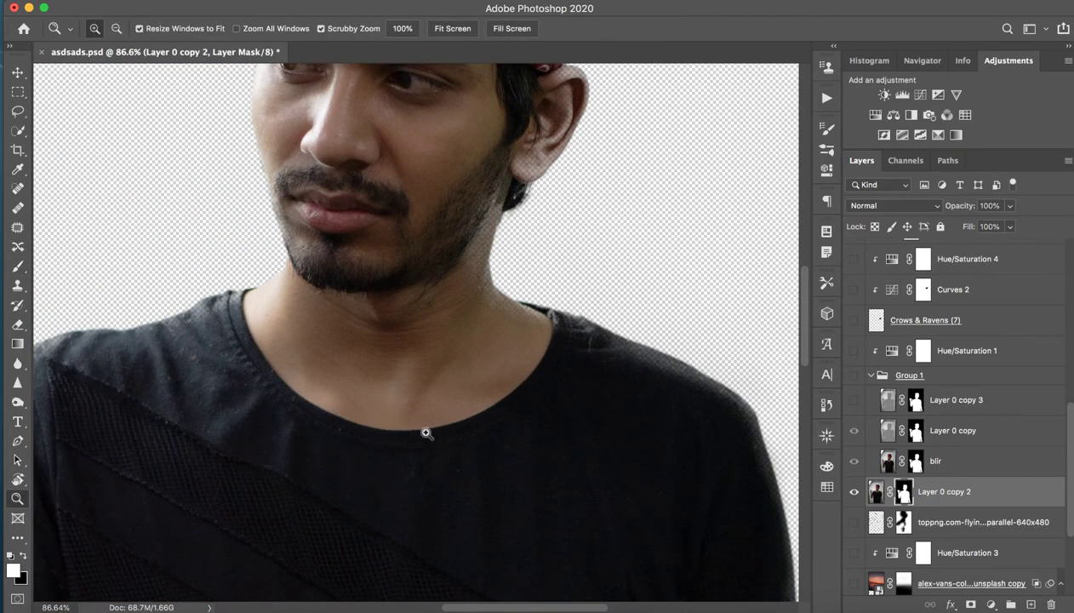
left_click_drag(427, 433, 371, 421)
key("b")
scroll(429, 367, "up", 2)
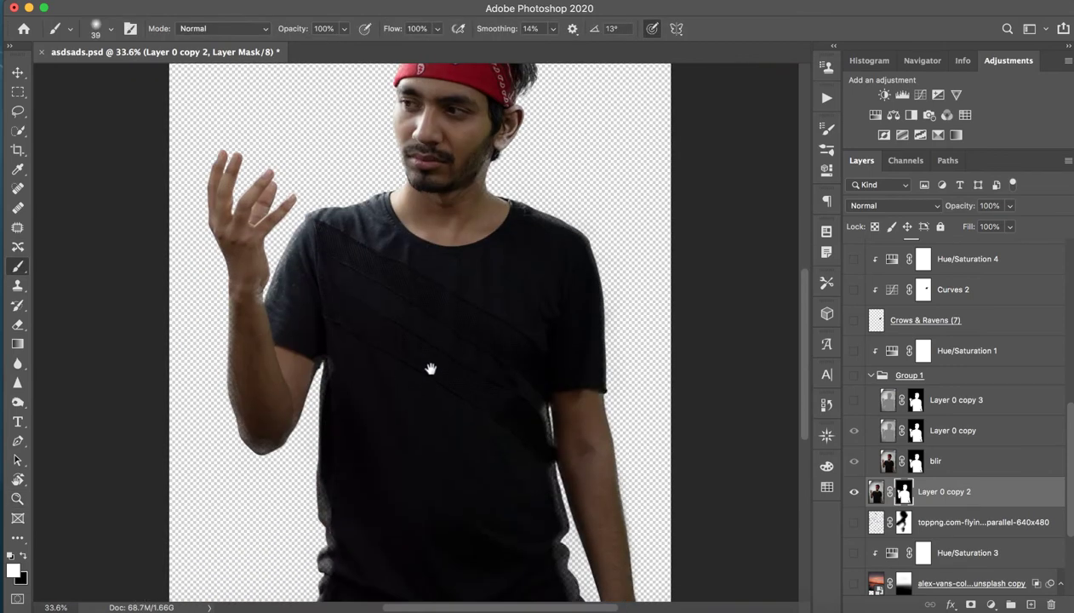
key("z")
scroll(455, 391, "down", 3)
scroll(454, 396, "down", 2)
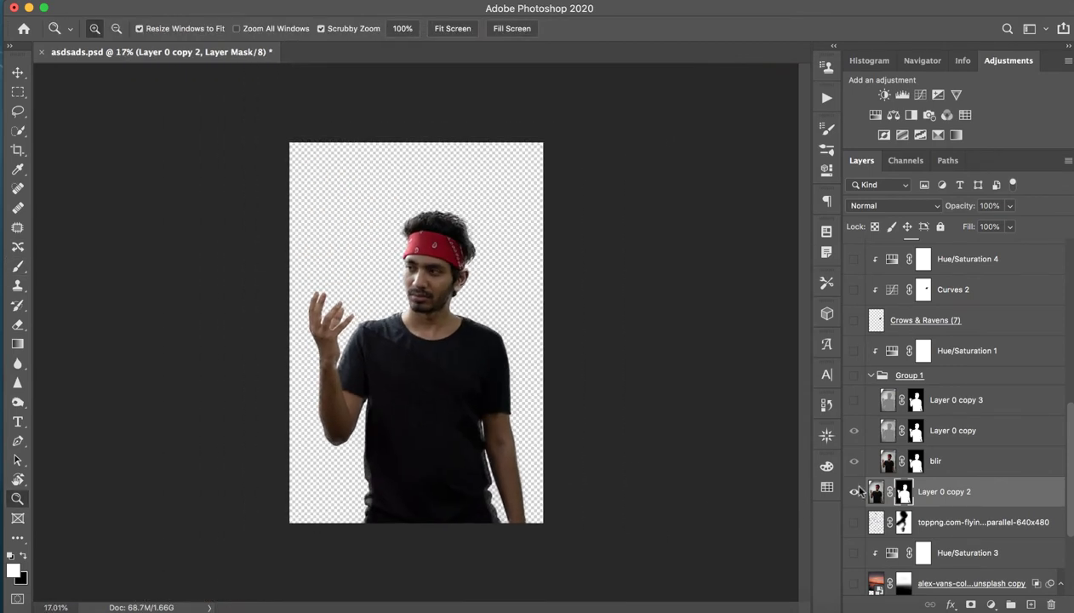
scroll(865, 581, "down", 1)
left_click(865, 581)
scroll(859, 570, "down", 3)
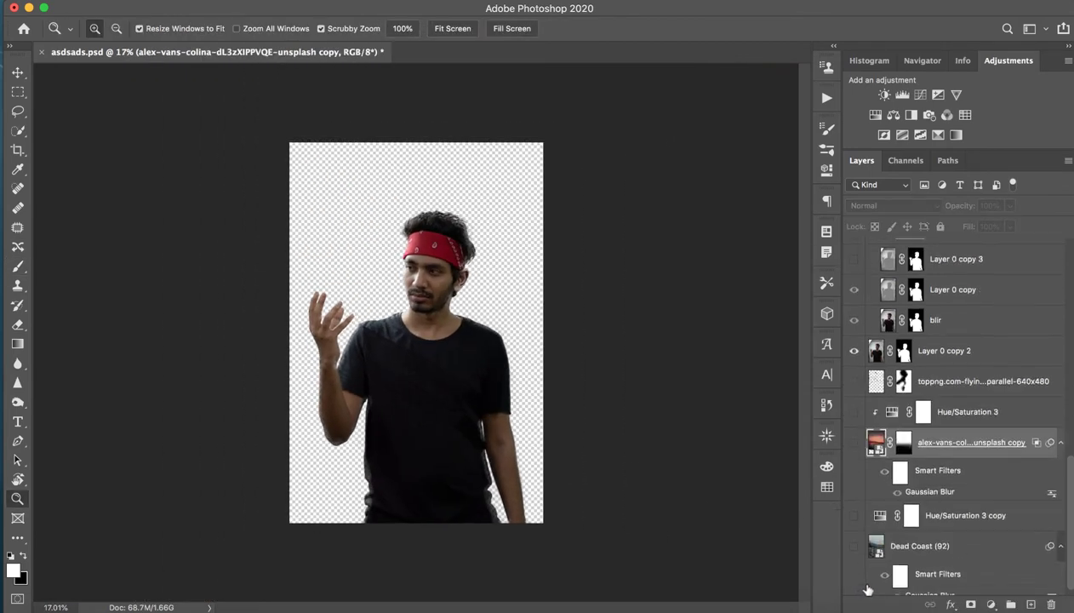
left_click(854, 538)
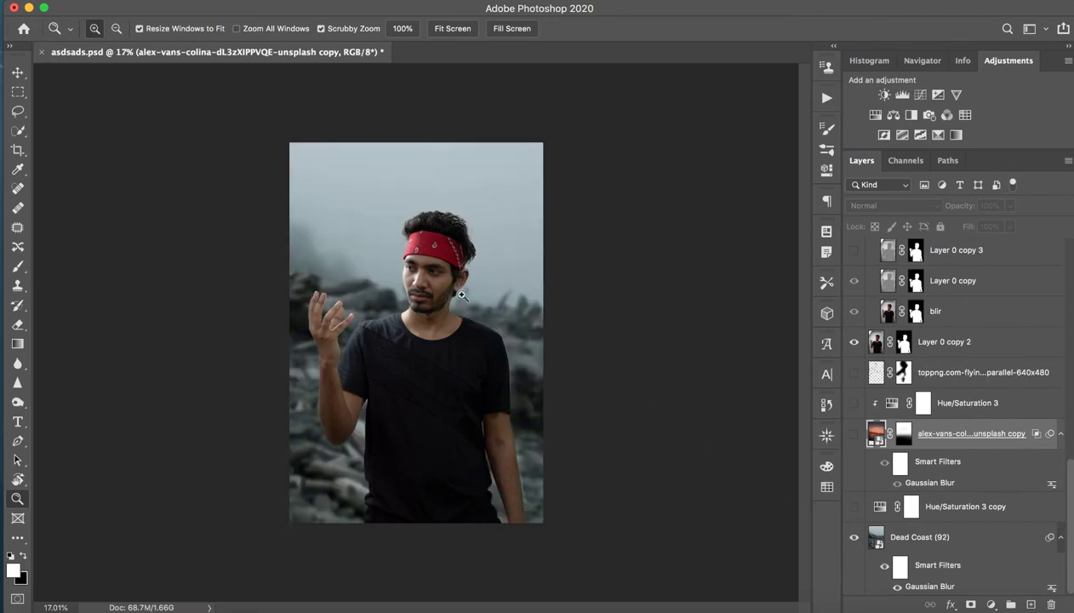
- Inspect the neck and shoulder edge against the backdrop, then select Layer 0 copy 2
mouse_move(452, 293)
left_mouse_down()
mouse_move(614, 309)
mouse_move(566, 297)
left_mouse_up()
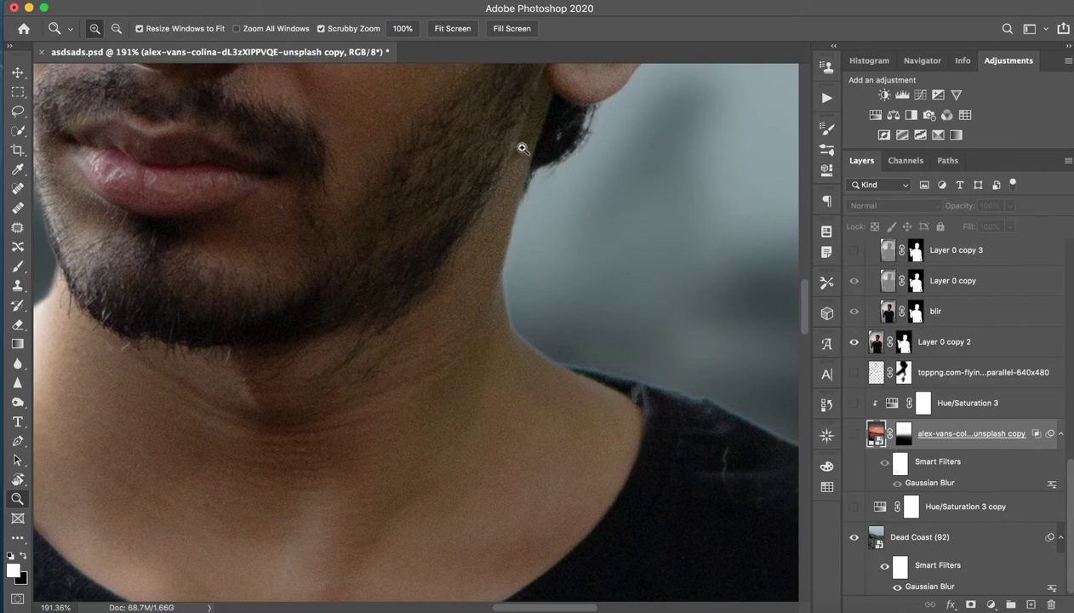
mouse_move(570, 328)
left_mouse_down()
mouse_move(451, 350)
mouse_move(376, 292)
left_mouse_up()
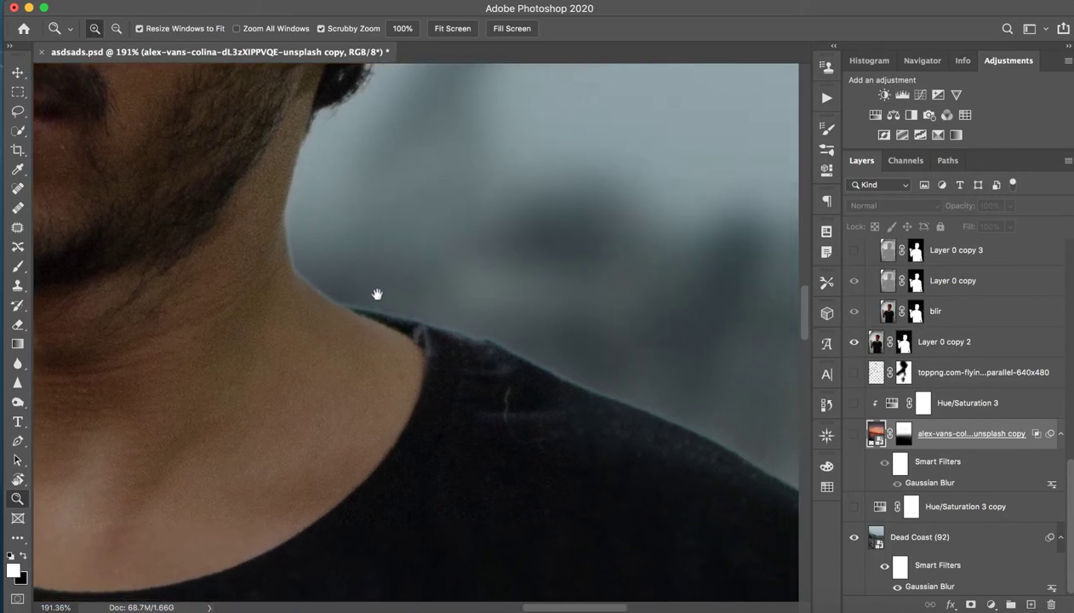
left_click_drag(367, 248, 386, 424)
mouse_move(546, 316)
left_mouse_down()
mouse_move(491, 306)
mouse_move(517, 296)
left_mouse_up()
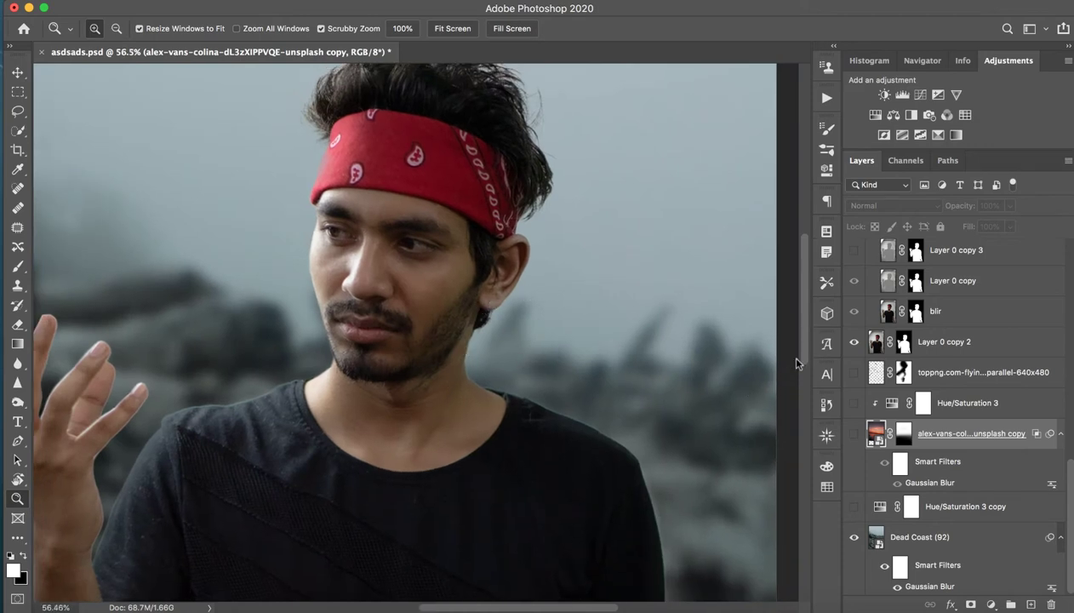
left_click(993, 345)
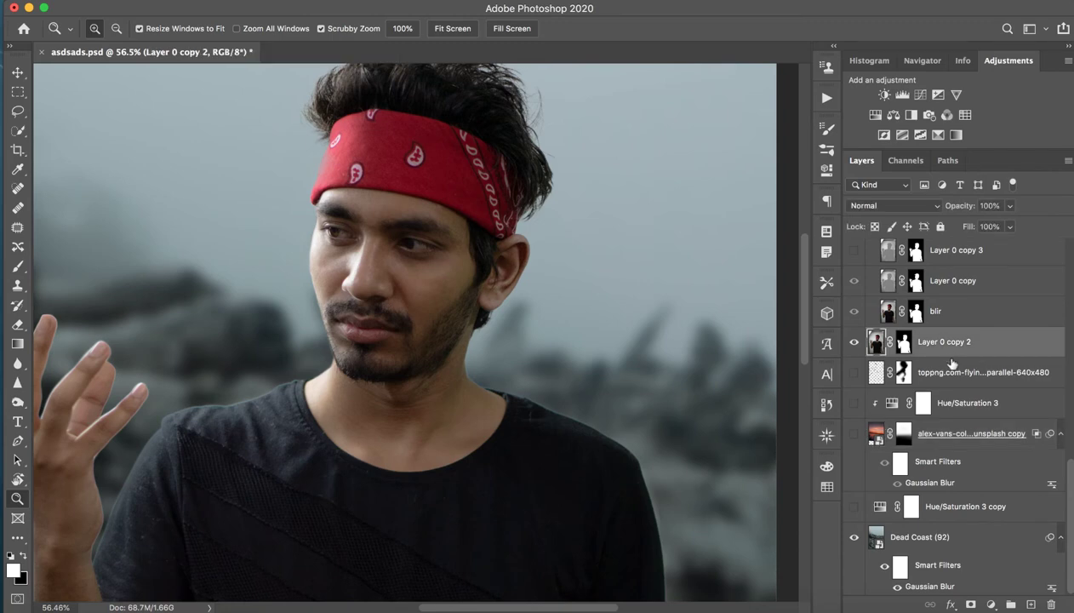
- Toggle the man's mask off and back on, try Smart Radius in Select and Mask, then cancel
left_click(904, 349, "shift")
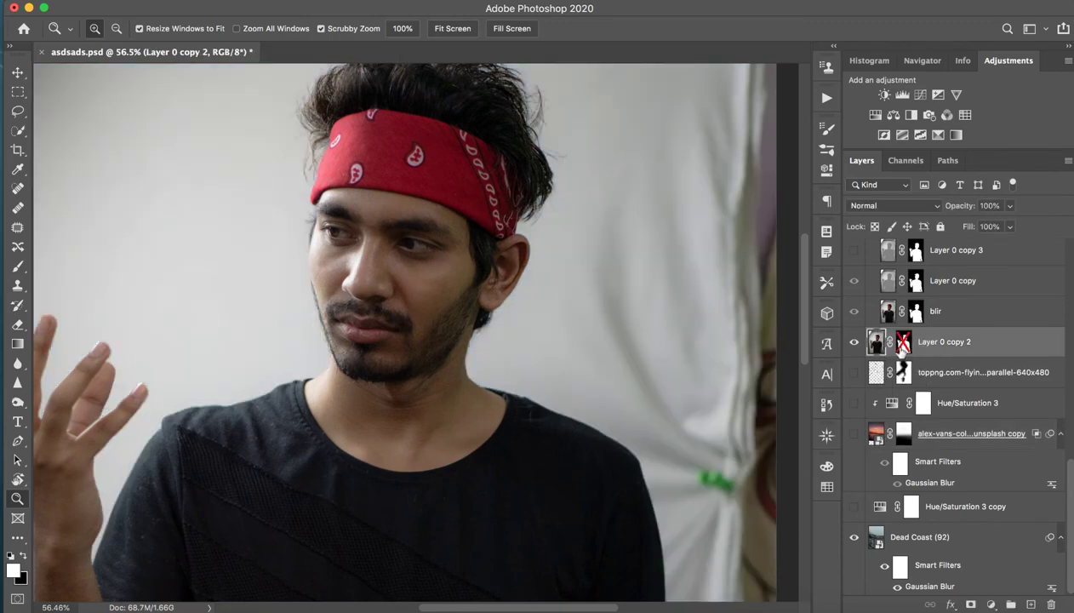
left_click(903, 345, "shift")
double_click(903, 345)
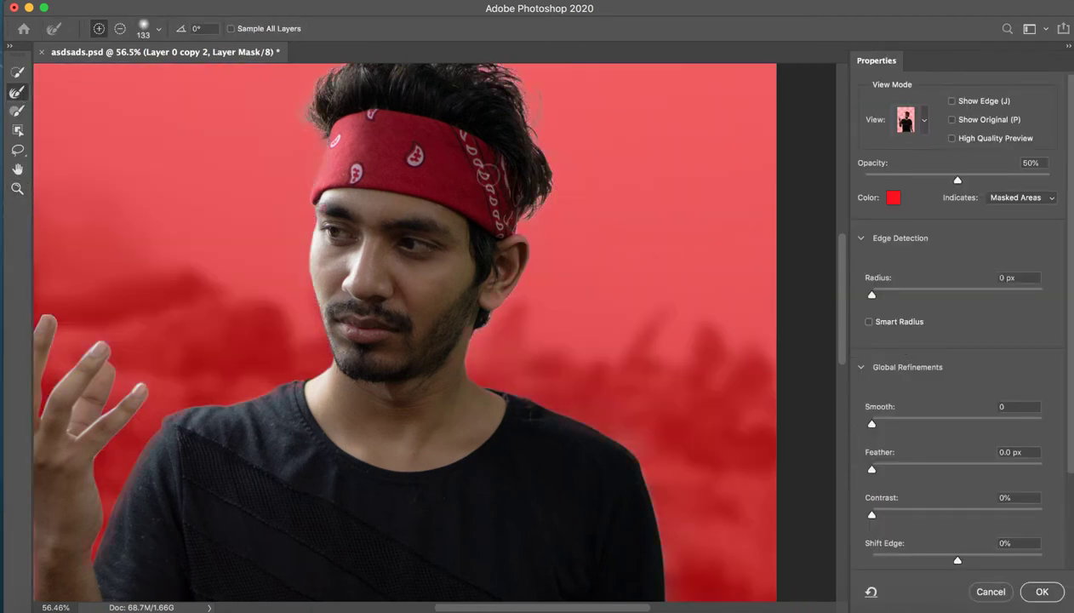
left_click(869, 322)
left_click(990, 590)
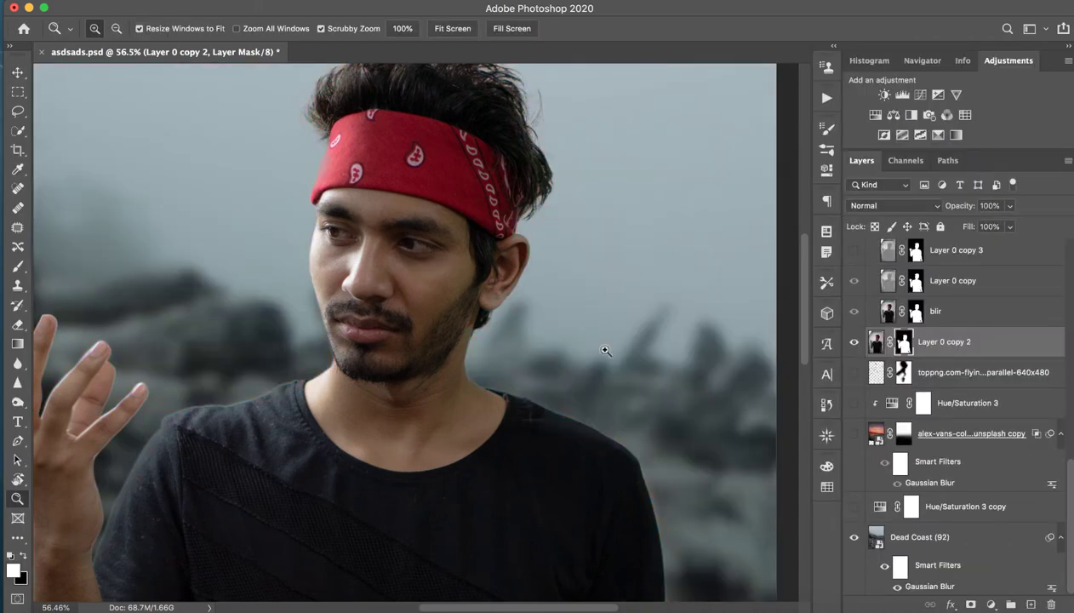
mouse_move(574, 370)
left_mouse_down()
mouse_move(618, 375)
mouse_move(511, 372)
left_mouse_up()
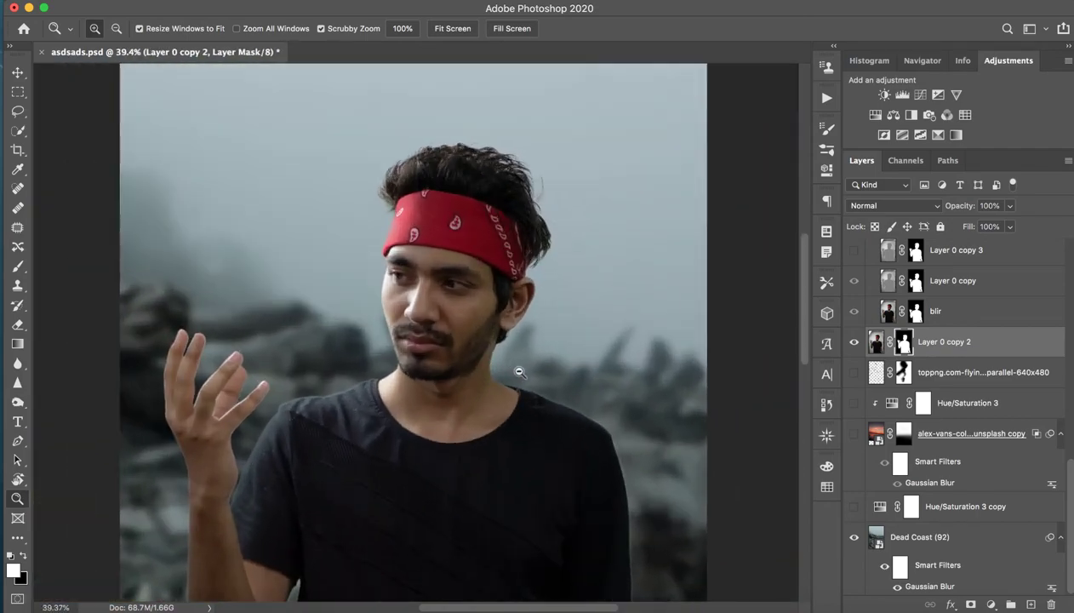
left_click_drag(305, 398, 374, 190)
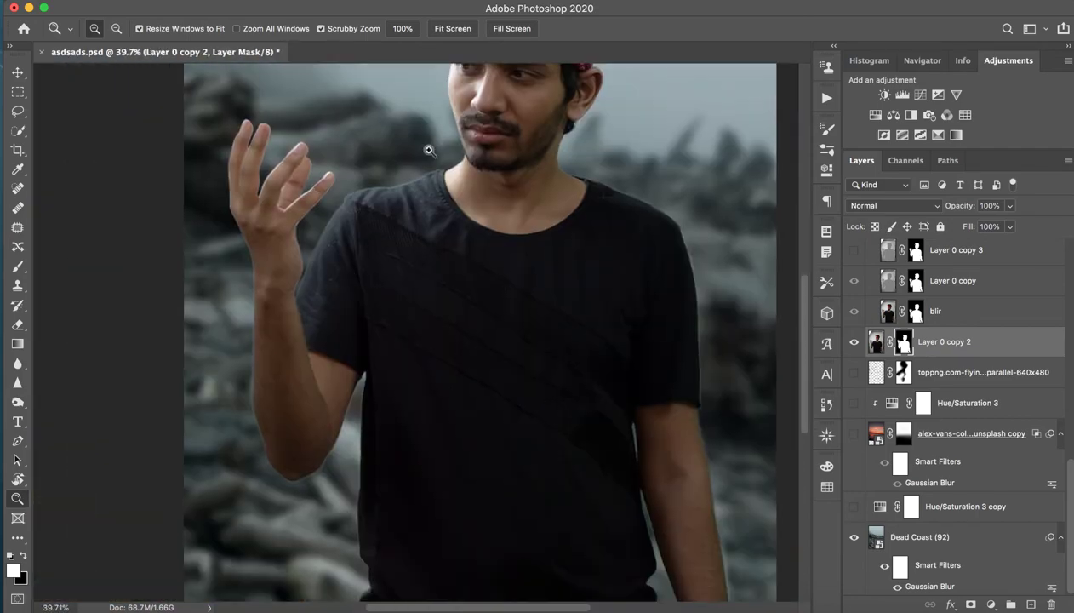
left_click_drag(640, 256, 533, 102)
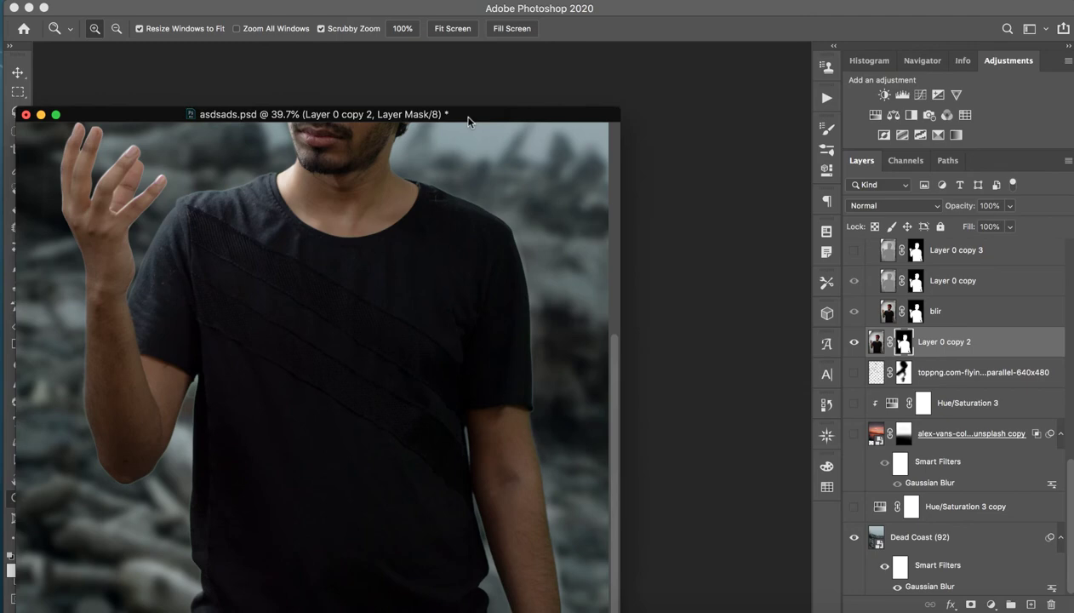
mouse_move(459, 117)
left_mouse_down()
mouse_move(587, 29)
mouse_move(594, 50)
left_mouse_up()
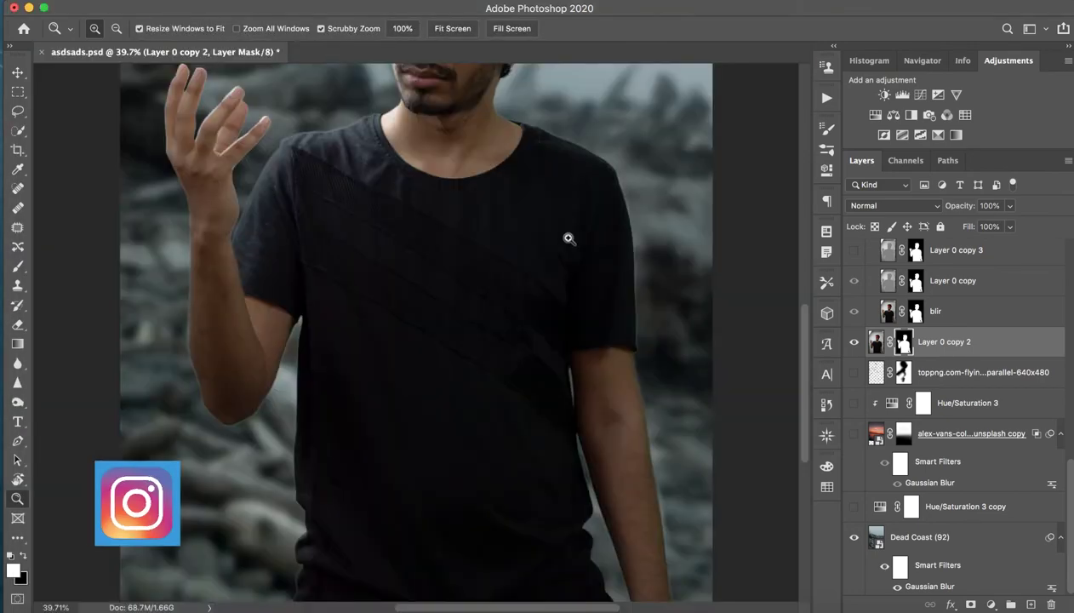
left_click_drag(554, 465, 549, 367)
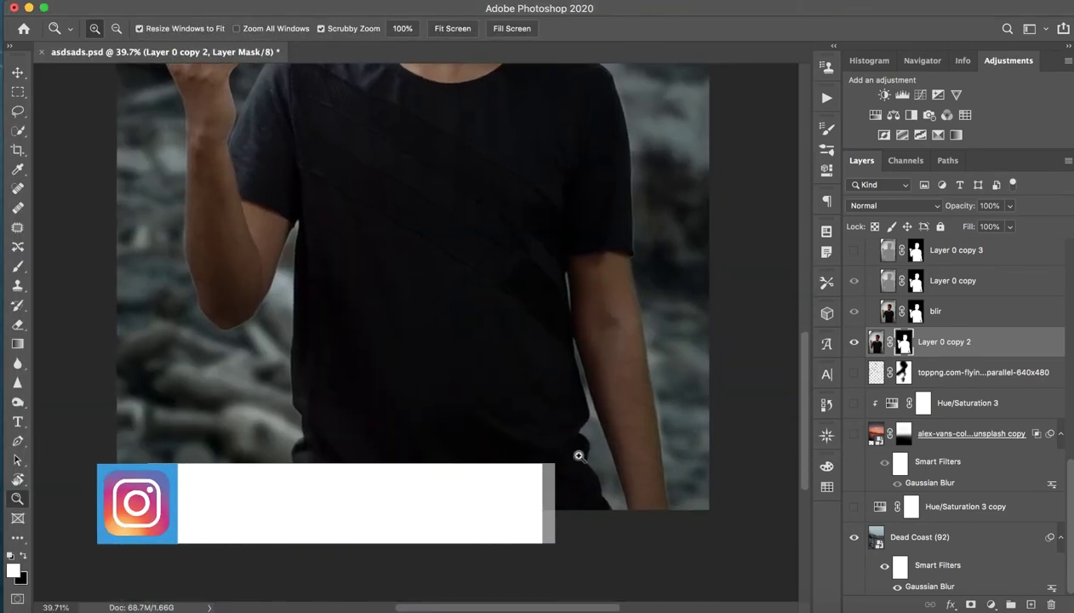
left_click_drag(494, 134, 475, 319)
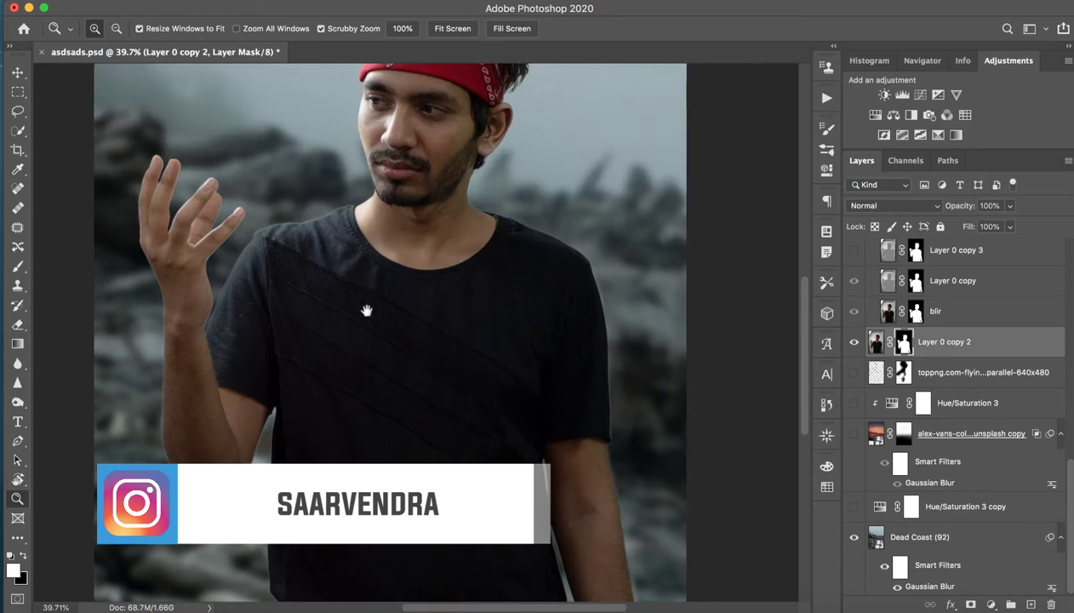
left_click_drag(367, 307, 356, 362)
scroll(446, 248, "up", 5)
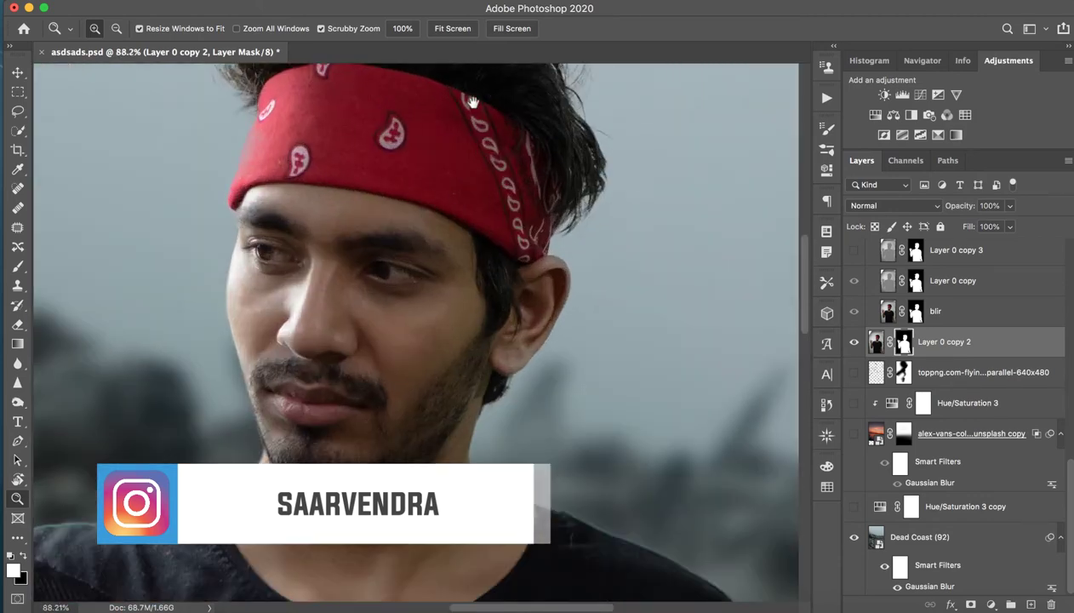
scroll(516, 291, "down", 3)
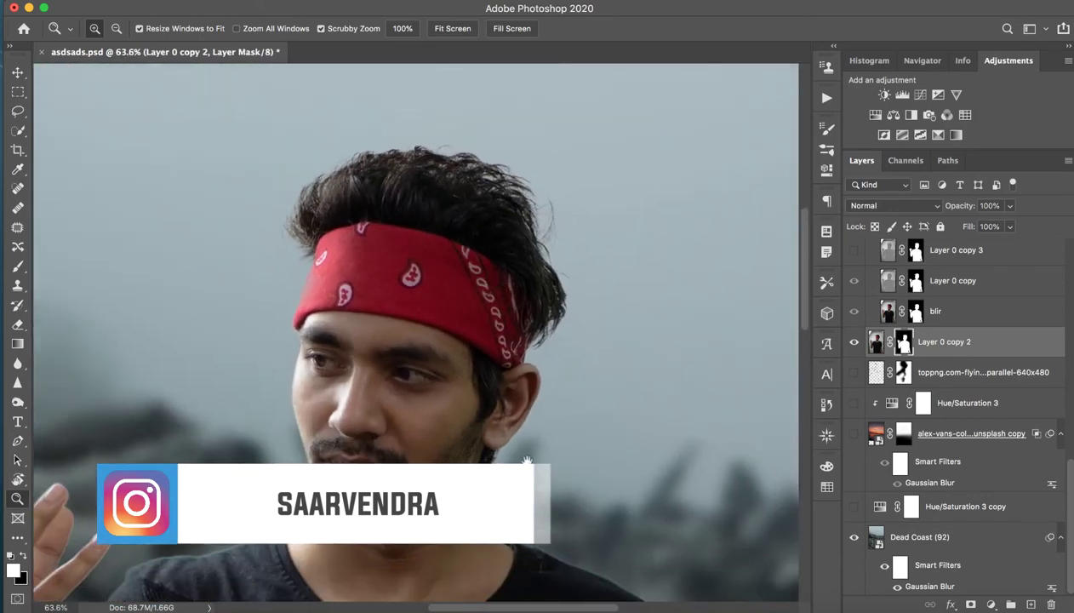
scroll(520, 366, "up", 1)
scroll(520, 367, "down", 3)
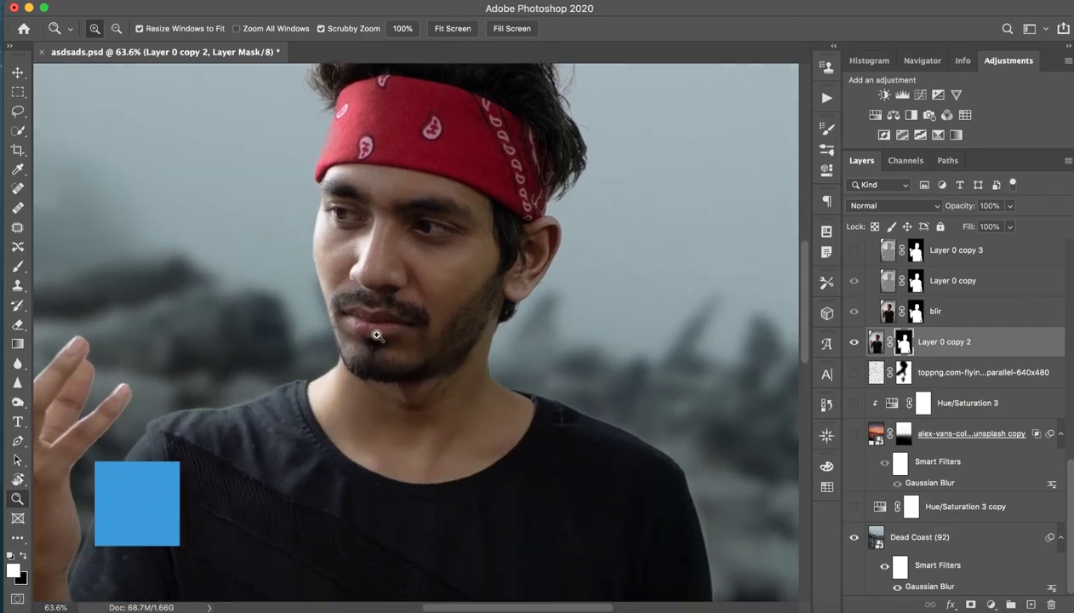
left_click(854, 538)
left_click(853, 537)
left_click(853, 537)
left_click(853, 537)
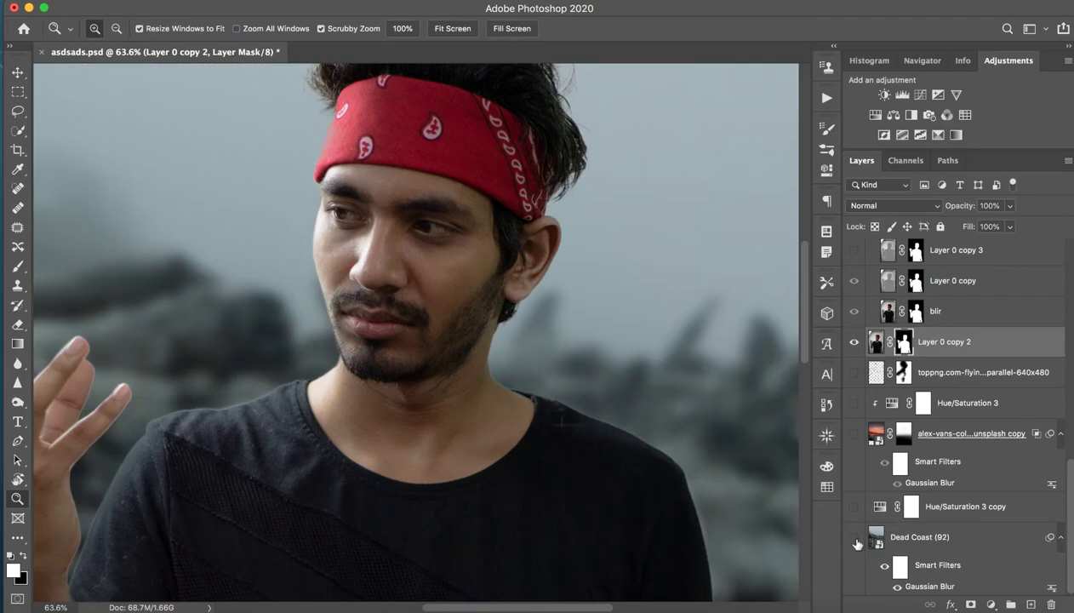
left_click(854, 537)
left_click(858, 538)
left_click(858, 538)
left_click(858, 538)
left_click(854, 537)
left_click(854, 537)
left_click_drag(664, 414, 600, 419)
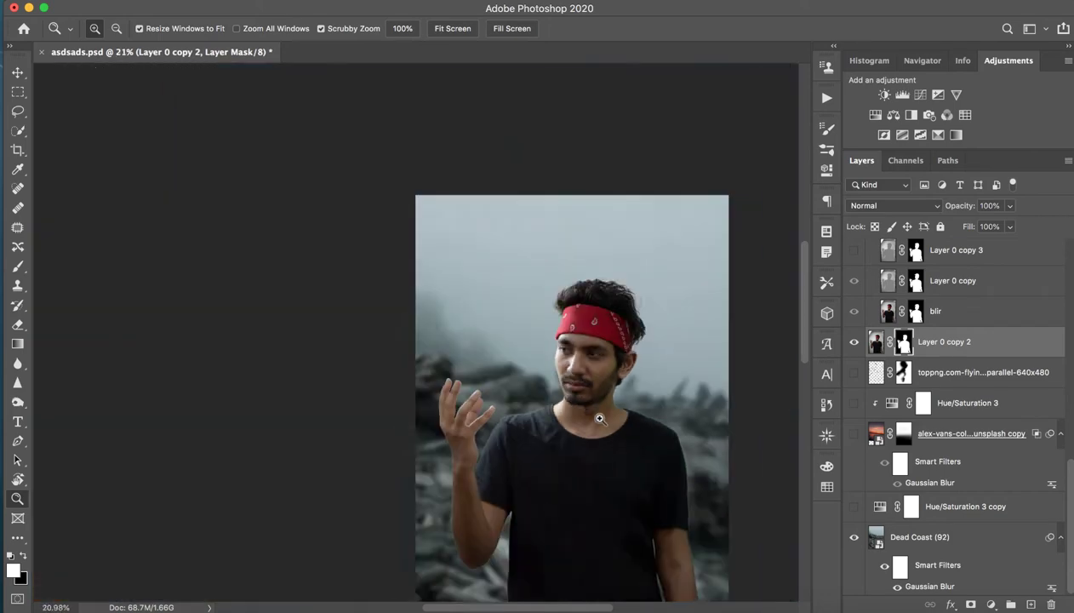
mouse_move(450, 333)
left_mouse_down()
mouse_move(490, 346)
mouse_move(492, 335)
left_mouse_up()
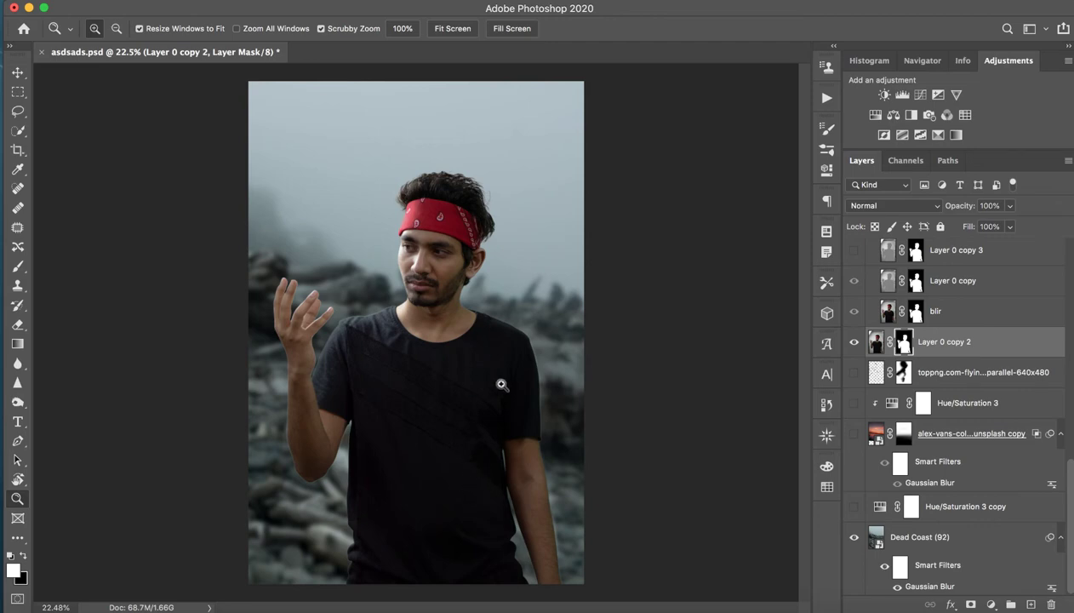
- Zoom in on the face, show Group 1, and hide Layer 0 copy 3, Layer 0 copy and blir
left_click_drag(423, 236, 543, 343)
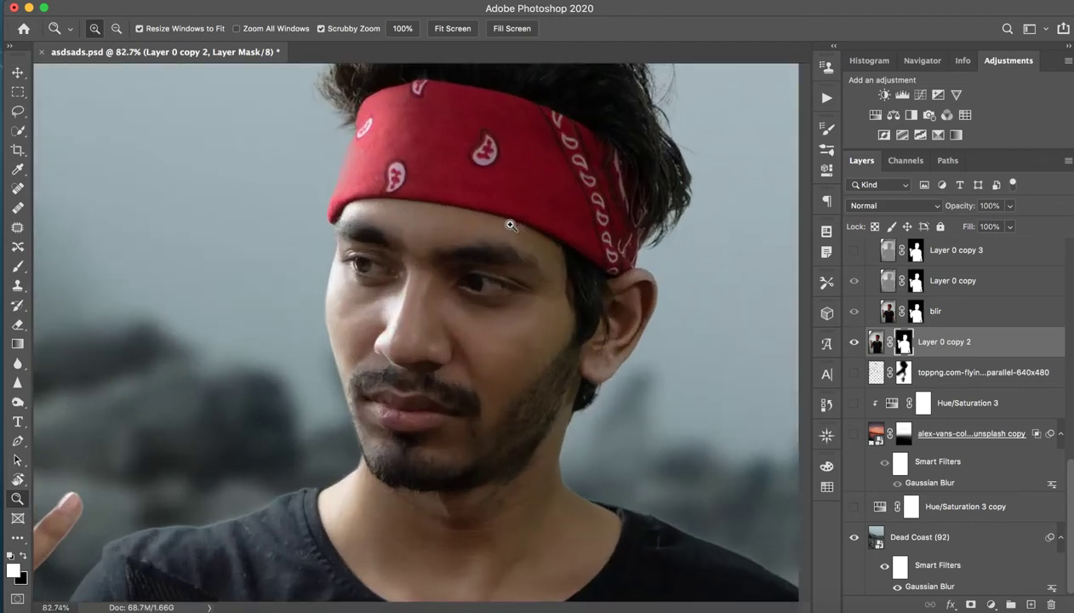
scroll(979, 349, "up", 5)
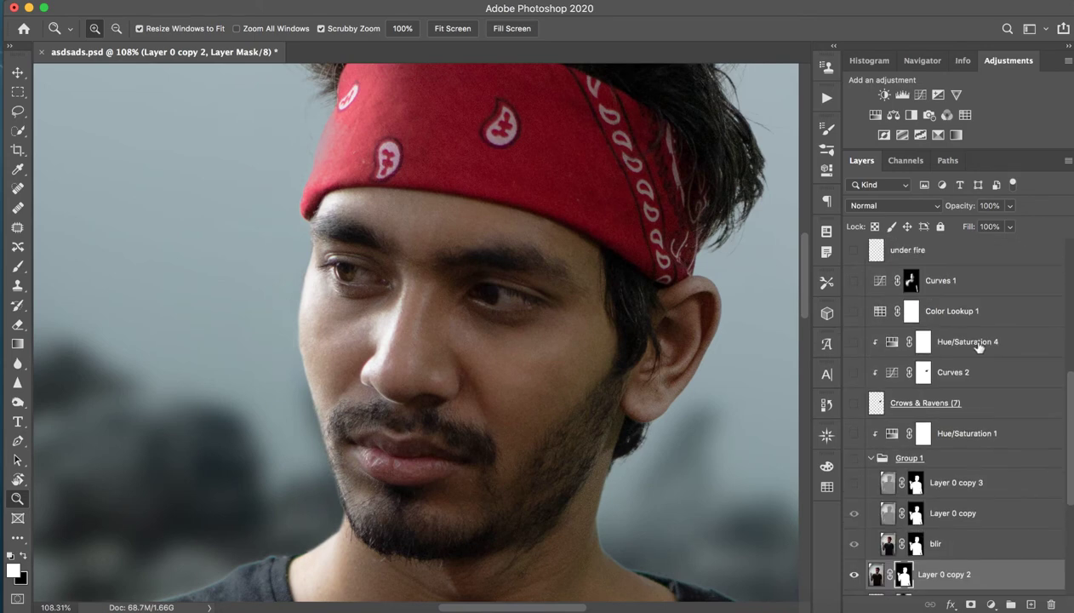
scroll(962, 349, "down", 1)
left_click(853, 411)
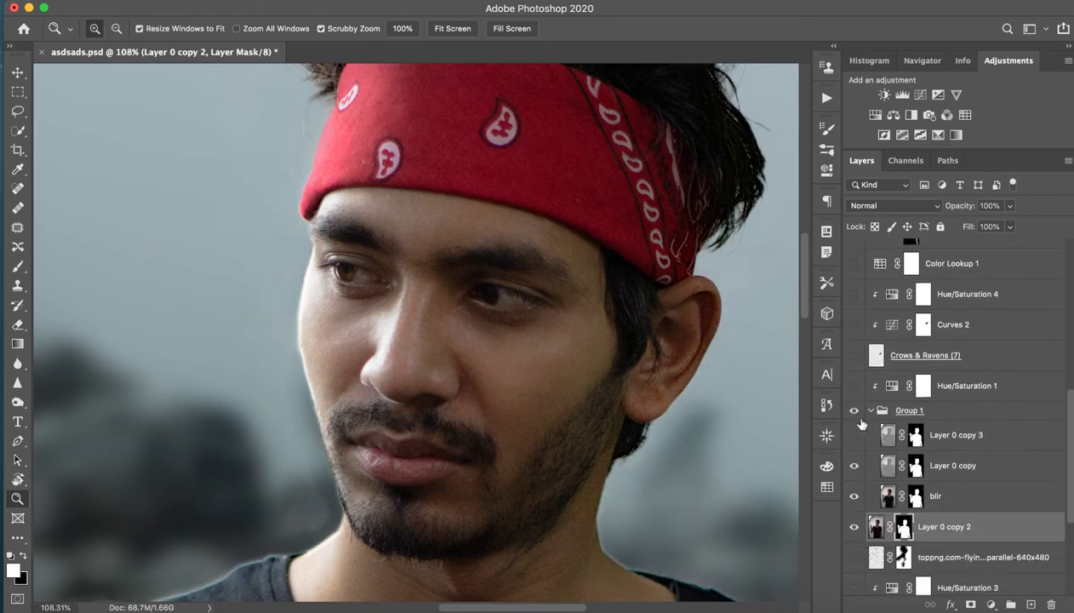
left_click(854, 436)
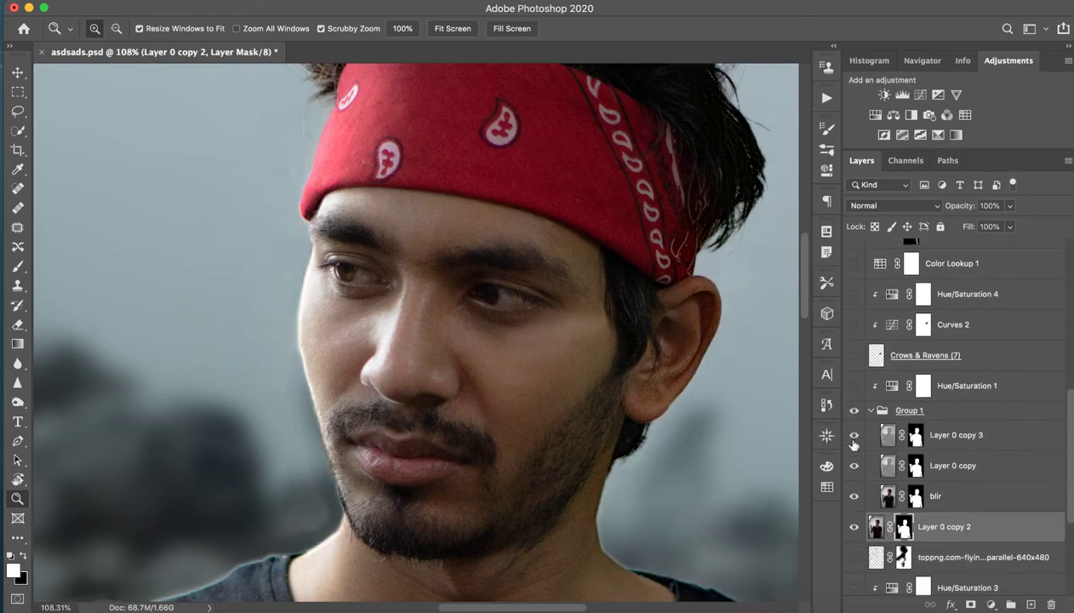
left_click_drag(856, 450, 855, 468)
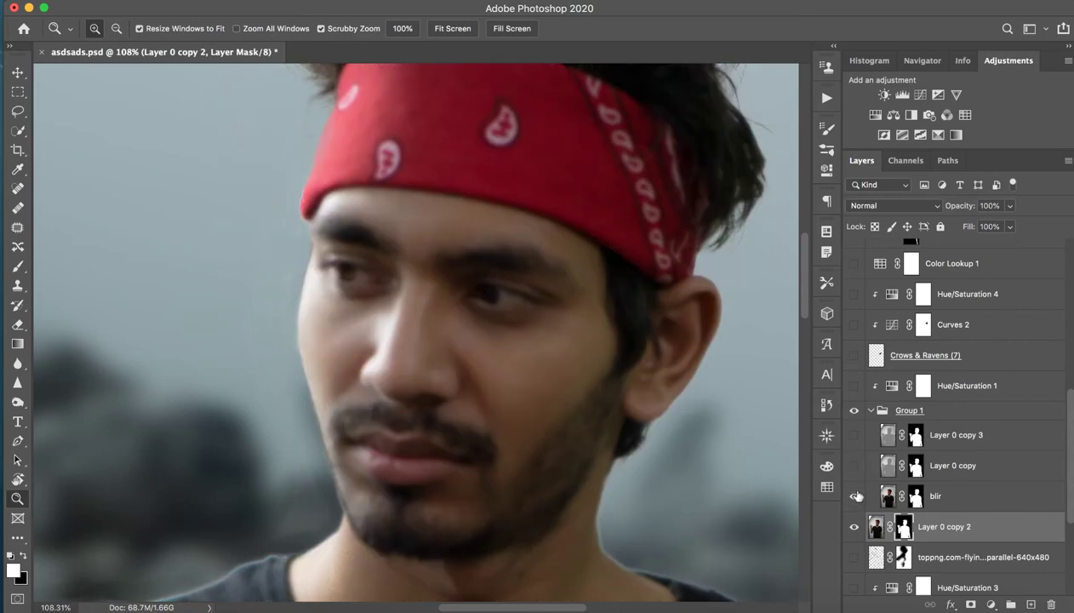
left_click(855, 495)
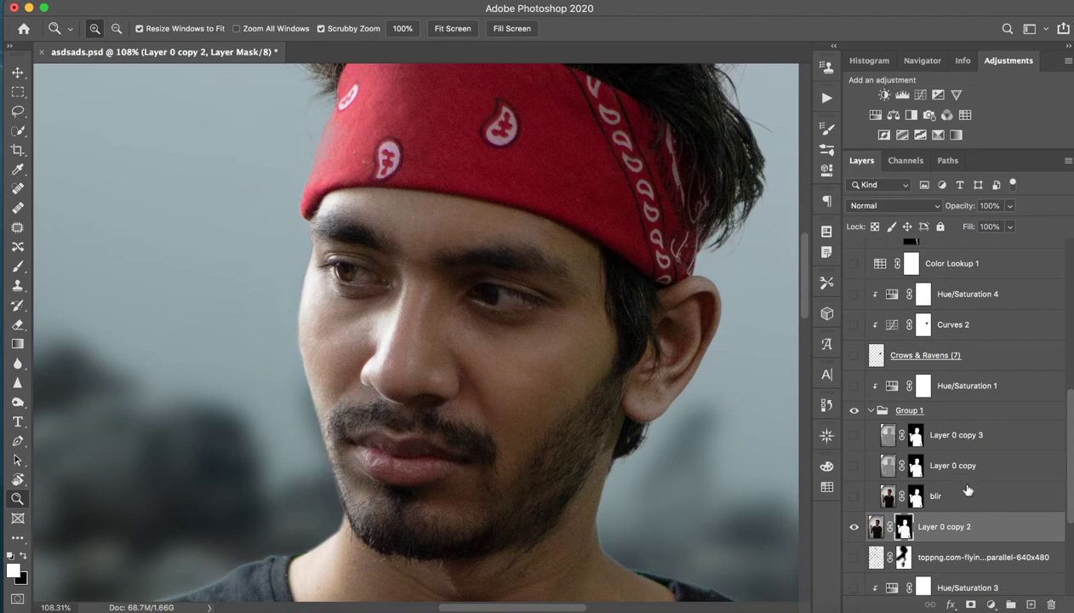
- Restore blir and Layer 0 copy, toggling each to compare the face's contrast
left_click(962, 491)
left_click(854, 496)
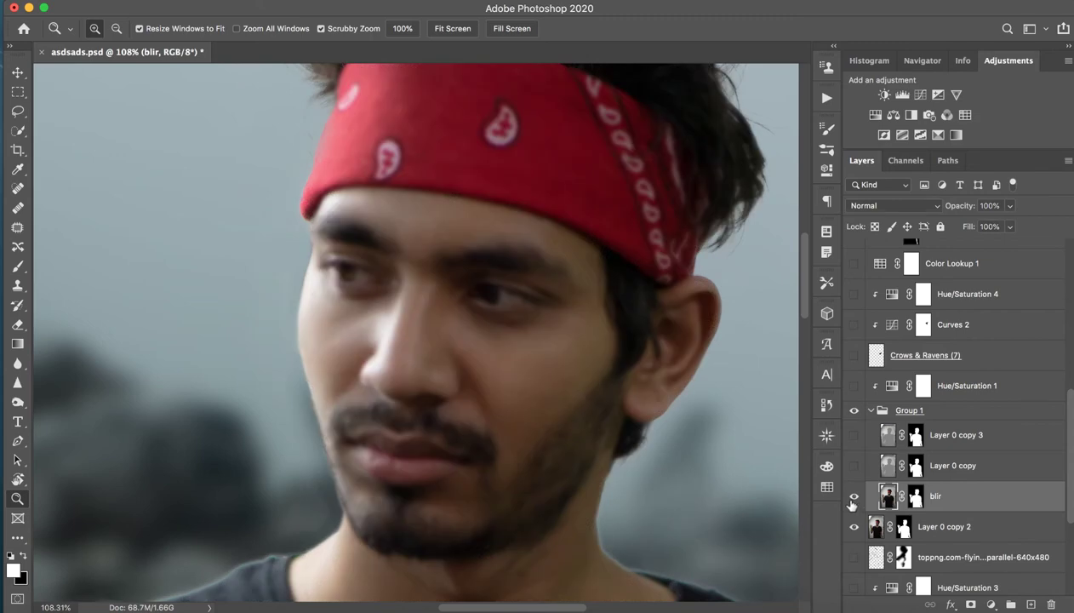
left_click(854, 466)
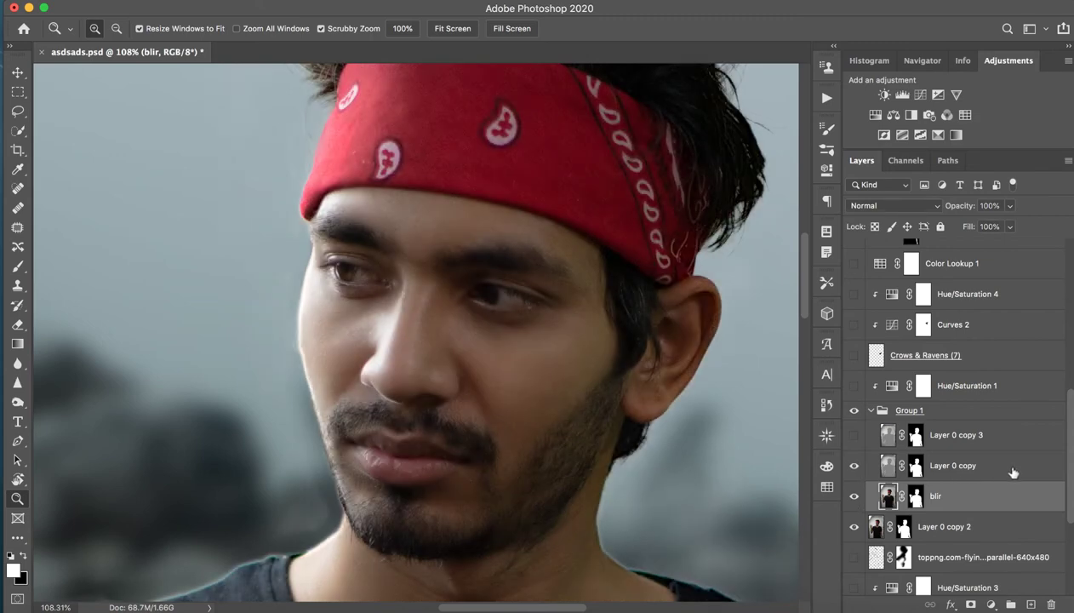
left_click(1010, 472)
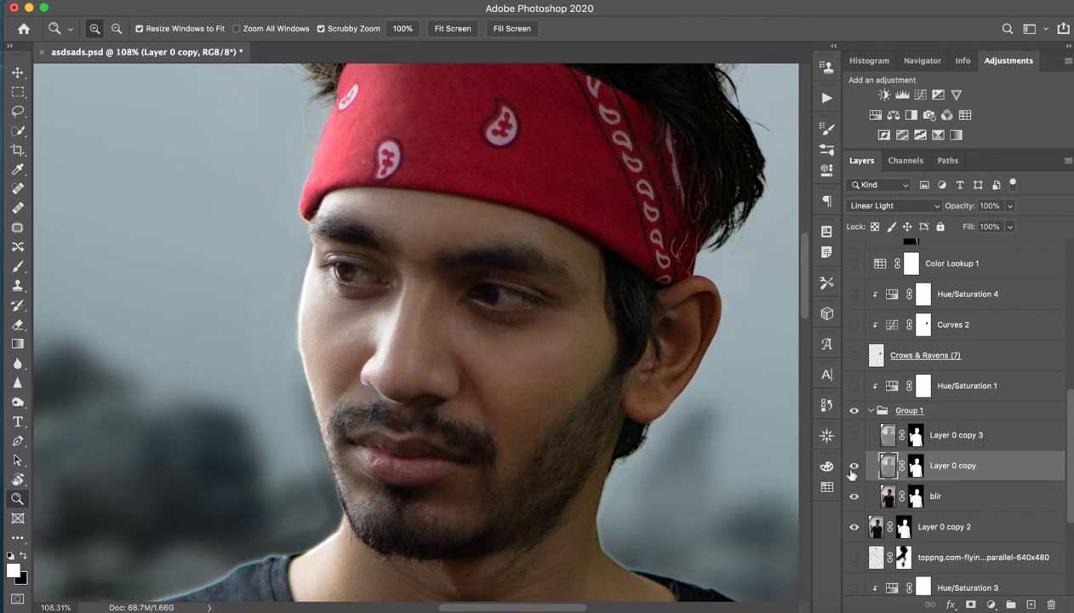
left_click(854, 467)
left_click(854, 467)
left_click(852, 497)
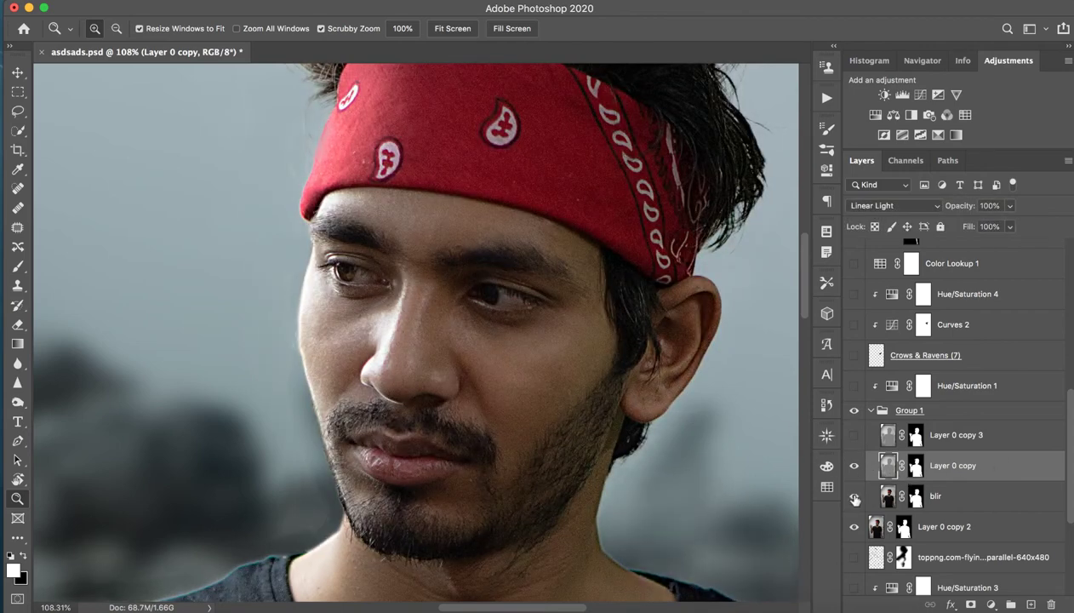
left_click(854, 497)
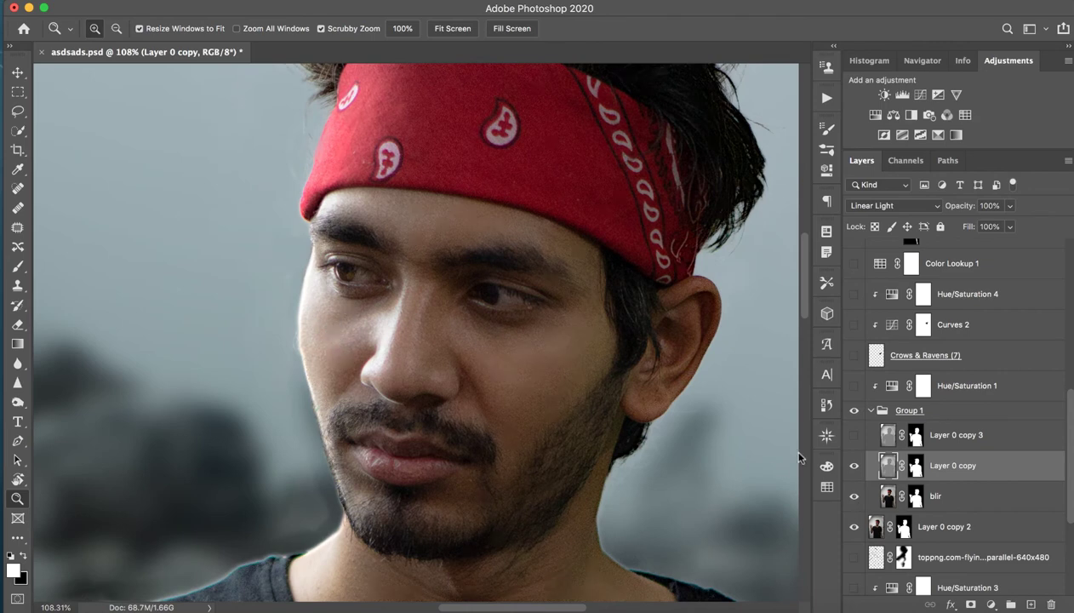
- Zoom out to the full portrait, compare Group 1 on and off, and leave Layer 0 copy 3 hidden
left_click(983, 448)
left_click(854, 435)
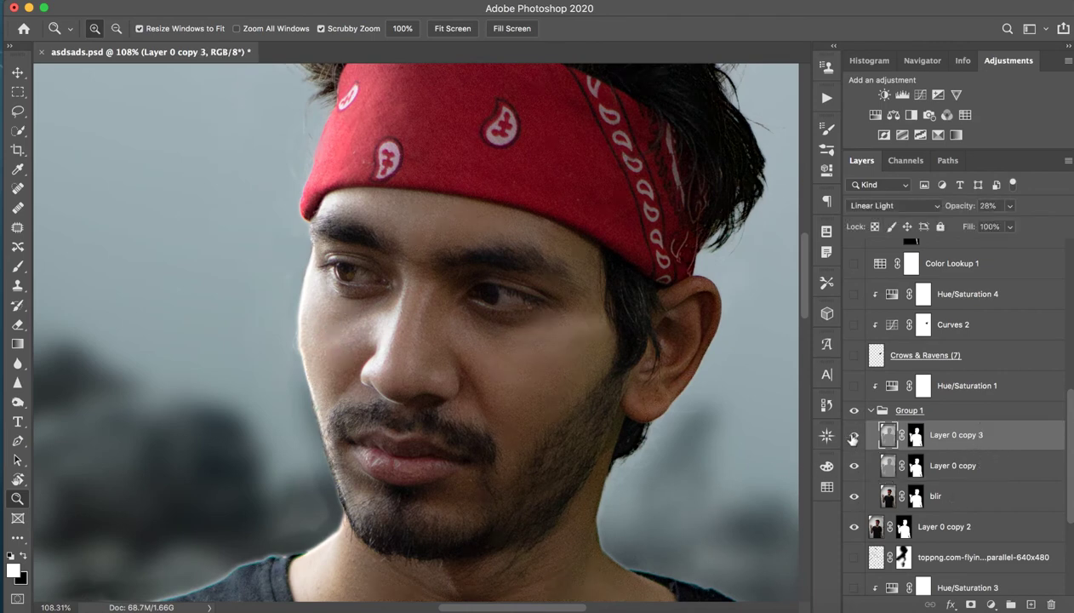
scroll(433, 361, "down", 2)
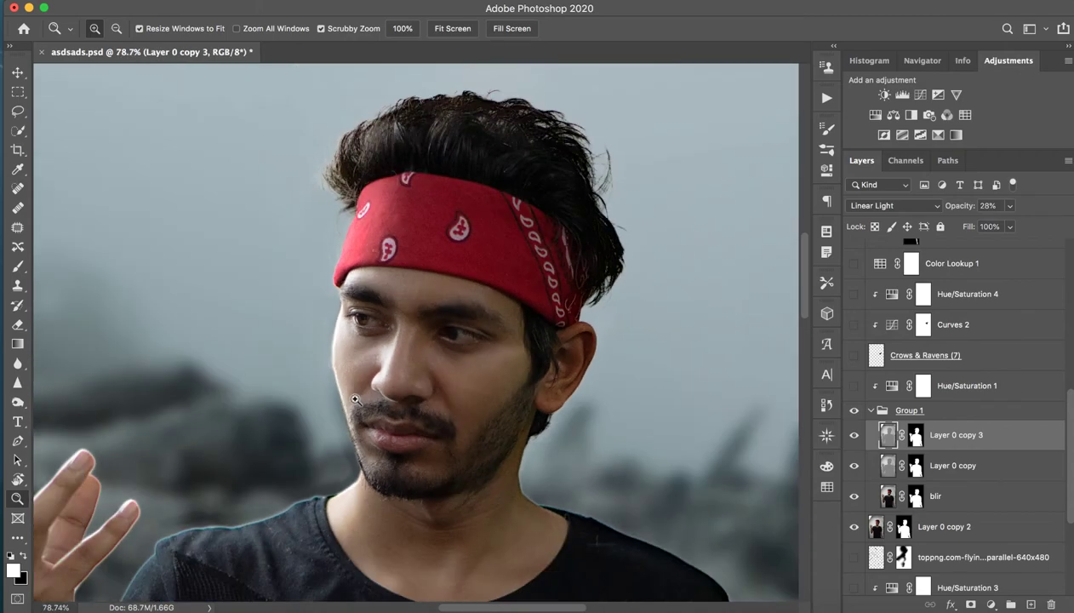
scroll(436, 367, "down", 1)
scroll(436, 367, "down", 1)
left_click_drag(415, 516, 472, 232)
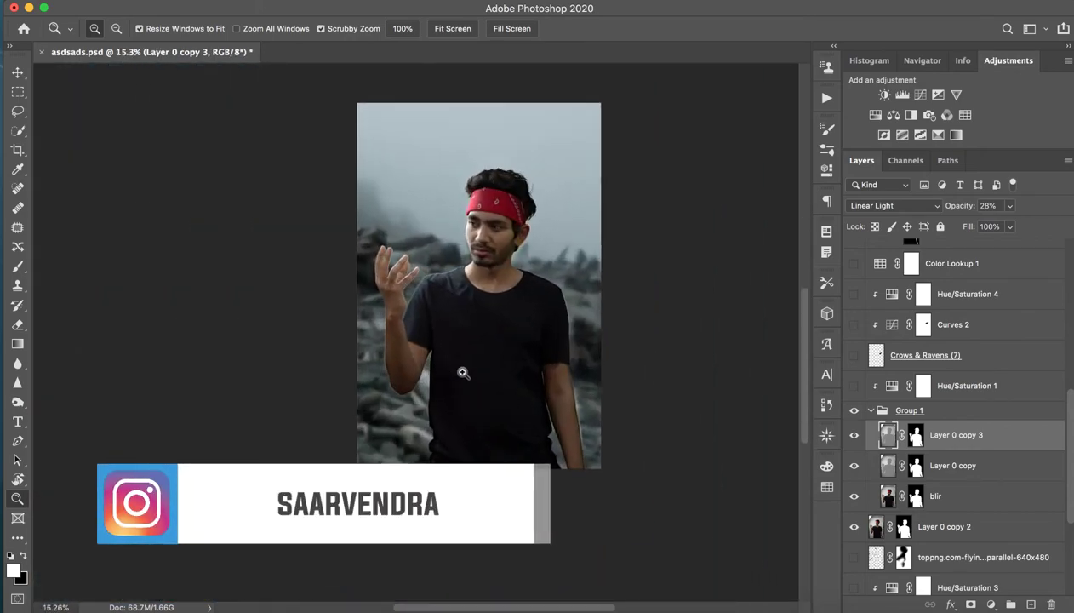
left_click_drag(479, 395, 499, 375)
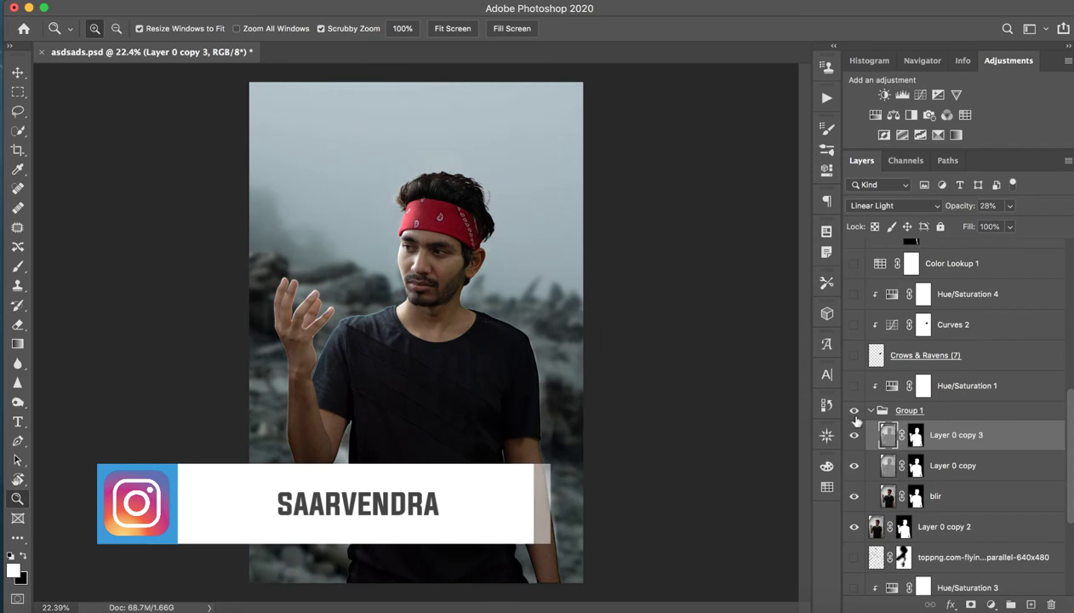
left_click(854, 411)
left_click(856, 412)
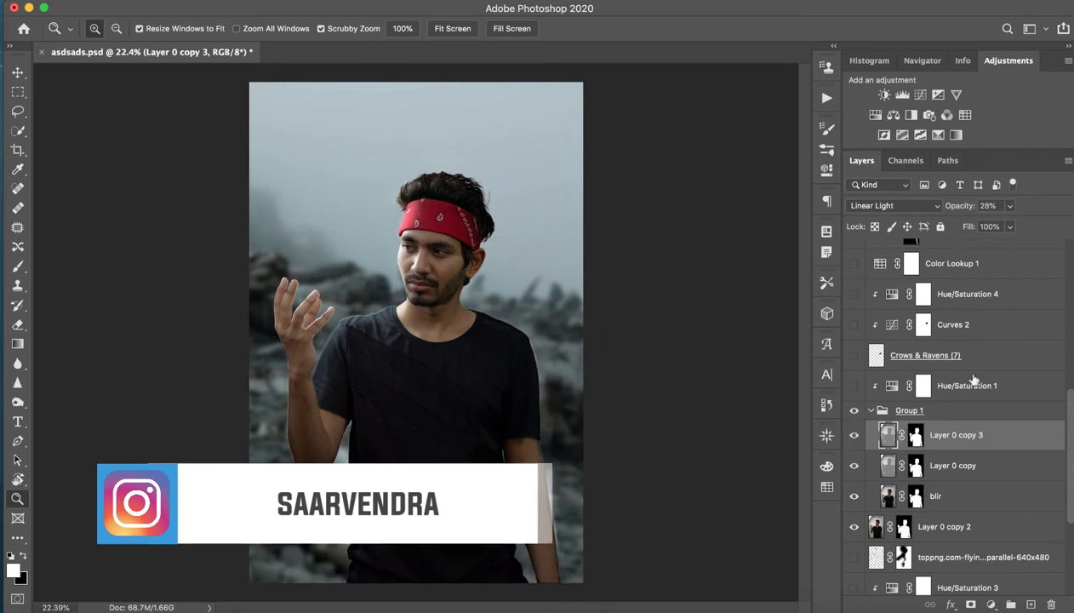
left_click(854, 435)
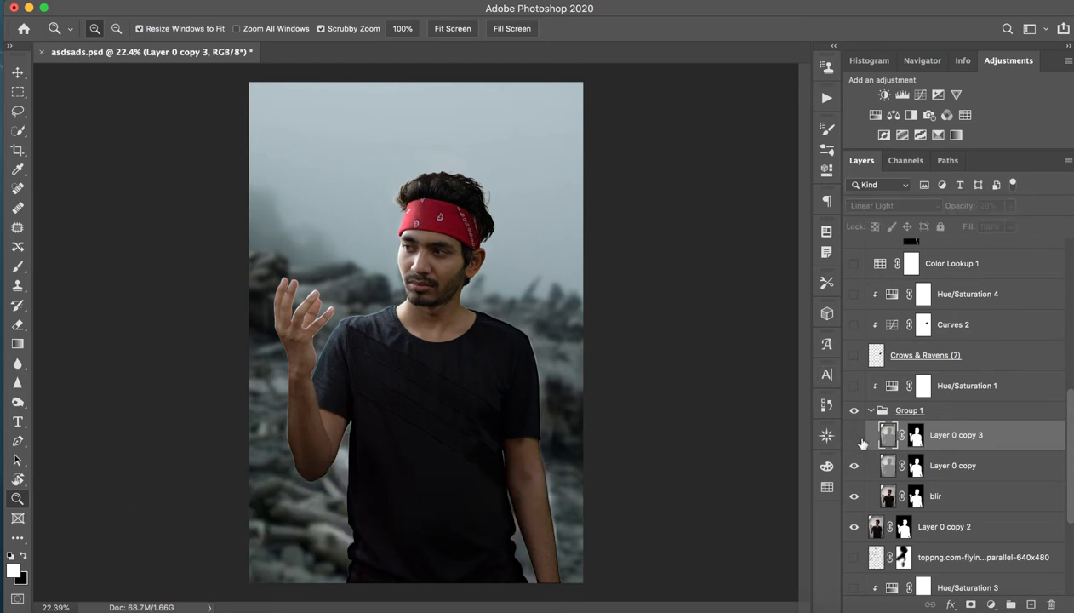
scroll(945, 507, "down", 5)
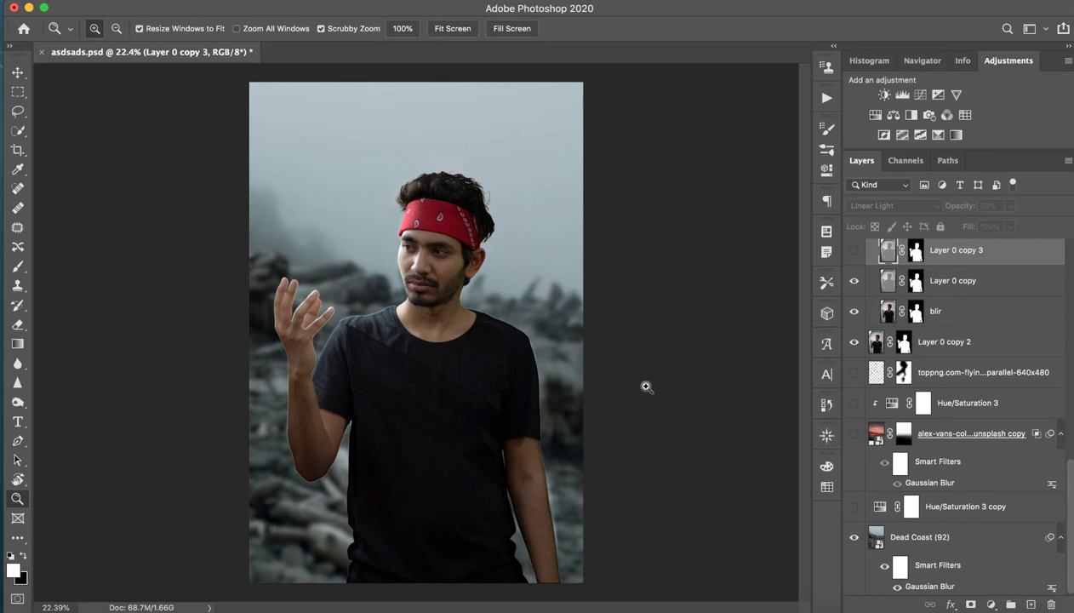
- Show the alex-vans sunset sky behind the man and pick the Crop tool for a 4:5 crop
left_click(961, 437)
left_click(854, 434)
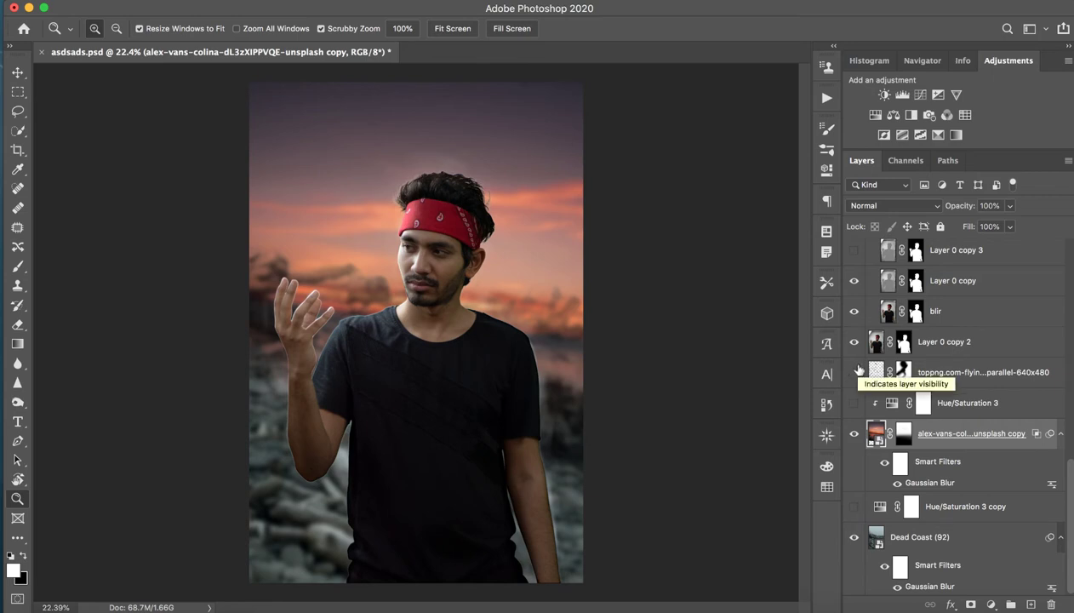
left_click(16, 151)
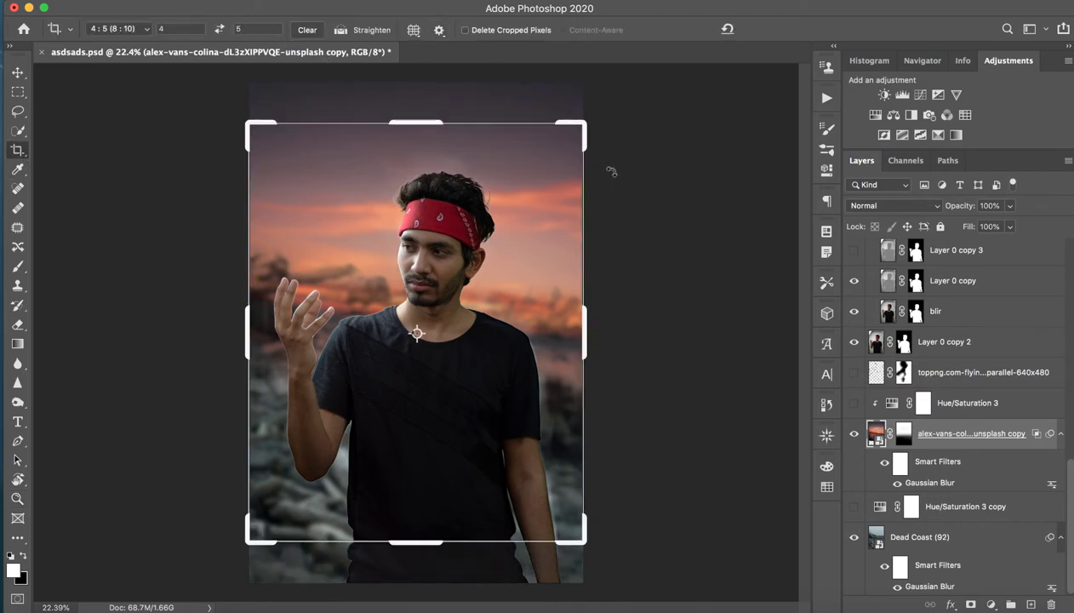
left_click(429, 123)
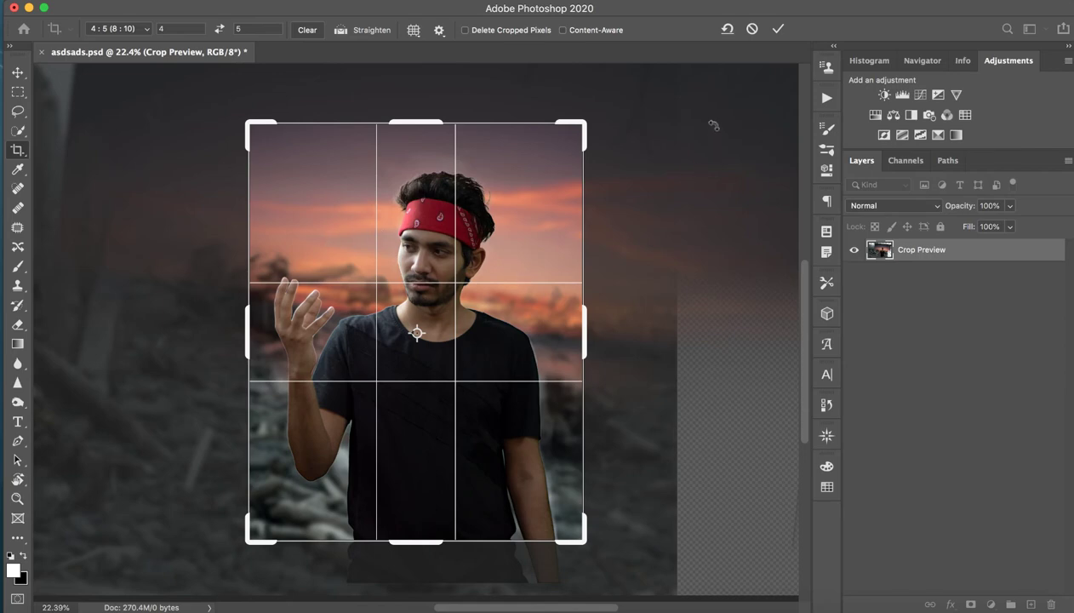
left_click(753, 29)
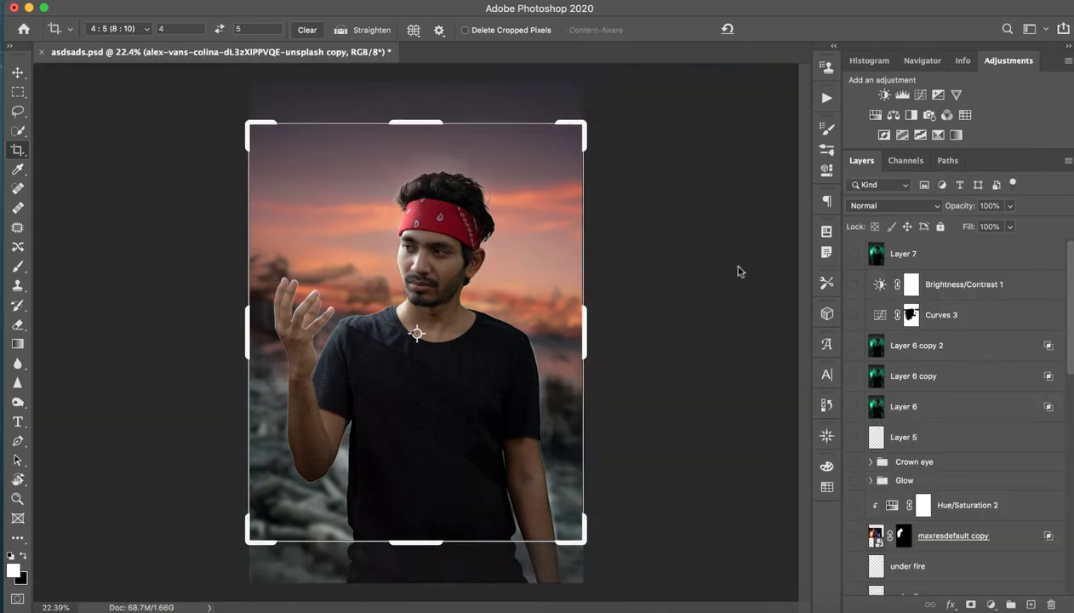
key("Escape")
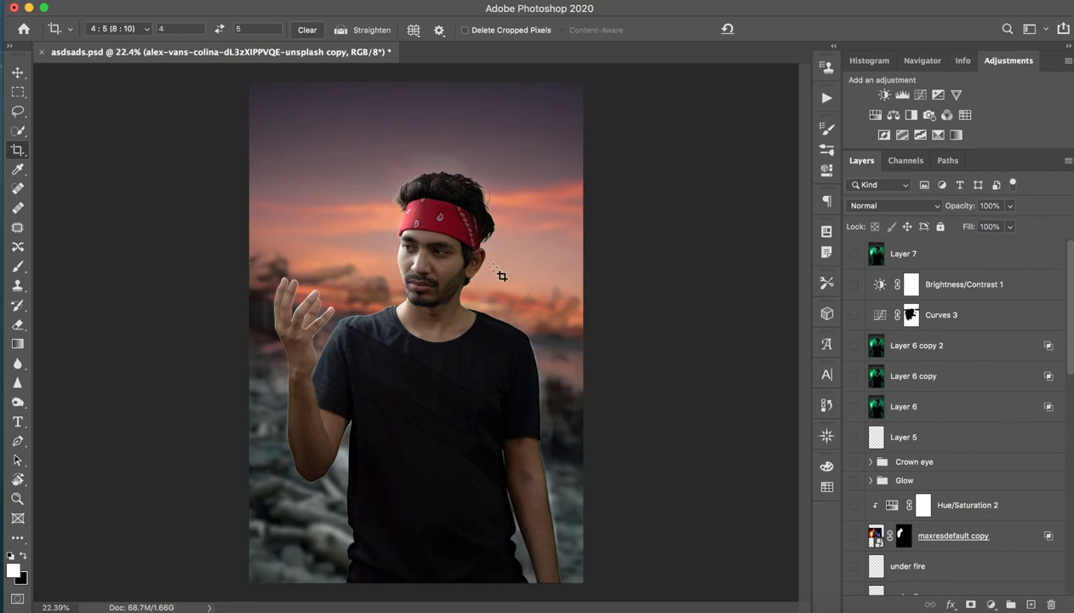
key("z")
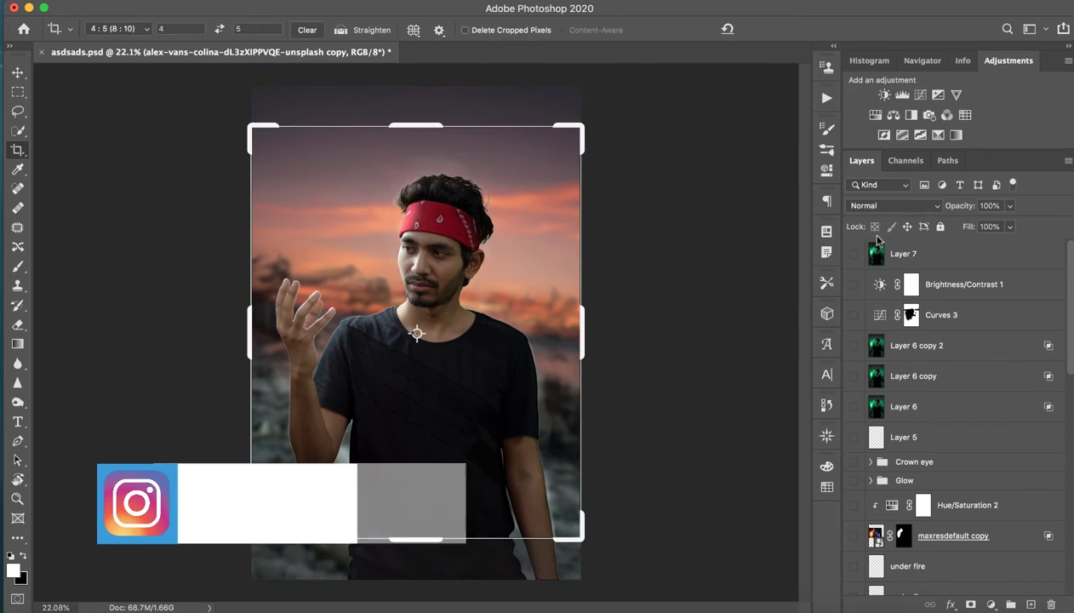
key("Escape")
key("b")
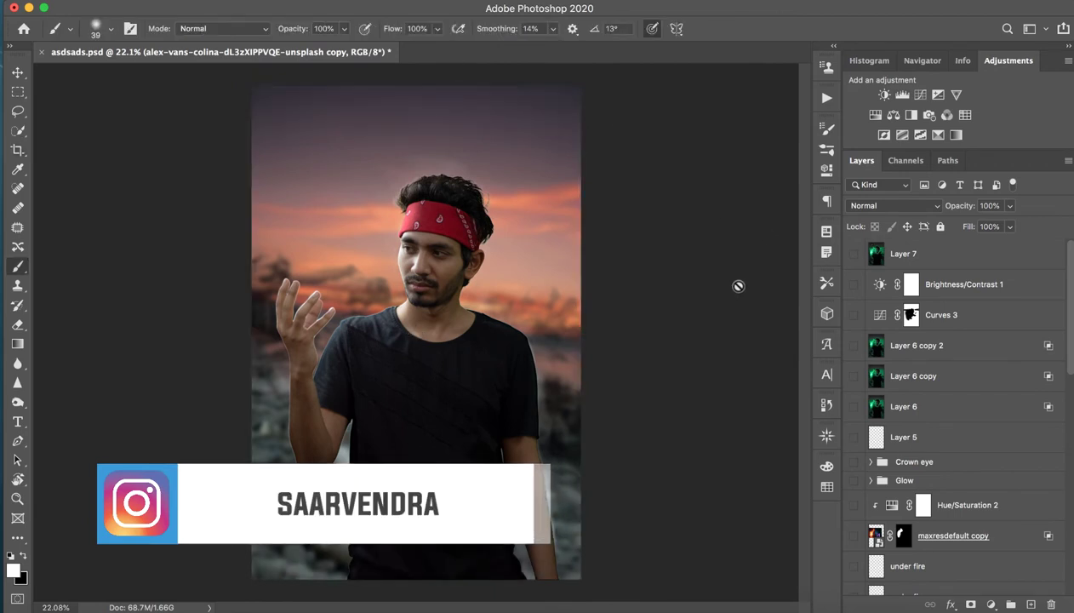
scroll(943, 496, "down", 5)
scroll(942, 496, "down", 8)
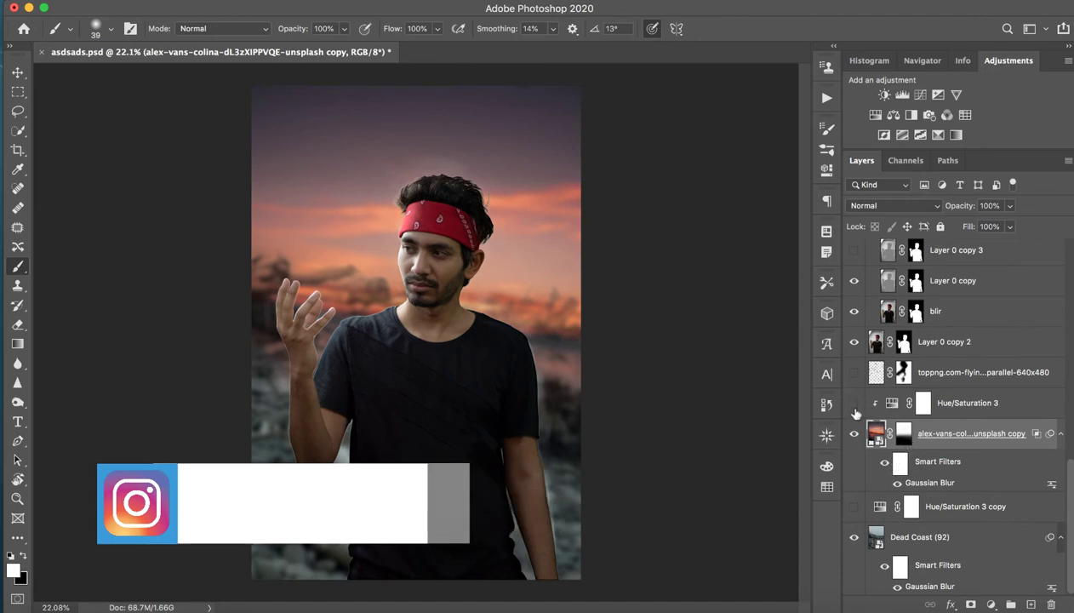
left_click(1008, 402)
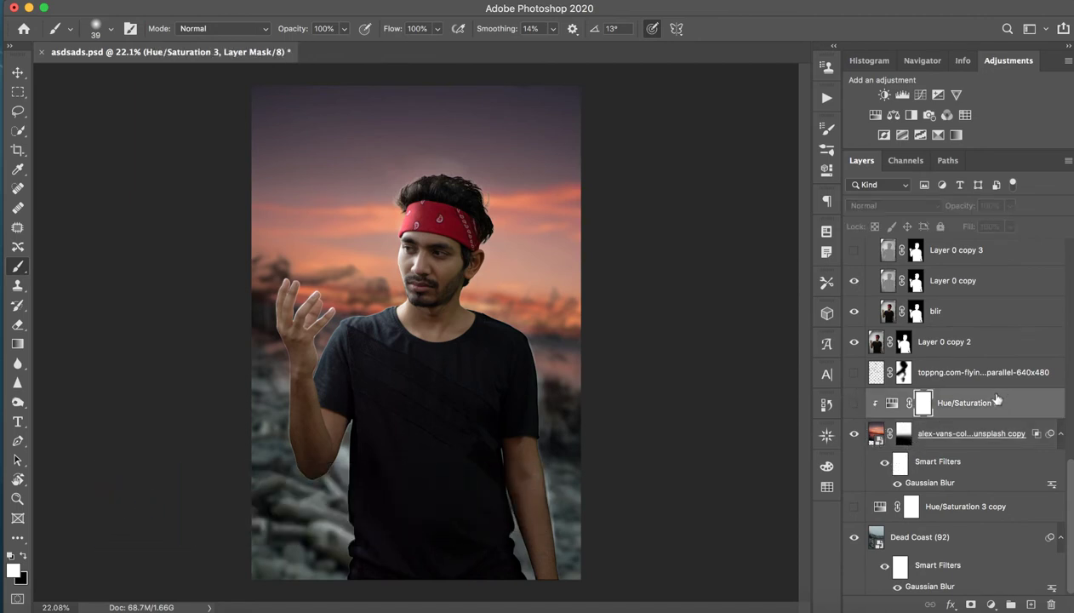
left_click(853, 403)
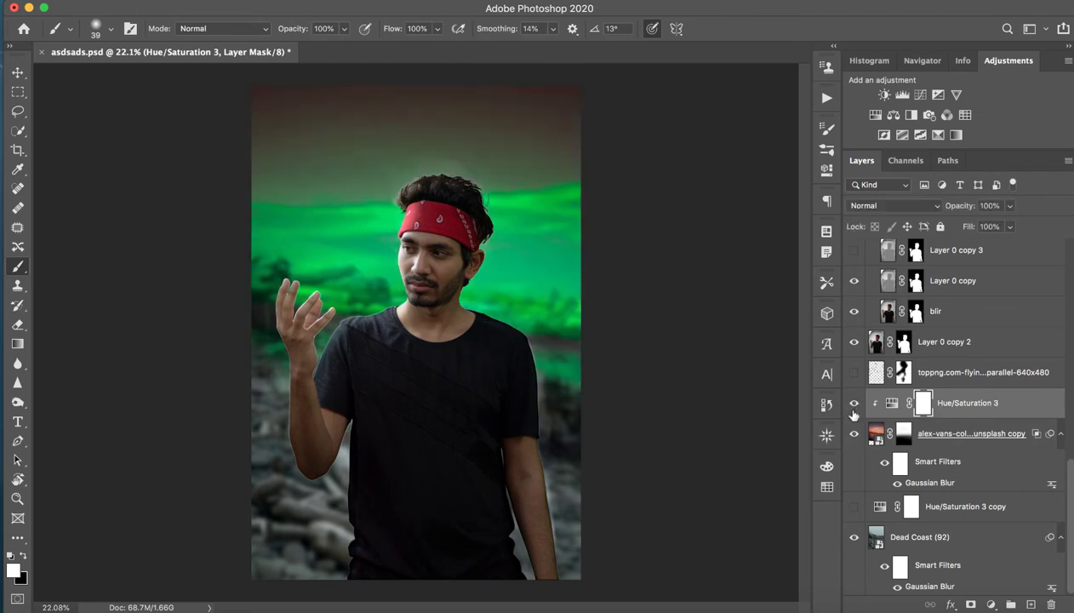
left_click(854, 404)
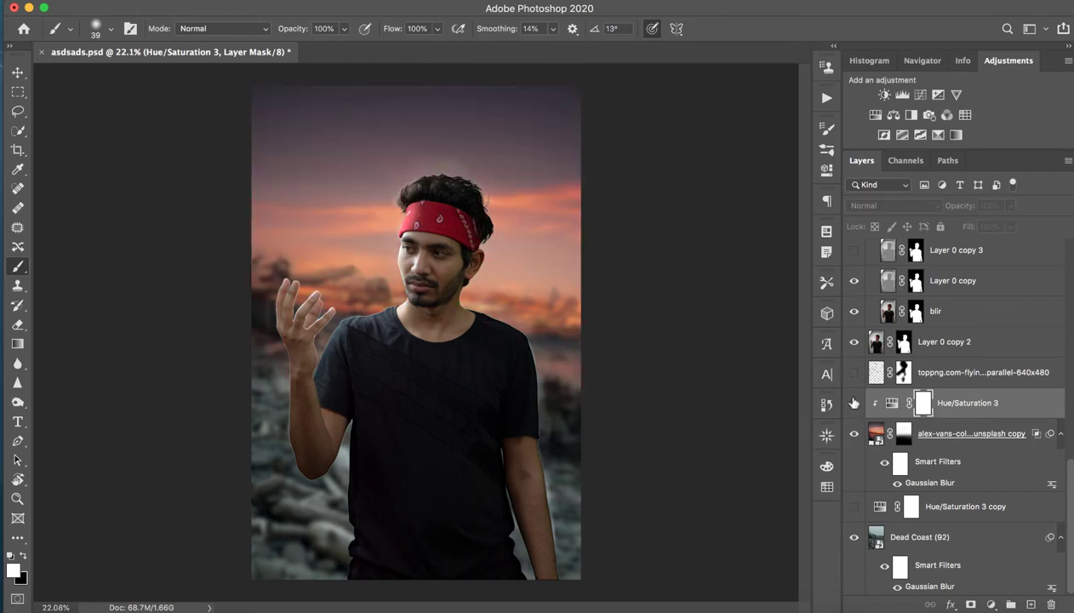
- Select and show the toppng flying debris layer across the sunset sky
scroll(970, 383, "up", 2)
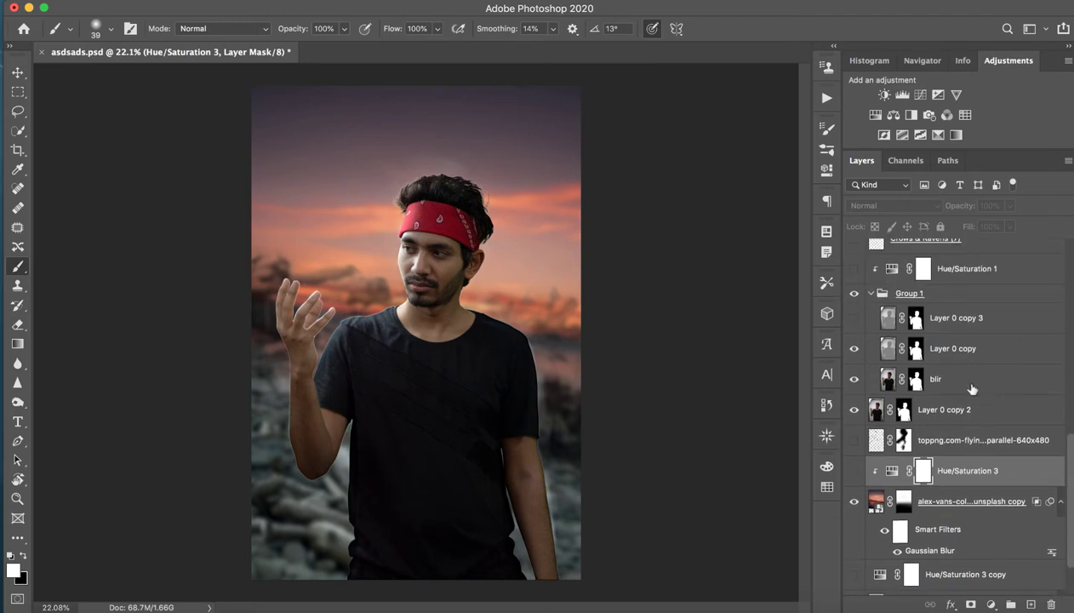
left_click(1027, 446)
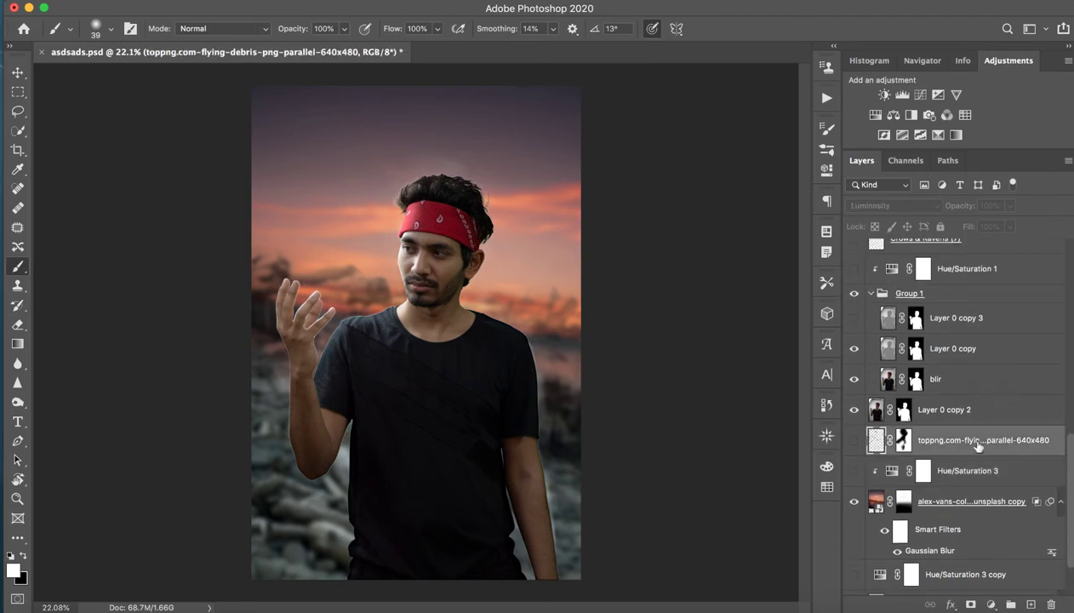
left_click(853, 440)
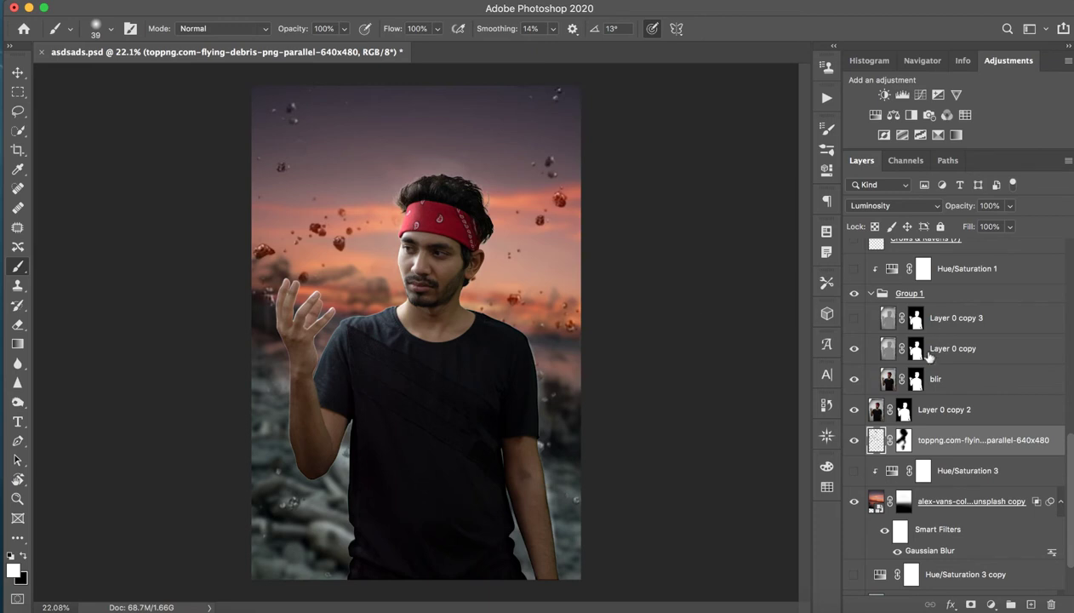
scroll(928, 355, "down", 2)
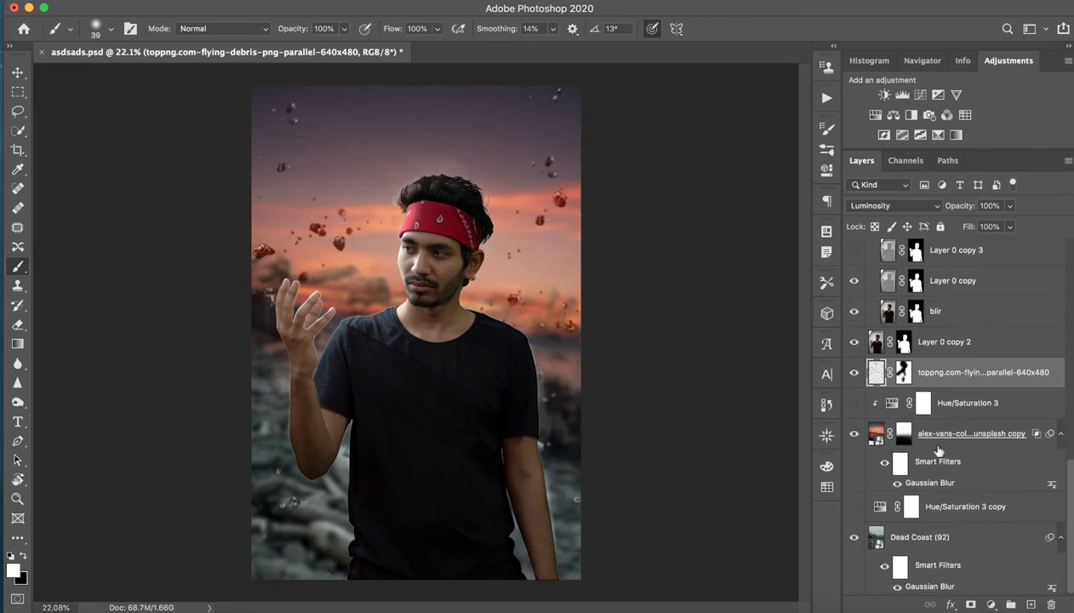
scroll(936, 446, "up", 2)
scroll(903, 430, "up", 3)
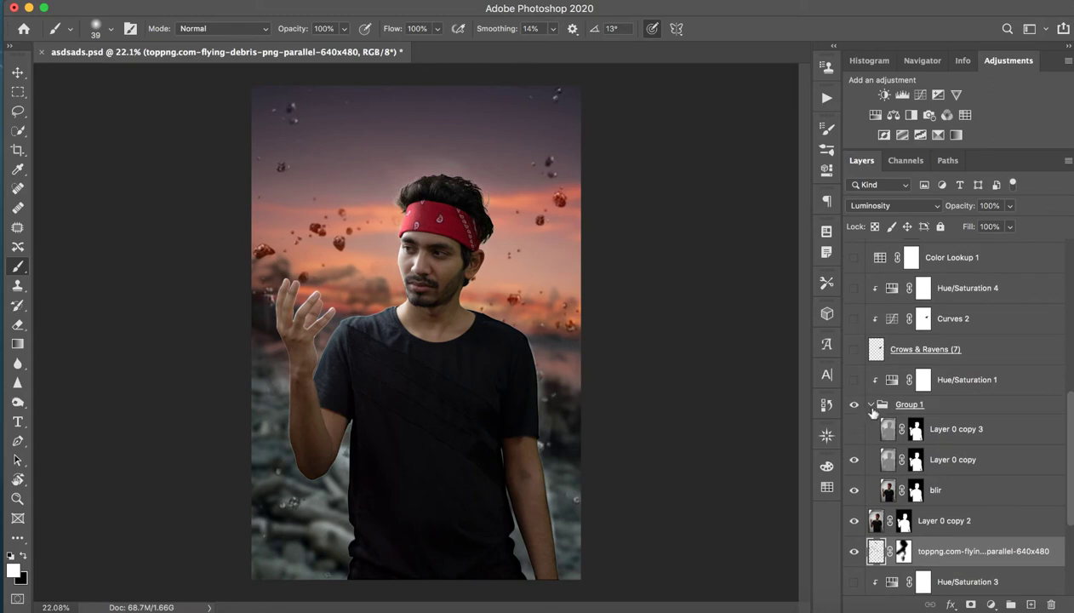
- Collapse Group 1 and turn on the maxresdefault copy fire over the raised hand
left_click(872, 410)
scroll(864, 411, "up", 1)
scroll(858, 435, "up", 1)
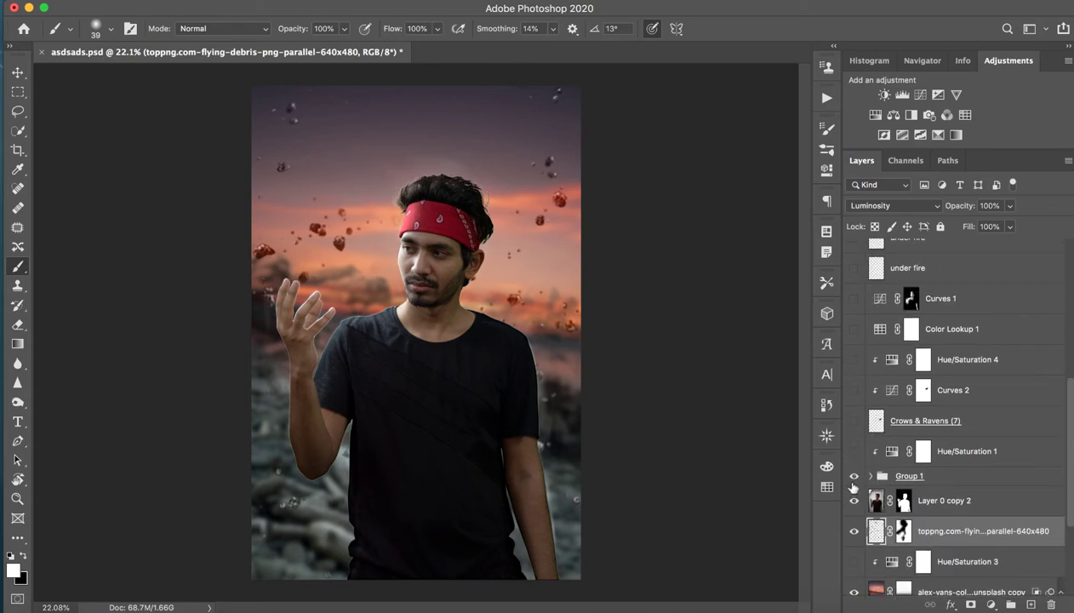
scroll(854, 476, "up", 2)
scroll(852, 459, "up", 2)
scroll(851, 438, "up", 2)
scroll(848, 422, "up", 1)
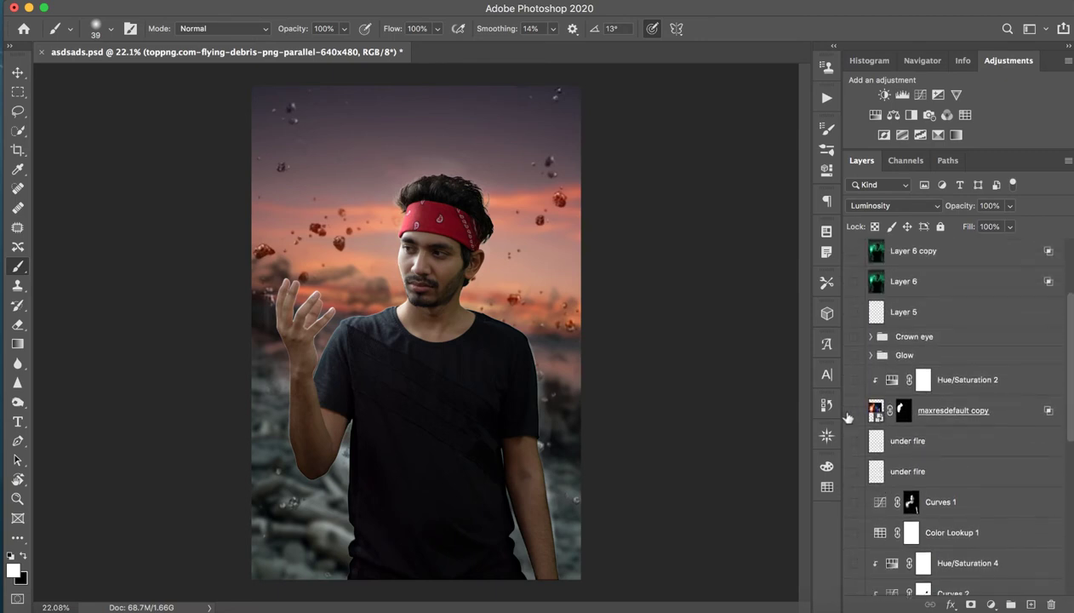
left_click(853, 411)
- Select the maxresdefault copy fire layer and check its mask, toggling it and peeking at refinement
left_click(983, 418)
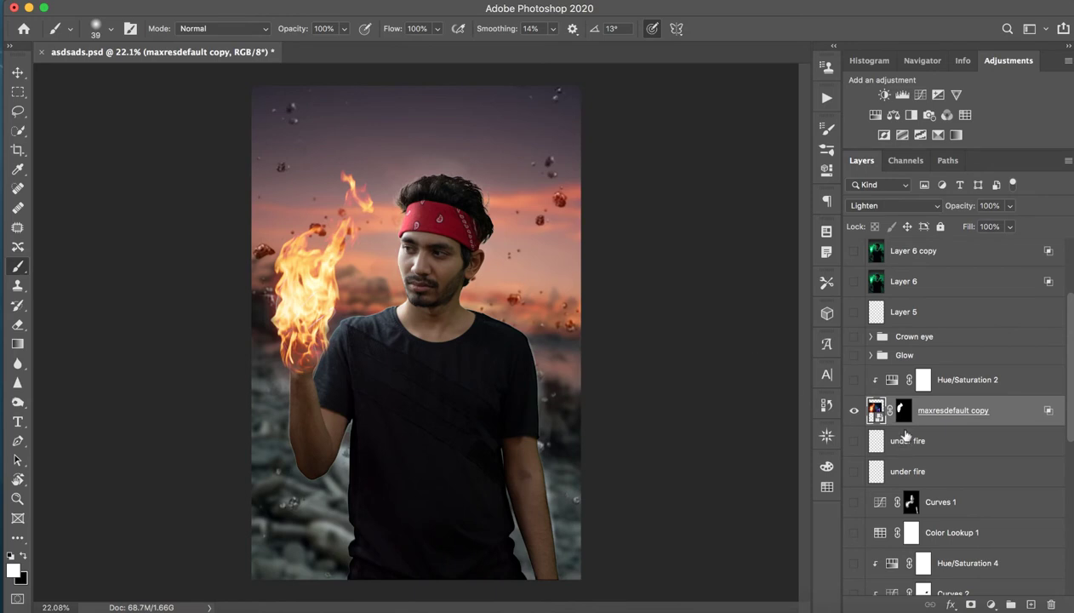
left_click(904, 410, "shift")
left_click(902, 414, "shift")
key("ctrl+alt+r")
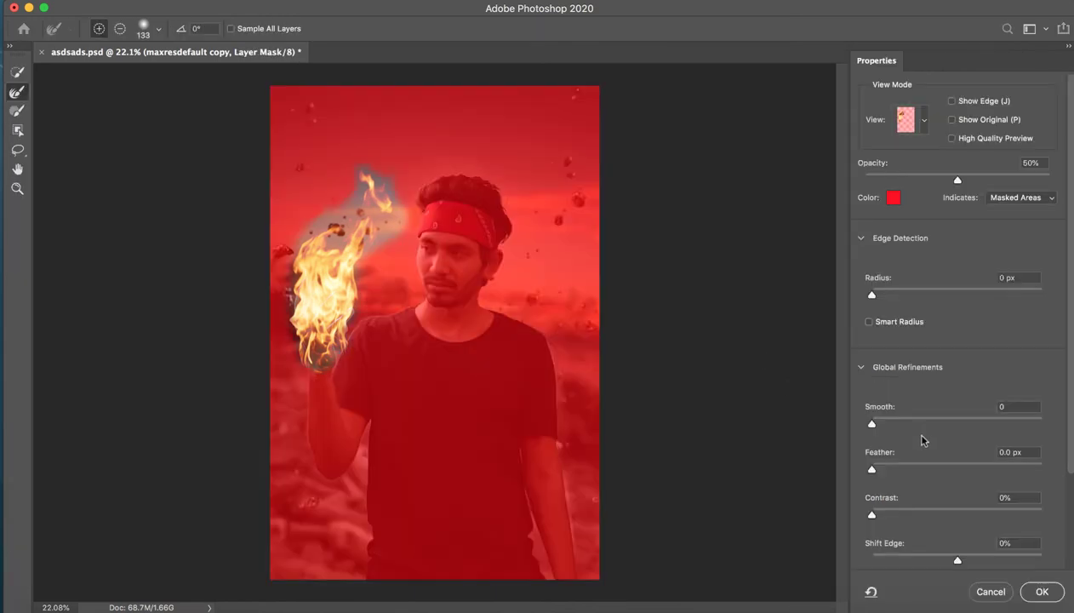
key("Escape")
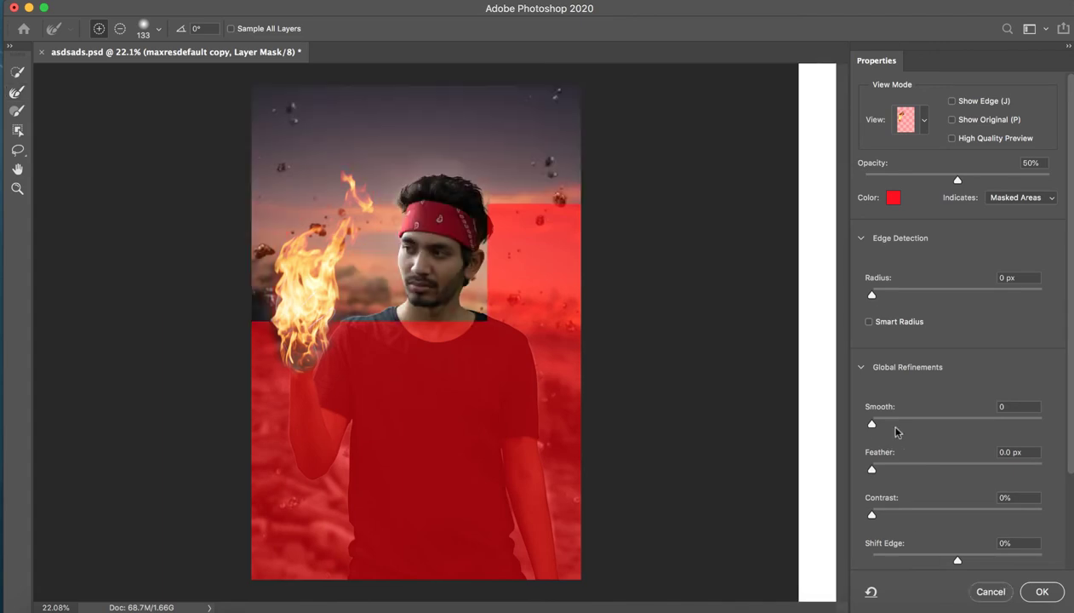
left_click(904, 414, "shift")
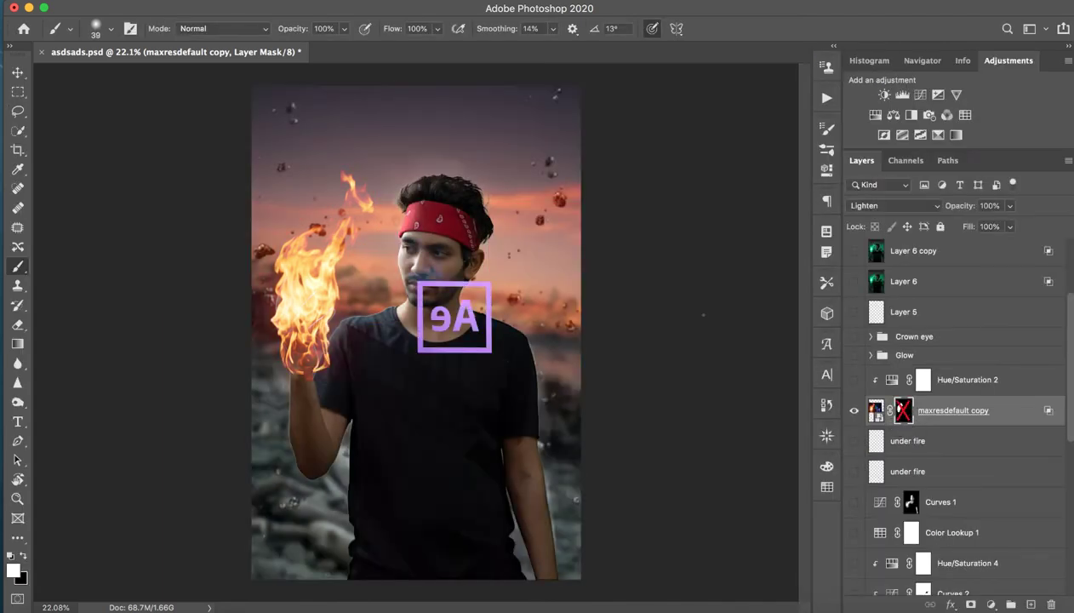
left_click(903, 413, "shift")
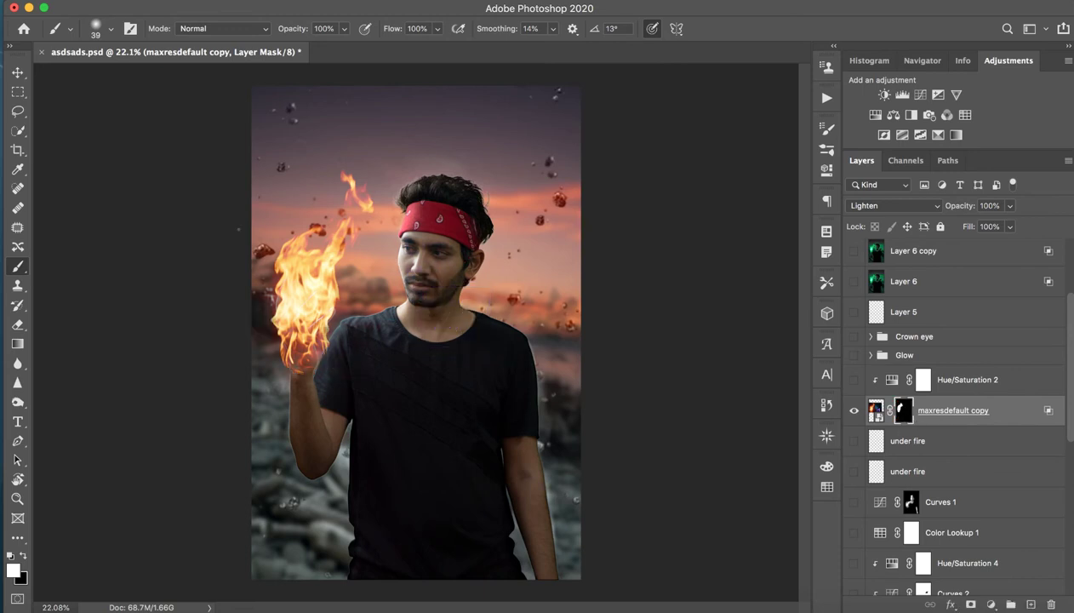
- In Blending Options, merge the split This Layer Blend If slider from 170 back to 0
double_click(1007, 415)
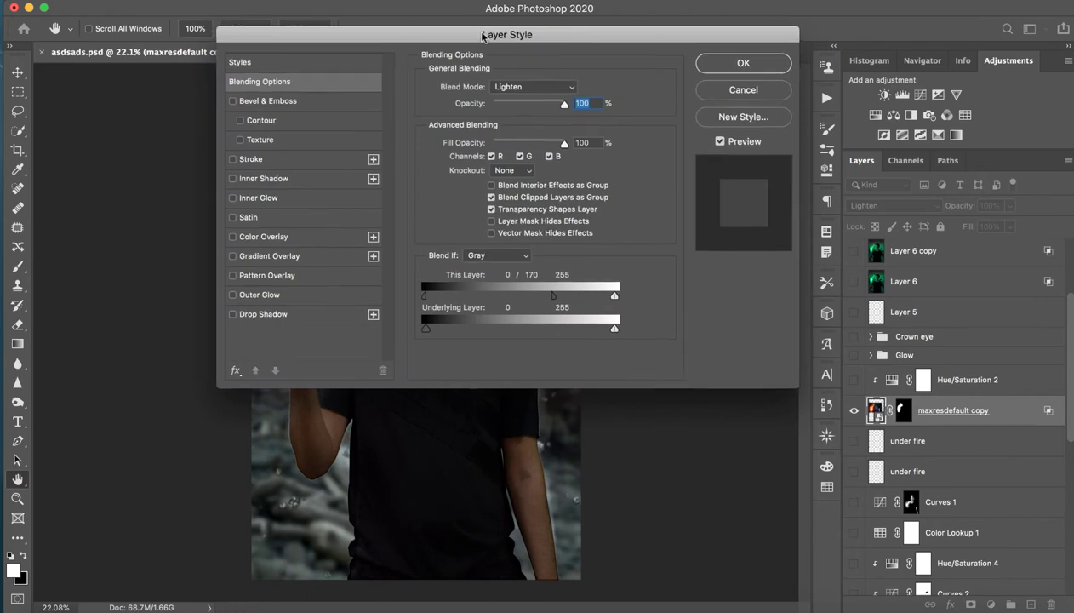
left_click_drag(477, 35, 830, 9)
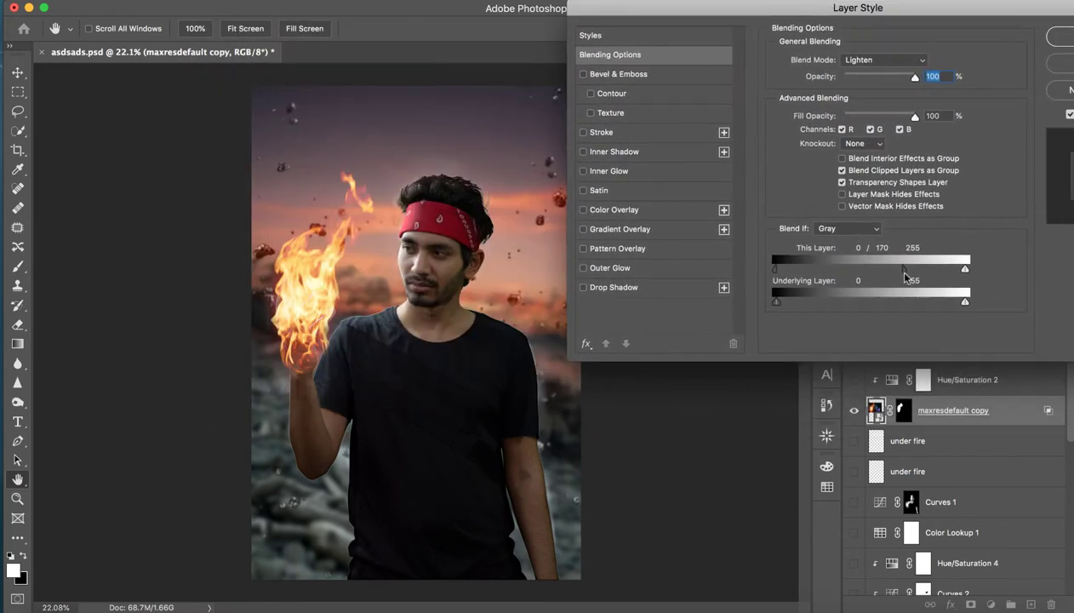
left_click_drag(904, 271, 745, 269)
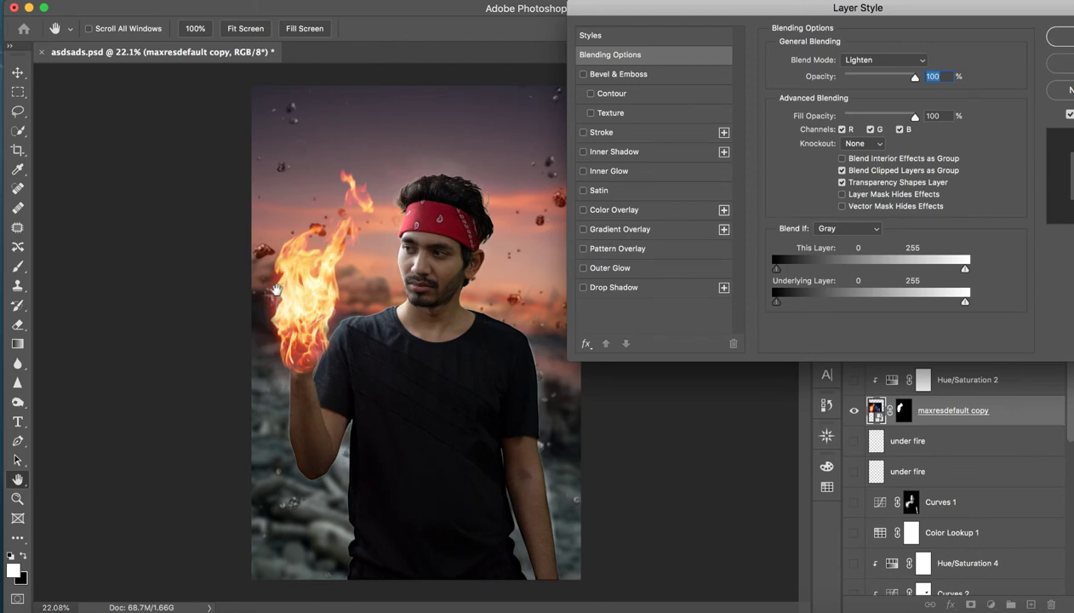
left_click(1049, 65)
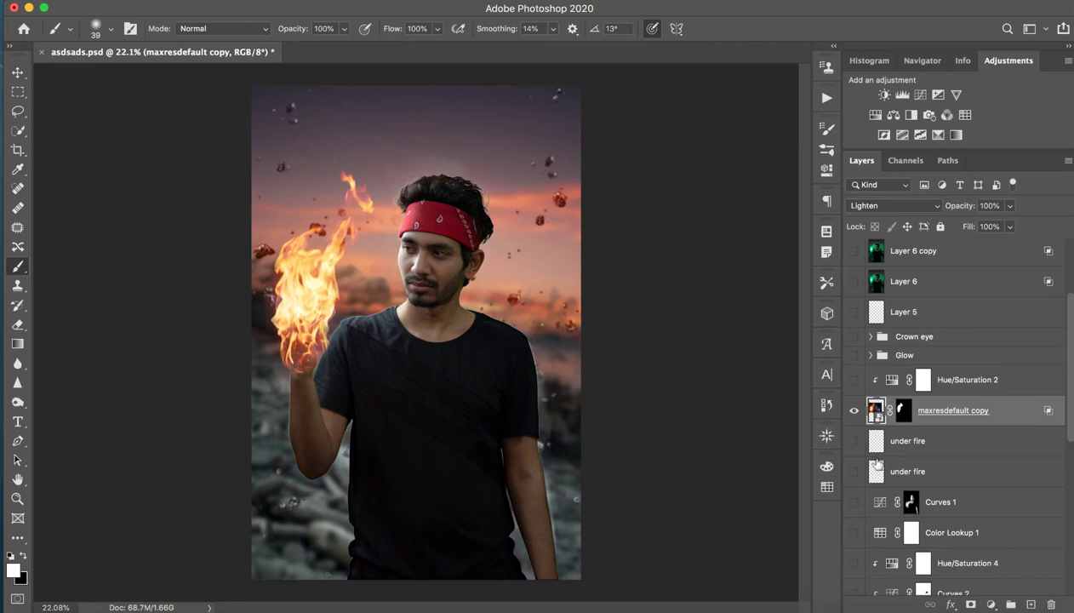
- Select and show the Hue/Saturation 2 layer so the fire in the hand glows bright green
scroll(881, 461, "down", 2)
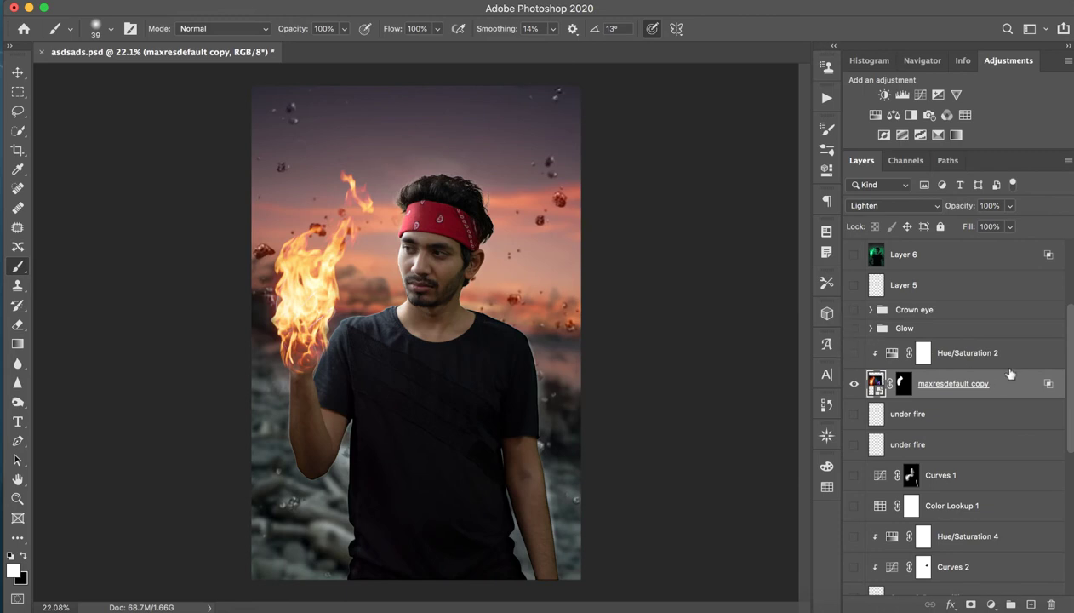
left_click(954, 354)
left_click(855, 353)
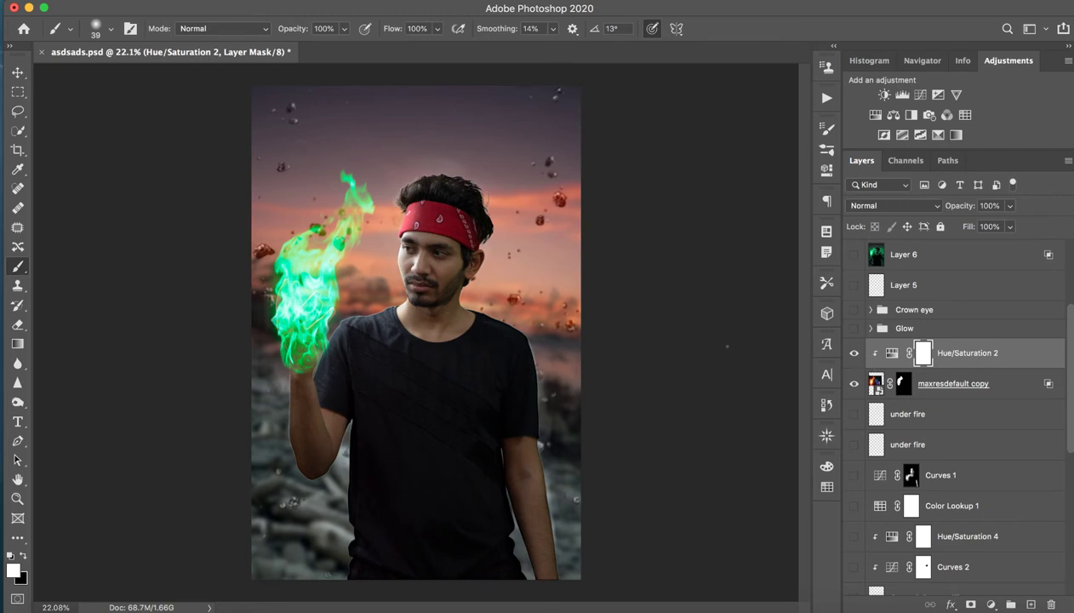
left_click(855, 354)
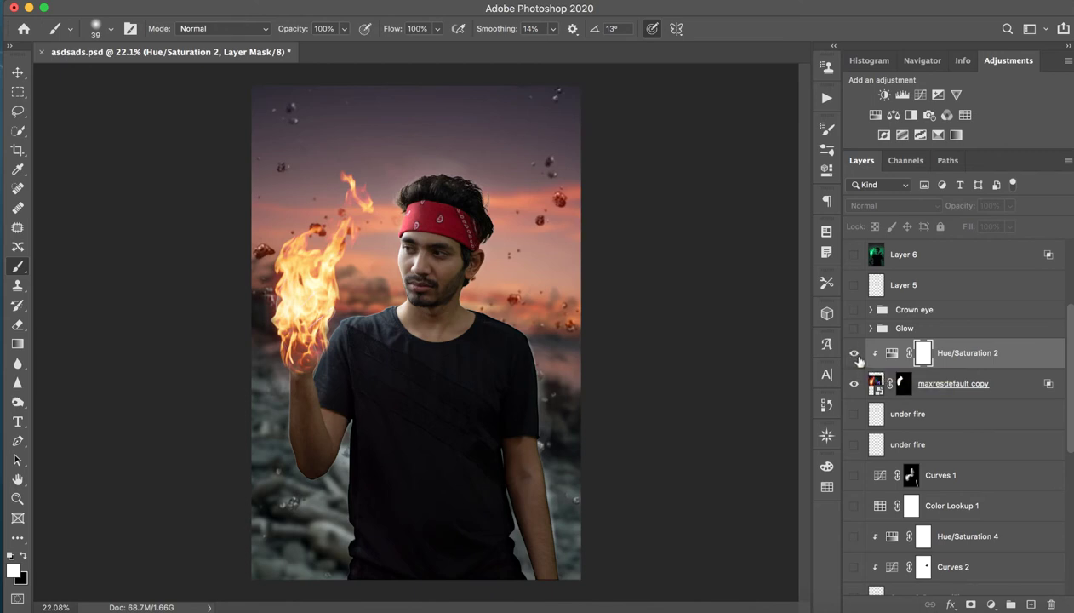
left_click(854, 353)
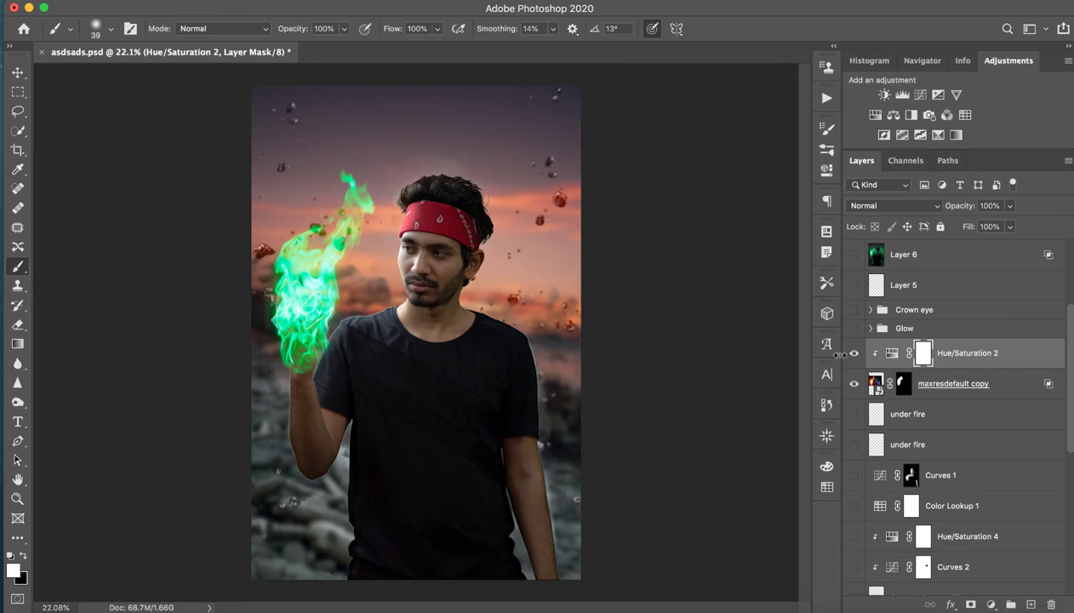
scroll(972, 463, "down", 3)
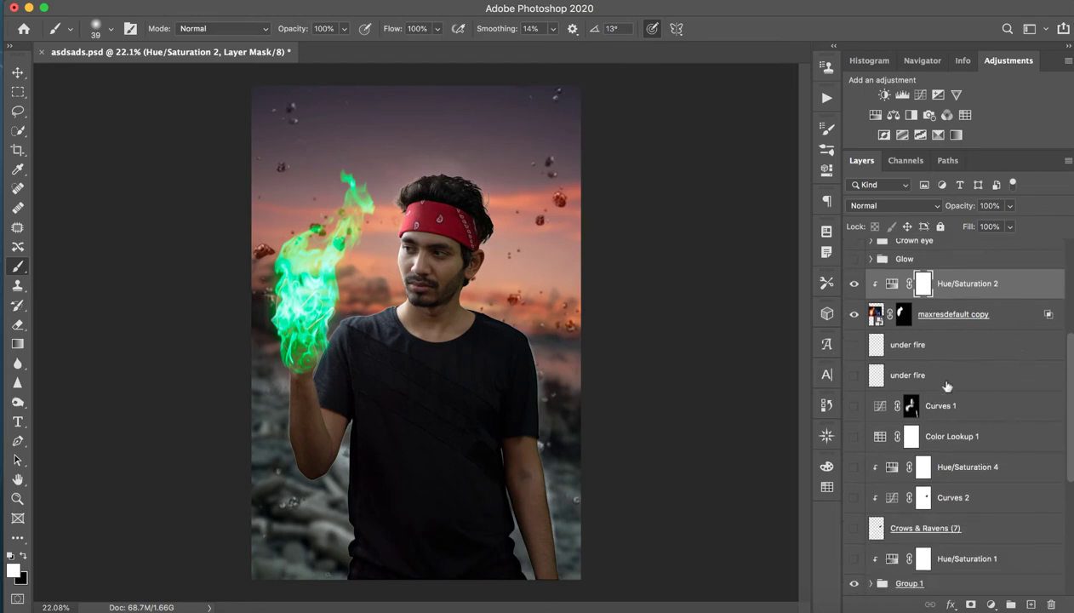
left_click(988, 405)
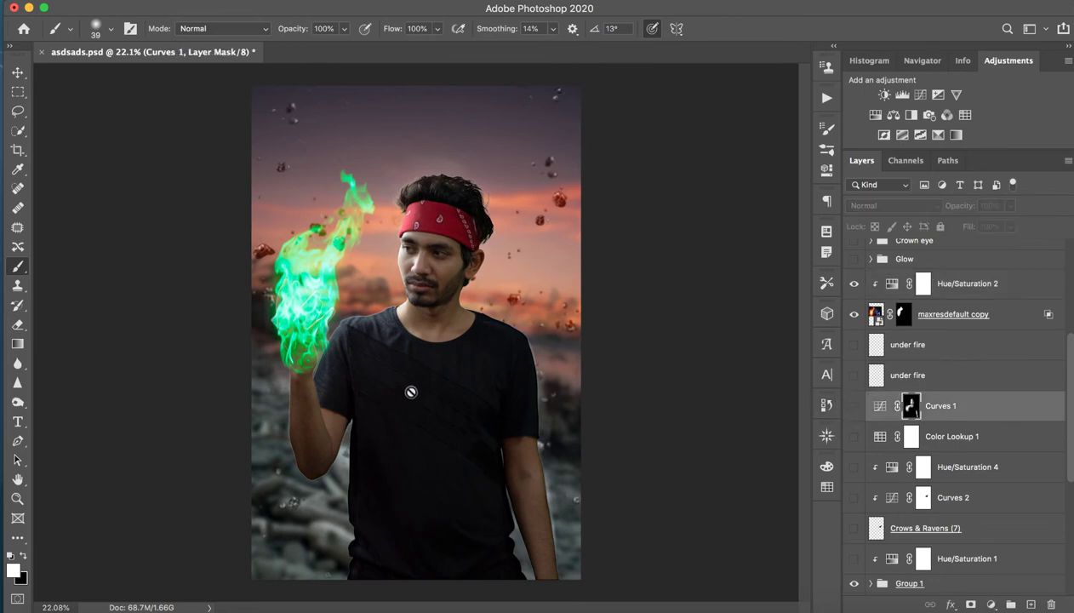
- Switch on Curves 1 and raise its Green-channel curve to tint the man green
left_click(855, 406)
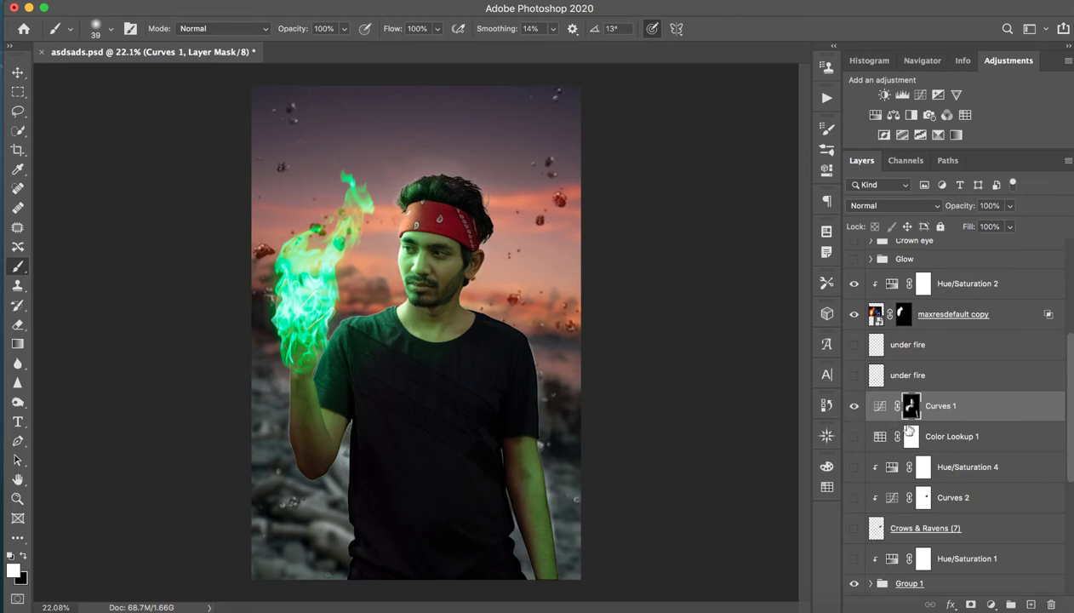
double_click(885, 410)
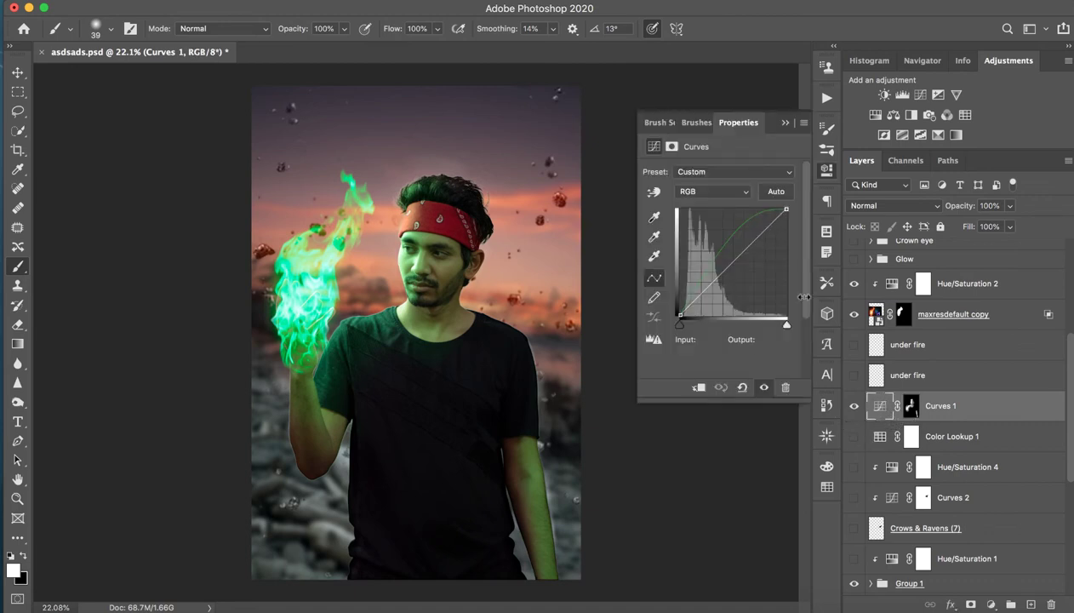
left_click(713, 192)
left_click(711, 214)
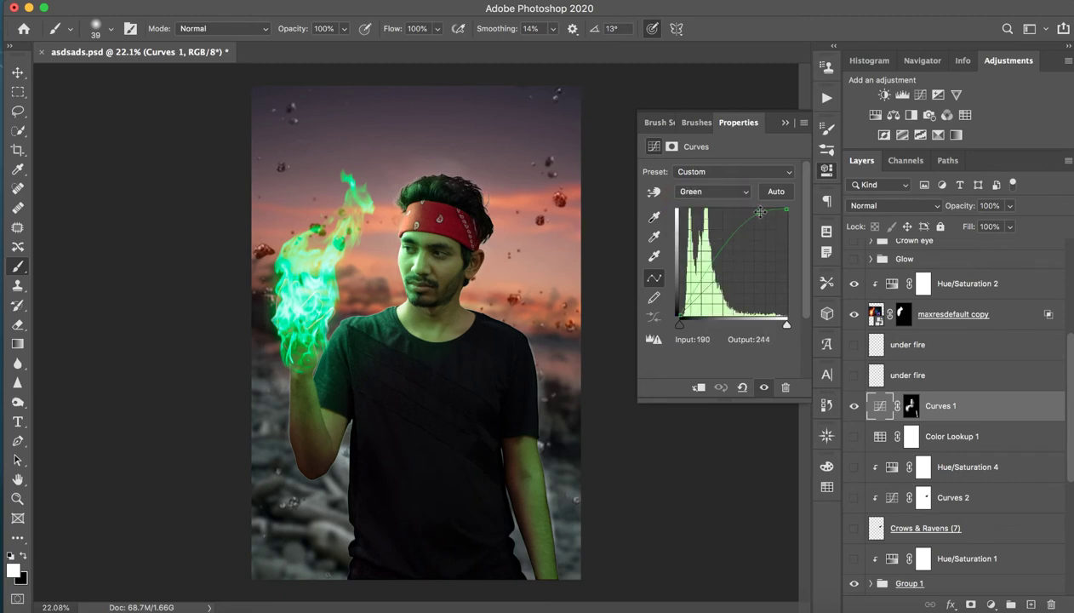
left_click_drag(763, 215, 771, 271)
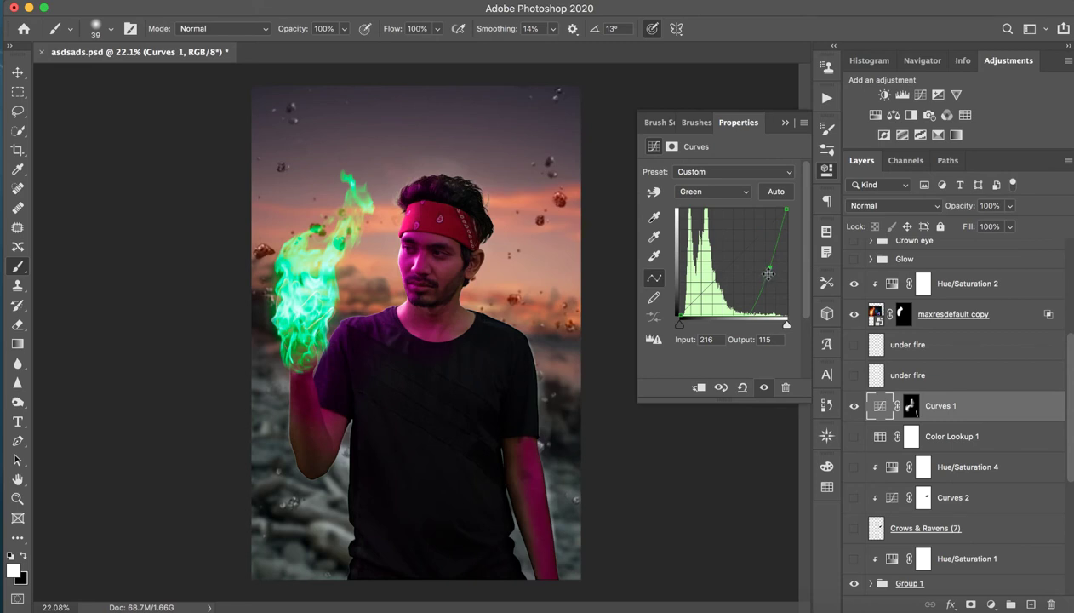
mouse_move(771, 269)
left_mouse_down()
mouse_move(706, 251)
mouse_move(763, 263)
mouse_move(743, 222)
left_mouse_up()
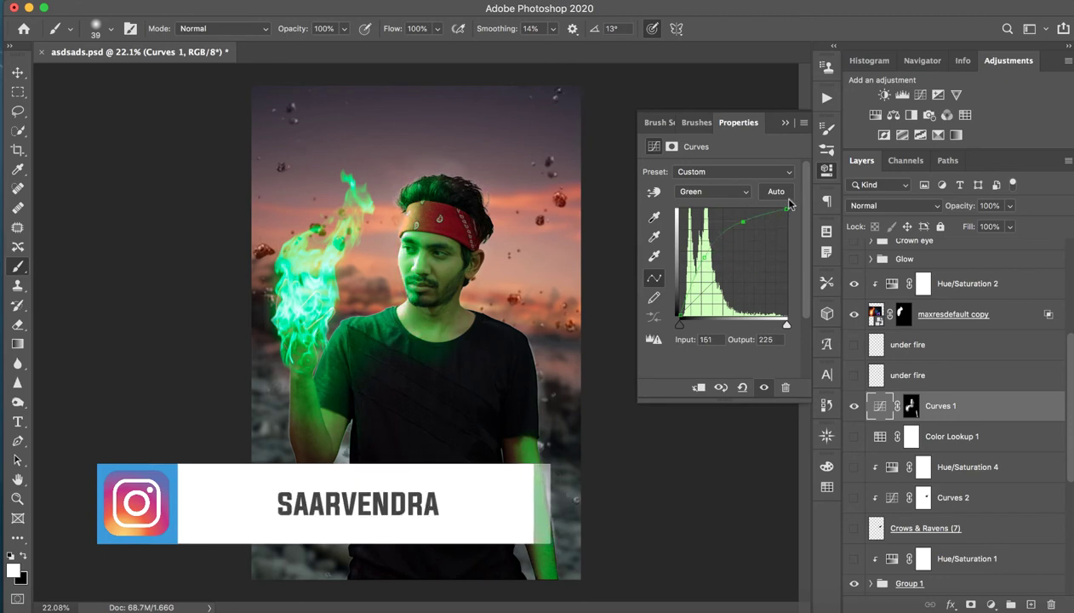
- Close the Curves properties and toggle Curves 1 to compare the green tint
left_click(784, 123)
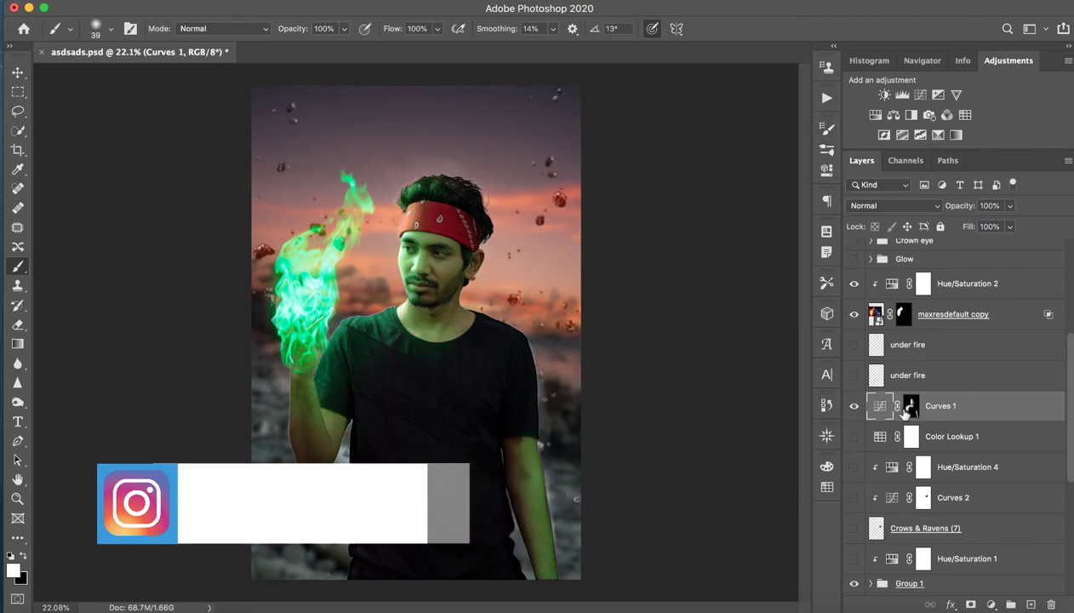
left_click(854, 406)
left_click(854, 406)
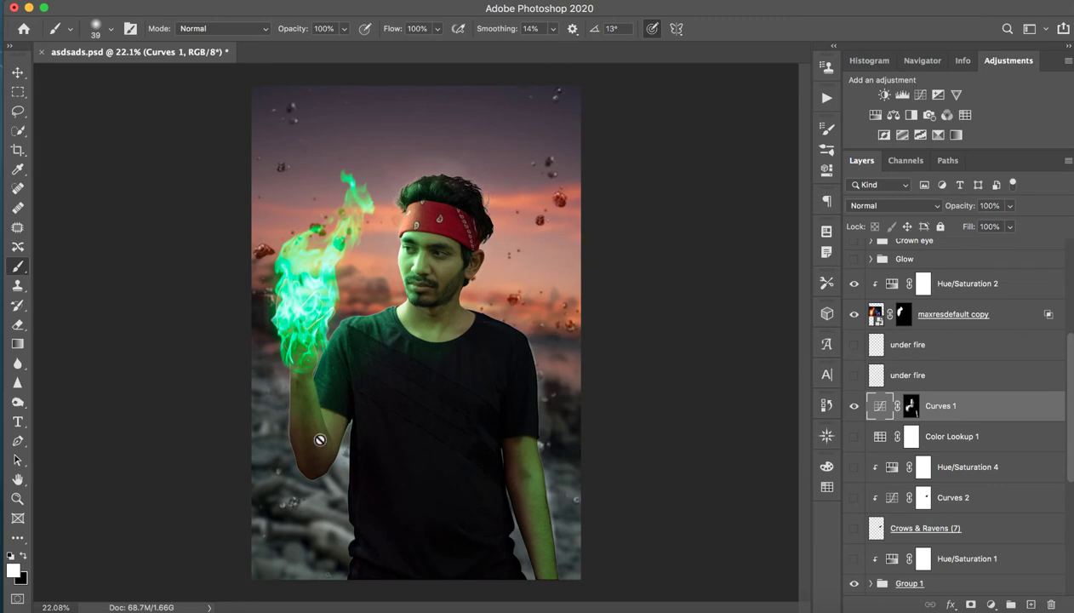
scroll(965, 444, "down", 5)
- Load the man's outline from Layer 0 copy 2's mask and target the Curves 1 mask
scroll(965, 444, "down", 1)
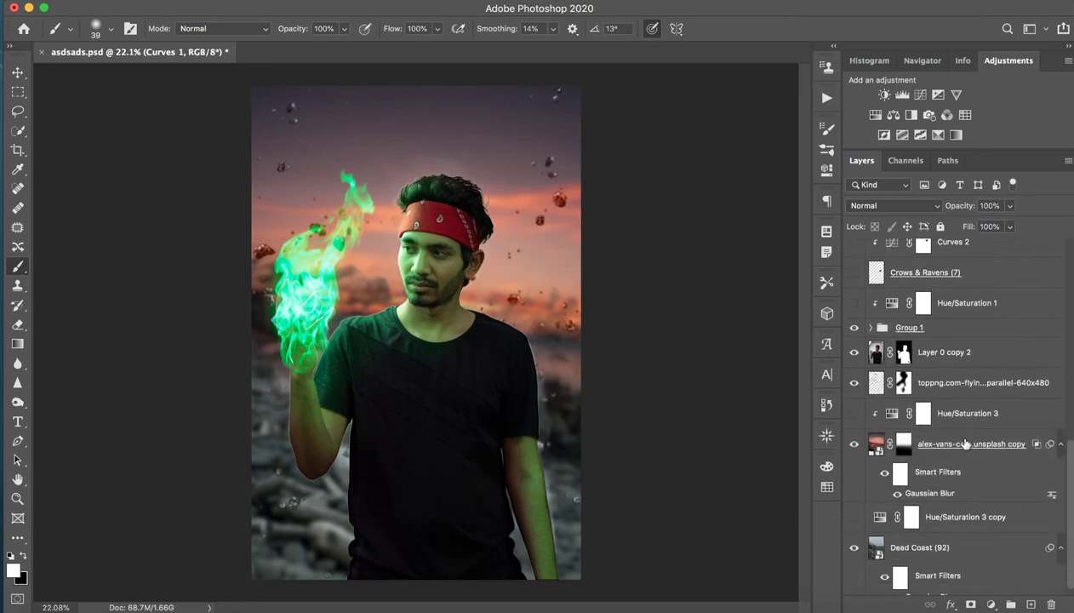
scroll(965, 443, "up", 5)
scroll(966, 443, "down", 4)
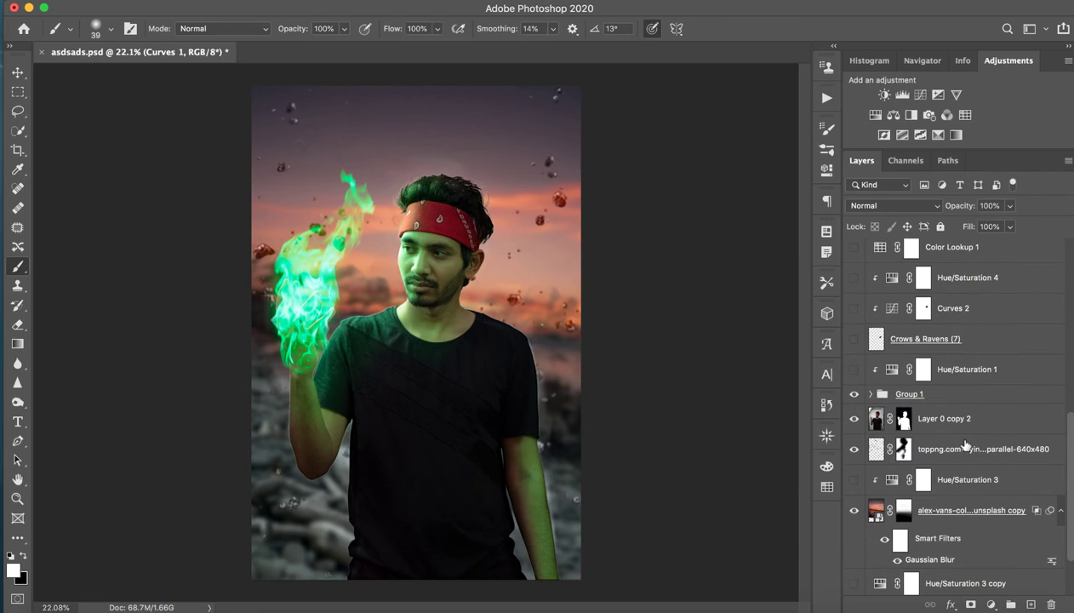
left_click(903, 425, "ctrl")
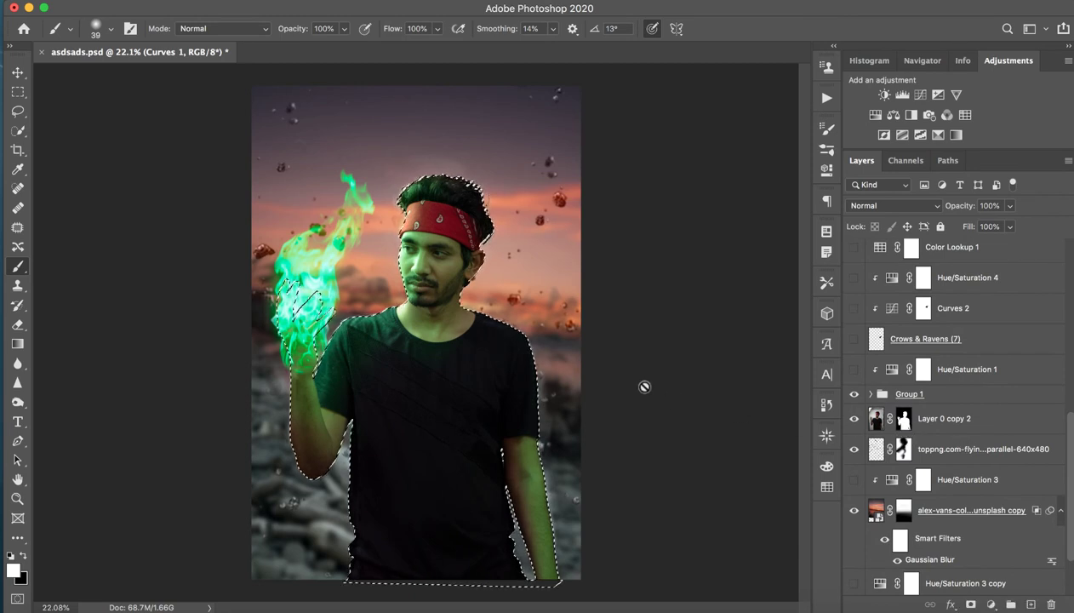
scroll(1013, 360, "up", 1)
scroll(1013, 360, "up", 4)
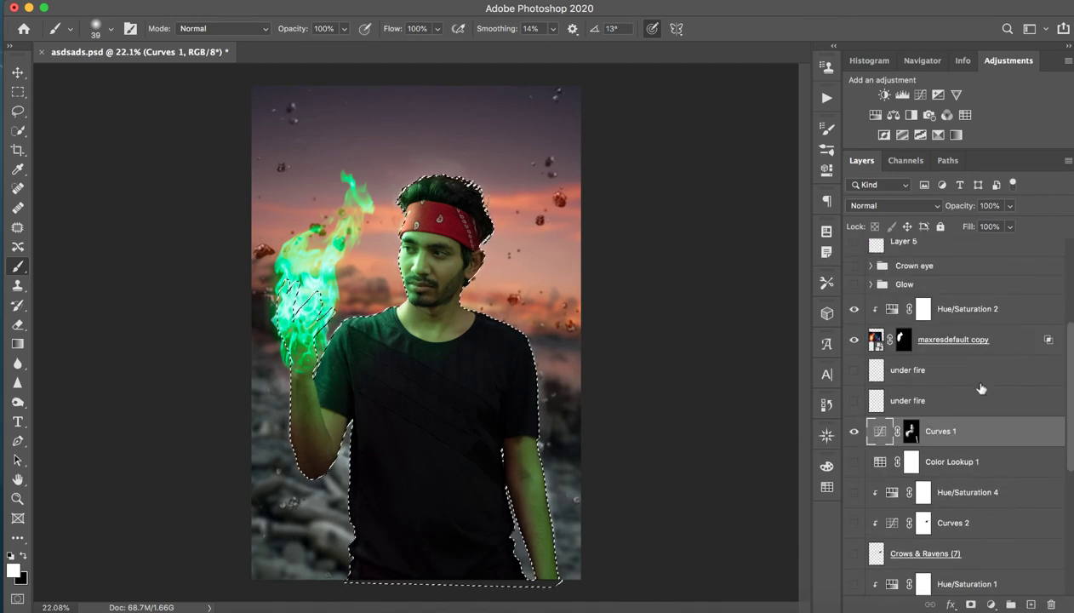
left_click(908, 431)
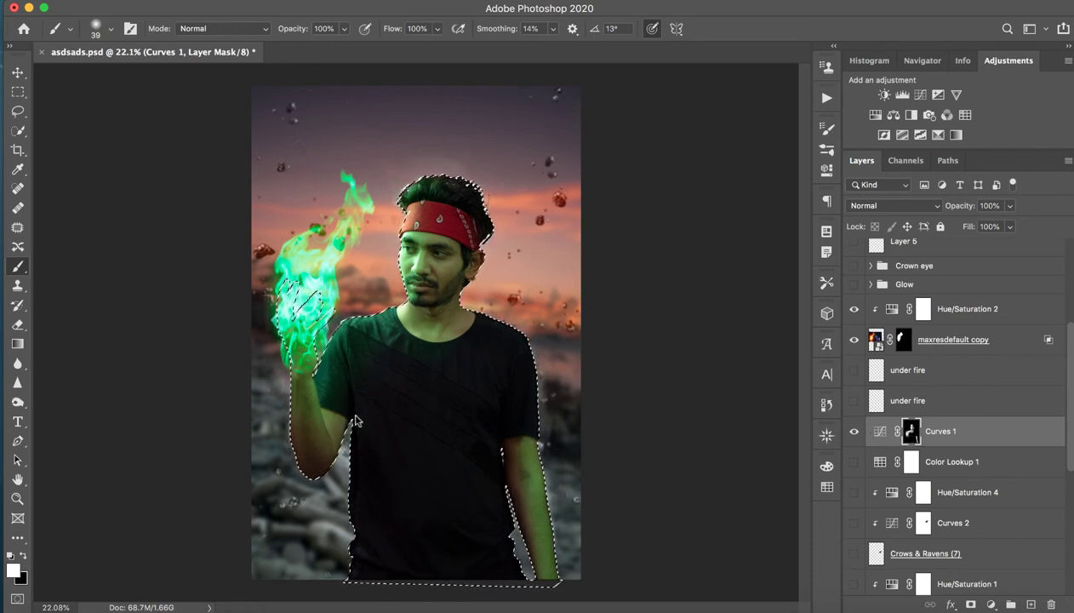
- Paint the Curves 1 mask with a soft brush of about 1224 px, then deselect
left_click_drag(347, 420, 423, 428, "ctrl+alt")
left_click_drag(335, 444, 384, 396)
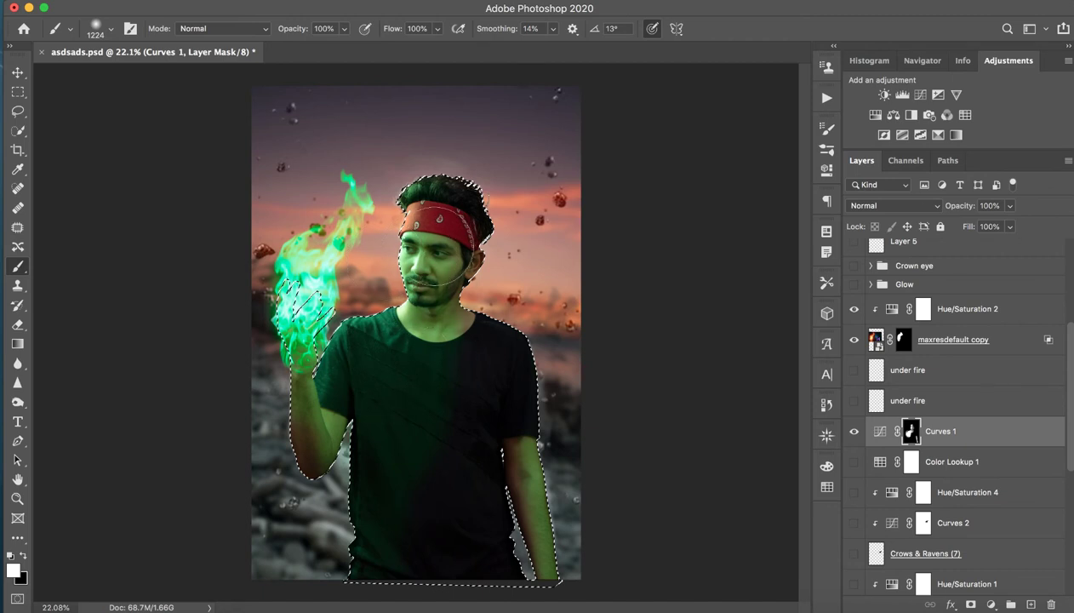
left_click_drag(417, 340, 447, 247)
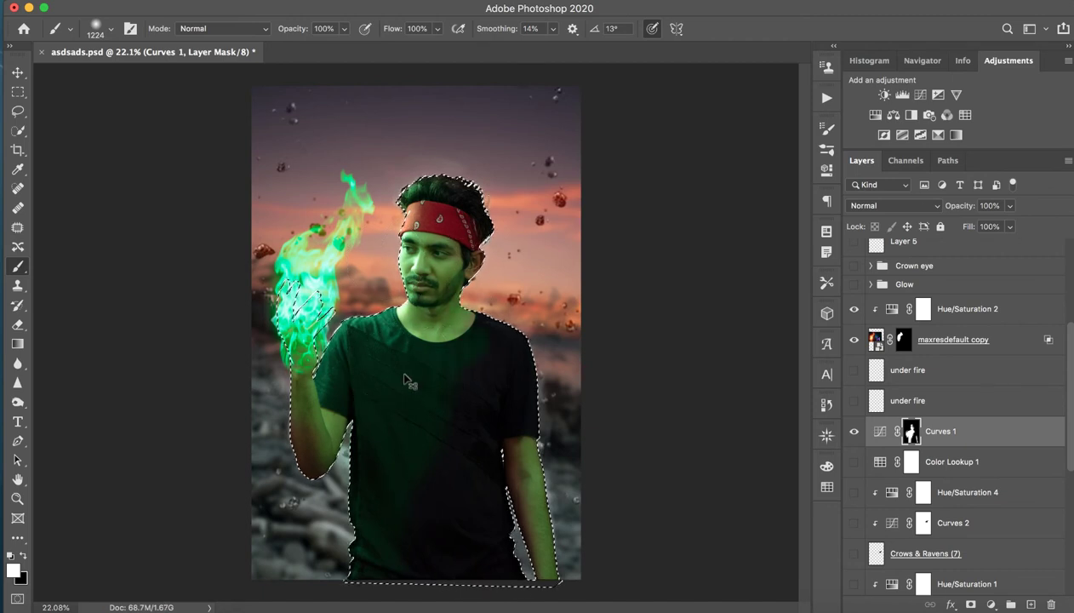
left_click_drag(454, 382, 366, 386)
key("ctrl+d")
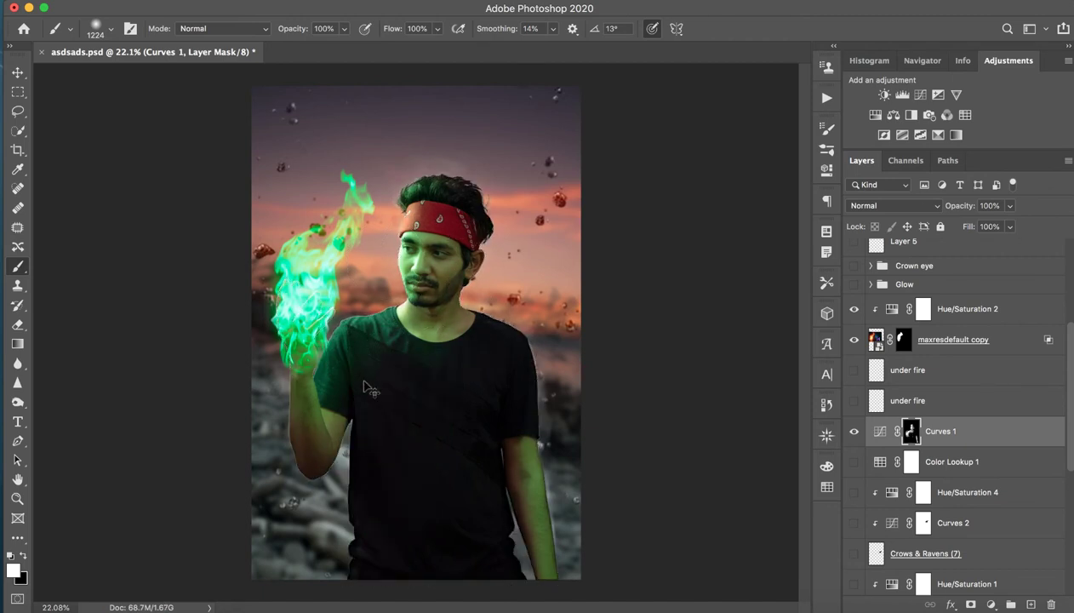
key("ctrl+comma")
key("ctrl+comma")
- Inspect the face up close and toggle Curves 1 to compare the masked tint
key("z")
mouse_move(452, 232)
left_mouse_down()
mouse_move(485, 230)
mouse_move(436, 238)
left_mouse_up()
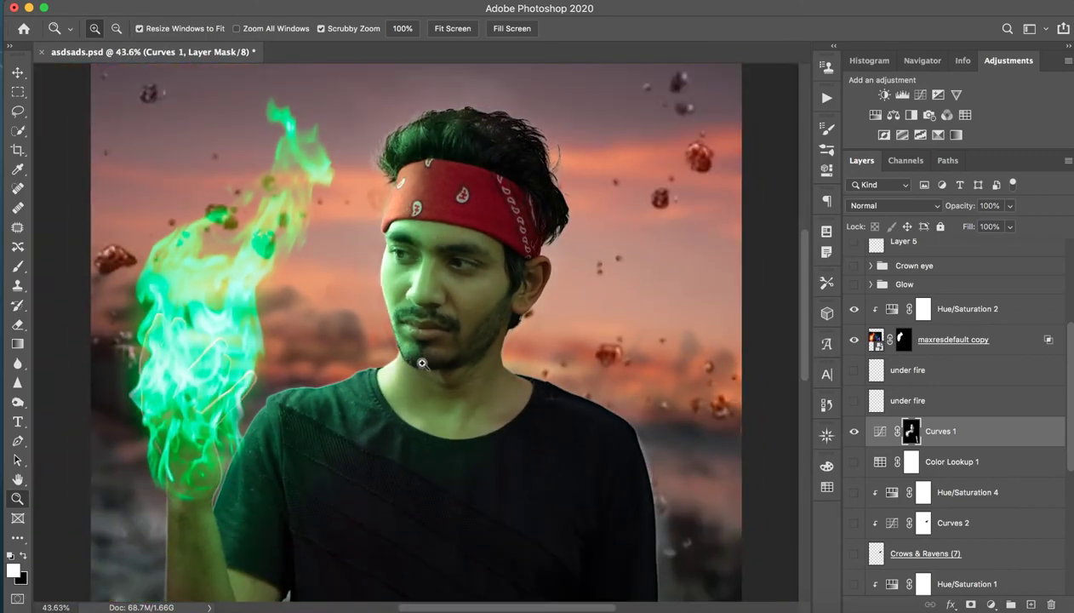
left_click_drag(419, 359, 393, 378)
key("b")
left_click_drag(427, 461, 420, 404)
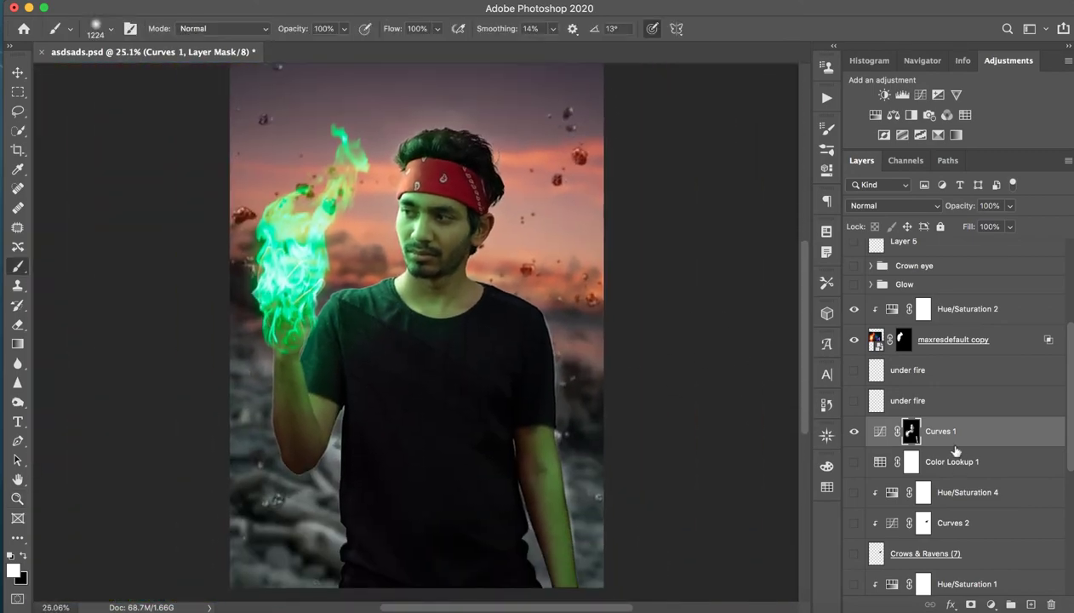
left_click(854, 432)
left_click(854, 431)
left_click_drag(456, 330, 425, 313)
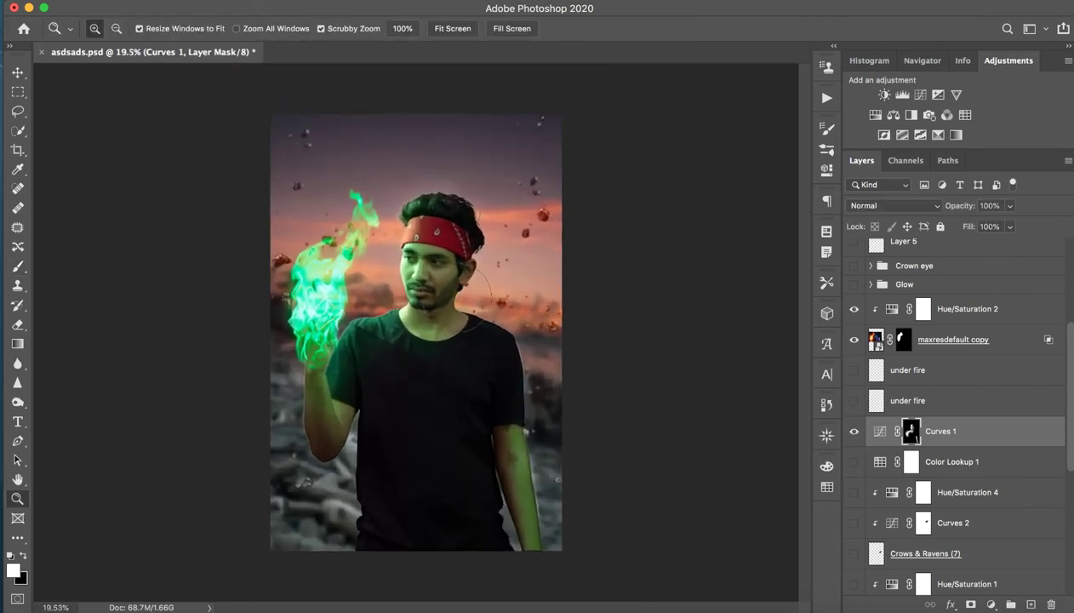
key("b")
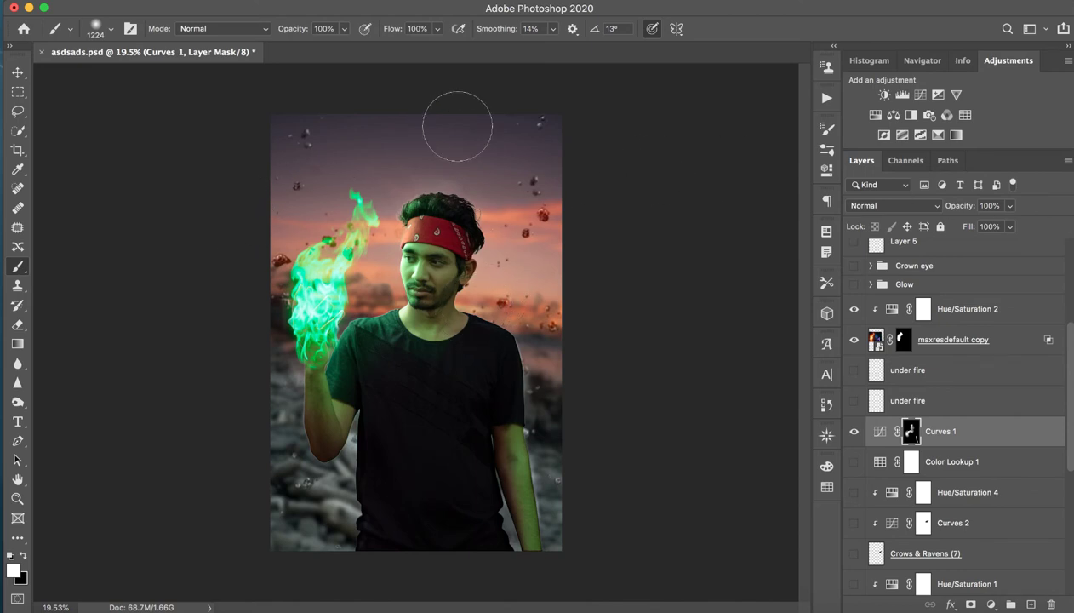
- Reduce the soft brush to about 642 px in the canvas brush picker
right_click(477, 246)
left_click_drag(511, 126, 469, 125)
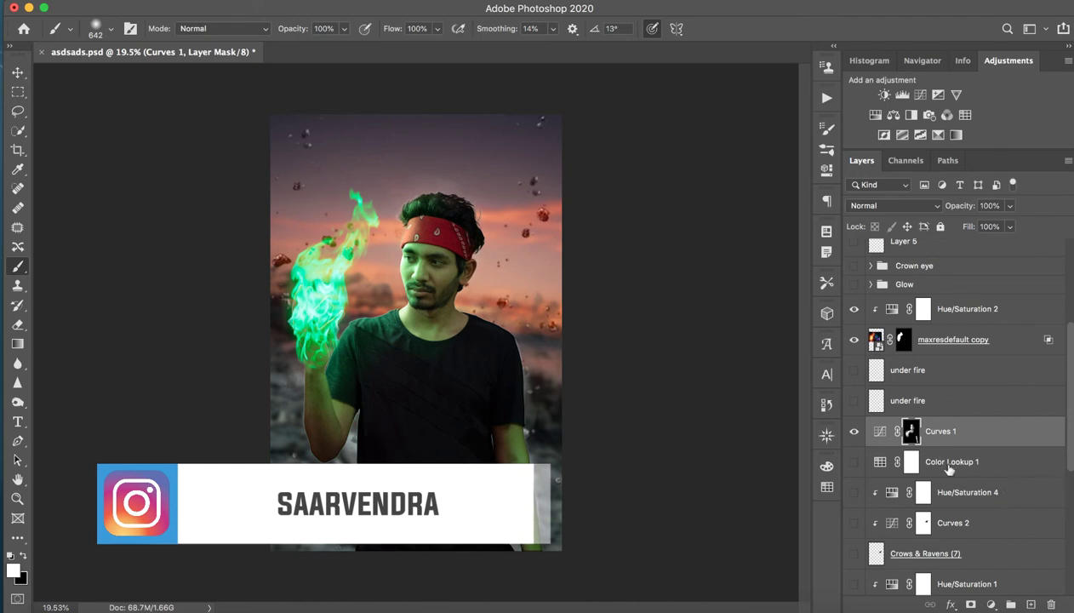
- Turn on Color Lookup 1 with NightFromDay.CUBE and compare the darkened scene
left_click(979, 467)
left_click(854, 462)
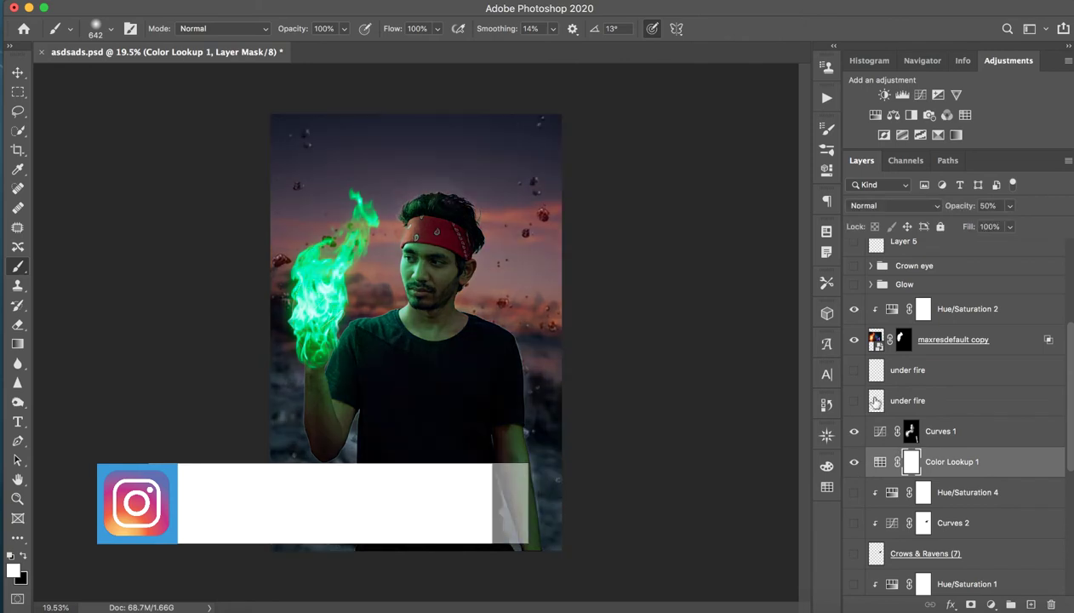
double_click(881, 462)
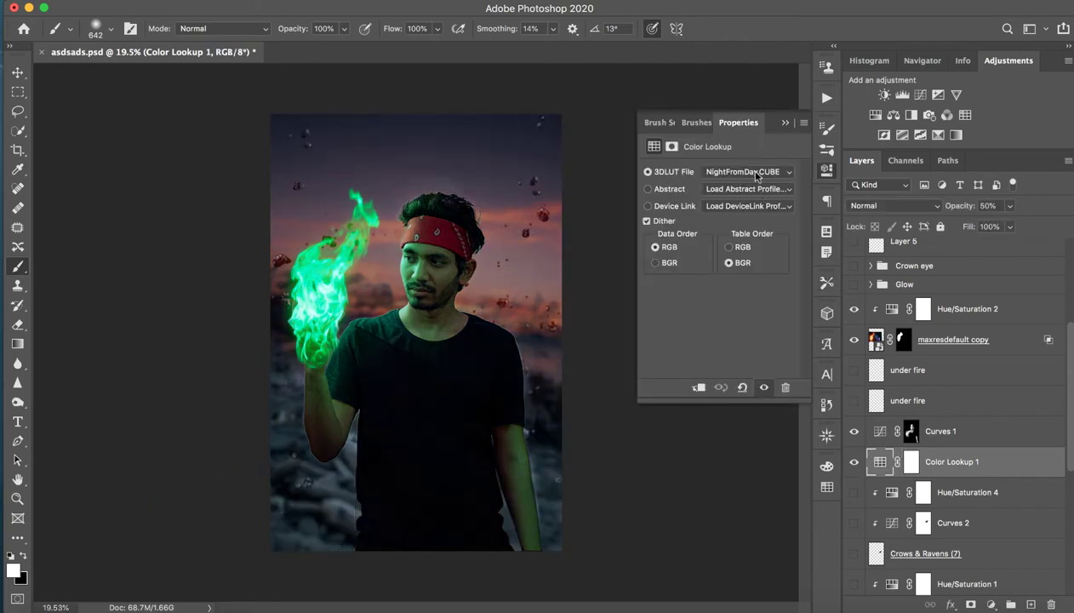
left_click(756, 176)
left_click(877, 228)
left_click(785, 123)
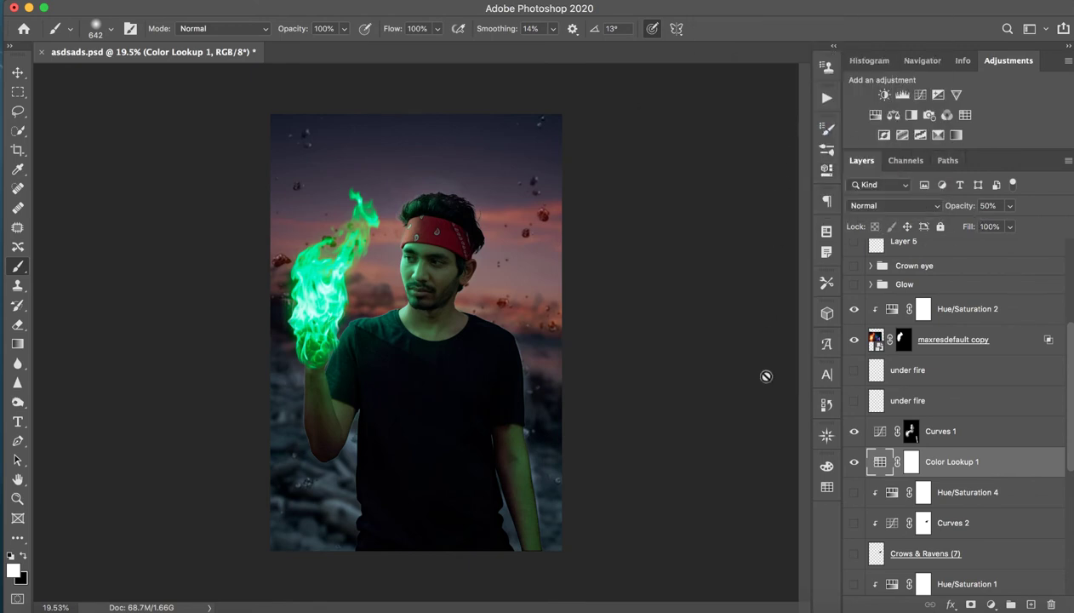
left_click(855, 461)
left_click(855, 461)
- Show the Crows & Ravens crow with Hue/Saturation 4 and Curves 2 enabled
left_click(979, 490)
left_click(855, 492)
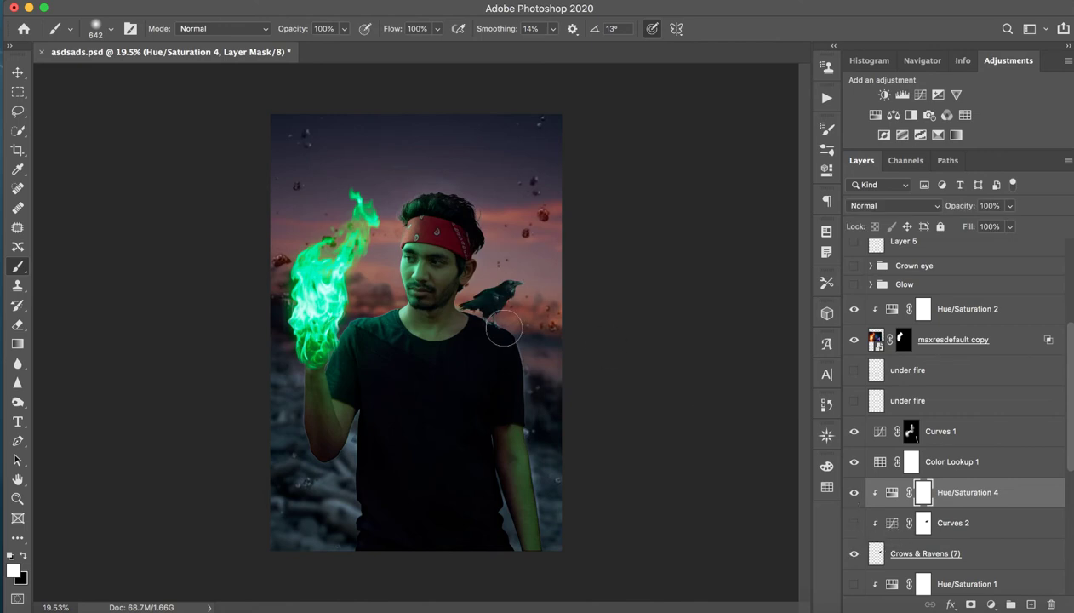
key("z")
left_click_drag(513, 294, 563, 309)
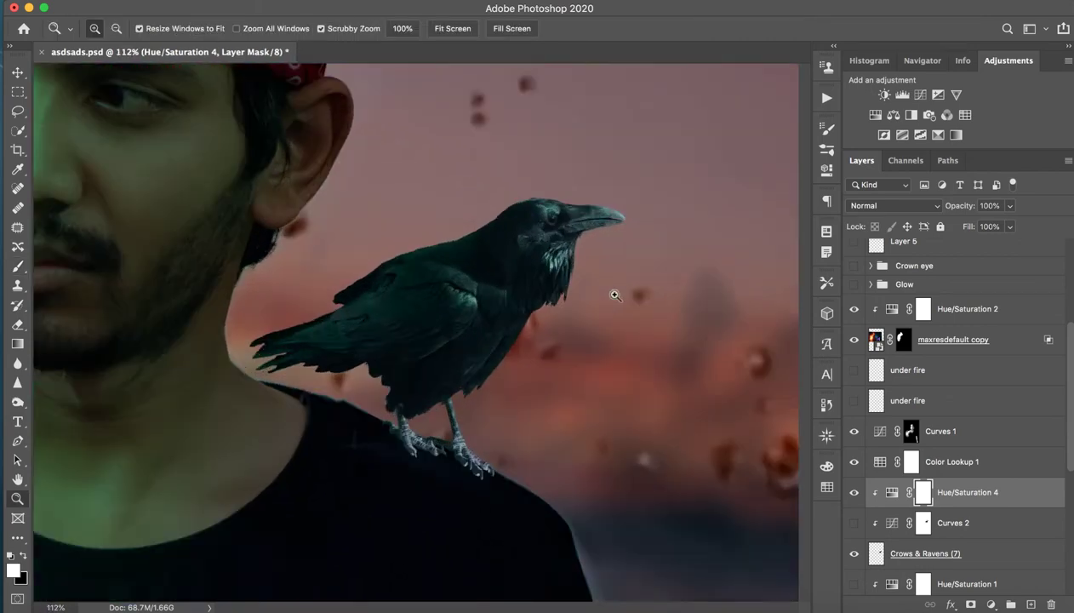
key("ctrl+0")
key("b")
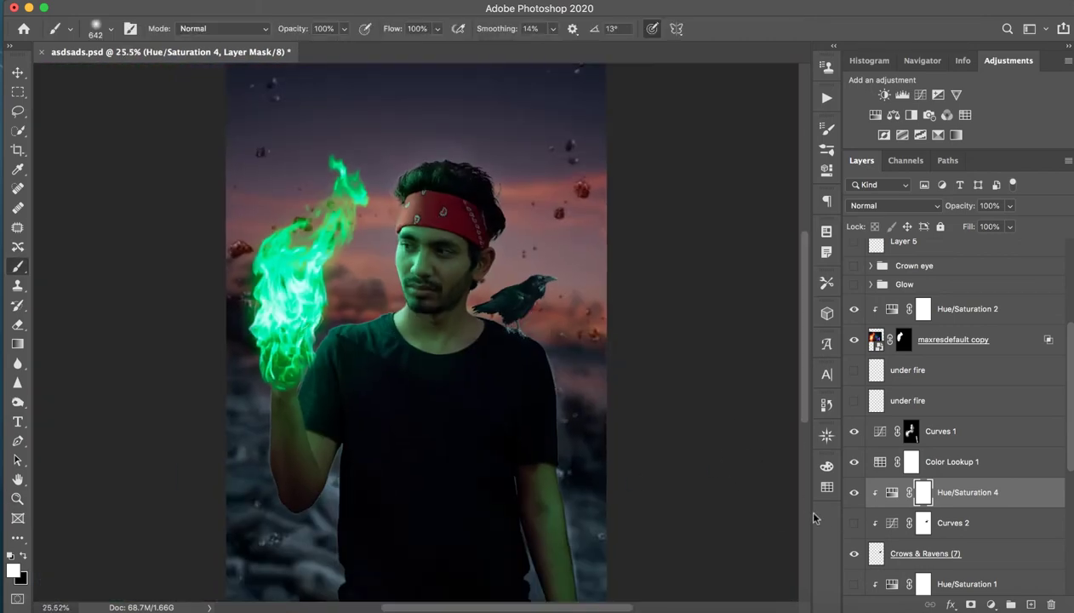
scroll(865, 534, "down", 3)
left_click(854, 428)
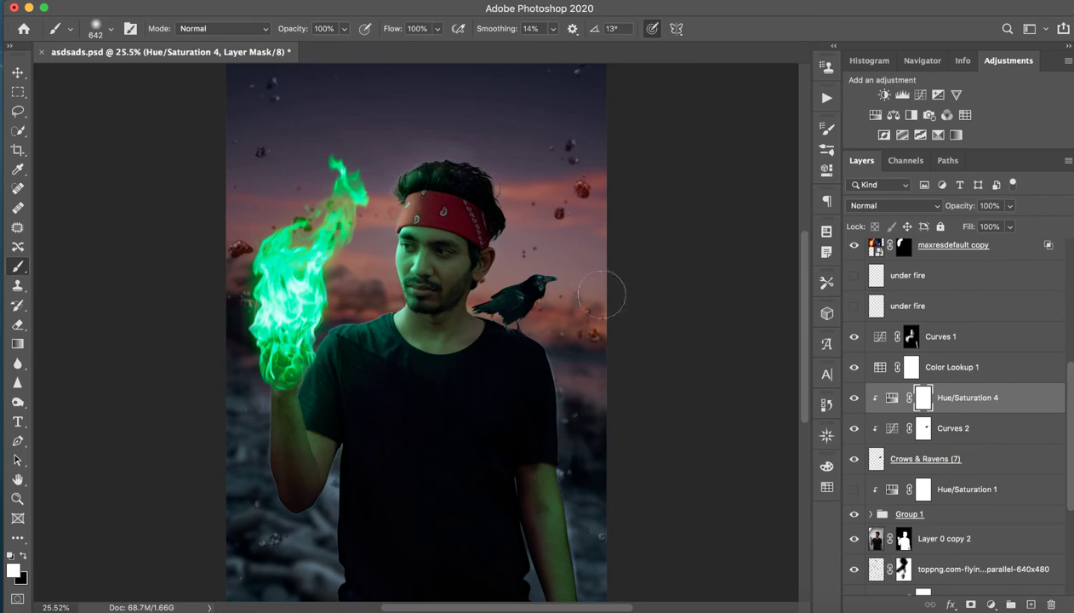
key("z")
mouse_move(541, 286)
left_mouse_down()
mouse_move(636, 289)
mouse_move(477, 289)
left_mouse_up()
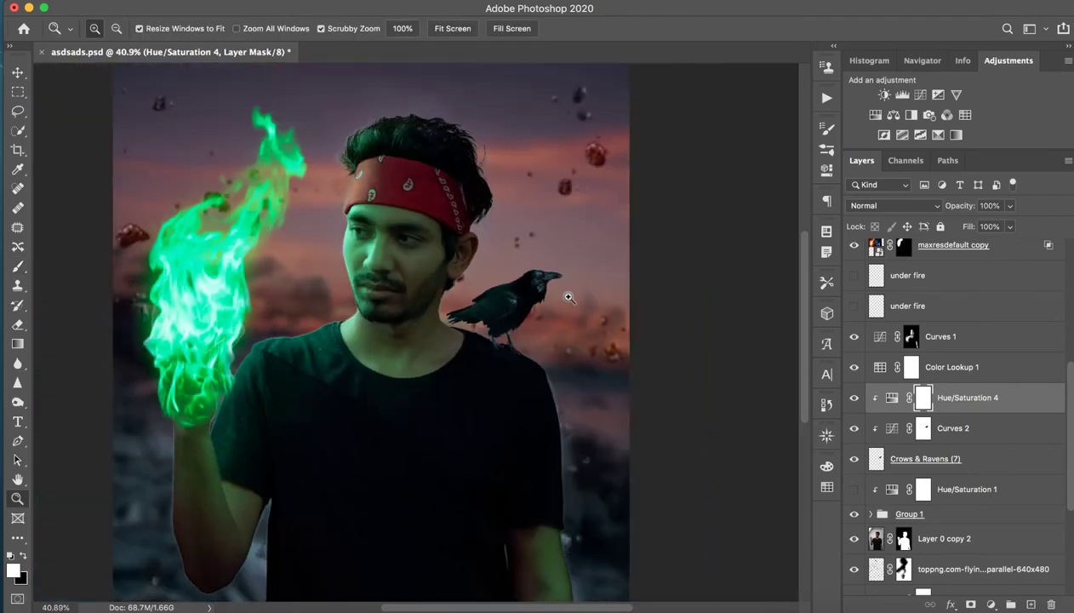
- Review the Curves 2 settings and compare the crow with and without Curves 2
key("b")
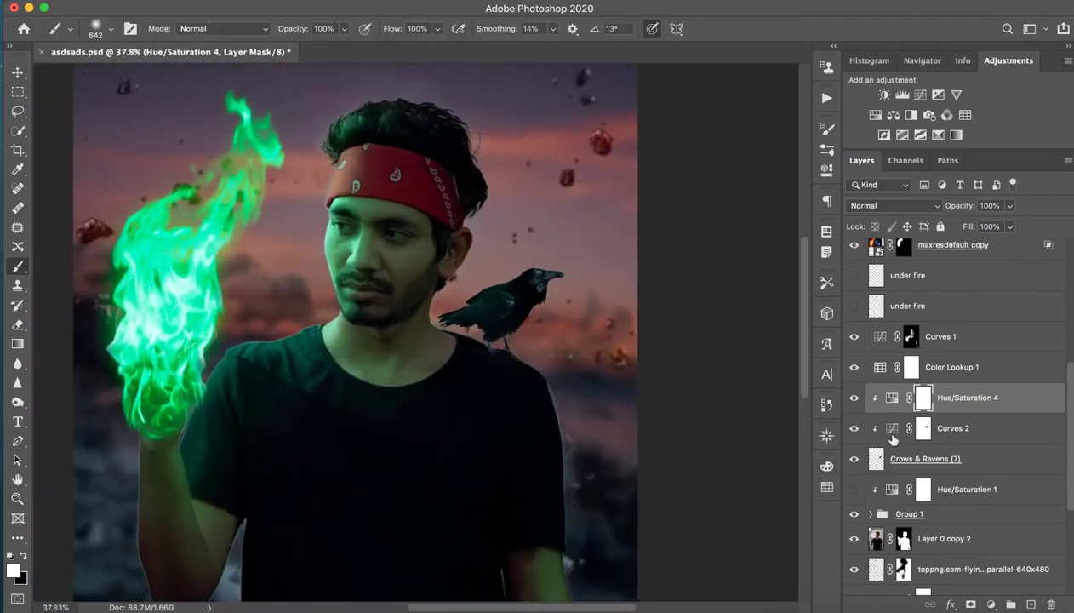
double_click(892, 430)
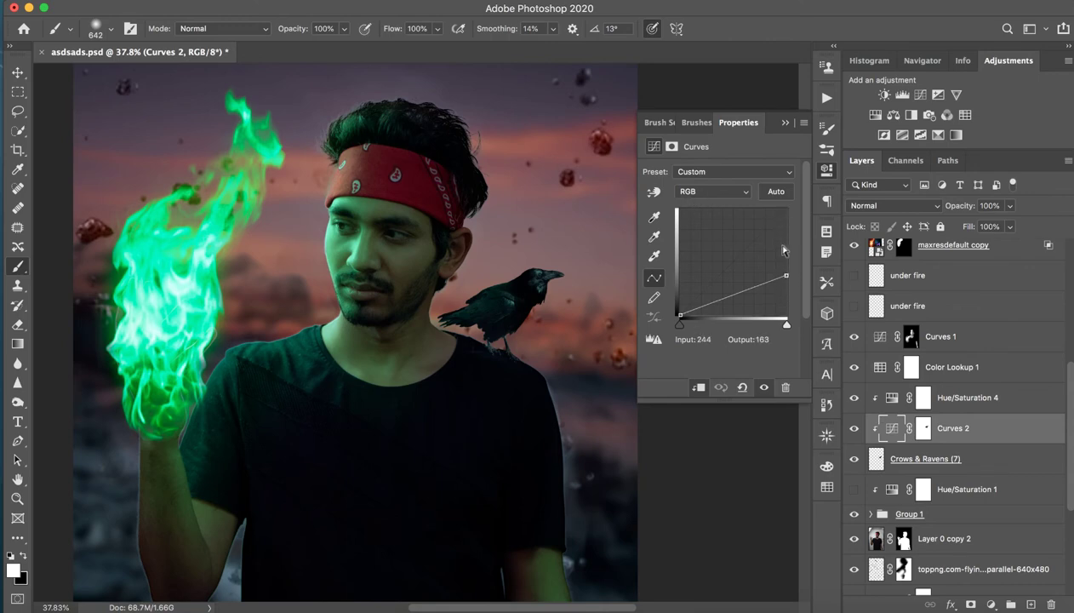
left_click(783, 125)
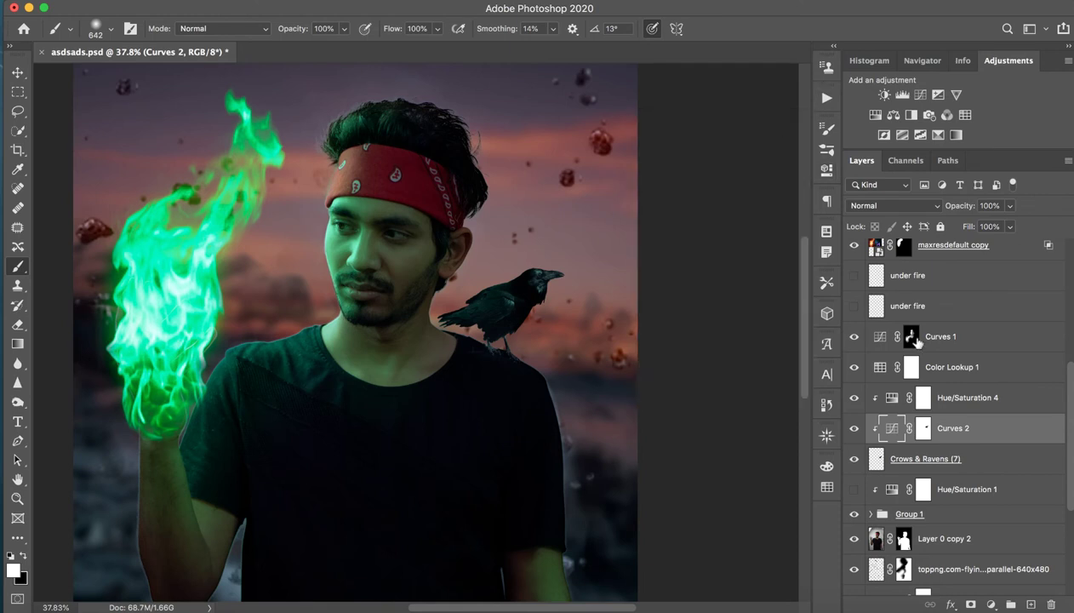
left_click(854, 429)
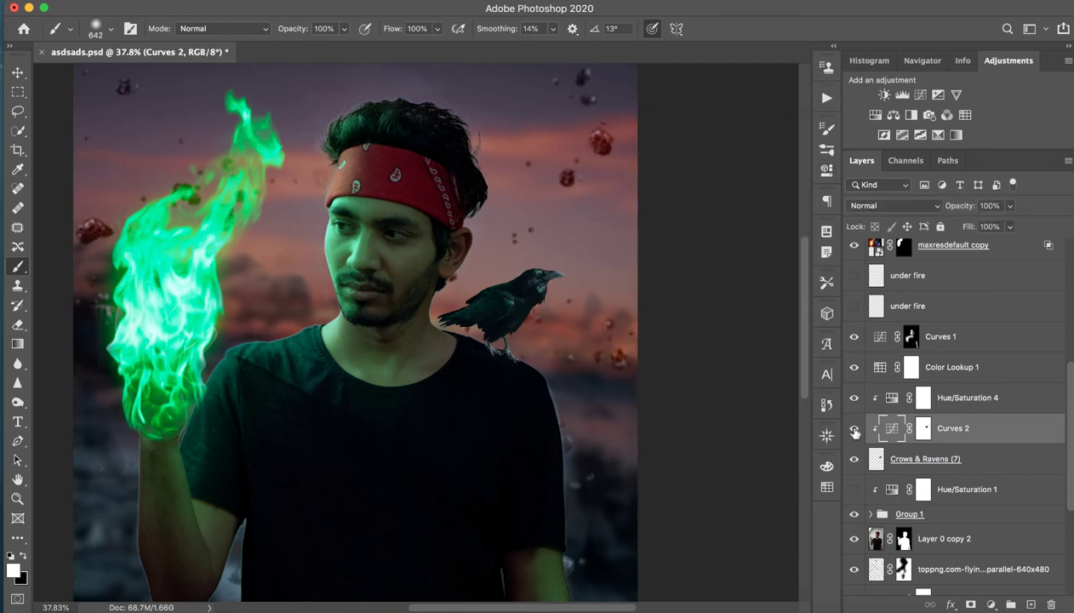
left_click(854, 429)
left_click(854, 429)
left_click(854, 429)
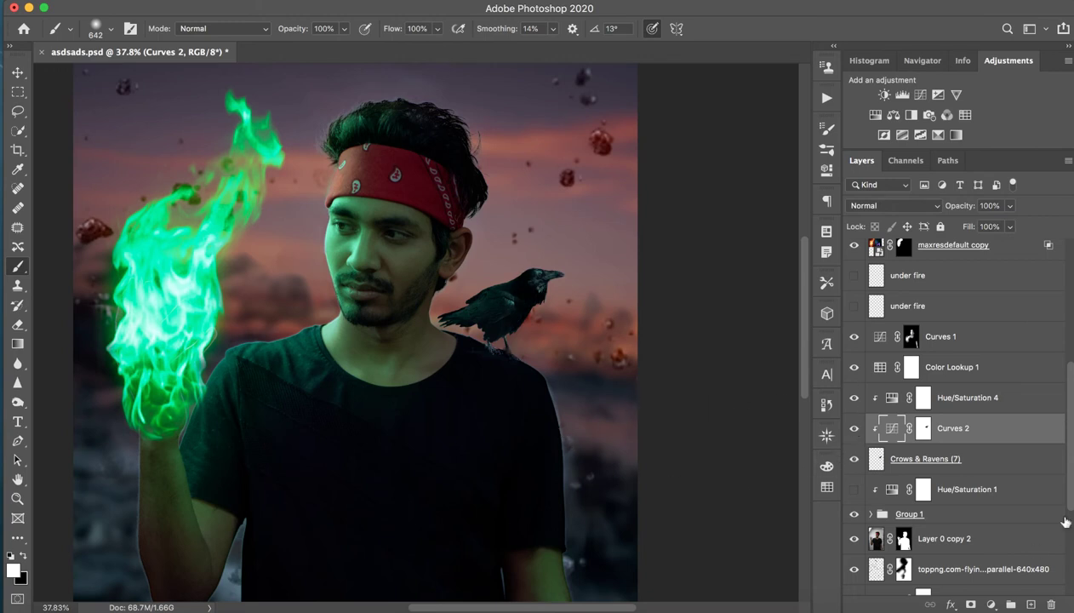
- Turn Hue/Saturation 1 on, compare it off and on, and leave it visible
scroll(1065, 522, "down", 5)
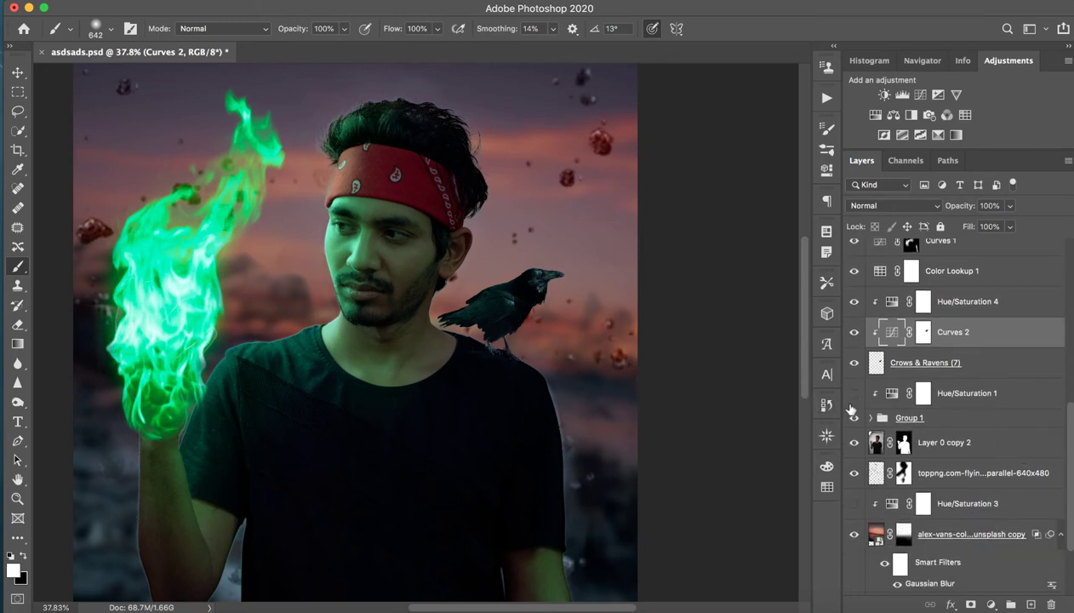
left_click(855, 394)
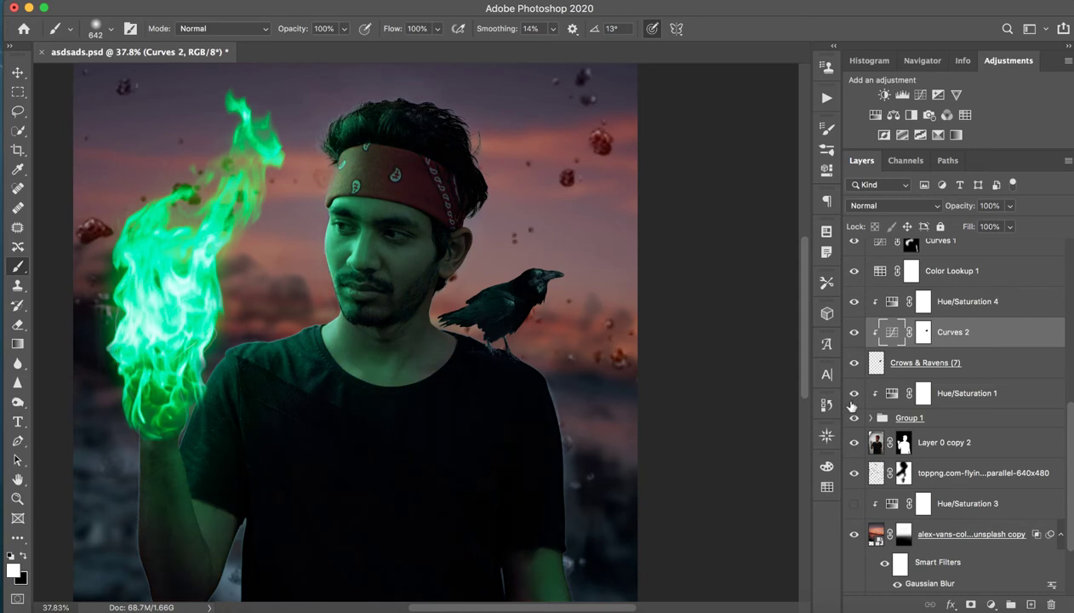
left_click(854, 397)
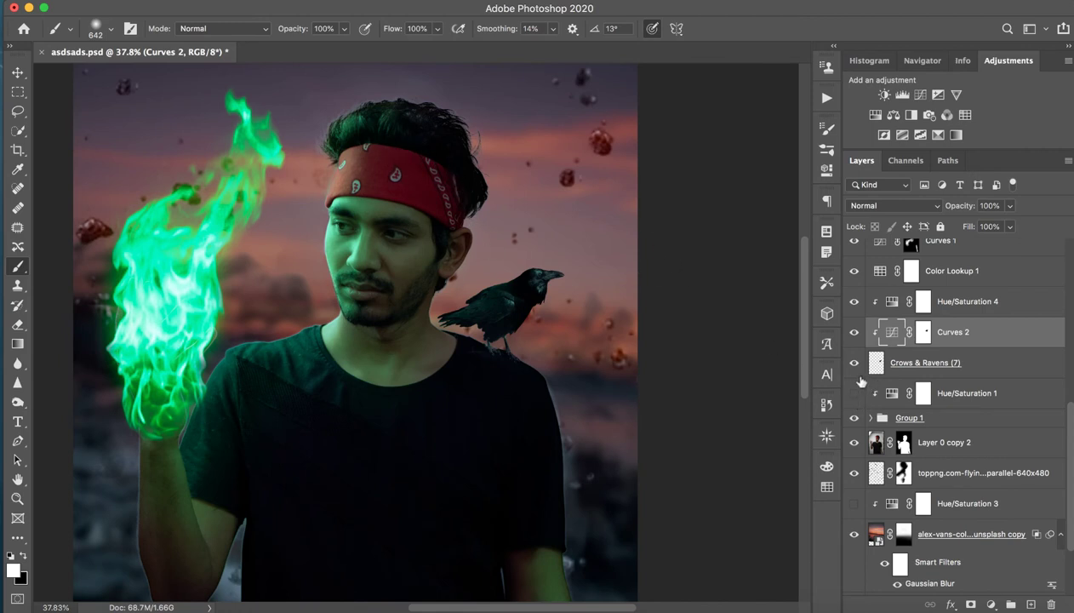
left_click(855, 394)
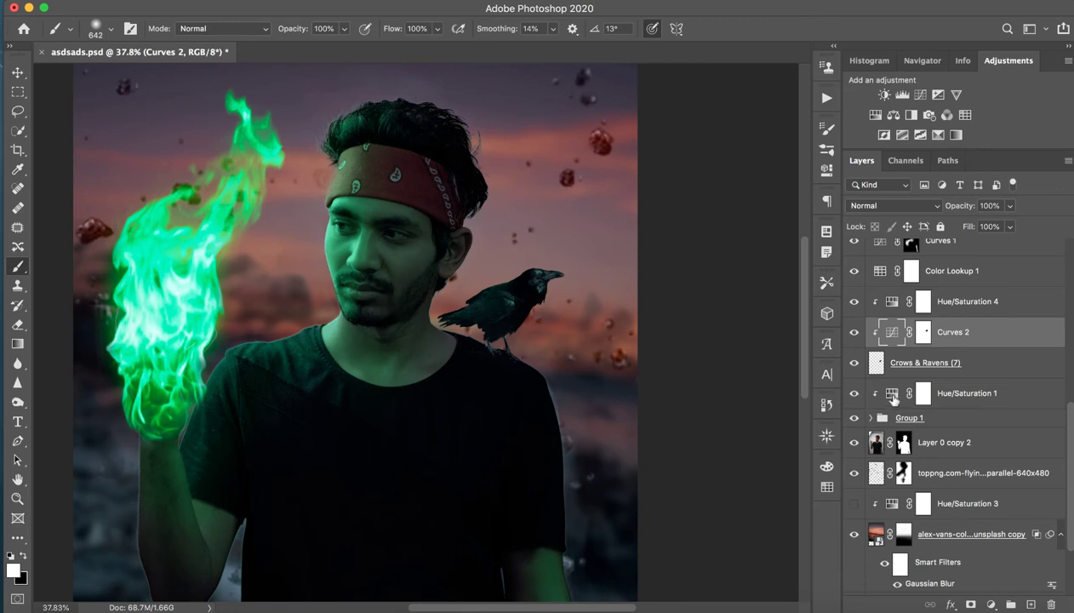
double_click(892, 395)
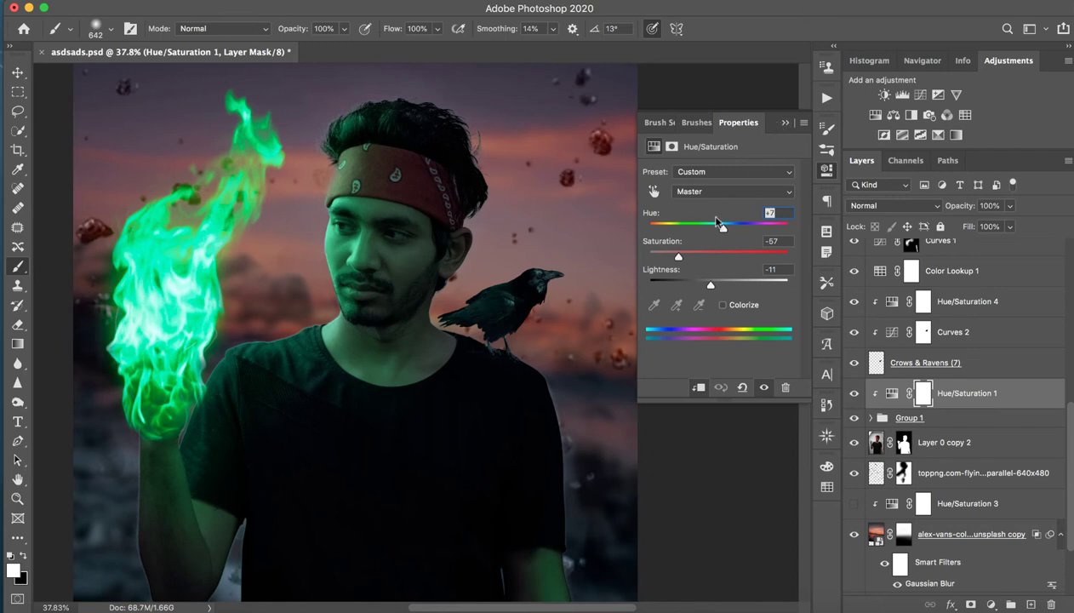
mouse_move(678, 257)
left_mouse_down()
mouse_move(762, 258)
mouse_move(632, 277)
left_mouse_up()
left_click(826, 170)
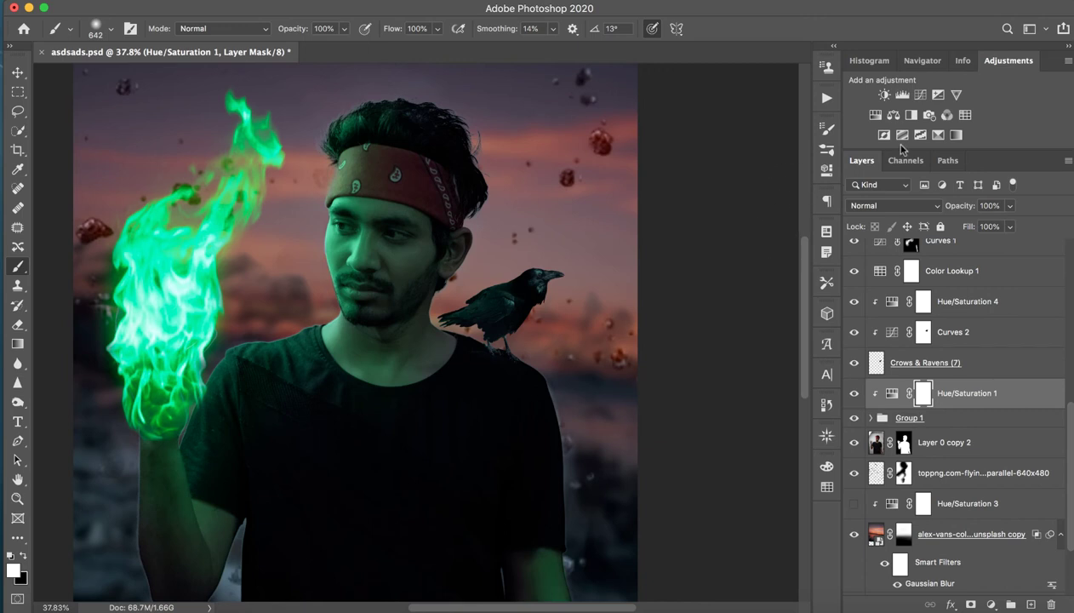
key("ctrl+comma")
key("ctrl+comma")
scroll(979, 481, "down", 2)
scroll(983, 469, "down", 2)
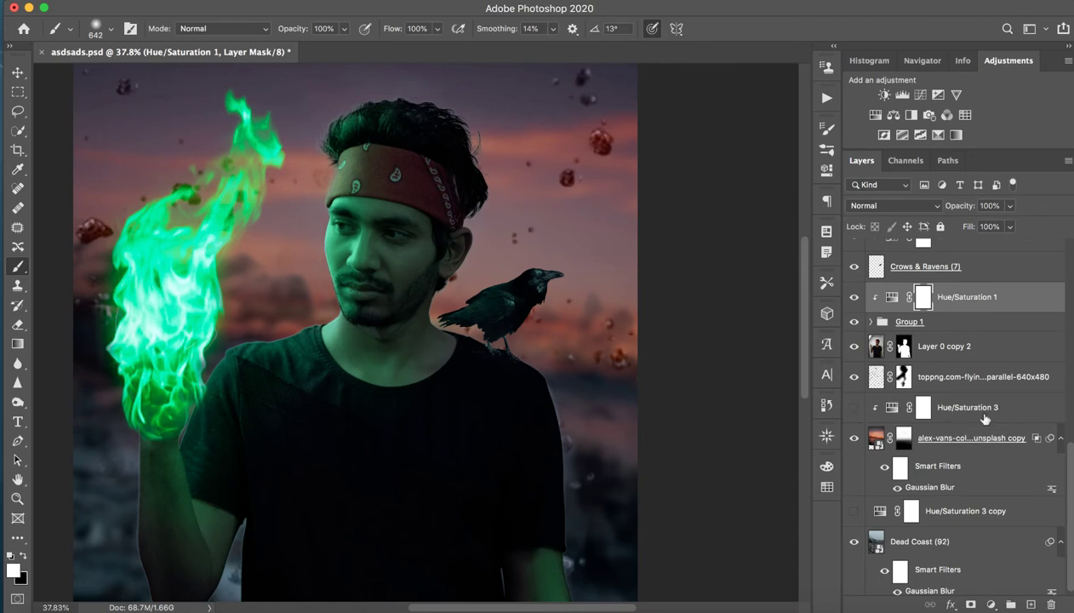
- Show Hue/Saturation 3 and review its settings so the orange sunset sky turns green
left_click(992, 417)
left_click_drag(629, 347, 577, 358)
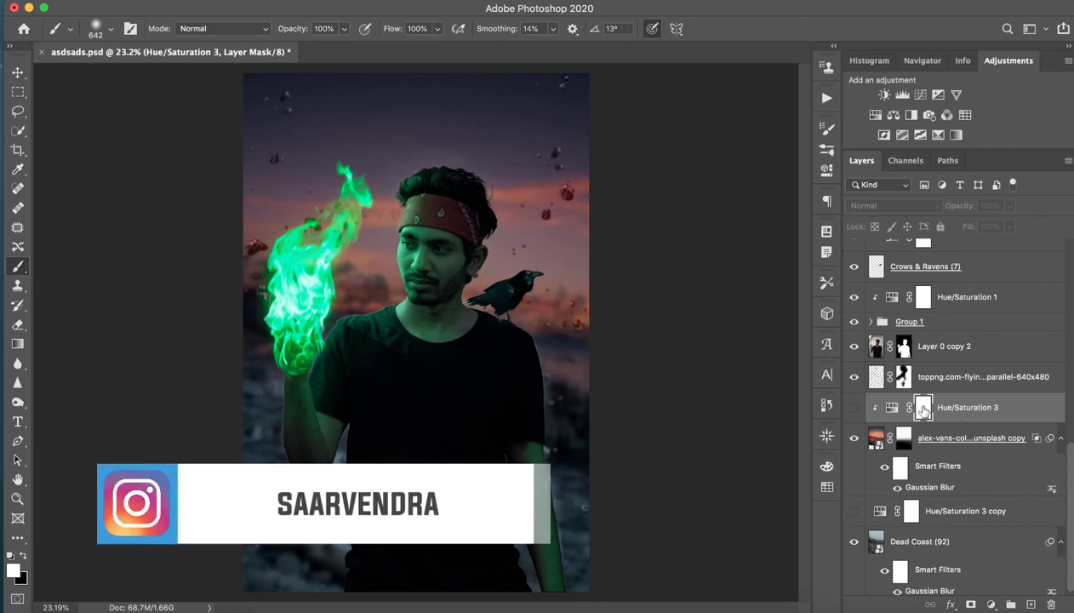
left_click(853, 407)
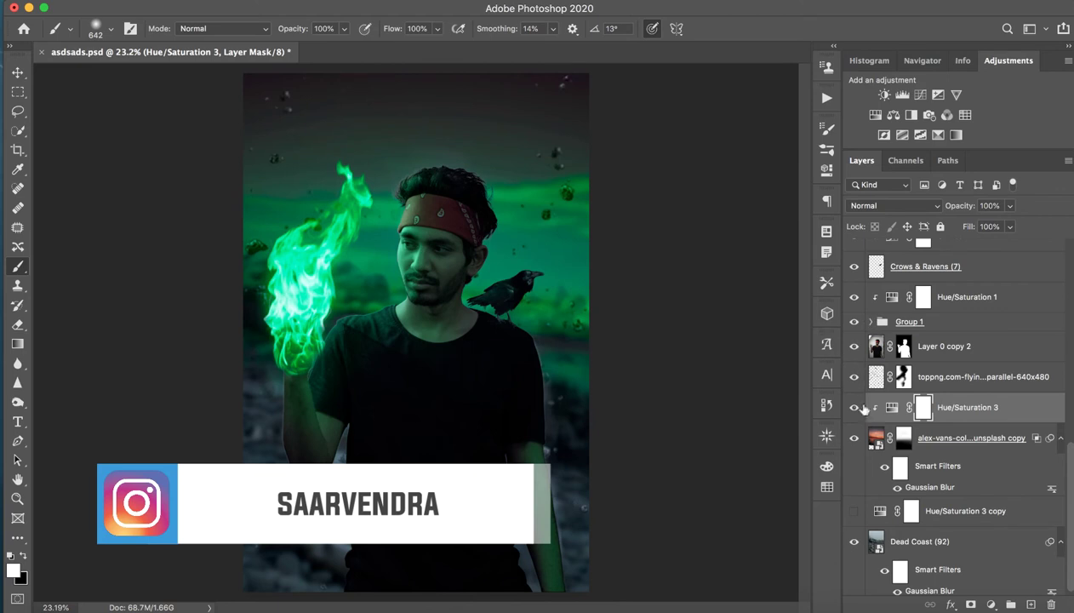
double_click(892, 407)
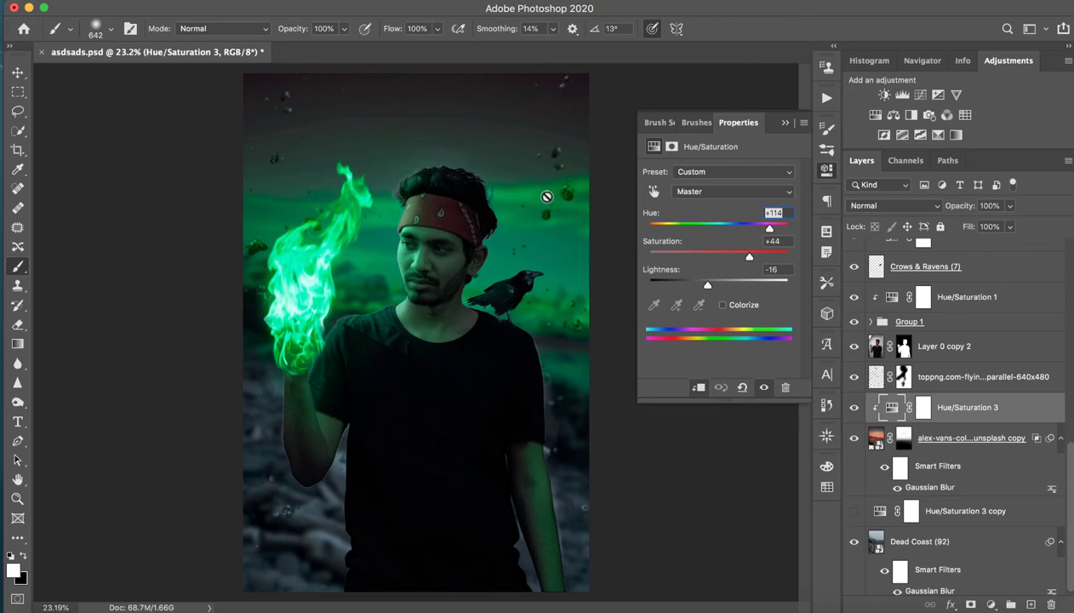
left_click(787, 124)
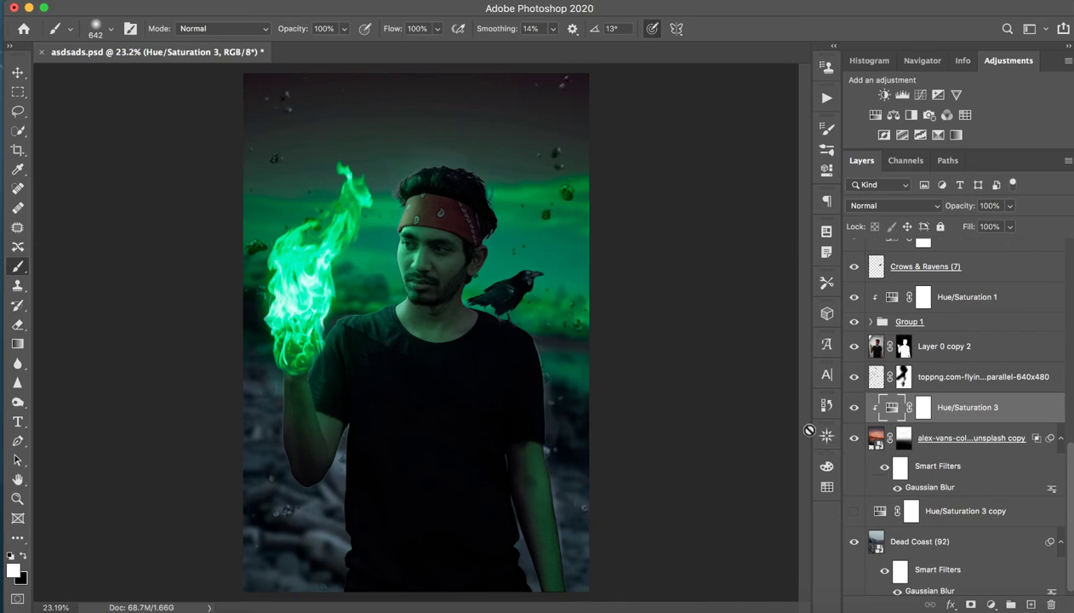
- Switch on Hue/Saturation 3 copy, comparing off and on, to tint the rocky ground dark green
left_click(980, 521)
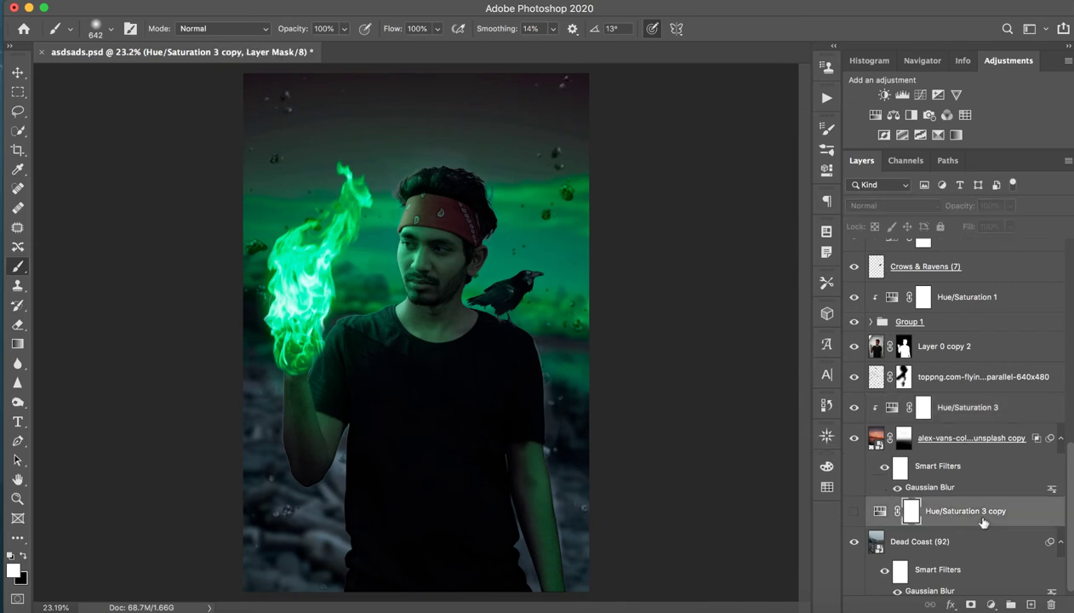
left_click(854, 512)
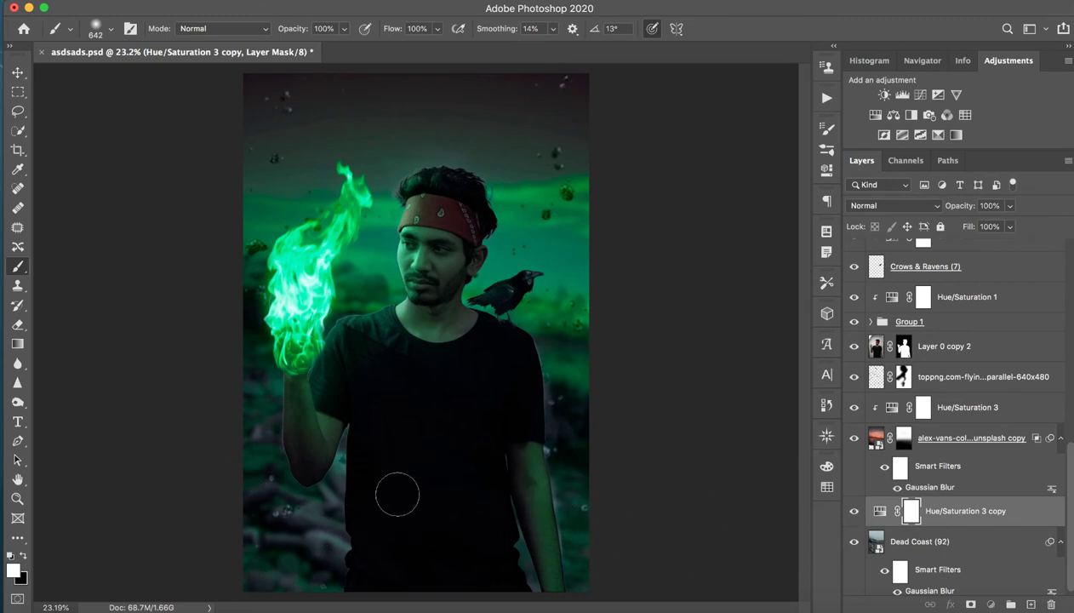
left_click(853, 513)
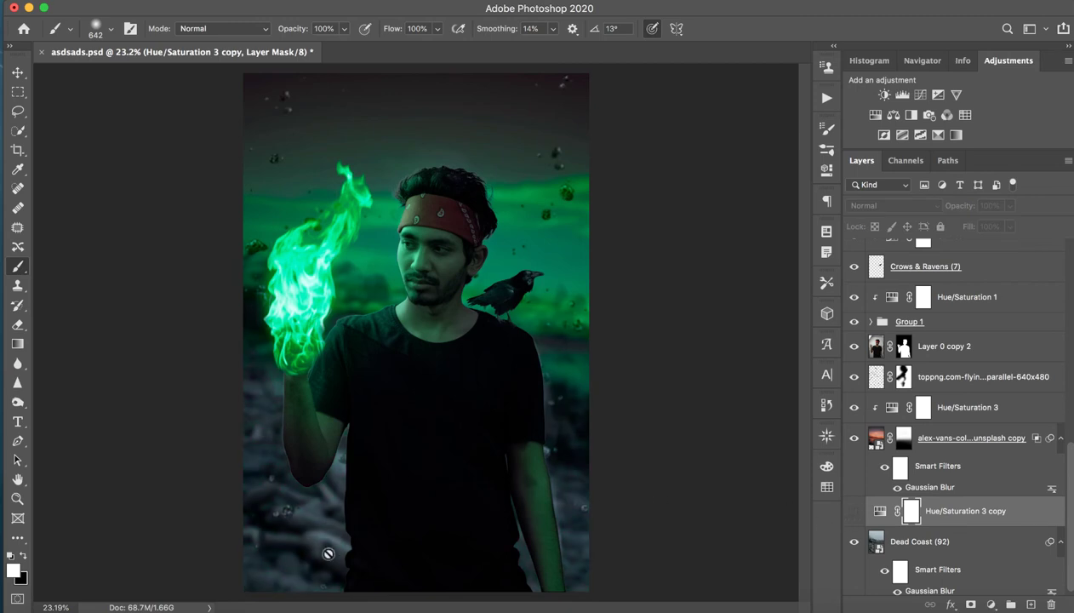
left_click(854, 511)
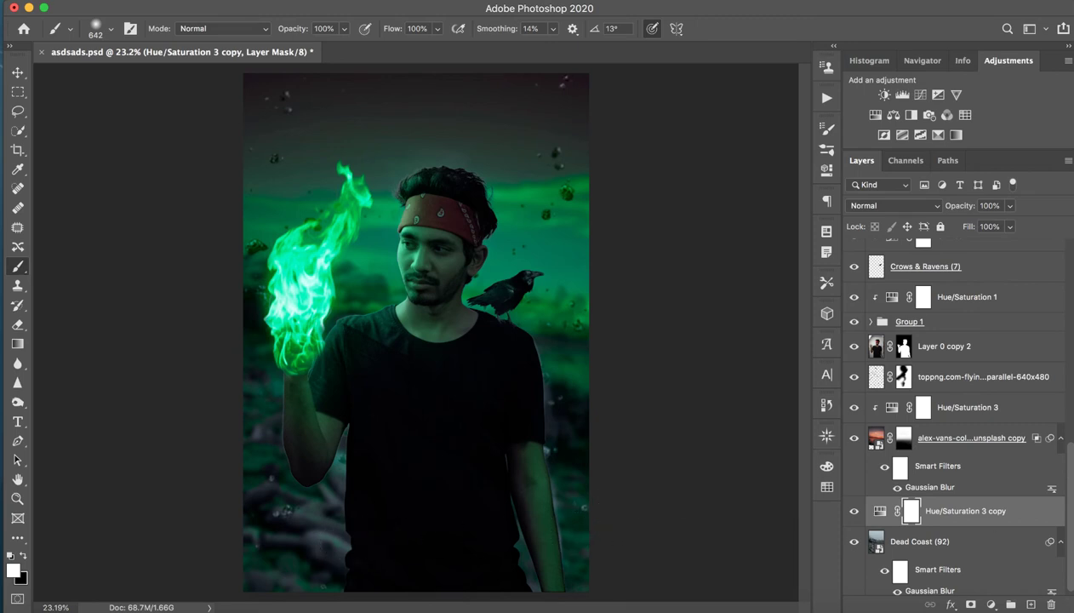
scroll(1016, 477, "up", 3)
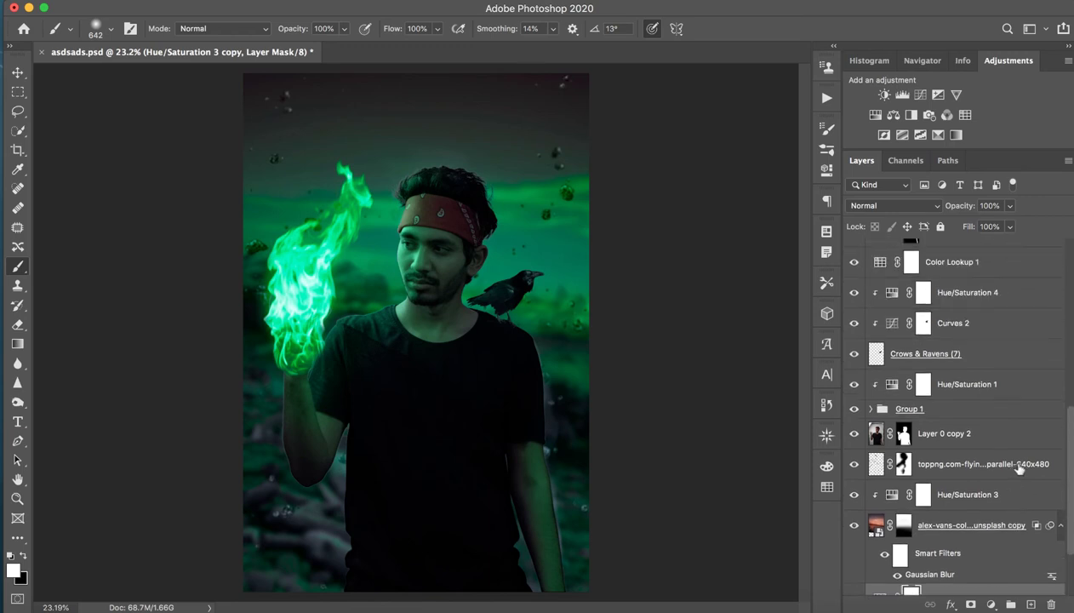
scroll(1016, 472, "up", 3)
scroll(1017, 468, "up", 2)
scroll(1018, 466, "up", 3)
scroll(1017, 466, "up", 1)
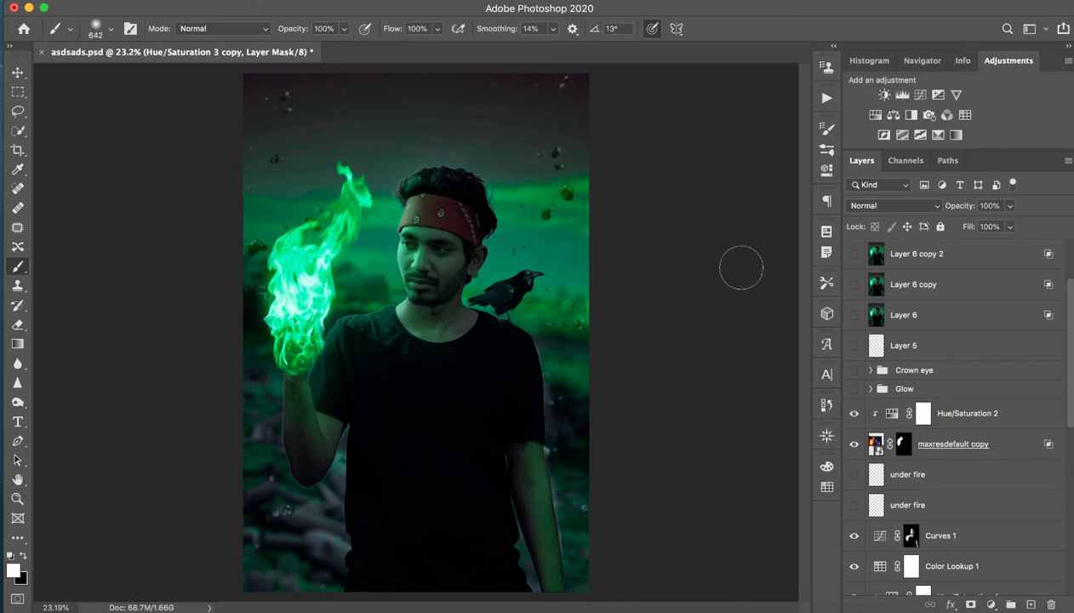
- Zoom in on the forearm and make the lower 'under fire' layer visible
key("z")
left_click_drag(360, 251, 410, 248)
key("b")
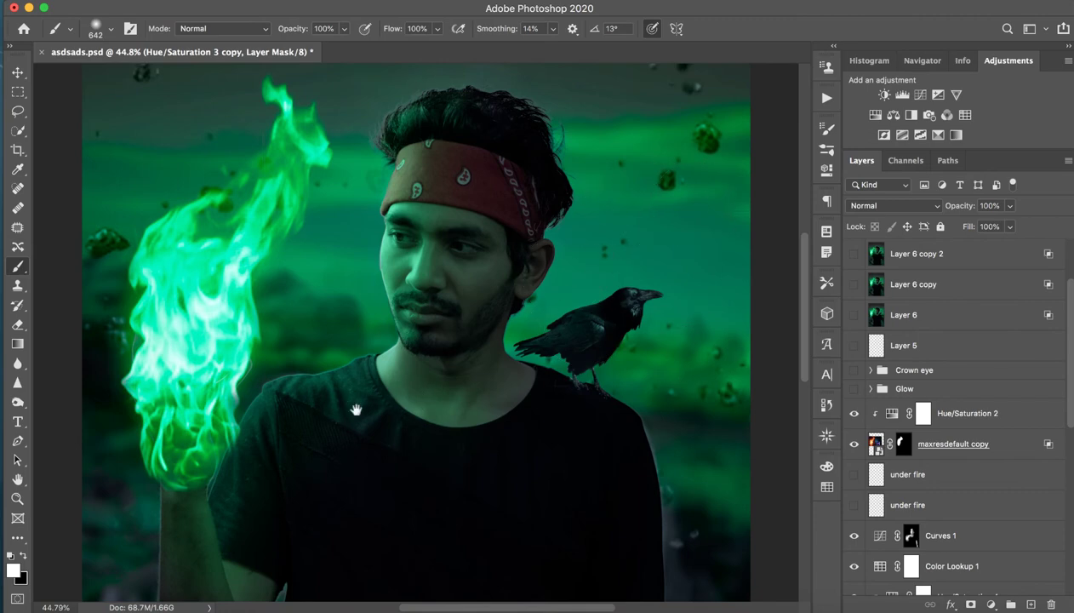
mouse_move(352, 406)
left_mouse_down()
mouse_move(415, 335)
mouse_move(441, 235)
left_mouse_up()
key("z")
left_click_drag(293, 335, 344, 321)
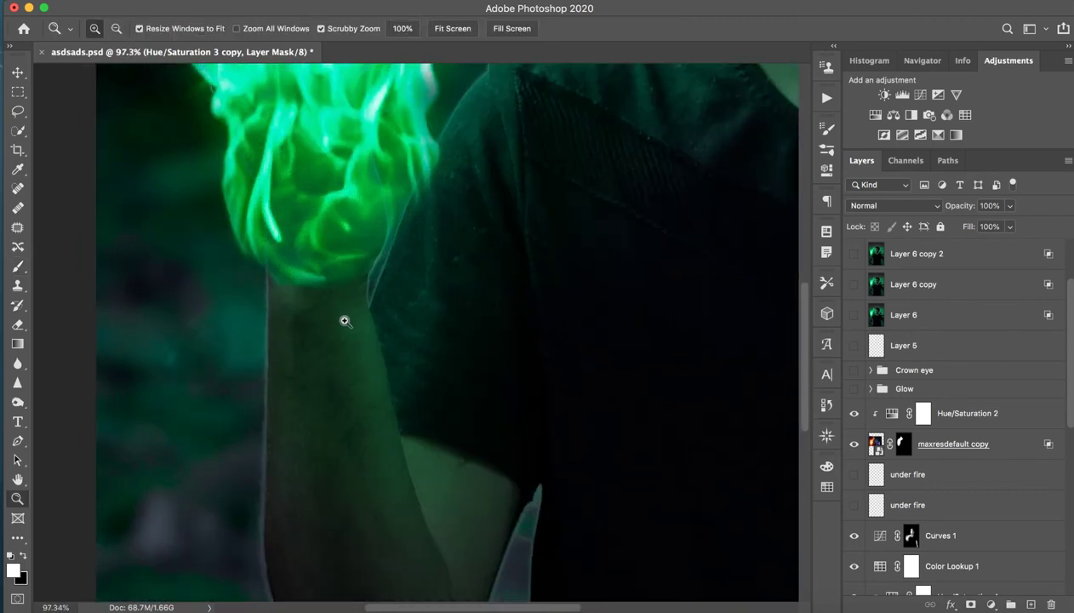
key("b")
left_click_drag(311, 422, 324, 373)
left_click(893, 509)
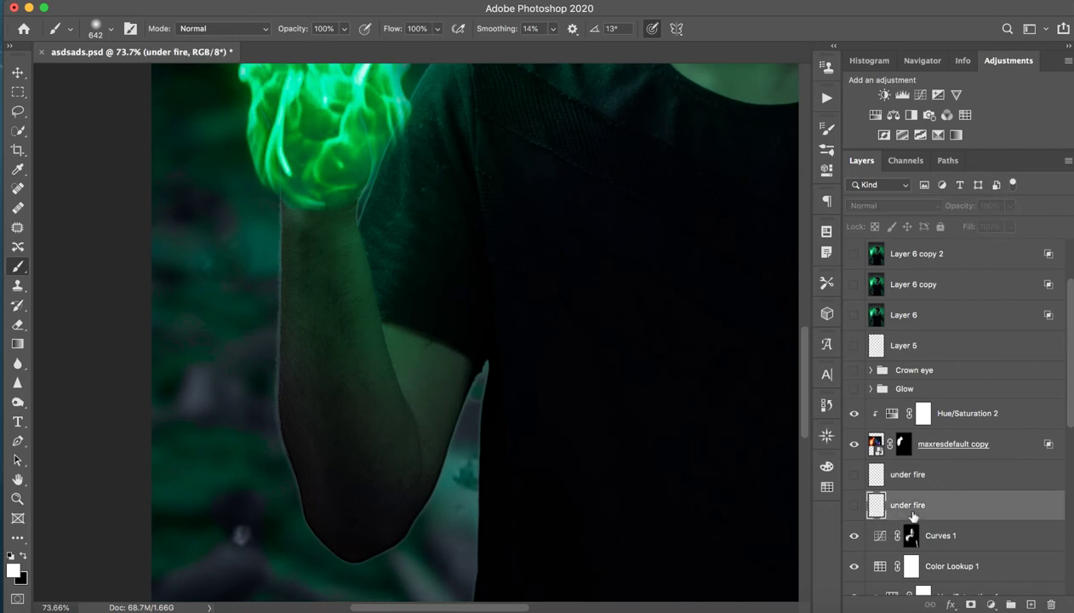
left_click(853, 507)
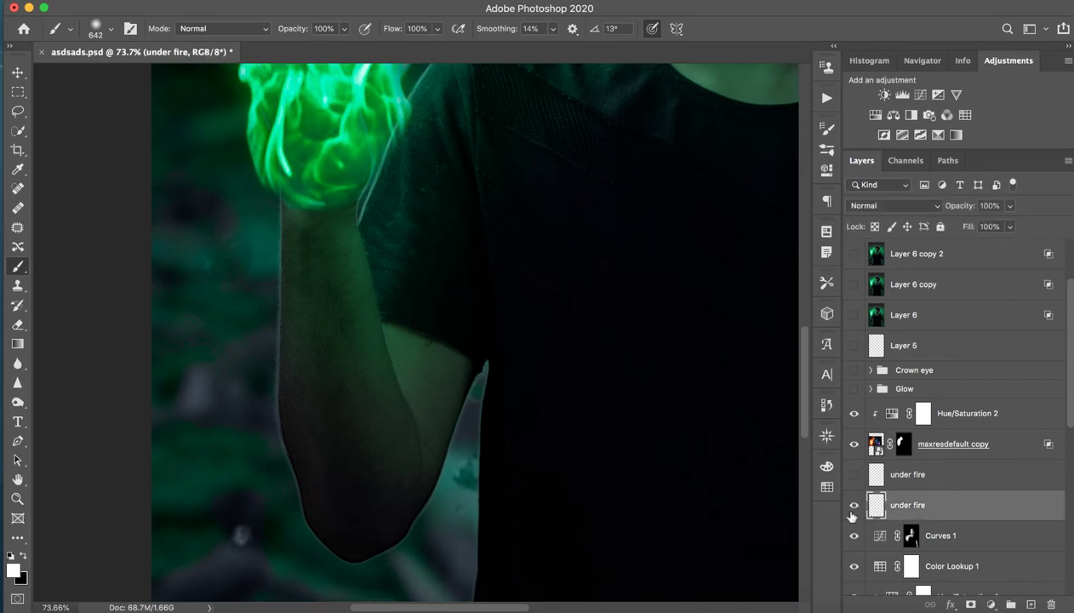
left_click_drag(662, 198, 632, 462)
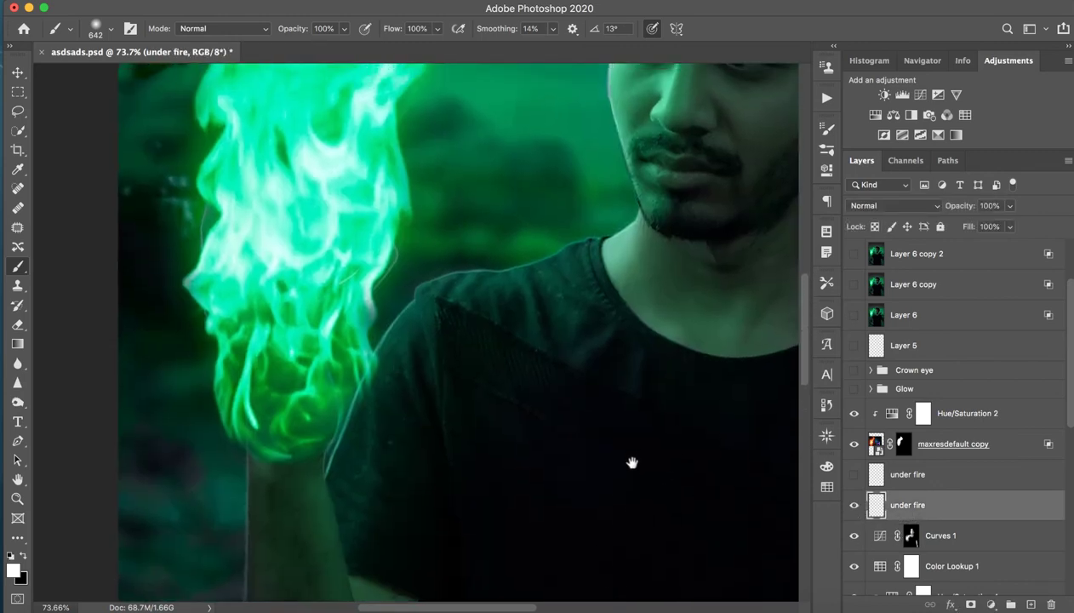
left_click(853, 507)
- Test thin white rim-light strokes along the shoulder with a fine brush, then undo them
left_click_drag(543, 368, 364, 376, "ctrl+alt")
left_click_drag(369, 417, 421, 312)
key("ctrl+z")
mouse_move(364, 432)
left_mouse_down()
mouse_move(412, 318)
mouse_move(351, 420)
left_mouse_up()
left_click_drag(398, 329, 358, 435)
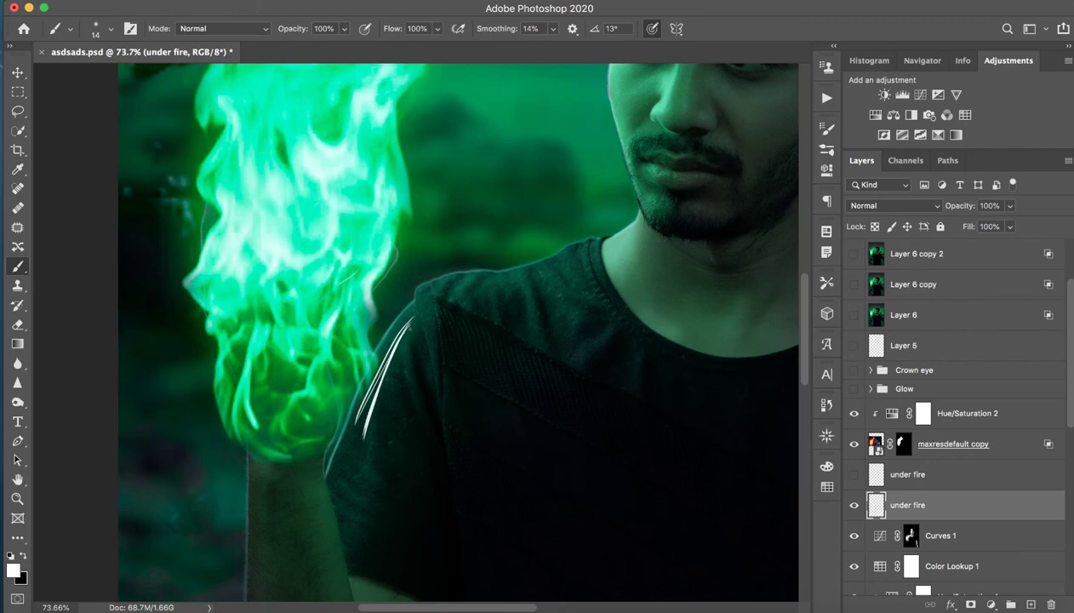
key("z")
key("ctrl+z")
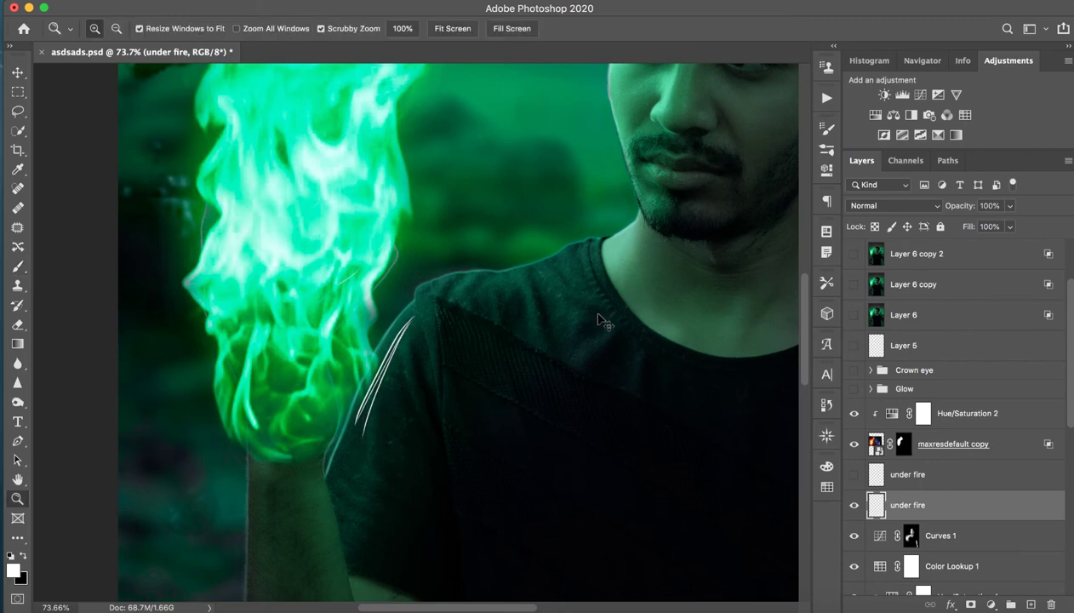
key("ctrl+z")
key("ctrl+z")
key("ctrl+z")
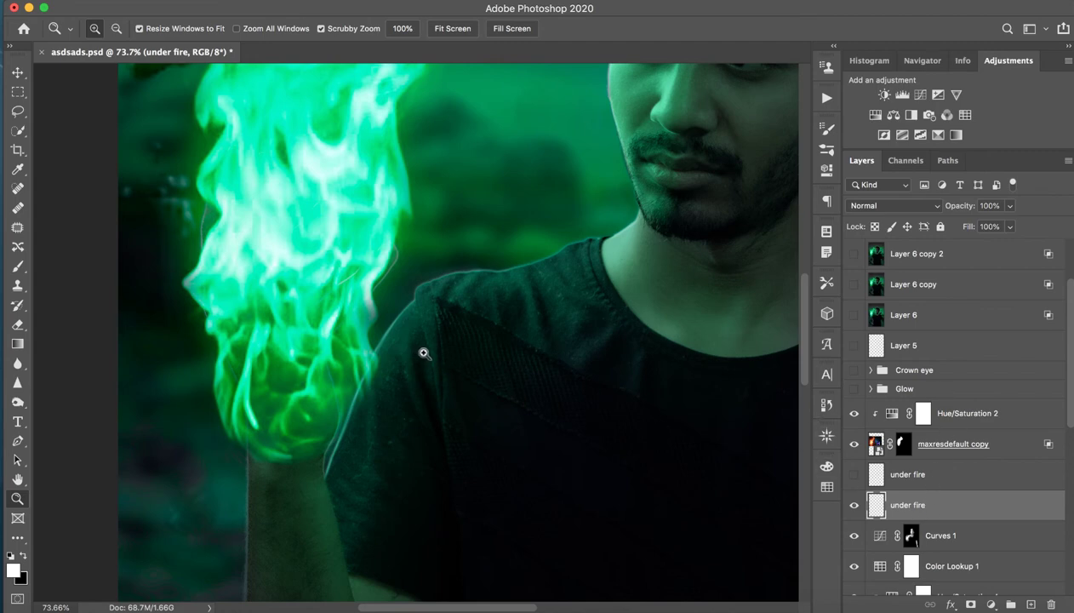
key("b")
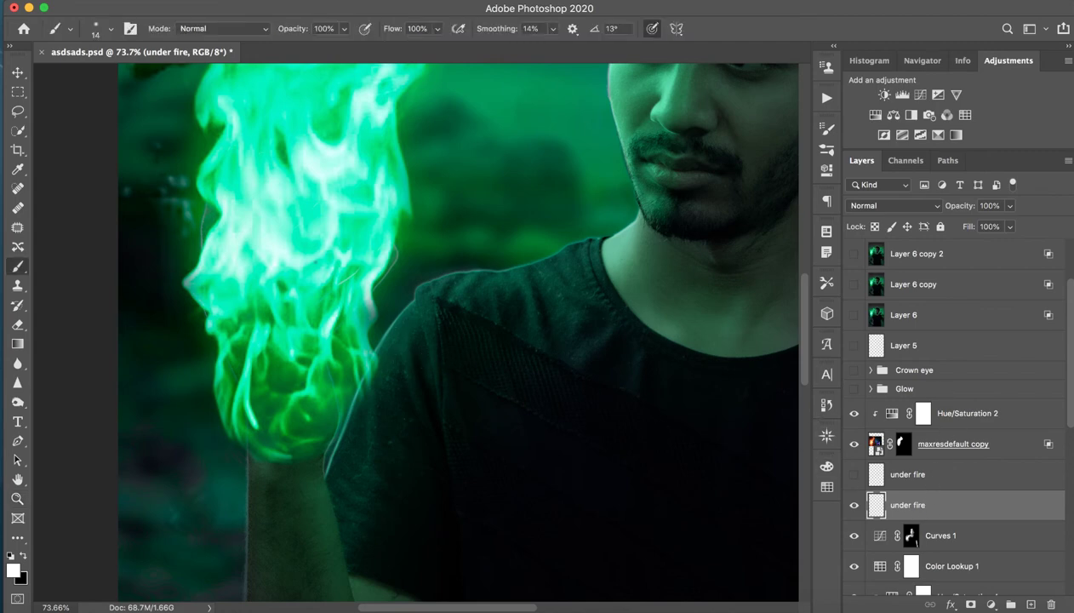
- Pick the D&B_Brushes Soft Round Pressure brush from the Brush Preset picker
left_click(109, 29)
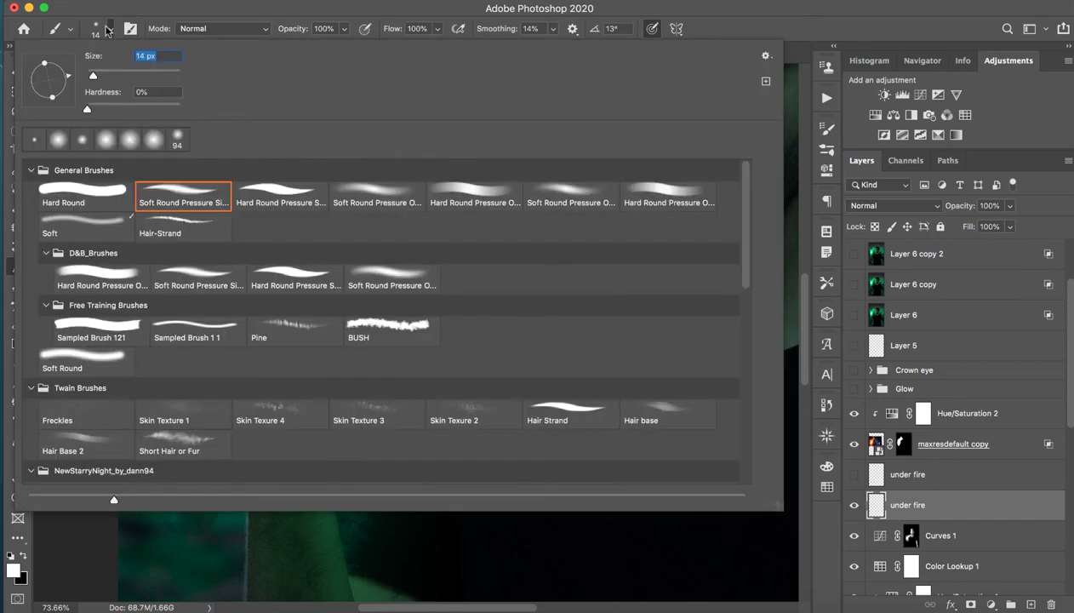
left_click(388, 285)
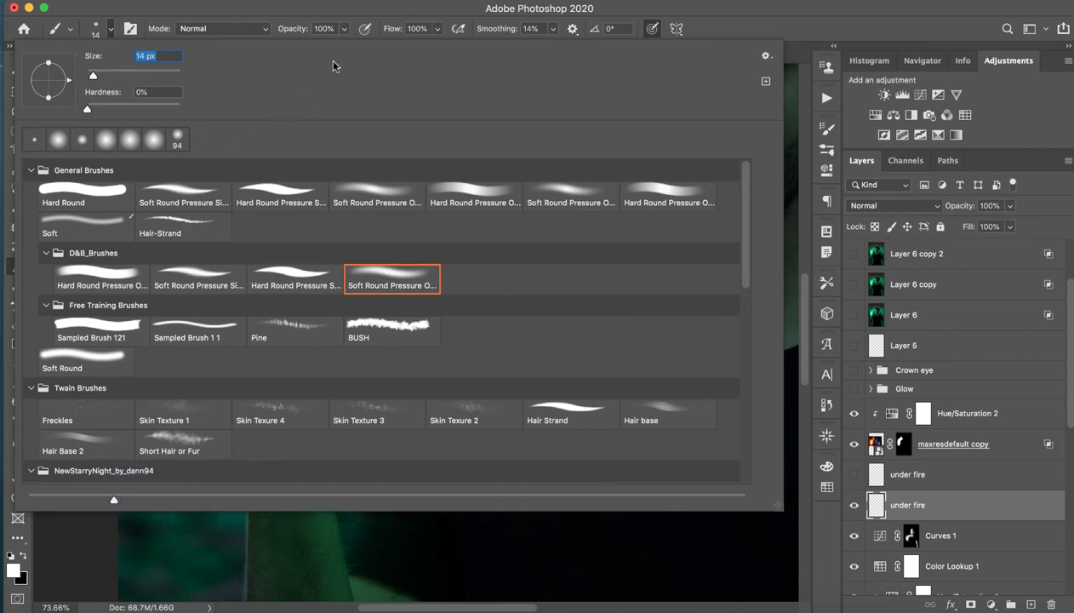
left_click(371, 14)
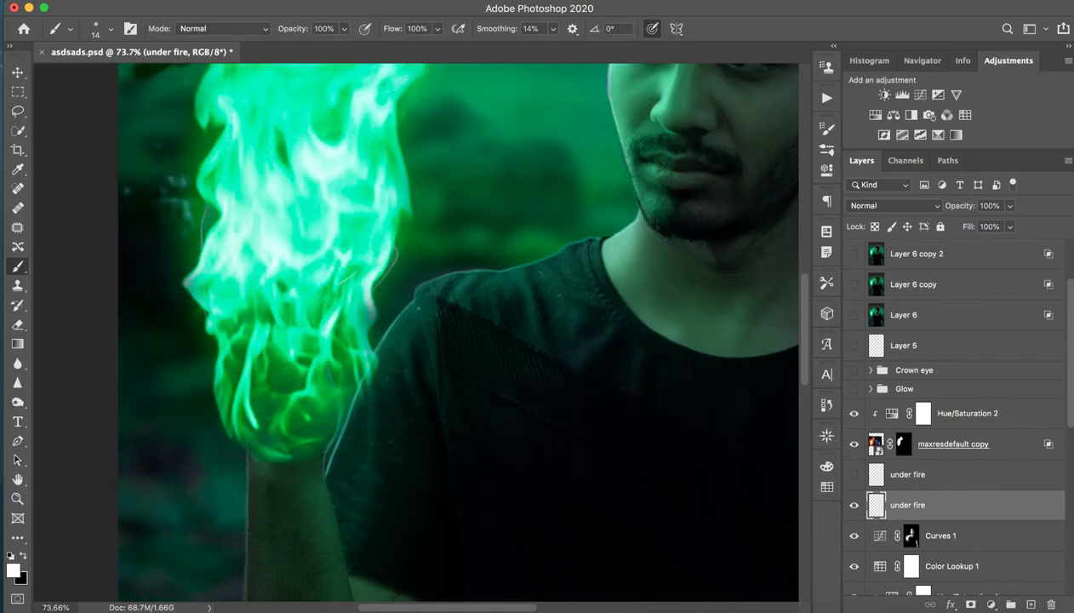
- Undo the trial white rim-light streaks on the shirt, then zoom in on the shoulder edge
left_click_drag(407, 312, 348, 433)
left_click_drag(412, 317, 356, 430)
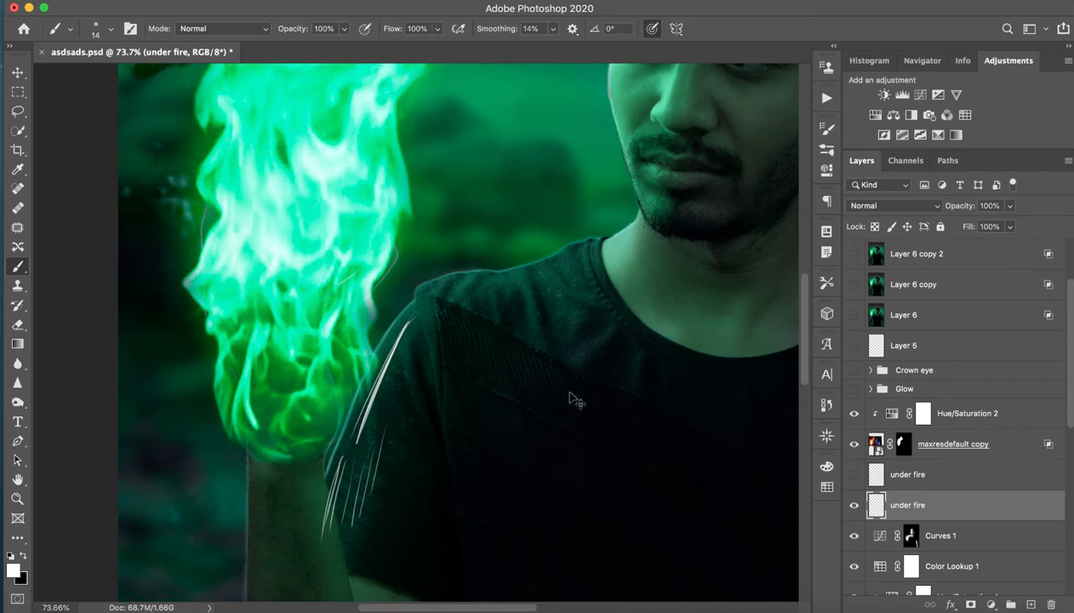
key("ctrl+z")
key("ctrl+z")
key("ctrl+z")
key("ctrl+z")
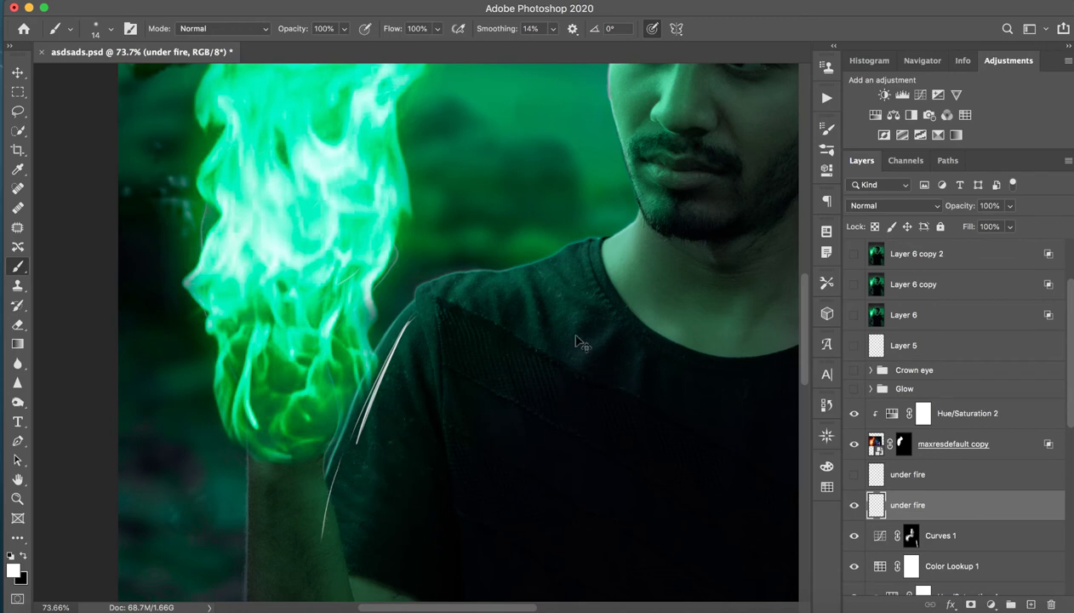
key("ctrl+z")
key("ctrl+z")
key("ctrl+z")
key("ctrl+z")
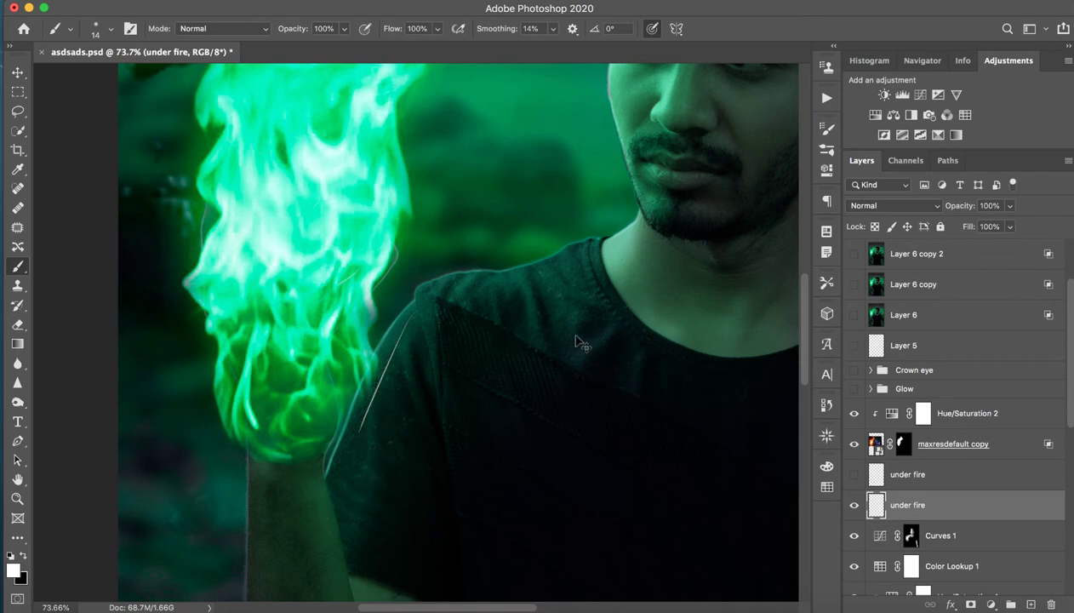
key("ctrl+z")
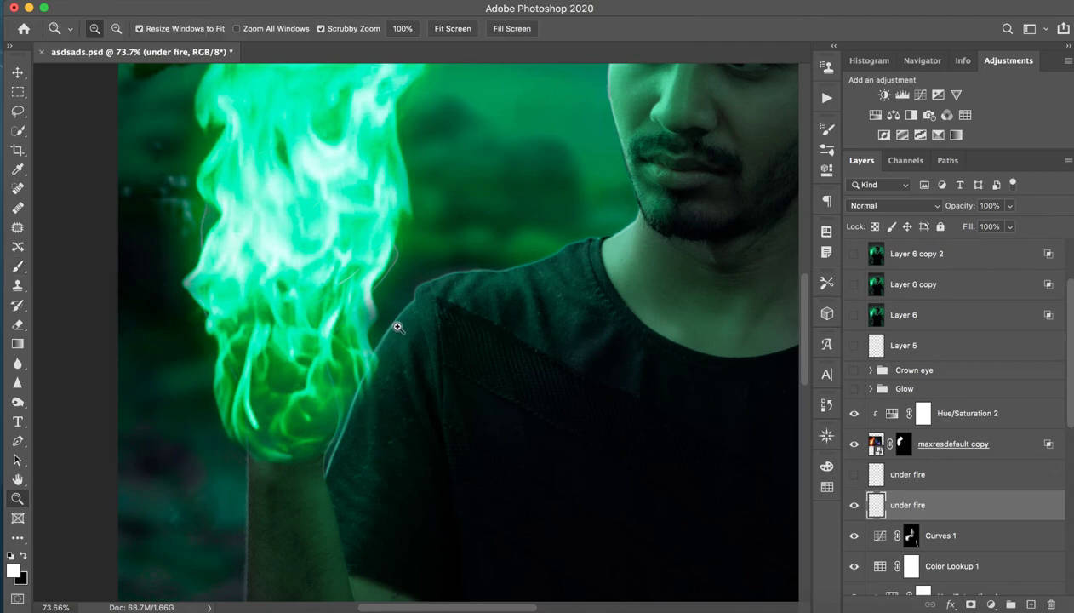
left_click_drag(396, 324, 438, 309)
left_click_drag(399, 454, 434, 333)
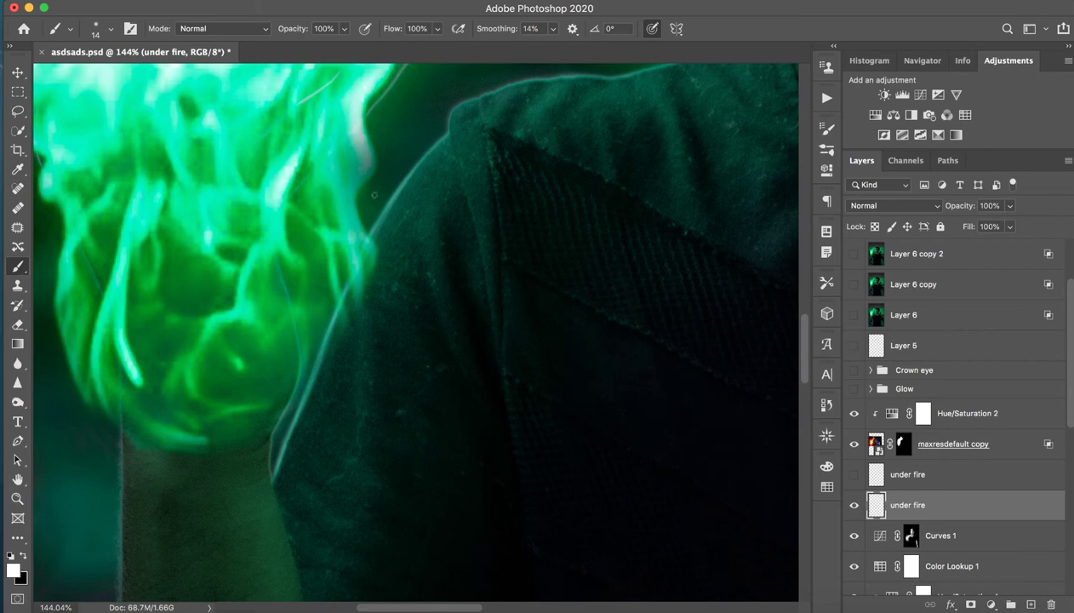
left_click(17, 441)
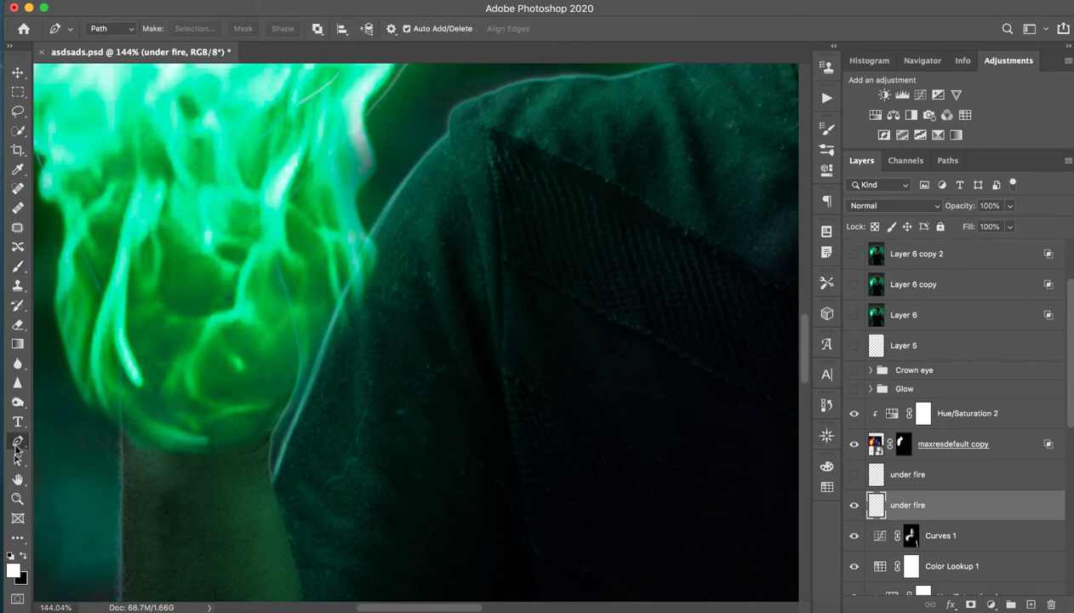
left_click_drag(449, 158, 431, 182)
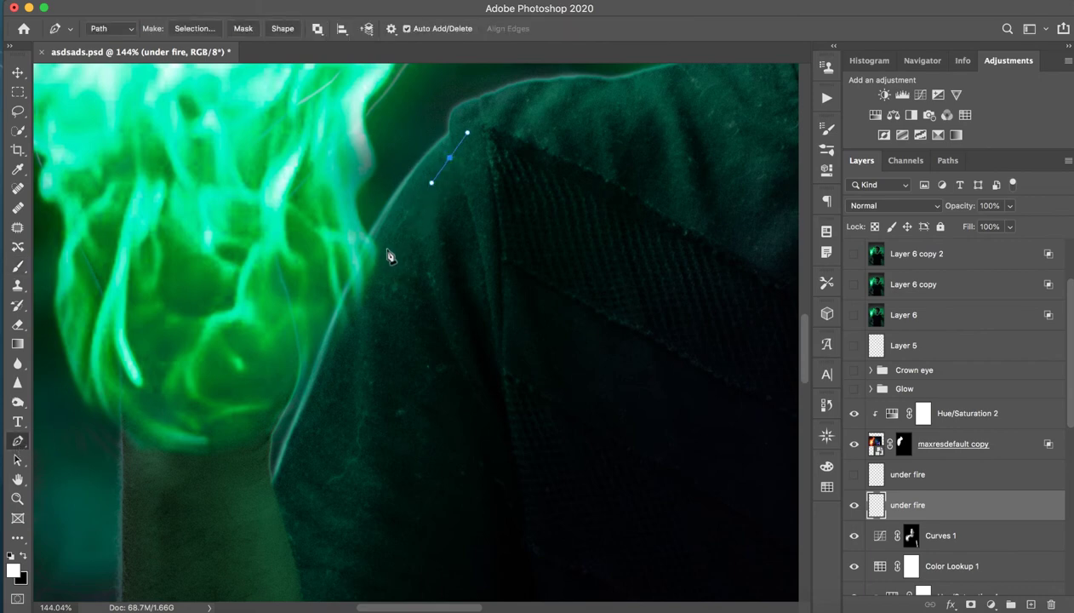
left_click(296, 477)
left_click_drag(295, 479, 285, 524)
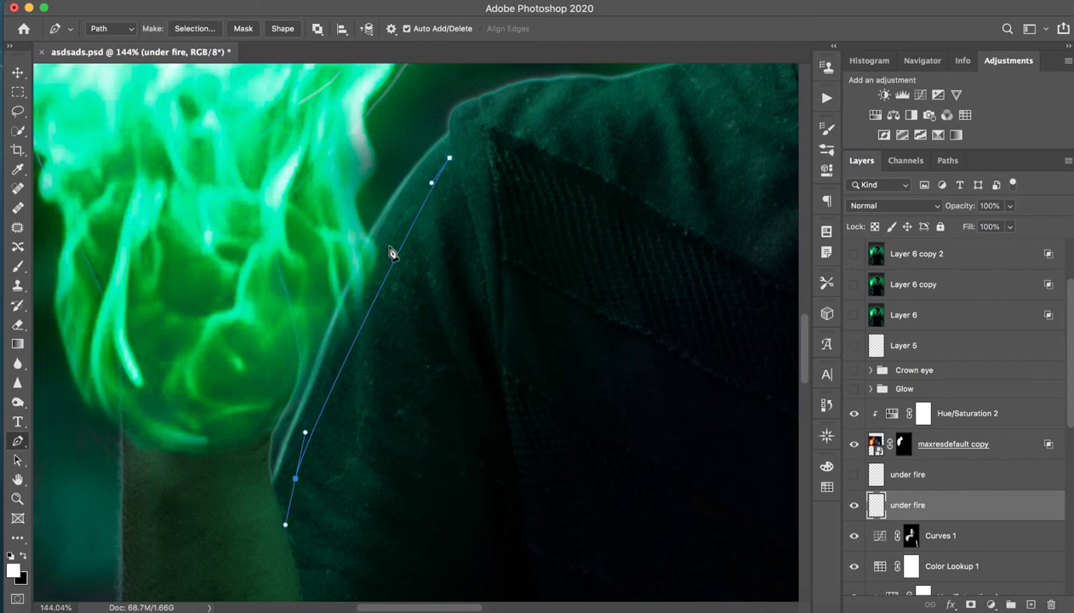
right_click(379, 290)
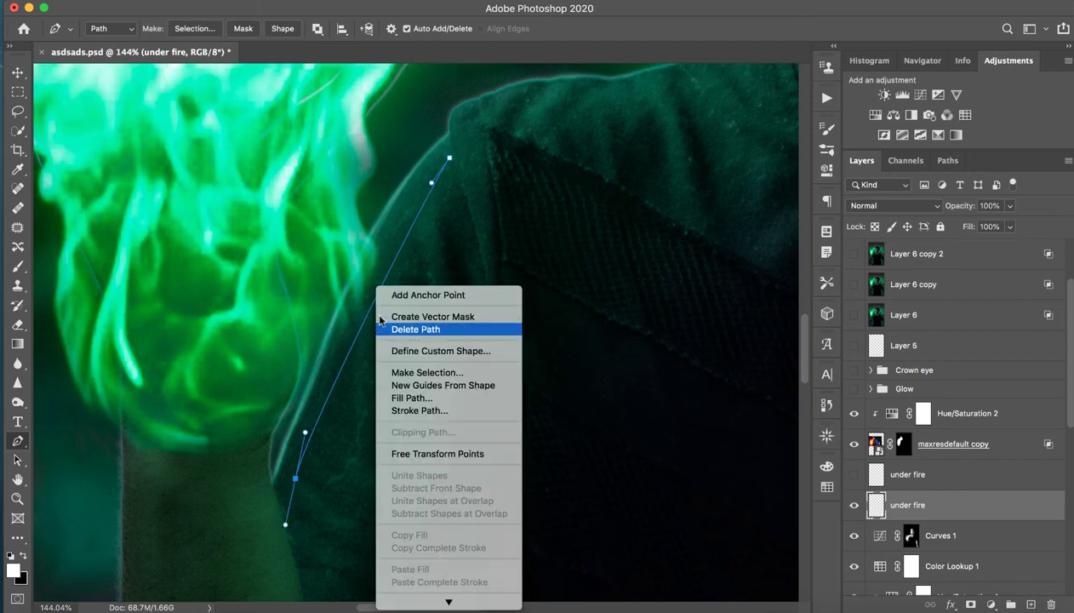
left_click(420, 410)
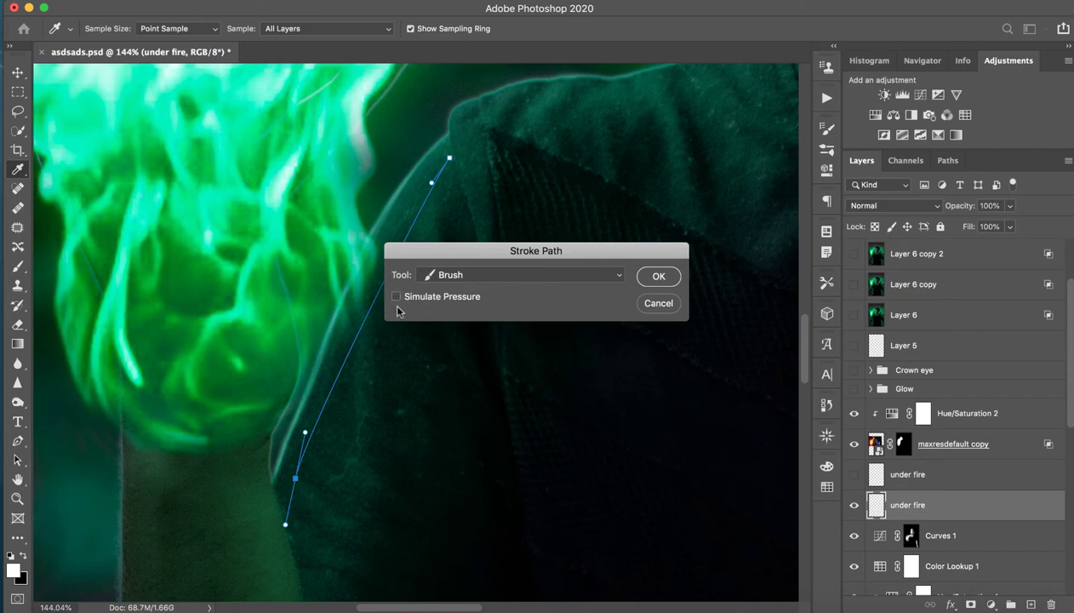
left_click(668, 277)
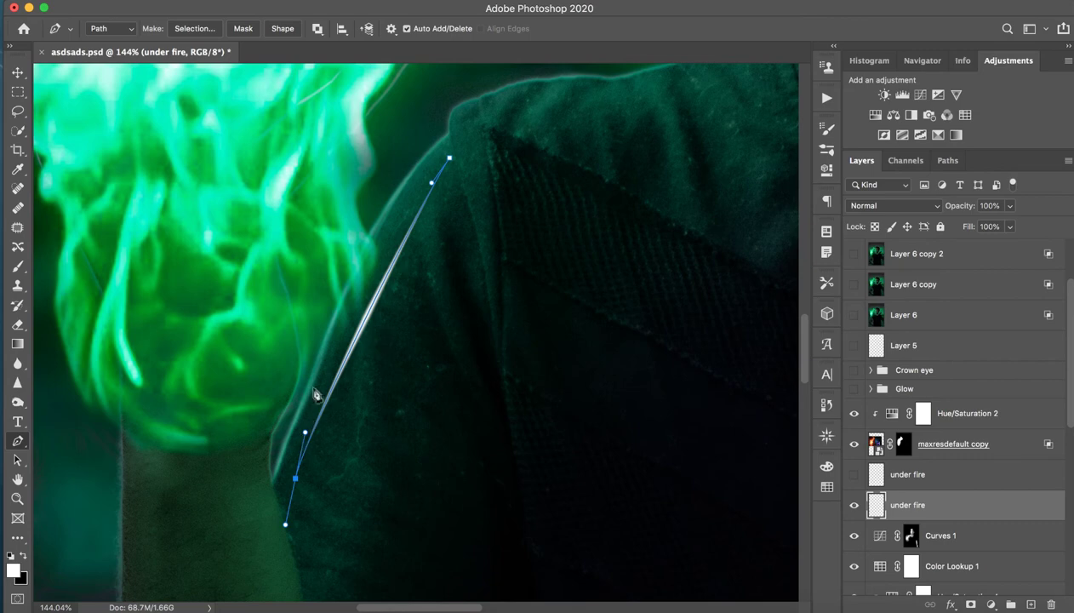
right_click(351, 344)
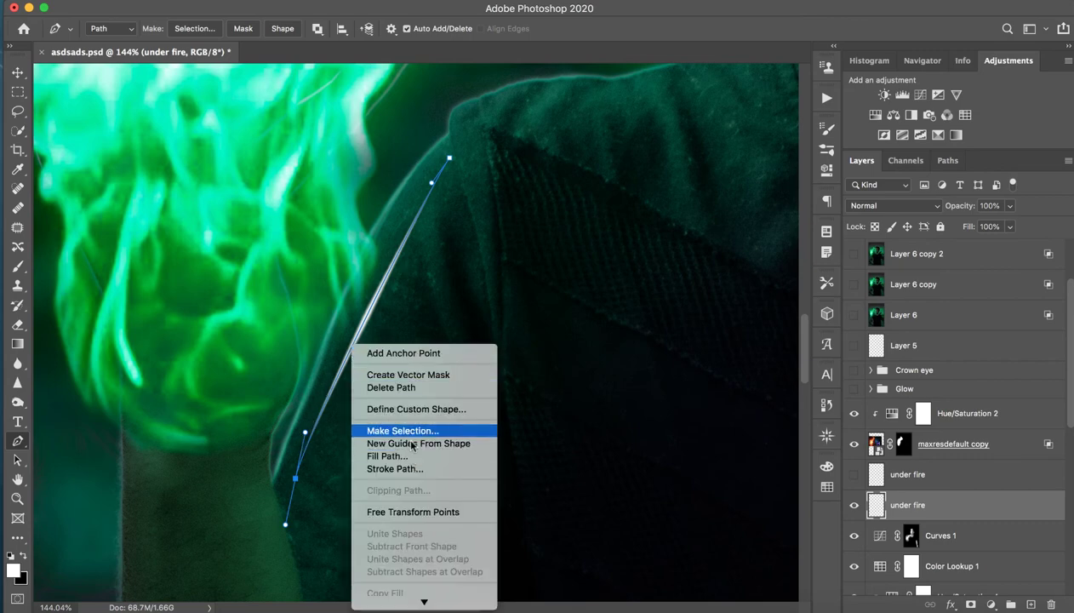
left_click(406, 387)
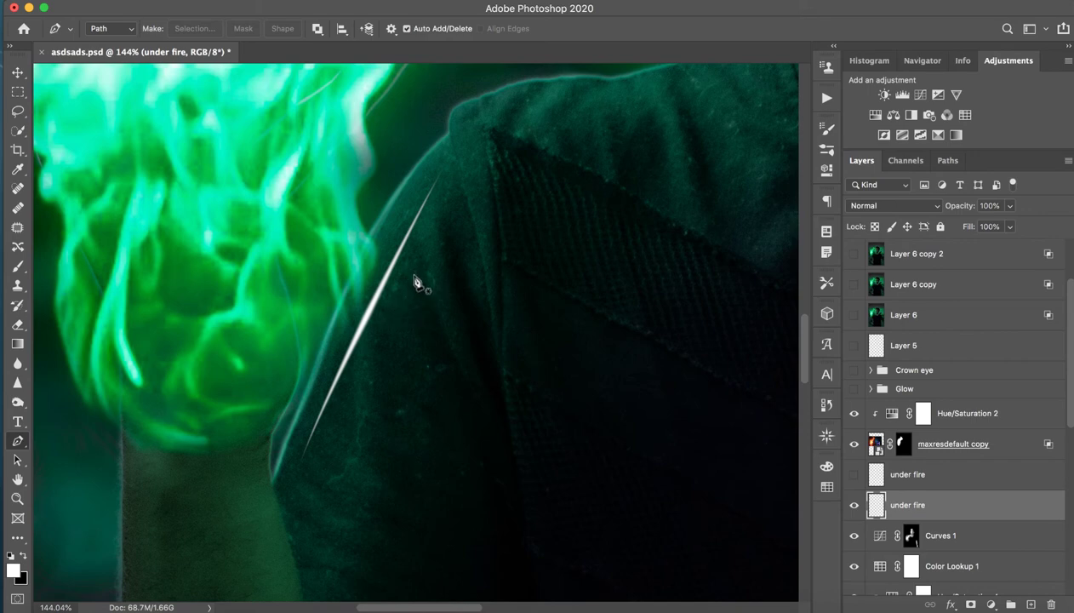
key("ctrl+z")
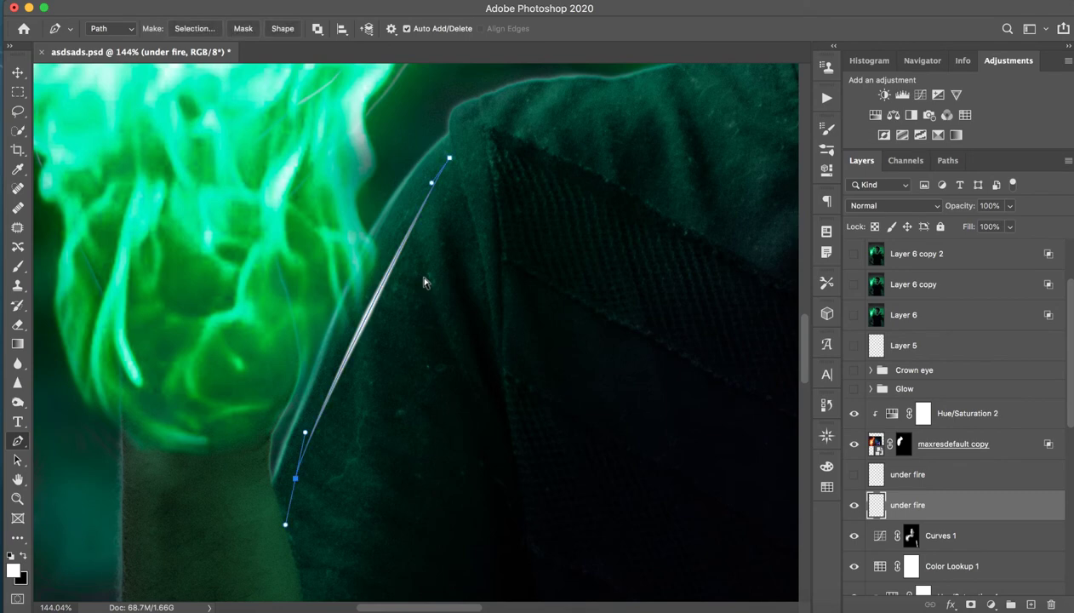
key("ctrl+z")
key("ctrl+z")
key("ctrl+z")
key("ctrl+z")
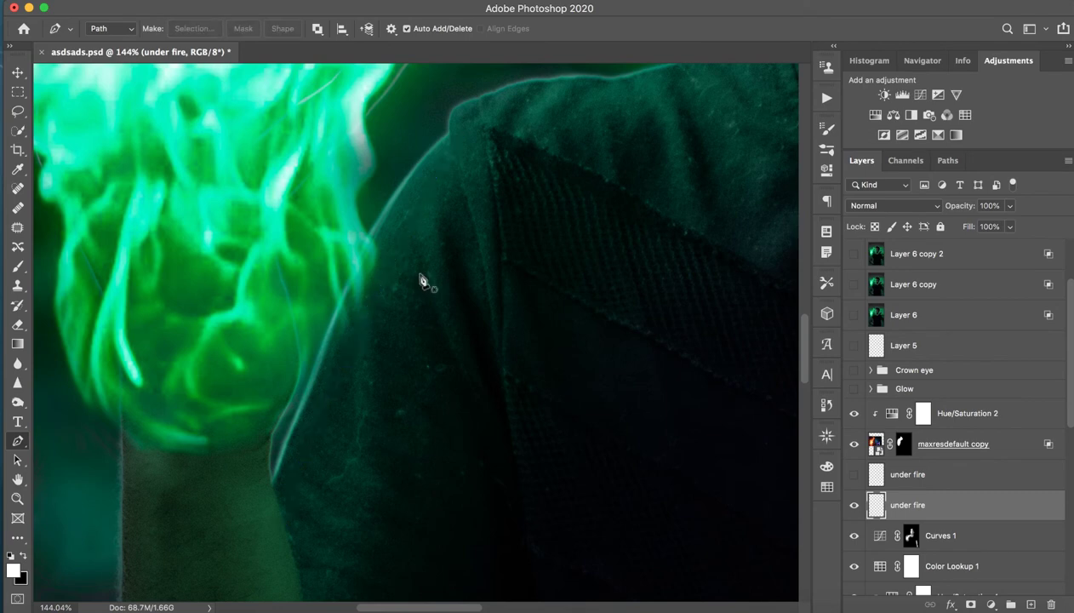
- Toggle the lower under fire layer's visibility to compare, leaving it shown
scroll(425, 282, "down", 1)
scroll(442, 283, "down", 2)
scroll(434, 286, "down", 2)
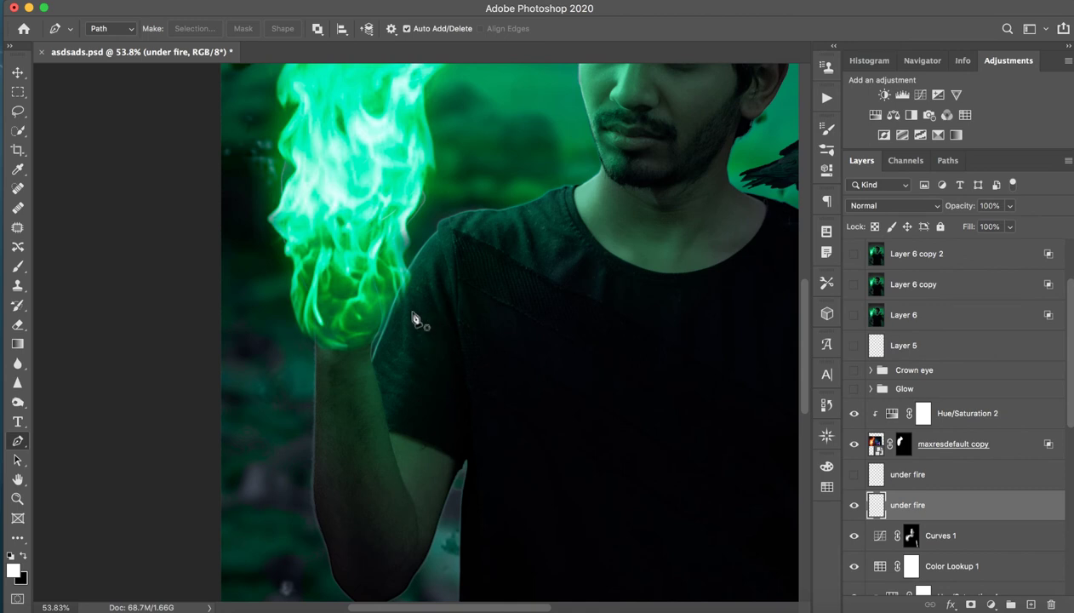
left_click(854, 505)
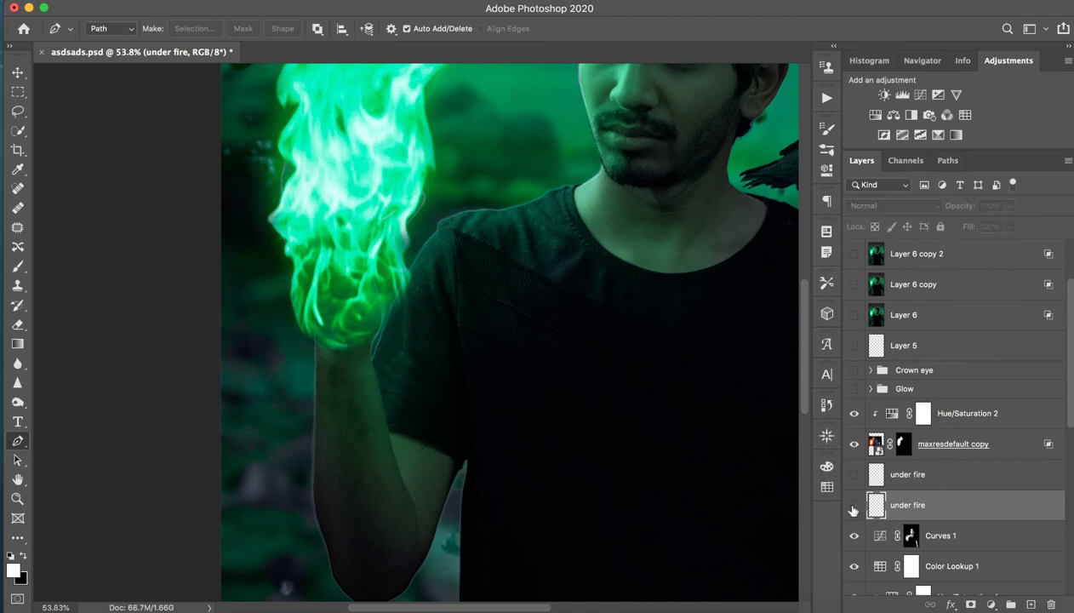
left_click(854, 507)
left_click(852, 507)
left_click(849, 515)
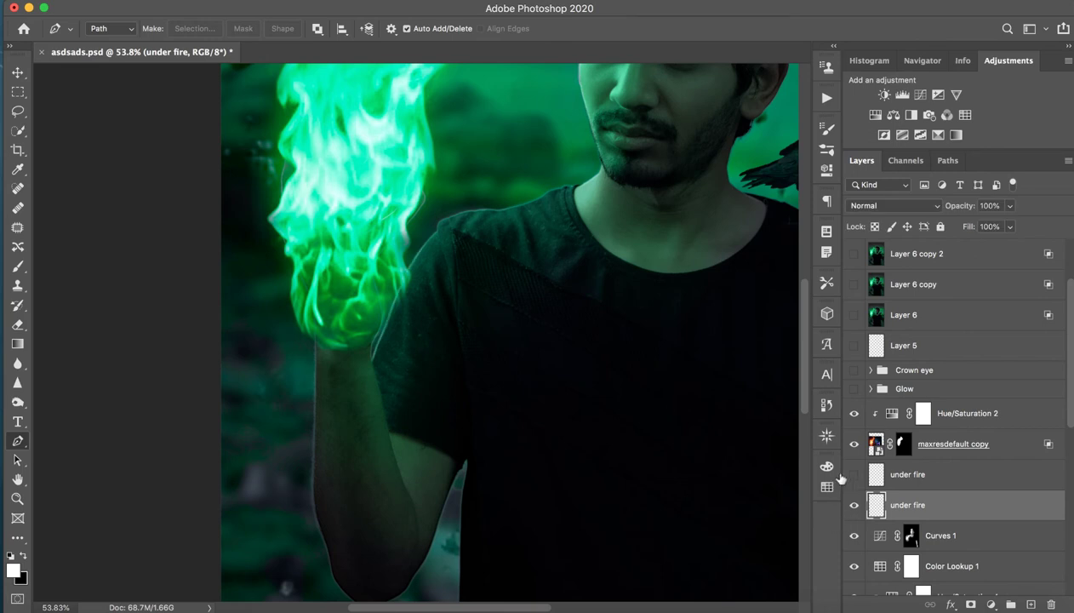
- Select and show the upper under fire layer, zooming in on its shoulder strokes
left_click(1012, 483)
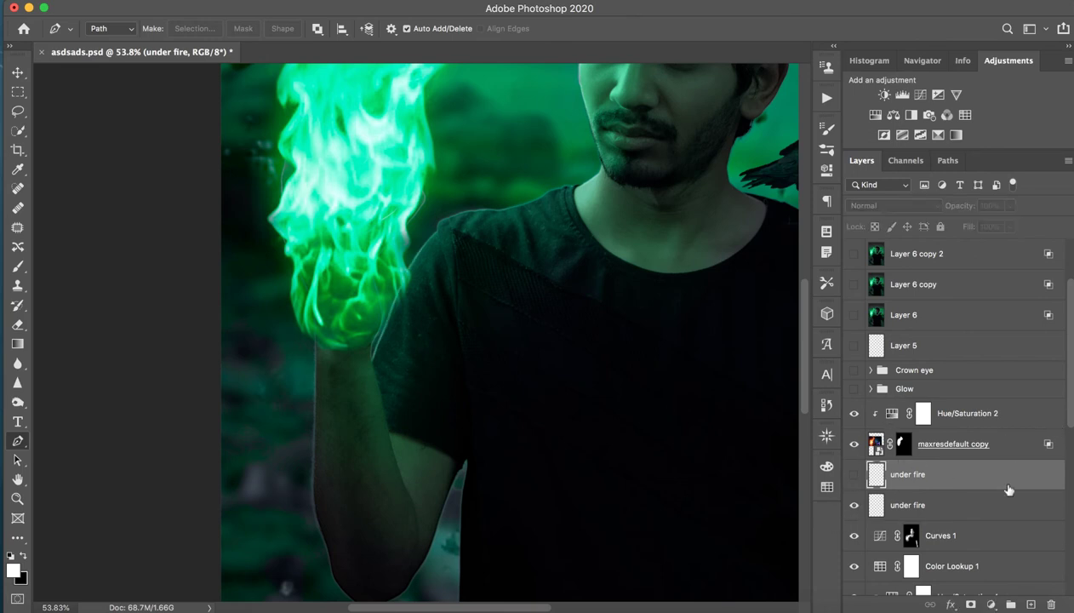
left_click(855, 476)
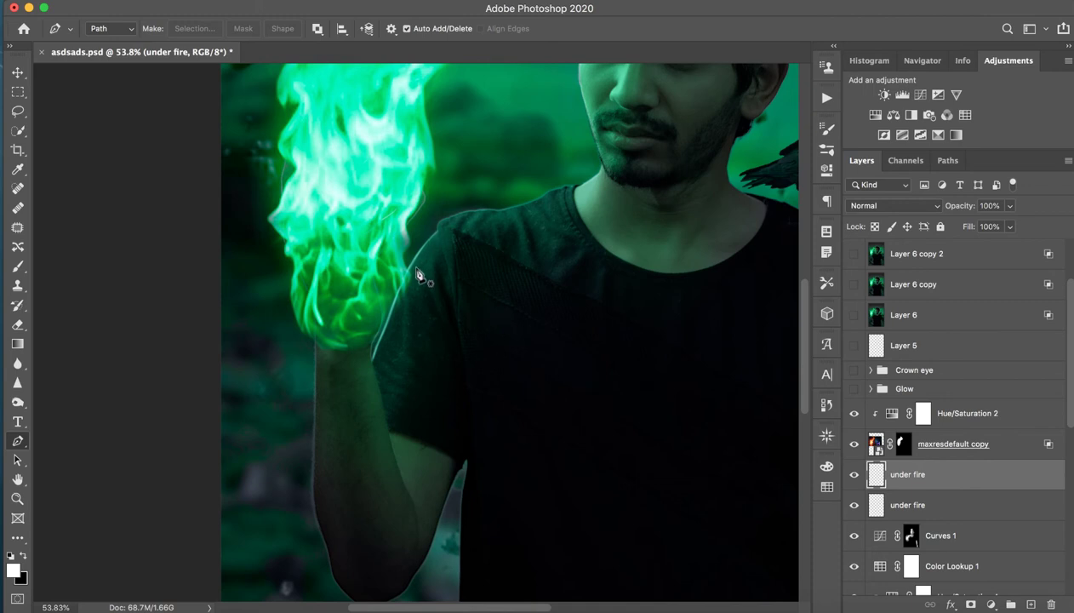
left_click_drag(393, 306, 463, 302)
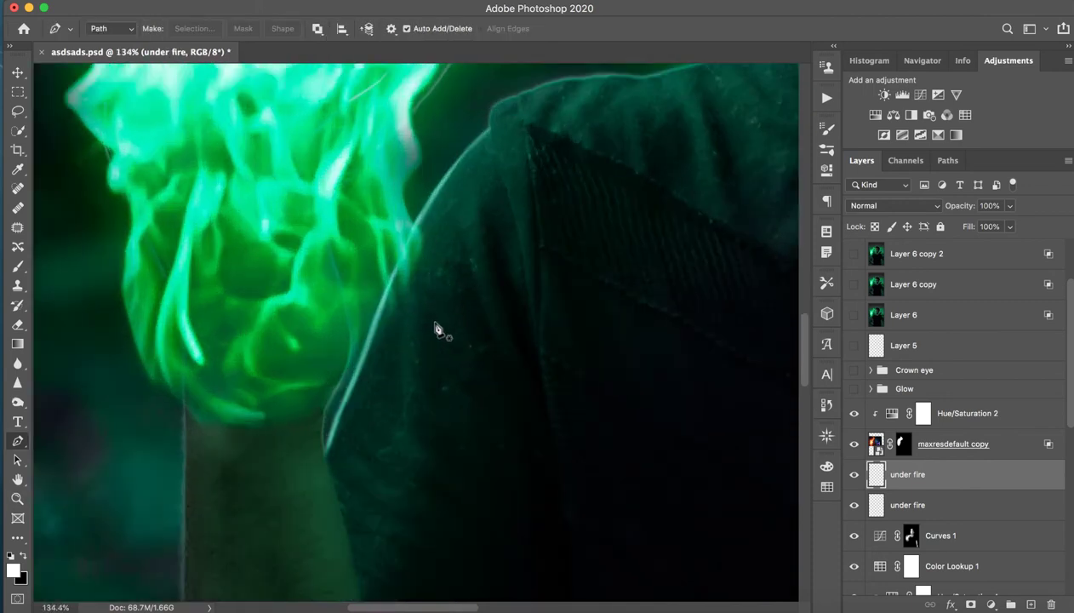
- Zoom out and back in to check the strokes against the figure, flaming hand and face
key("z")
mouse_move(525, 364)
left_mouse_down()
mouse_move(527, 401)
mouse_move(504, 400)
left_mouse_up()
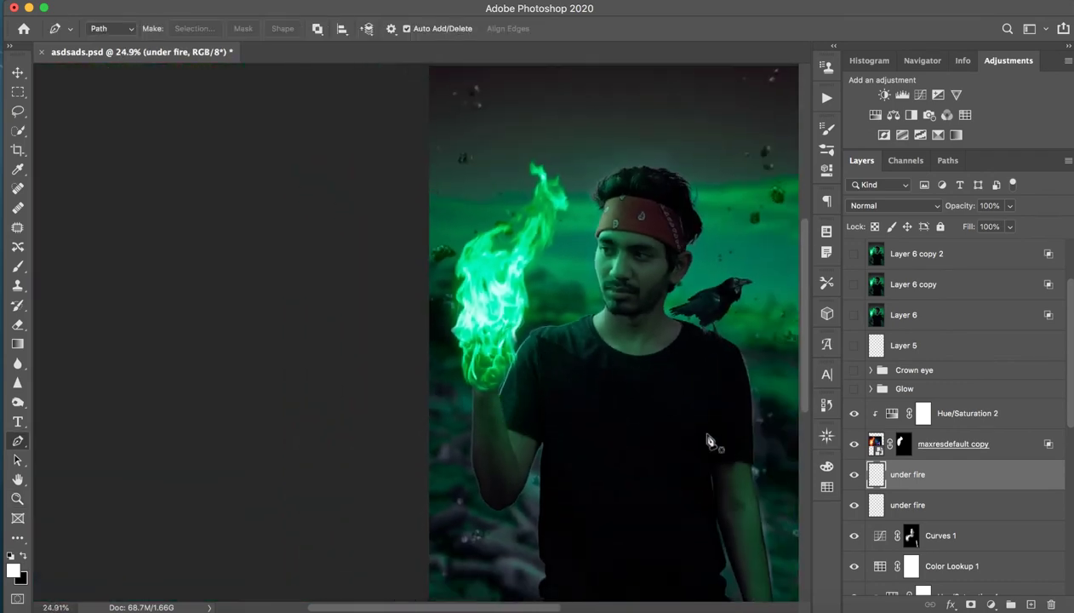
key("z")
left_click_drag(515, 359, 582, 354)
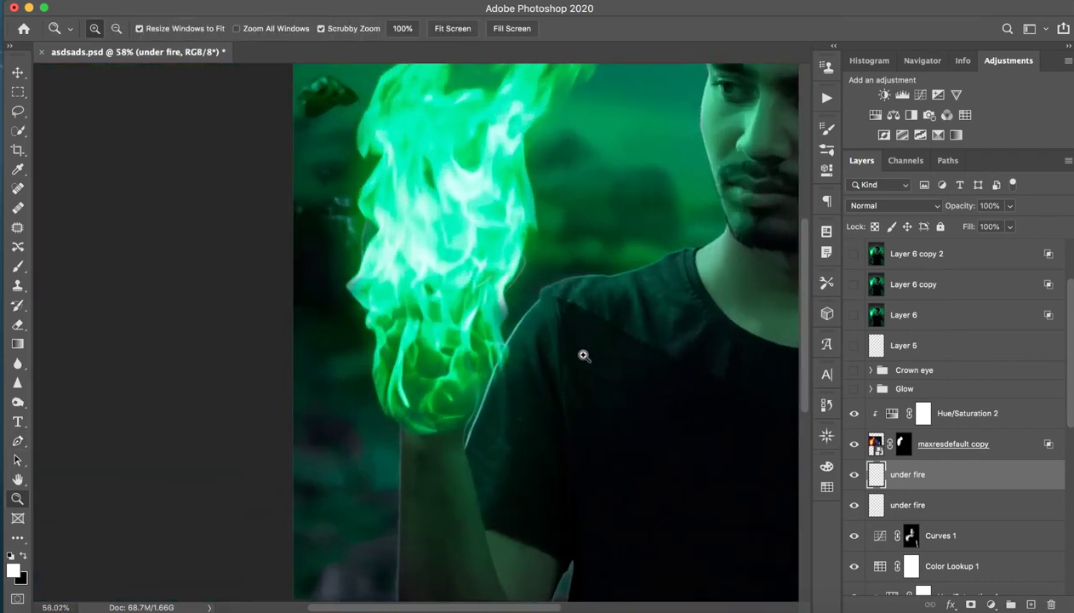
left_click(17, 266)
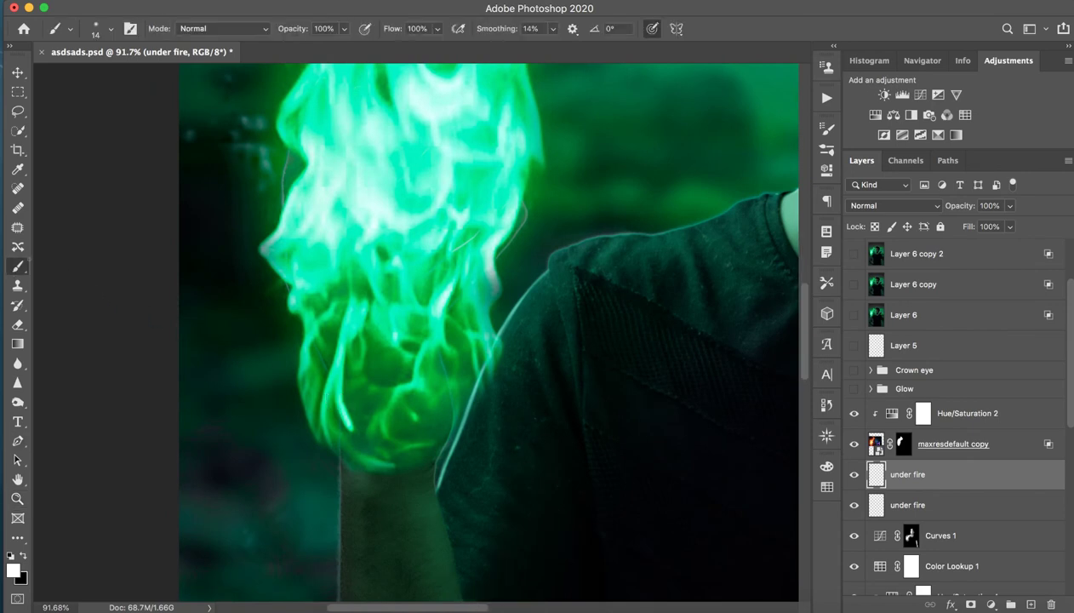
key("z")
mouse_move(552, 320)
left_mouse_down()
mouse_move(508, 321)
mouse_move(591, 372)
left_mouse_up()
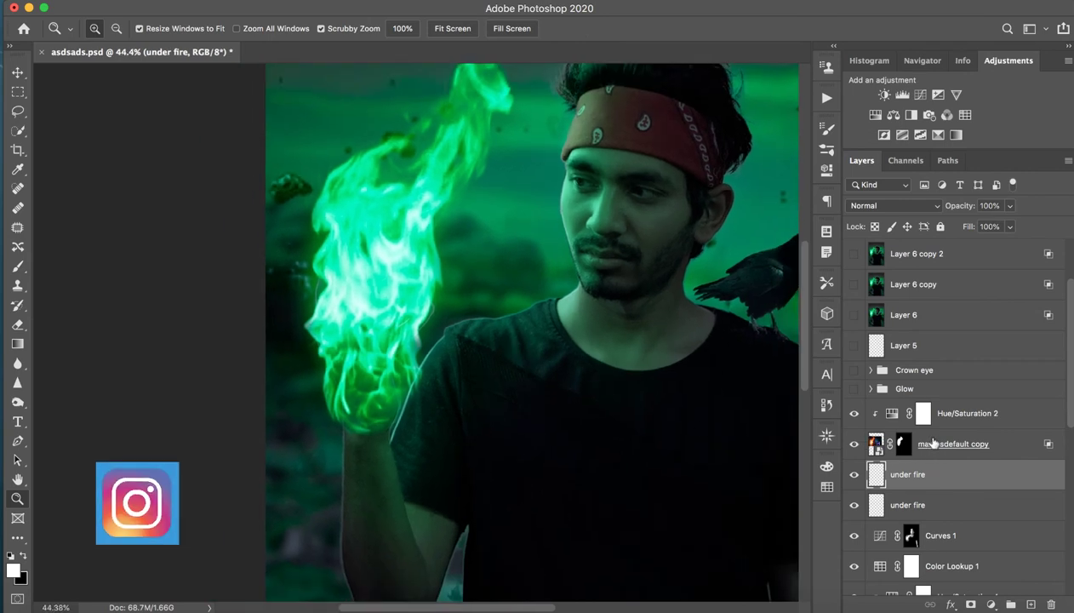
left_click(924, 390)
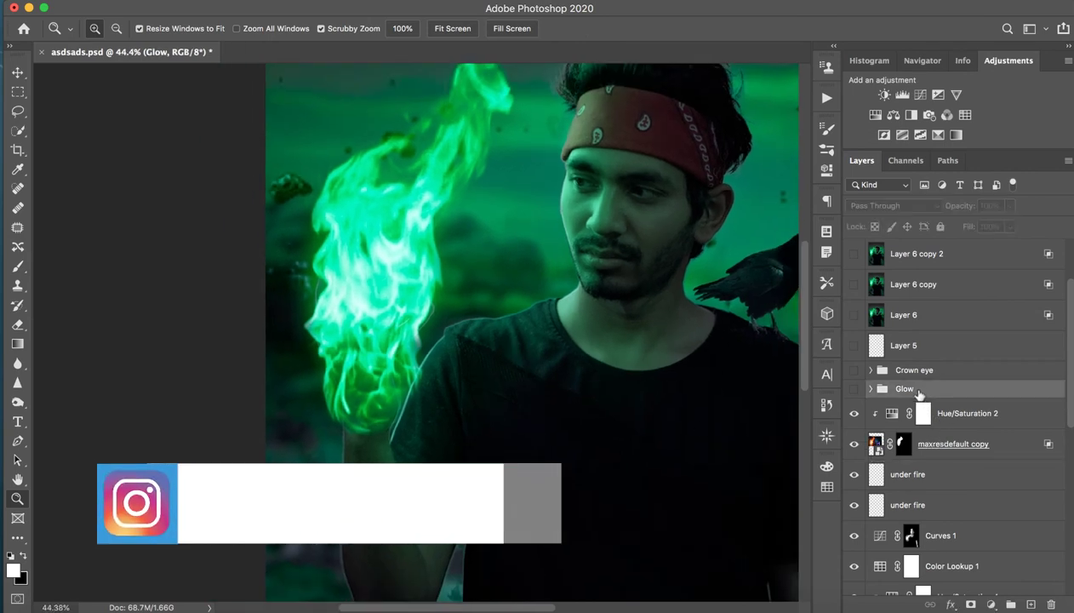
left_click(870, 388)
left_click_drag(592, 317, 810, 349)
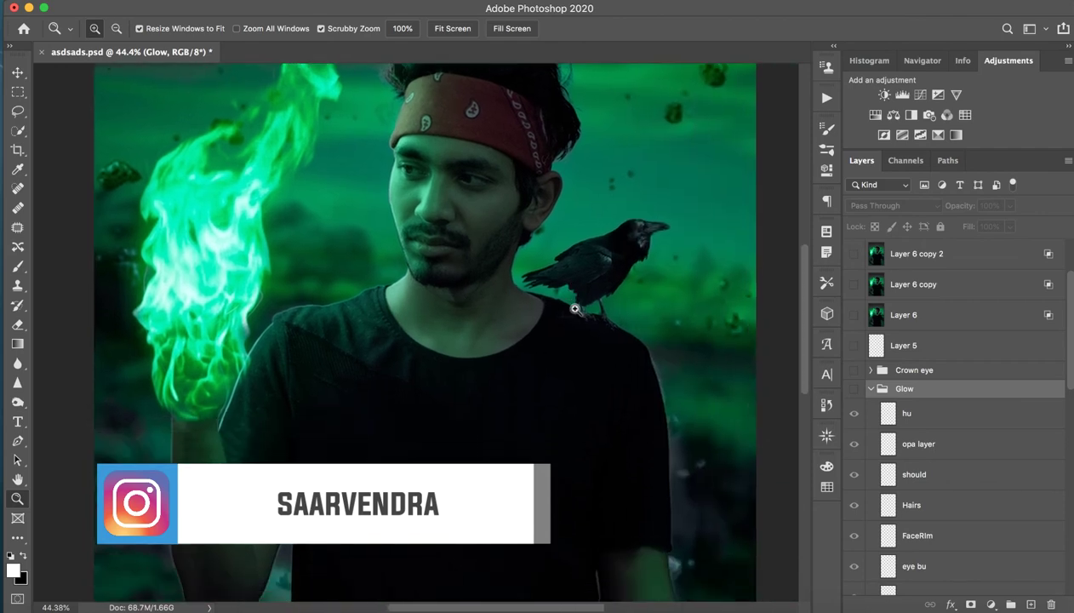
scroll(938, 465, "down", 1)
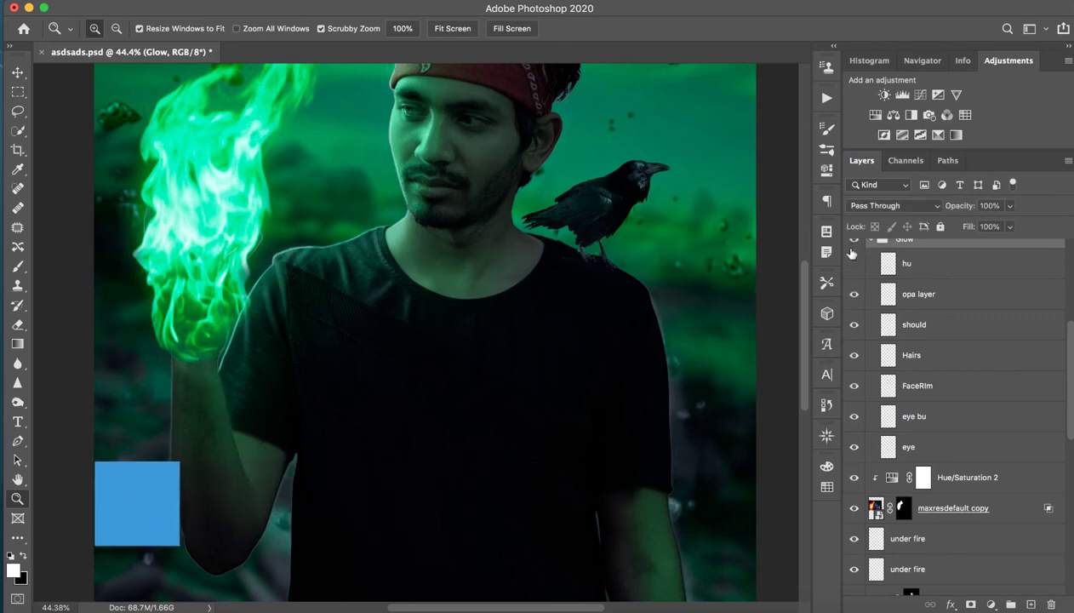
left_click(854, 261)
left_click(854, 261)
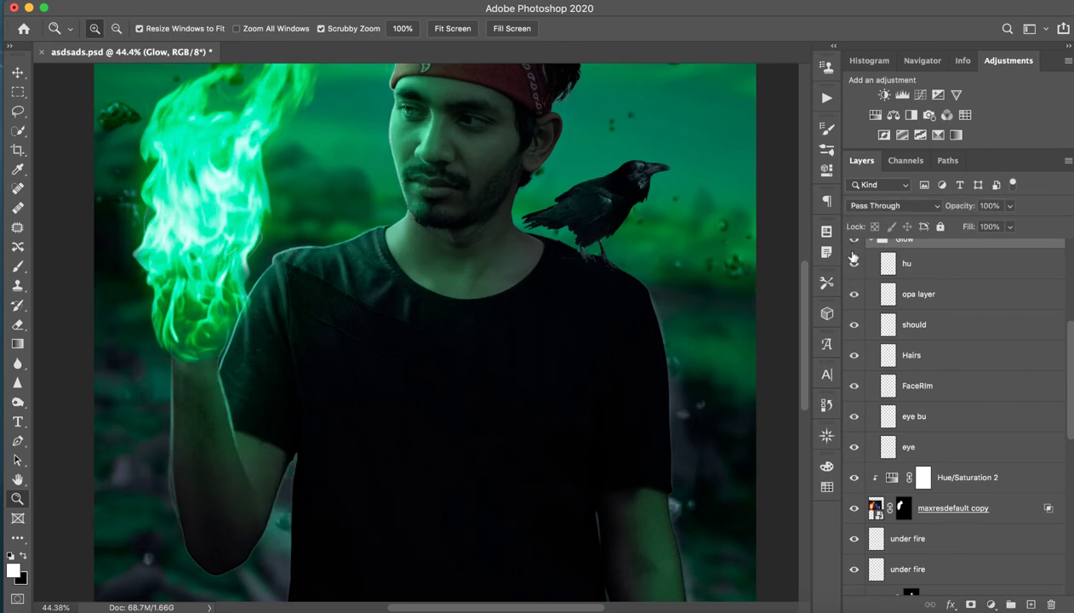
left_click_drag(857, 441, 852, 260)
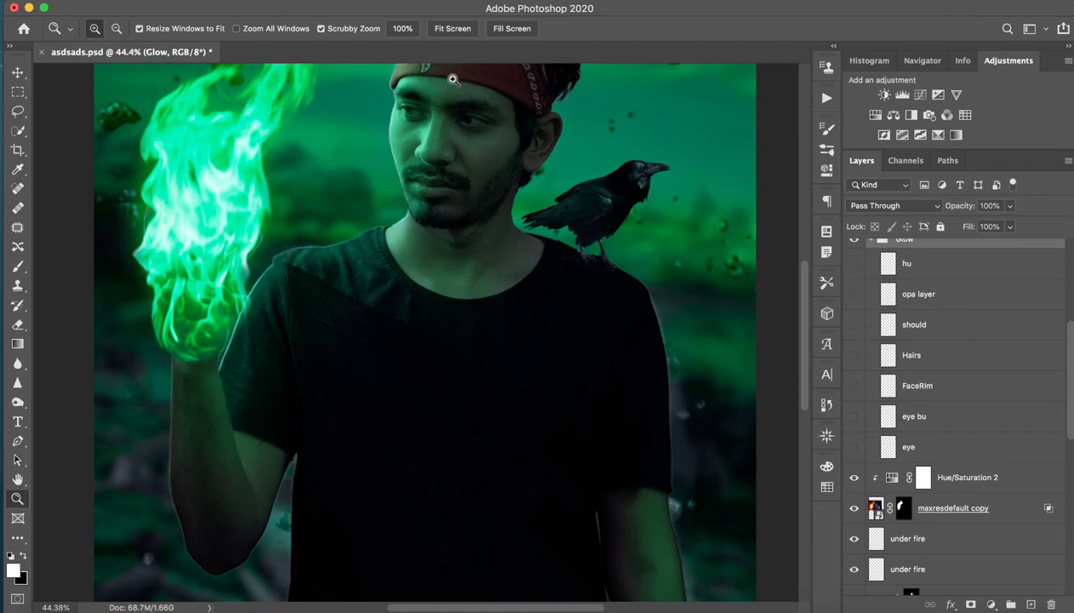
mouse_move(408, 96)
left_mouse_down()
mouse_move(511, 84)
mouse_move(510, 223)
left_mouse_up()
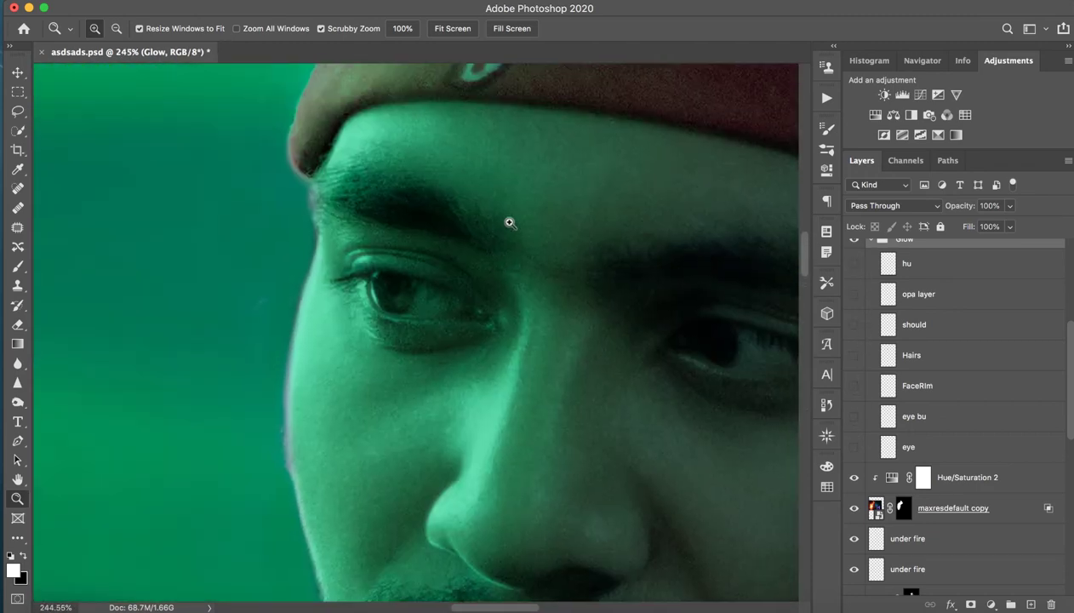
scroll(605, 205, "down", 2)
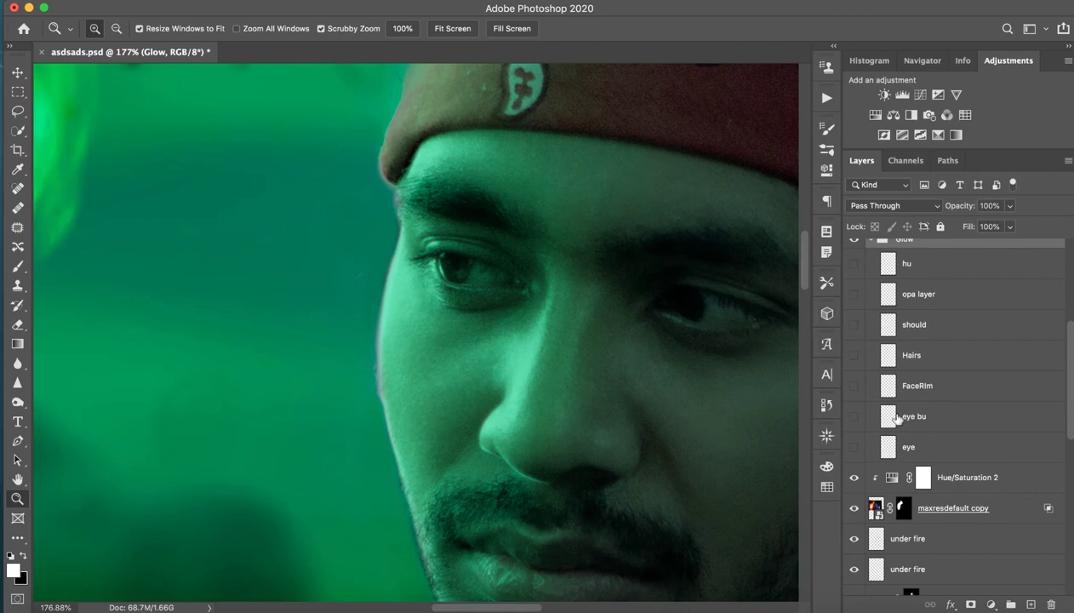
- Select and show the eye glow layer, comparing the eyes with and without it
left_click(921, 447)
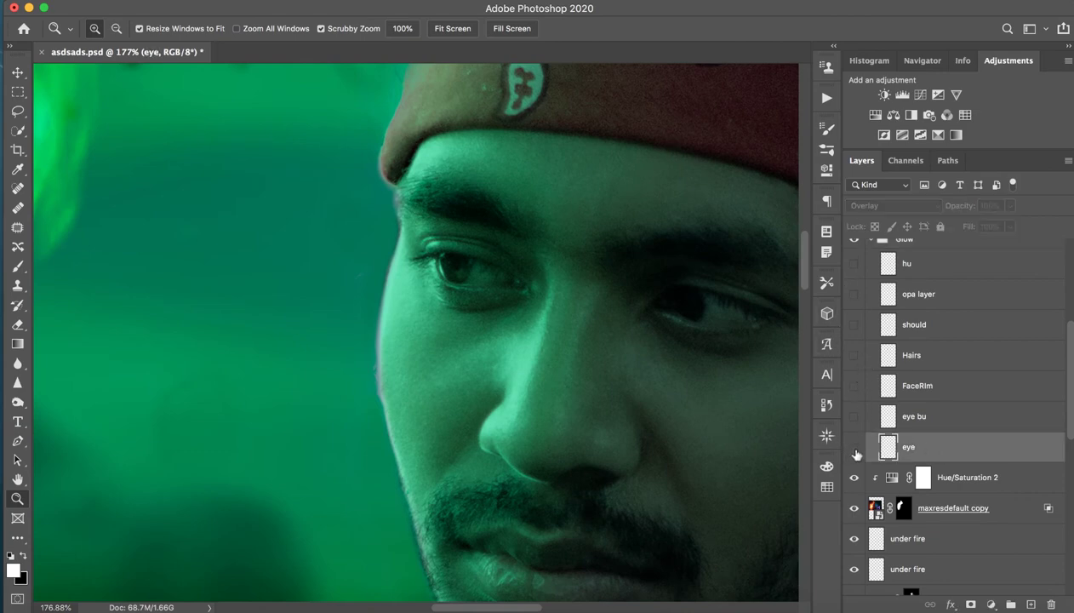
left_click(855, 449)
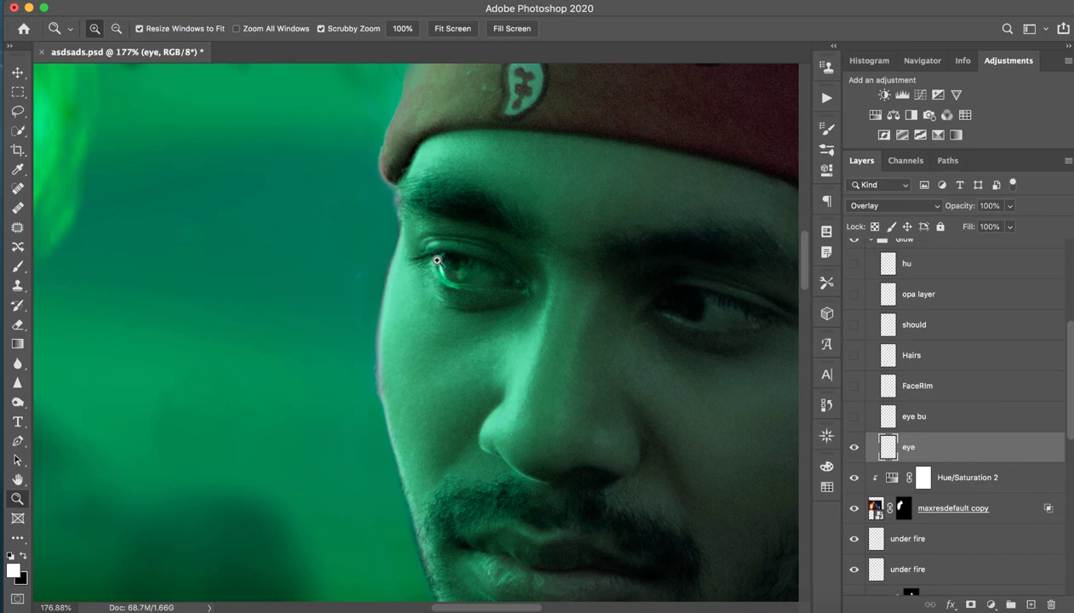
mouse_move(503, 312)
left_mouse_down()
mouse_move(394, 324)
mouse_move(422, 314)
left_mouse_up()
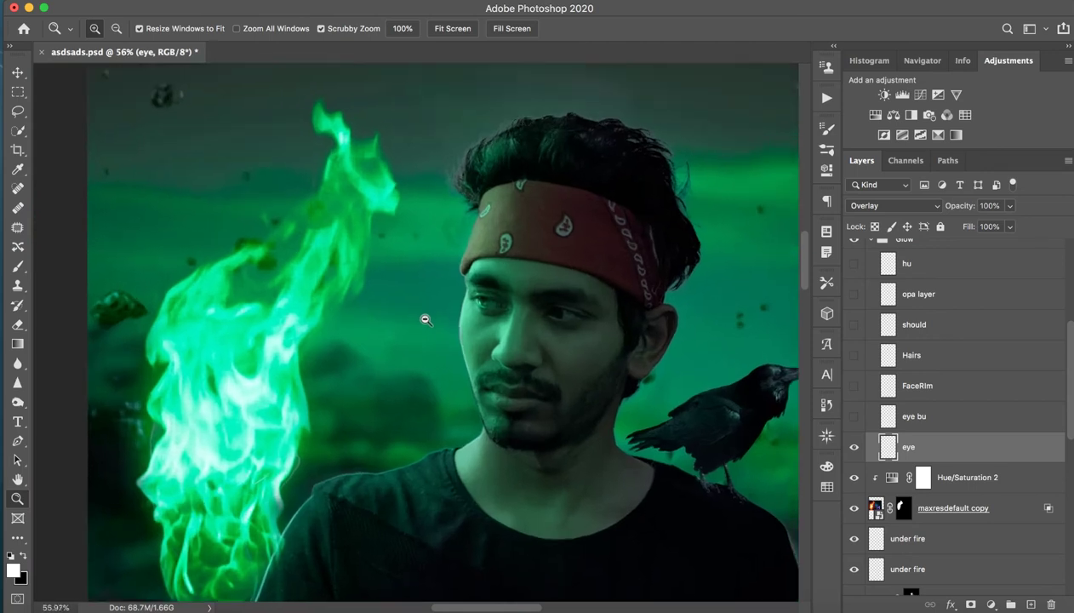
left_click(854, 447)
left_click(854, 447)
left_click(854, 446)
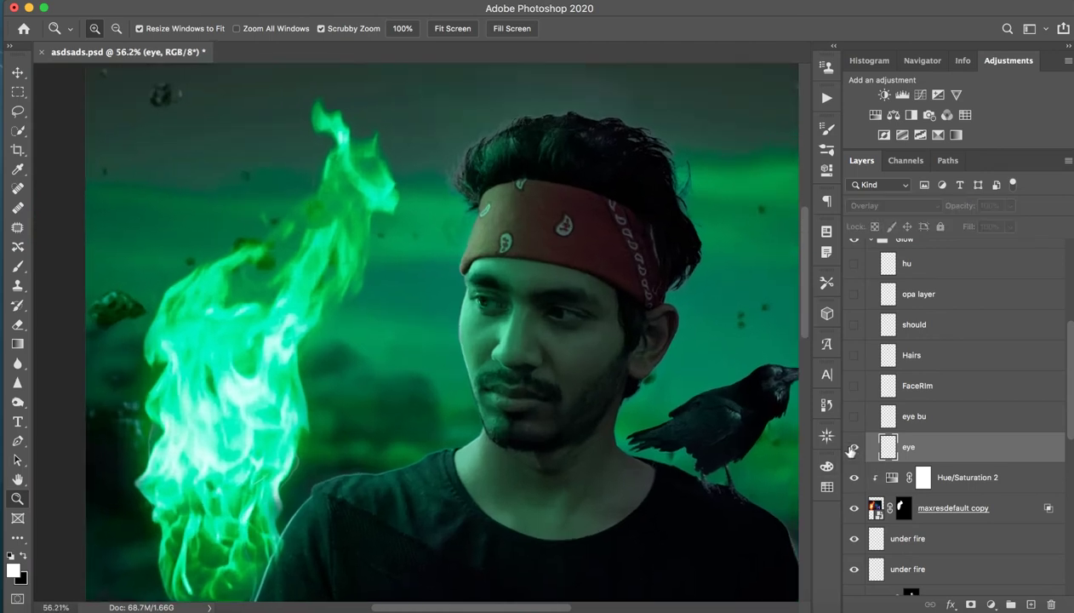
left_click(853, 447)
left_click(851, 448)
left_click(848, 448)
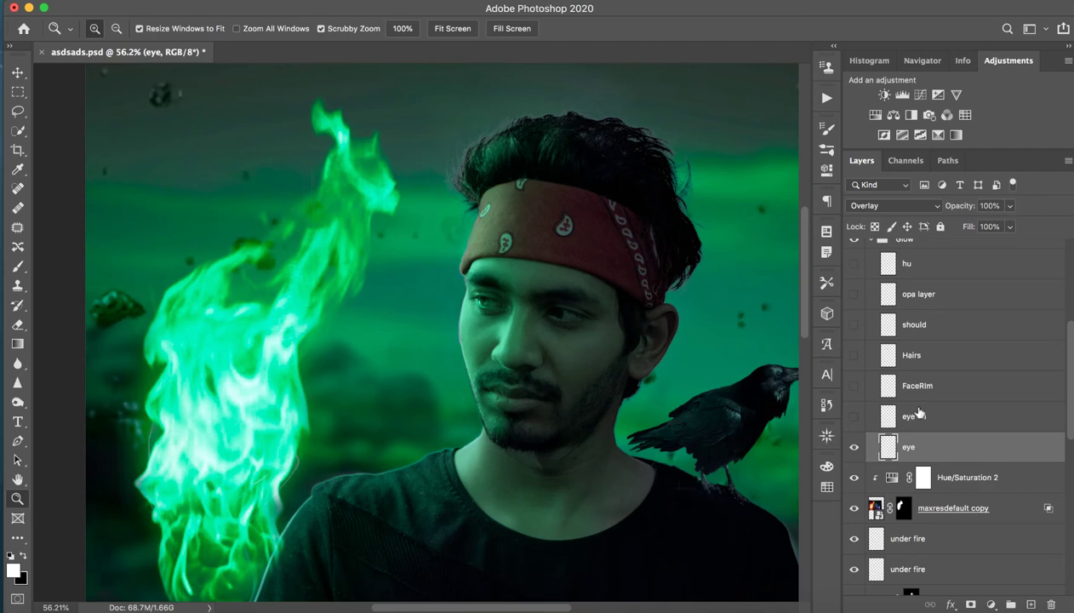
- Select and show the eye bu layer, keeping its glow visible after comparing
left_click(870, 423)
left_click(854, 417)
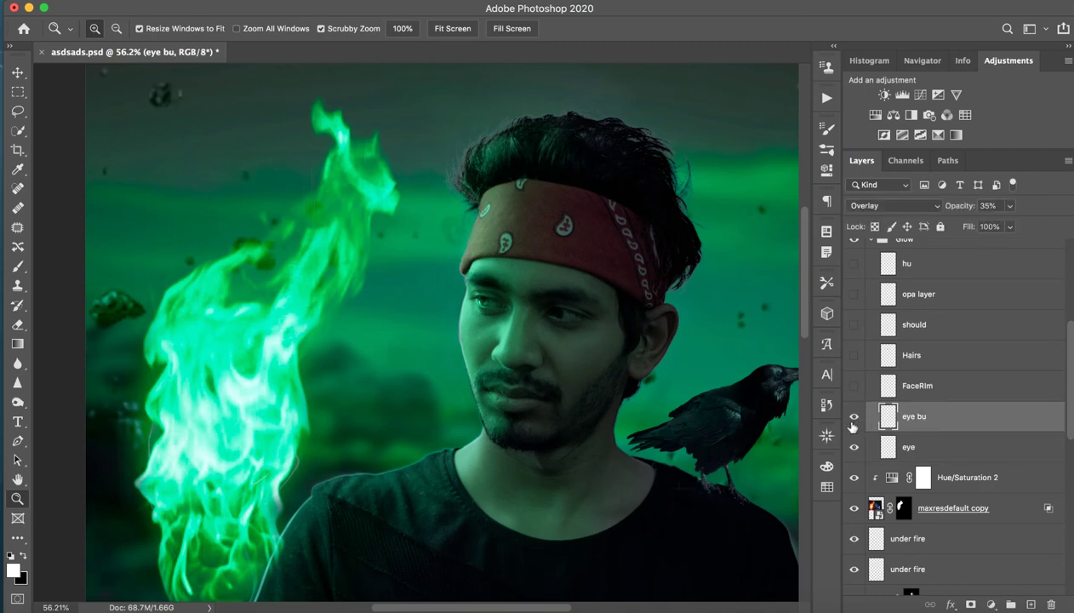
left_click(854, 417)
left_click(853, 417)
left_click(853, 417)
left_click(854, 417)
- Select the FaceRim layer and toggle its rim light to preview the face
left_click(852, 426)
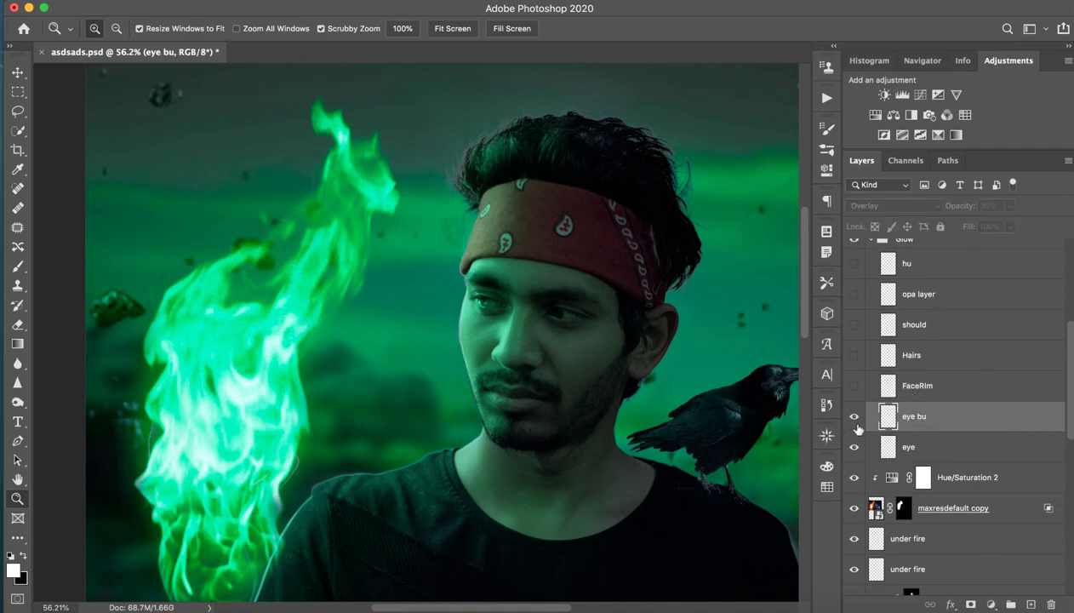
left_click(852, 427)
left_click(916, 392)
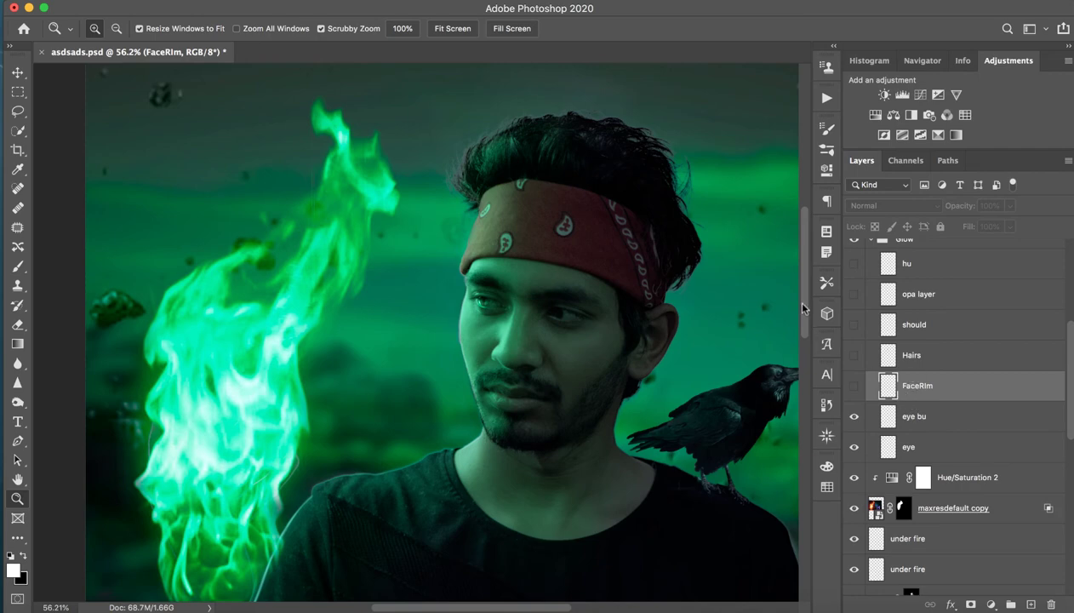
scroll(562, 298, "down", 2)
scroll(617, 246, "down", 2)
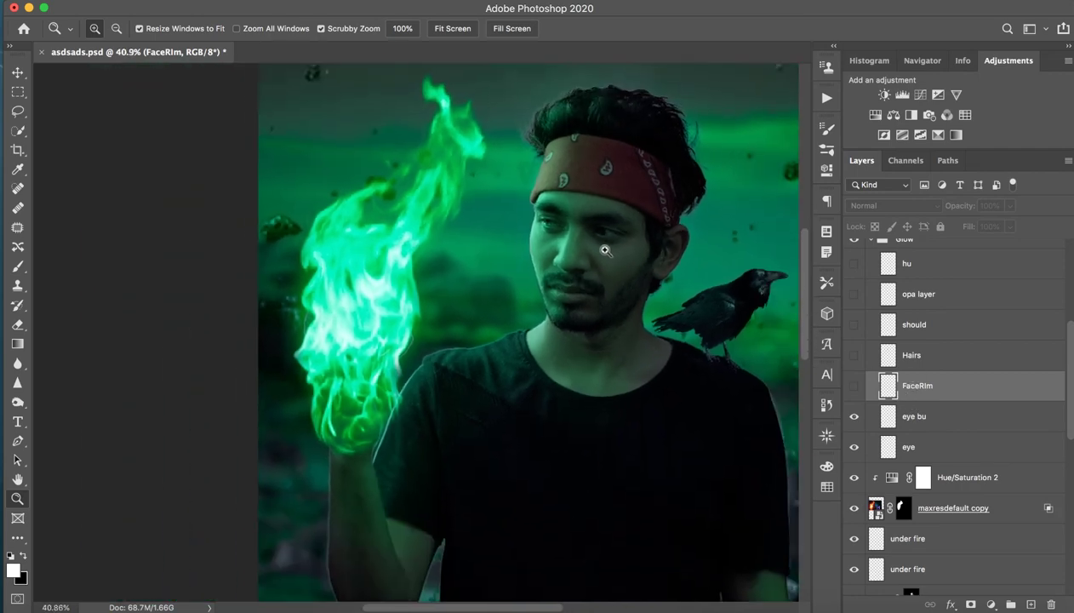
scroll(605, 250, "up", 2)
left_click(853, 386)
left_click(853, 385)
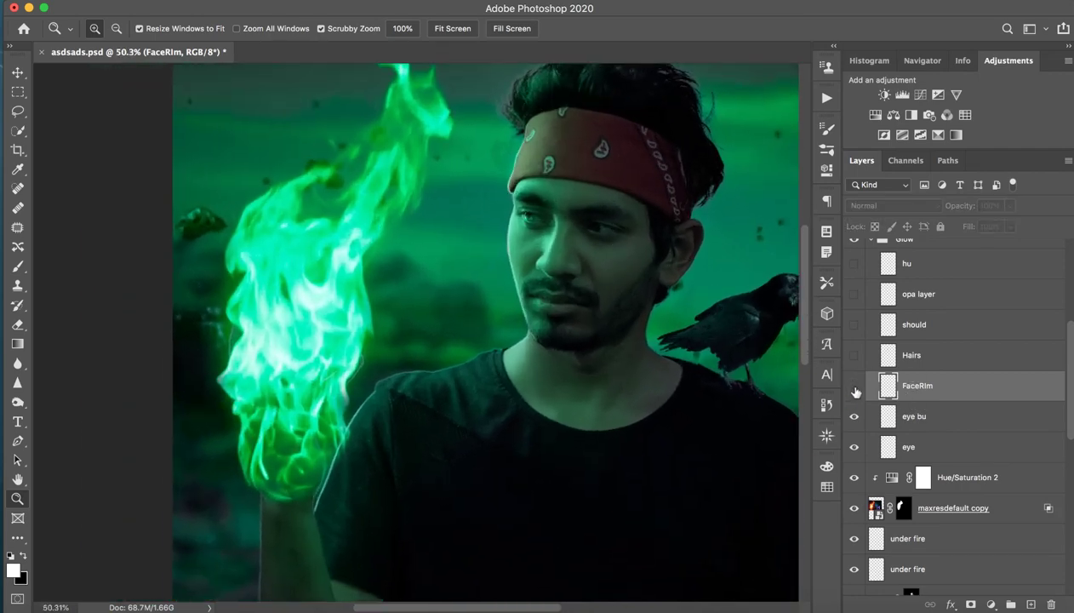
left_click(853, 386)
left_click(854, 387)
left_click(854, 388)
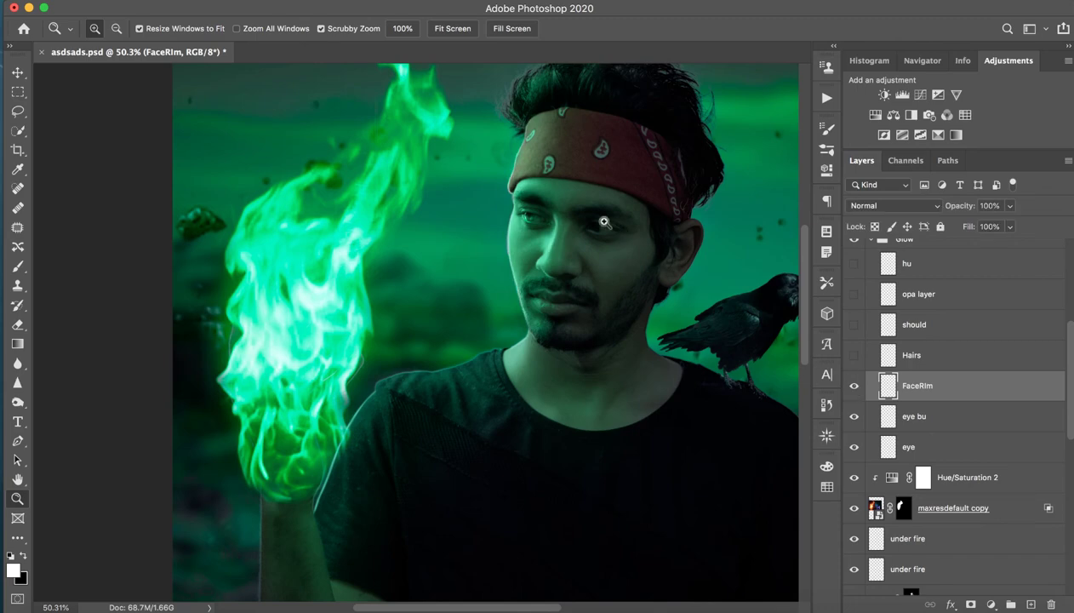
- Zoom in on the face and leave the FaceRim rim light hidden
left_click_drag(582, 186, 653, 159)
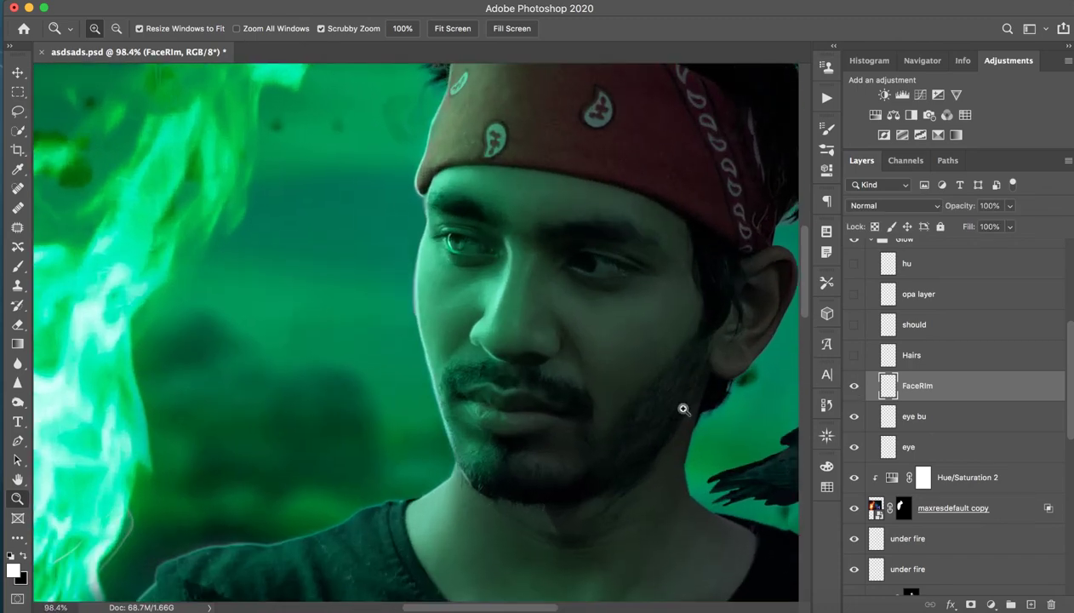
left_click(854, 388)
left_click(854, 392)
left_click(856, 387)
- Add a new layer above FaceRim and set the brush to 49% opacity
left_click(1028, 601)
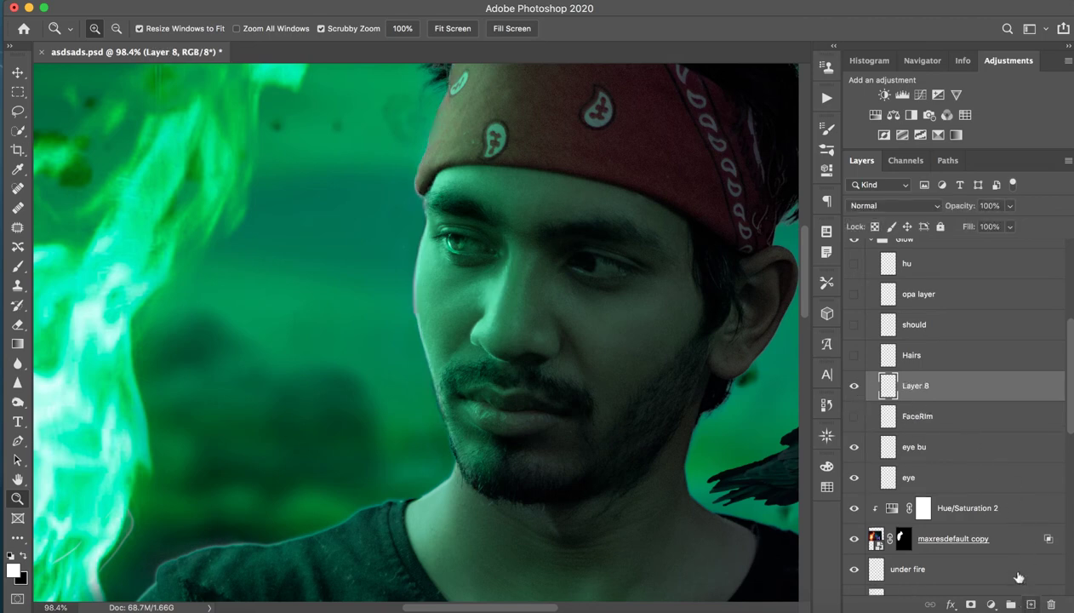
left_click(17, 268)
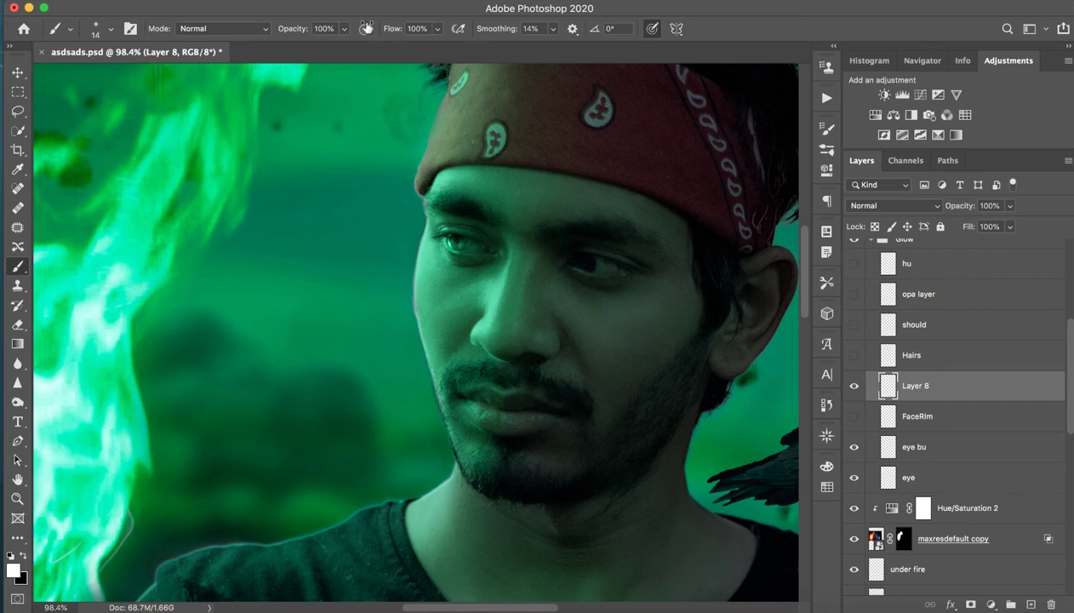
left_click_drag(295, 32, 252, 29)
mouse_move(511, 240)
left_mouse_down()
mouse_move(545, 247)
mouse_move(515, 260)
left_mouse_up()
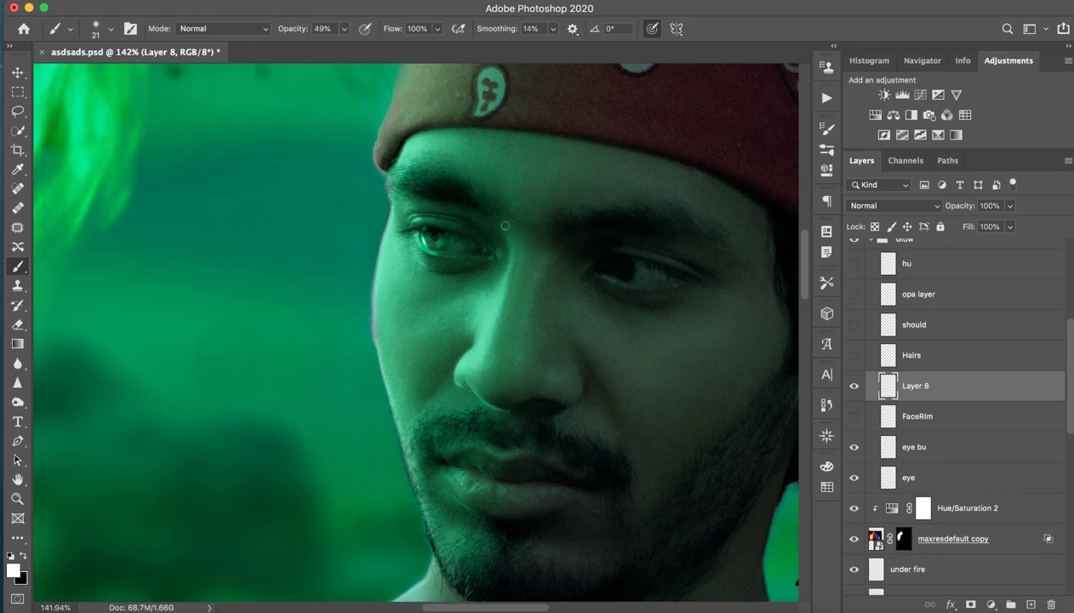
- Paint a light stroke down the nose bridge, compare it, and repaint it
left_click_drag(505, 236, 500, 270)
key("ctrl+z")
key("ctrl+z")
key("ctrl+shift+z")
key("ctrl+z")
key("ctrl+shift+z")
key("ctrl+z")
key("ctrl+shift+z")
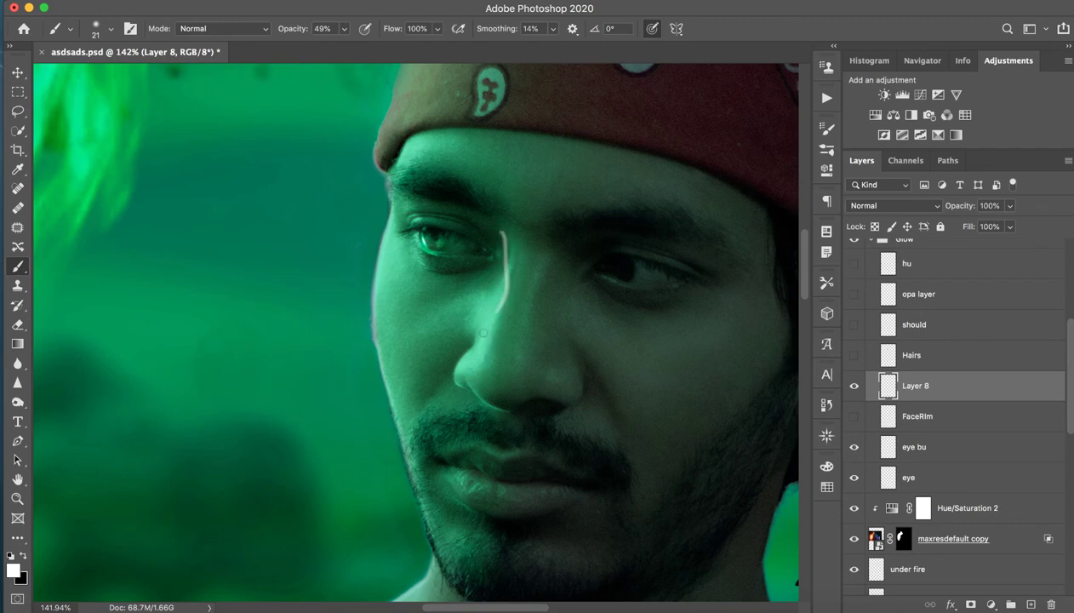
key("ctrl+z")
left_click_drag(504, 237, 470, 342)
- Zoom closer onto the nose highlight and resize the brush to 21 px
key("z")
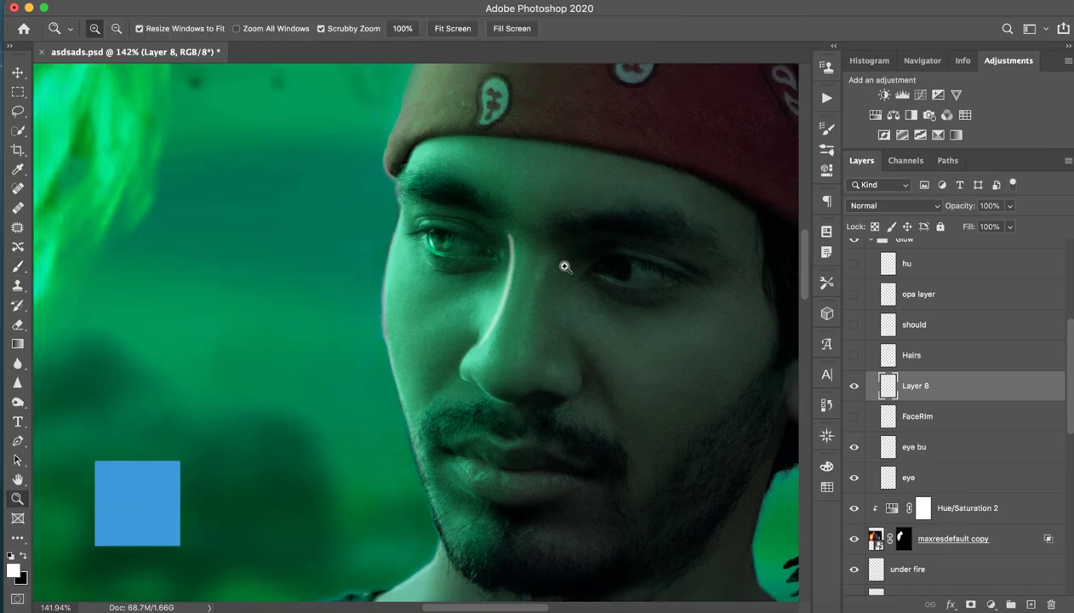
mouse_move(566, 264)
left_mouse_down()
mouse_move(548, 299)
mouse_move(575, 295)
left_mouse_up()
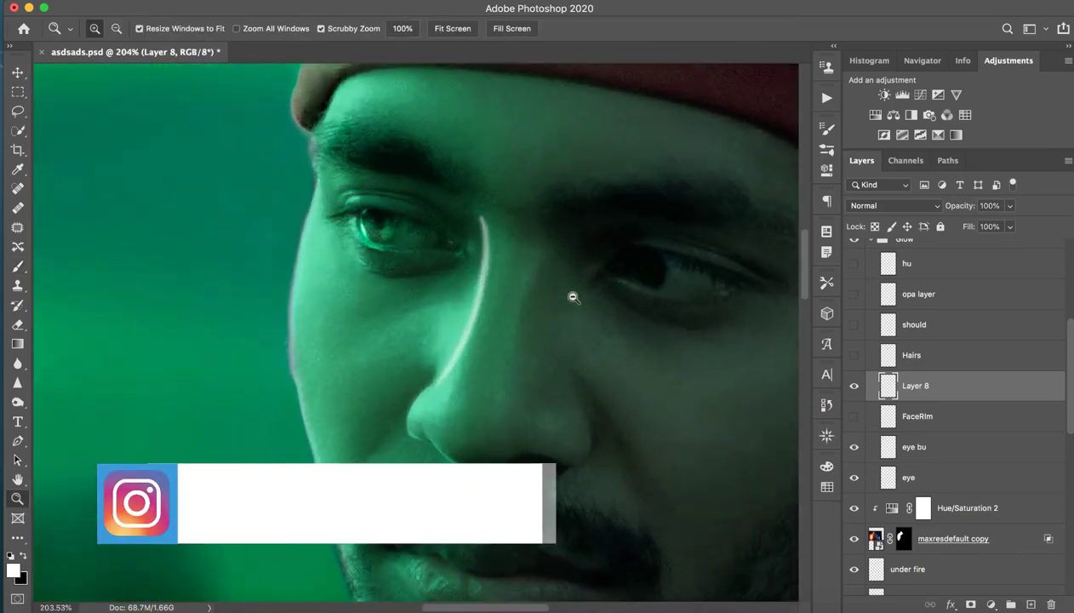
mouse_move(491, 289)
left_mouse_down()
mouse_move(428, 314)
mouse_move(465, 303)
left_mouse_up()
key("b")
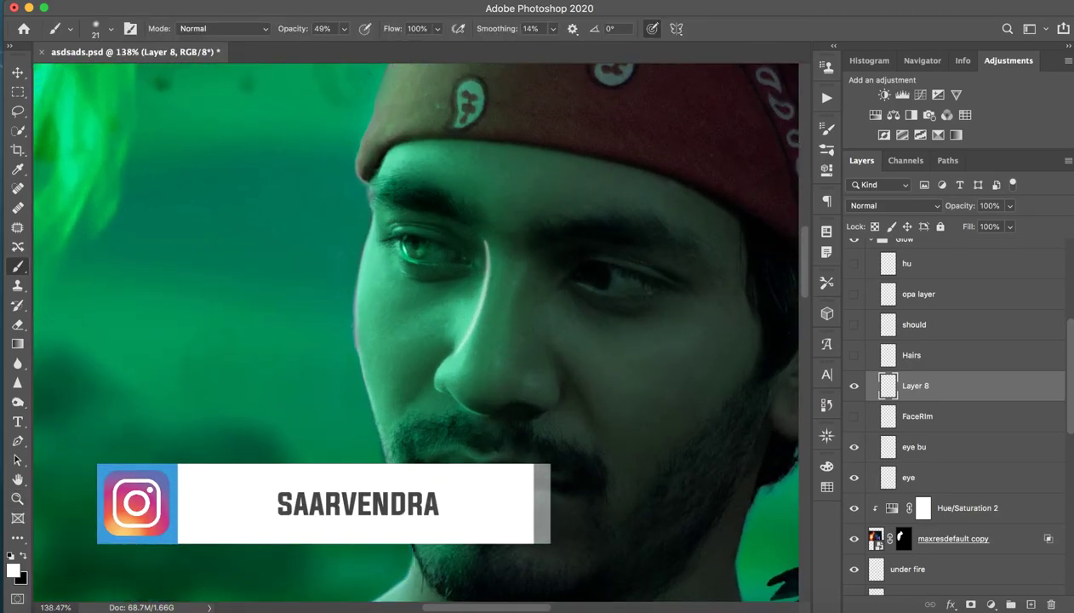
mouse_move(487, 389)
left_mouse_down()
mouse_move(380, 407)
mouse_move(445, 326)
left_mouse_up()
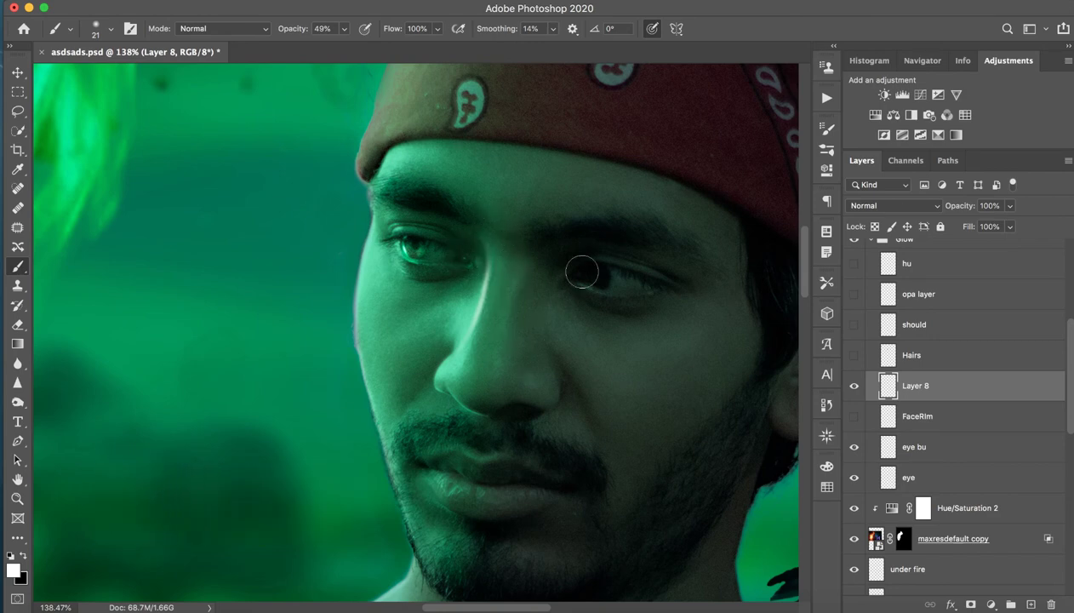
key("space")
- Compare the face with and without the nose highlight at close and full views
left_click(854, 385)
left_click(855, 386)
key("z")
mouse_move(635, 281)
left_mouse_down()
mouse_move(566, 286)
mouse_move(682, 278)
left_mouse_up()
key("z")
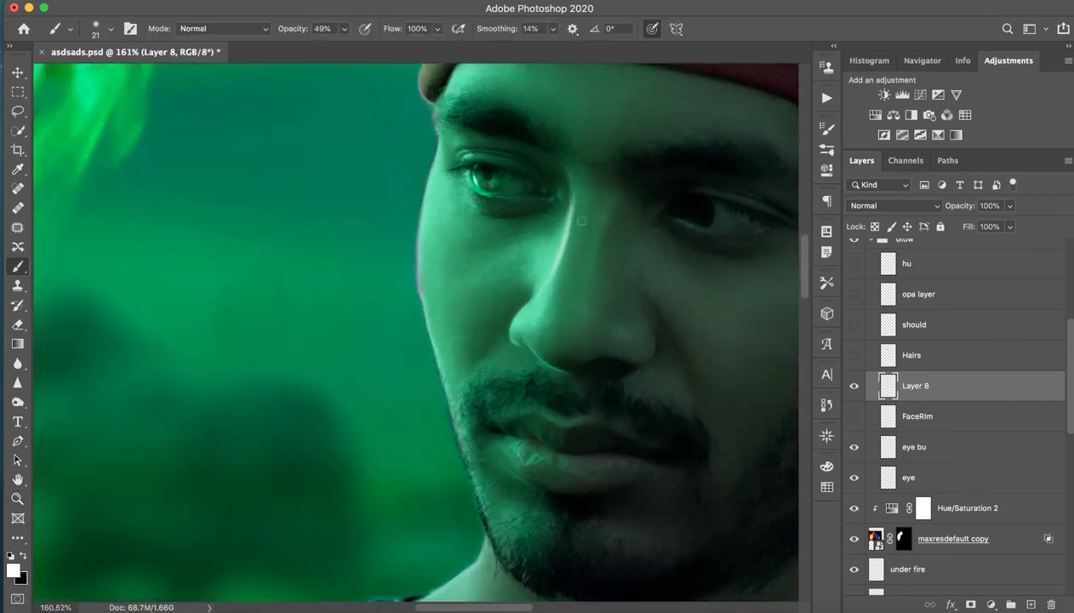
left_click(855, 386)
left_click(854, 386)
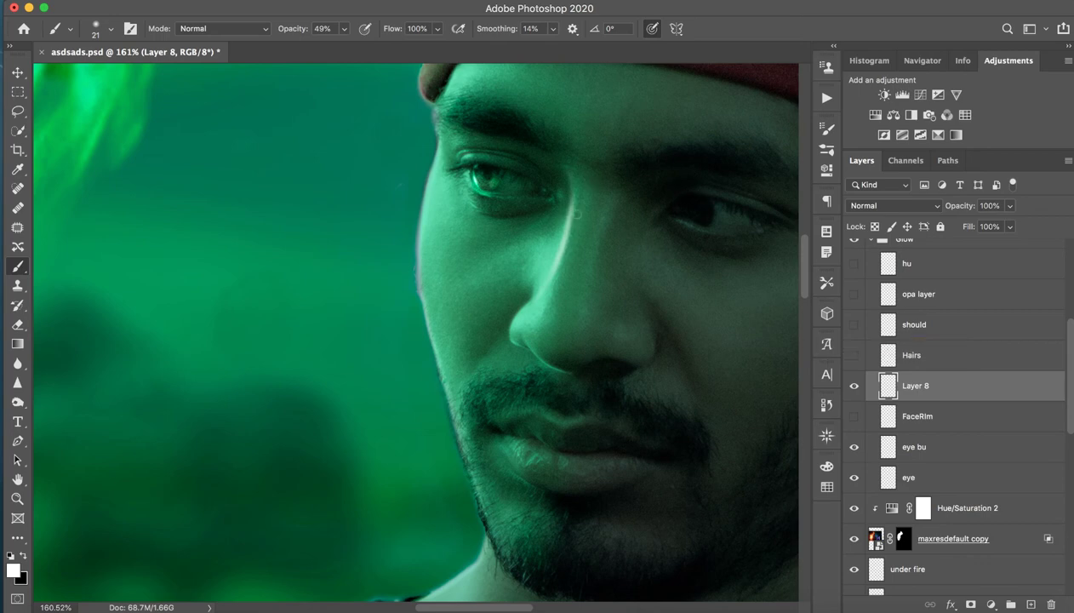
- Hide Layer 8 and compare the face rim light across the mouth, chin and bandana
left_click(854, 386)
left_click(854, 416)
left_click(854, 416)
left_click(854, 416)
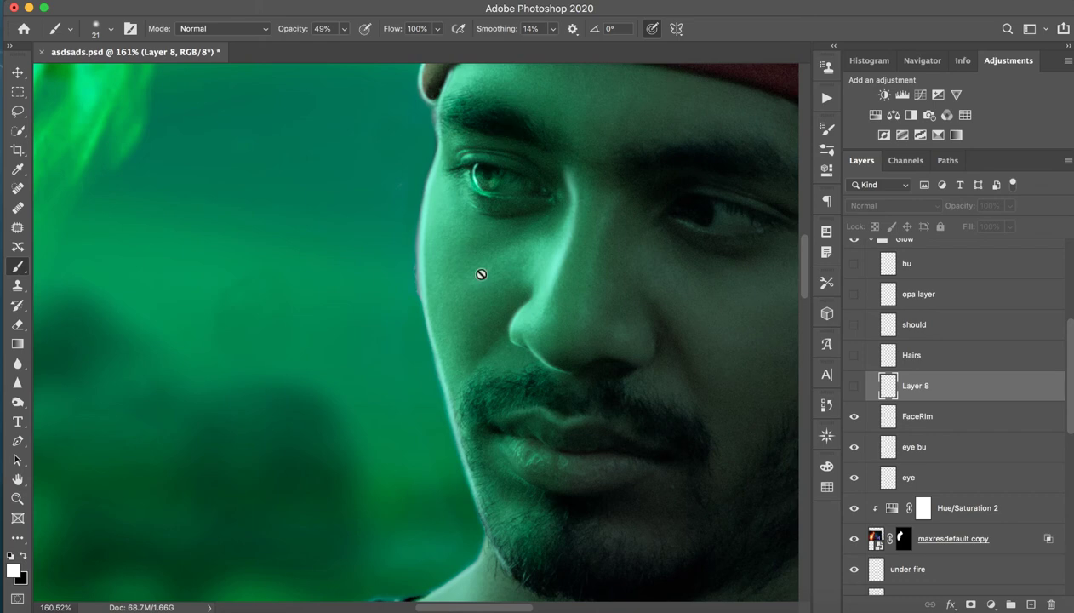
scroll(559, 254, "up", 3)
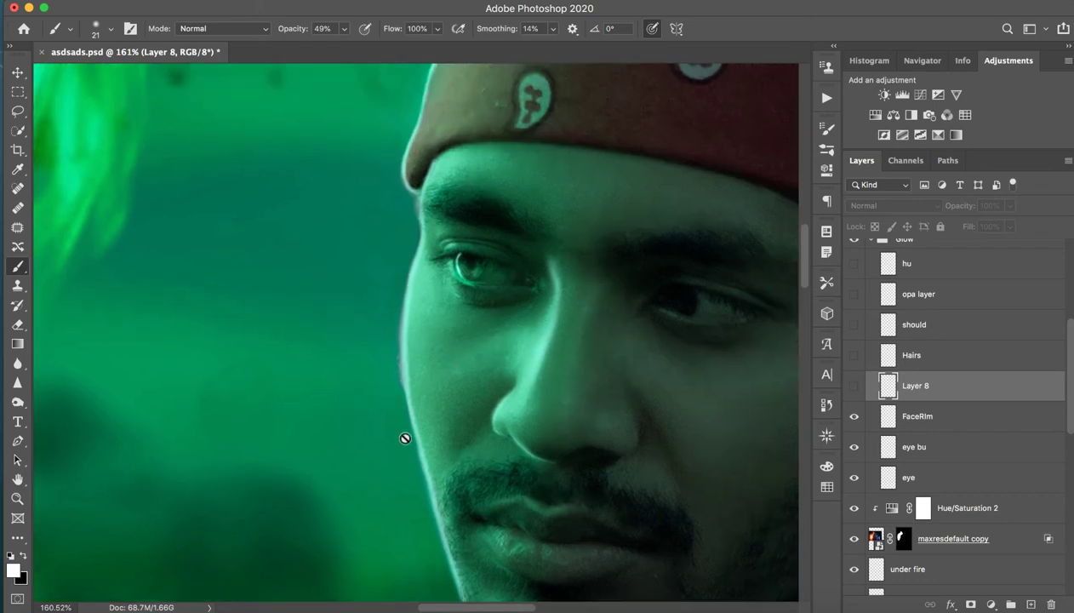
left_click_drag(479, 419, 434, 311)
left_click_drag(487, 551, 503, 413)
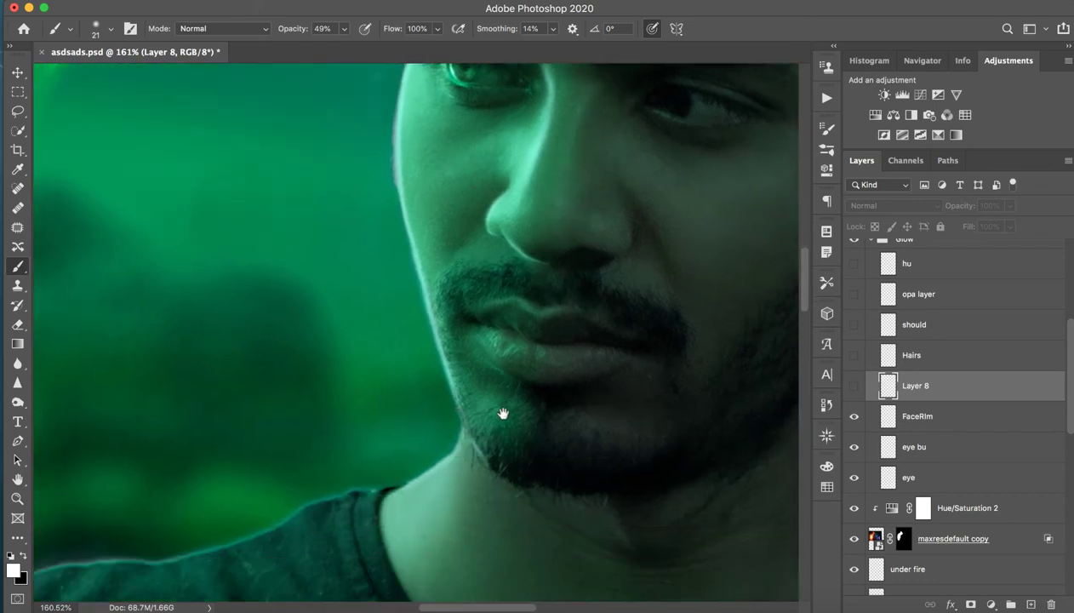
left_click_drag(508, 314, 456, 419)
left_click_drag(455, 228, 456, 128)
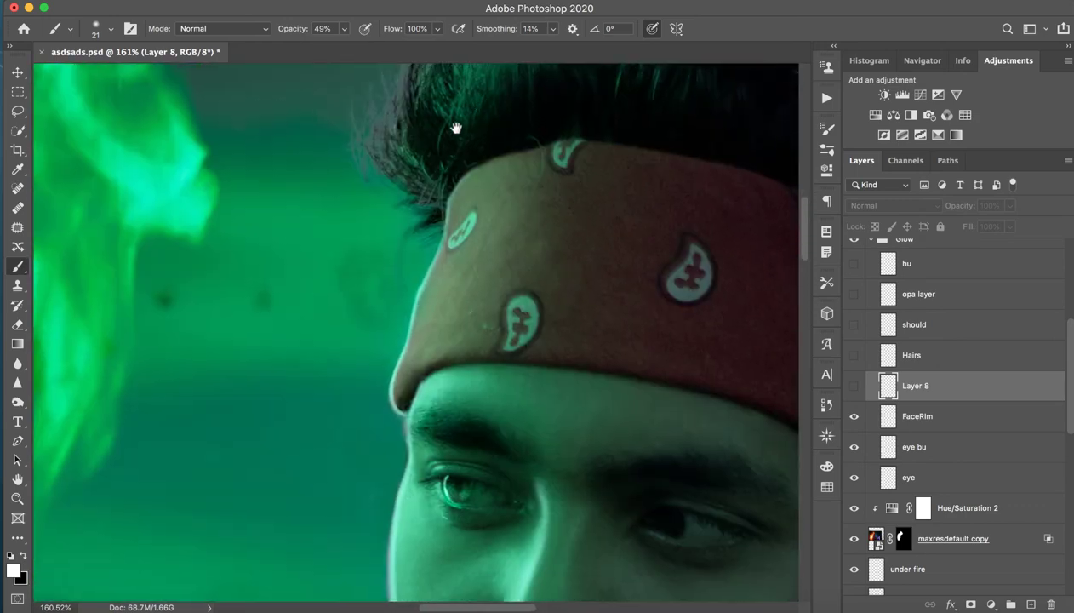
key("z")
left_click_drag(599, 304, 515, 287)
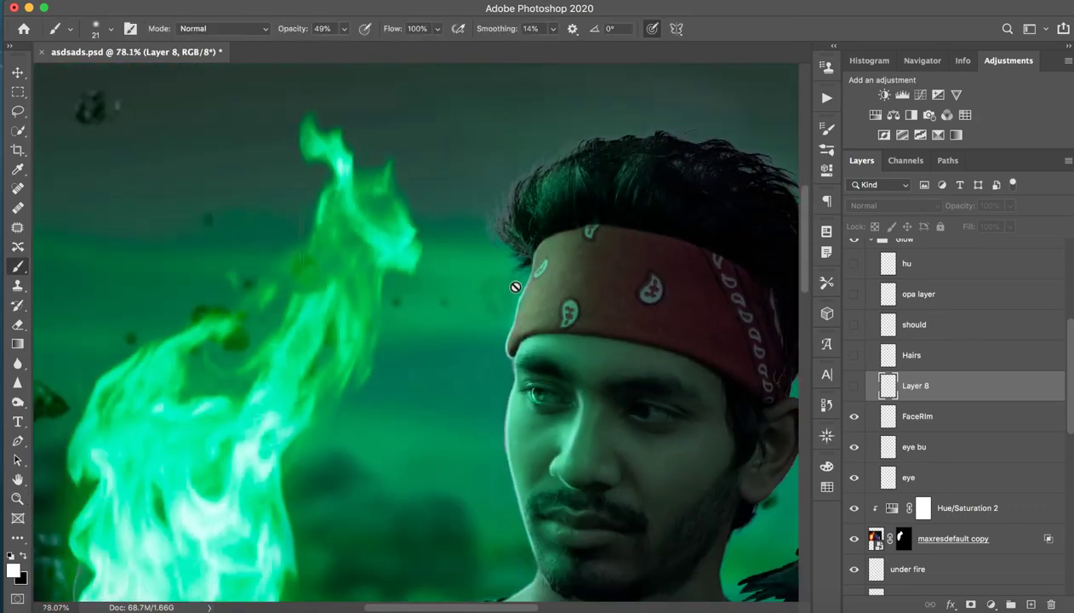
left_click_drag(623, 383, 611, 272)
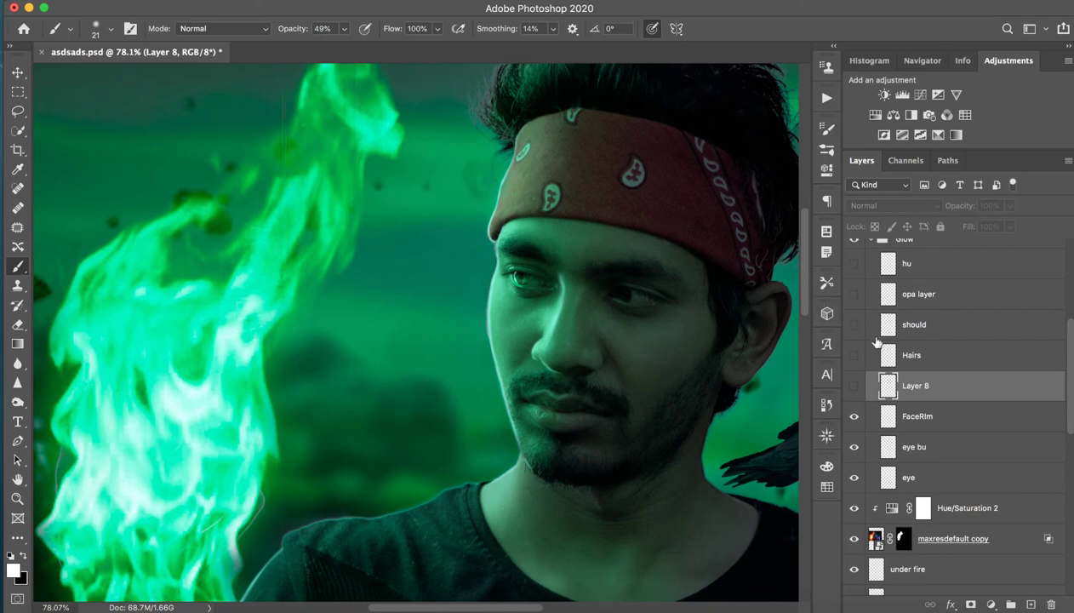
- Delete the empty Layer 8 and reframe the view around the face
left_click(854, 385)
left_click(853, 385)
left_click(854, 386)
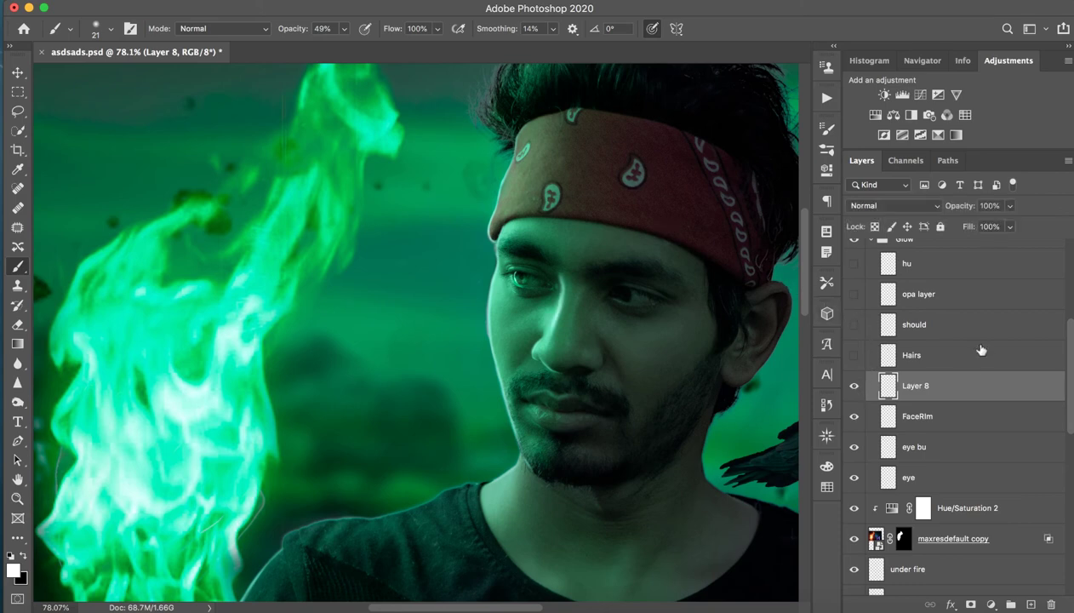
left_click(1052, 604)
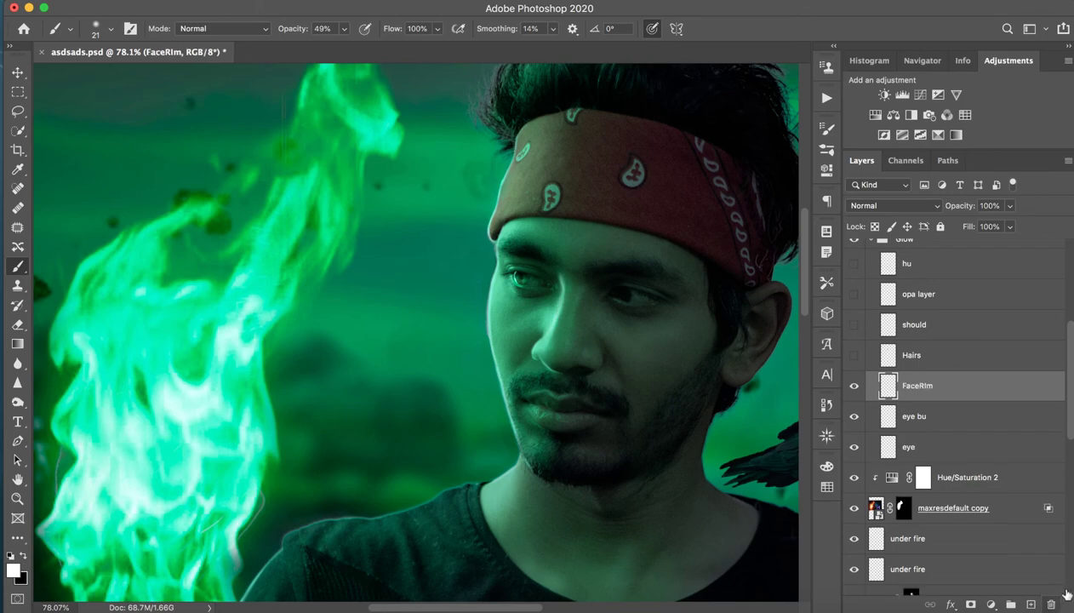
key("z")
left_click_drag(377, 346, 340, 351)
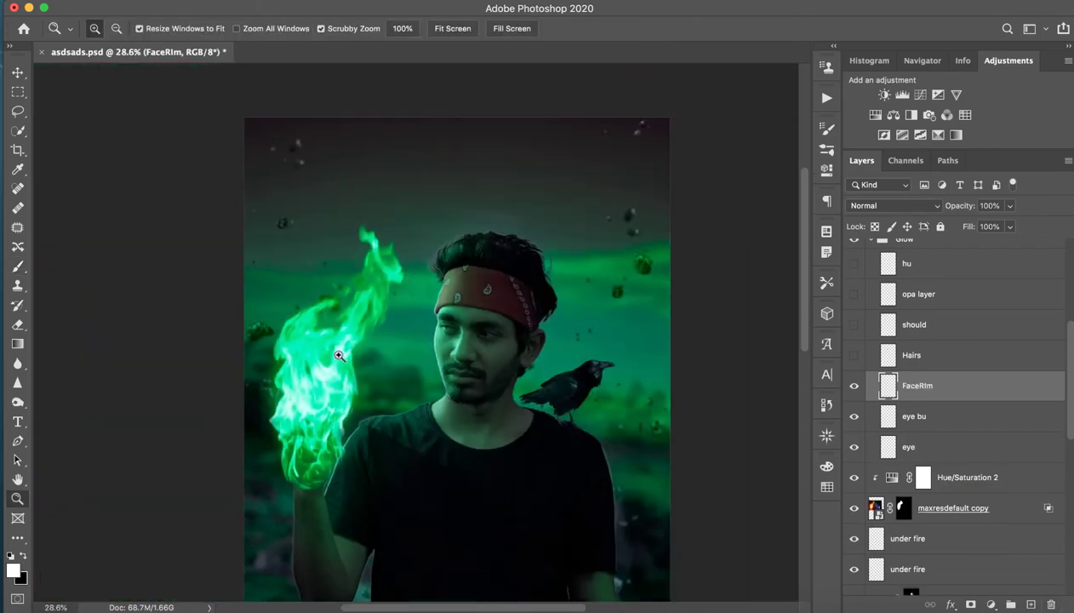
mouse_move(559, 341)
left_mouse_down()
mouse_move(483, 380)
mouse_move(443, 375)
left_mouse_up()
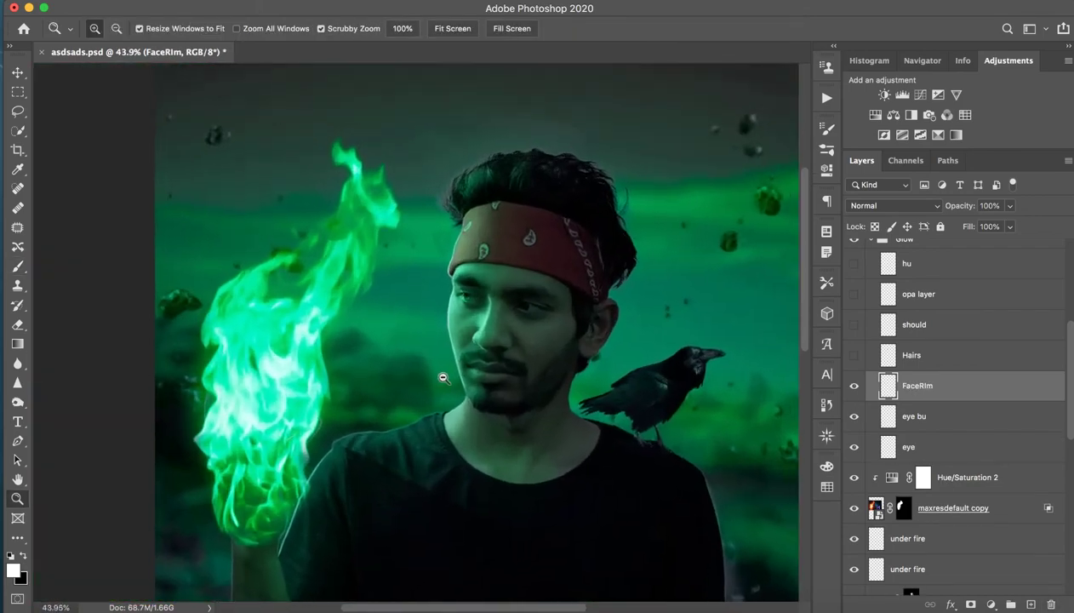
key("b")
- Compare the FaceRim rim light on and off, keep it visible, and select the Hairs layer
left_click(854, 385)
key("z")
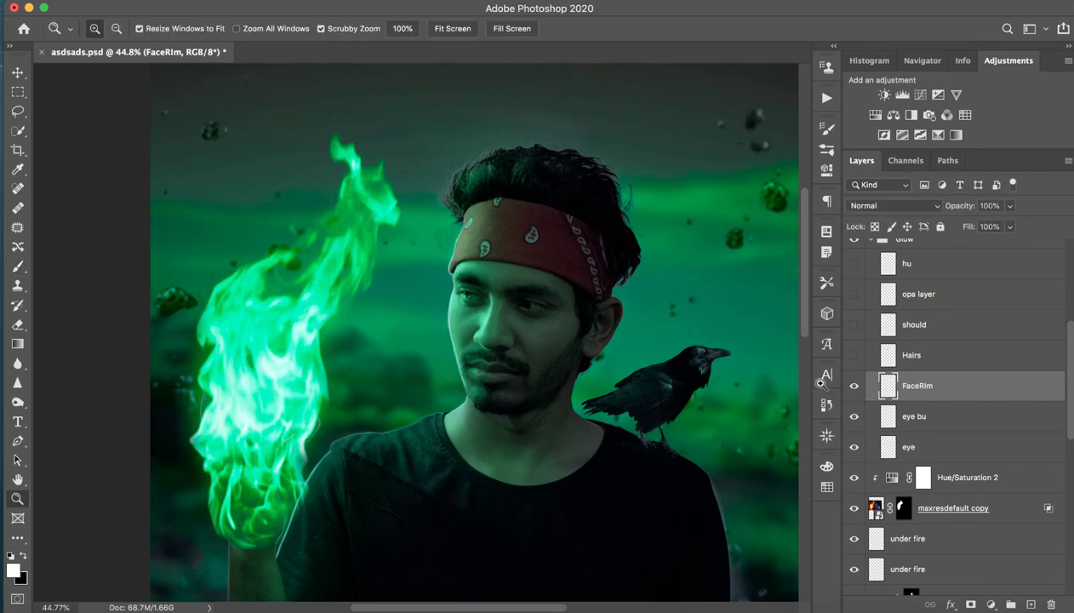
mouse_move(510, 379)
left_mouse_down()
mouse_move(432, 378)
mouse_move(666, 403)
mouse_move(644, 405)
left_mouse_up()
key("b")
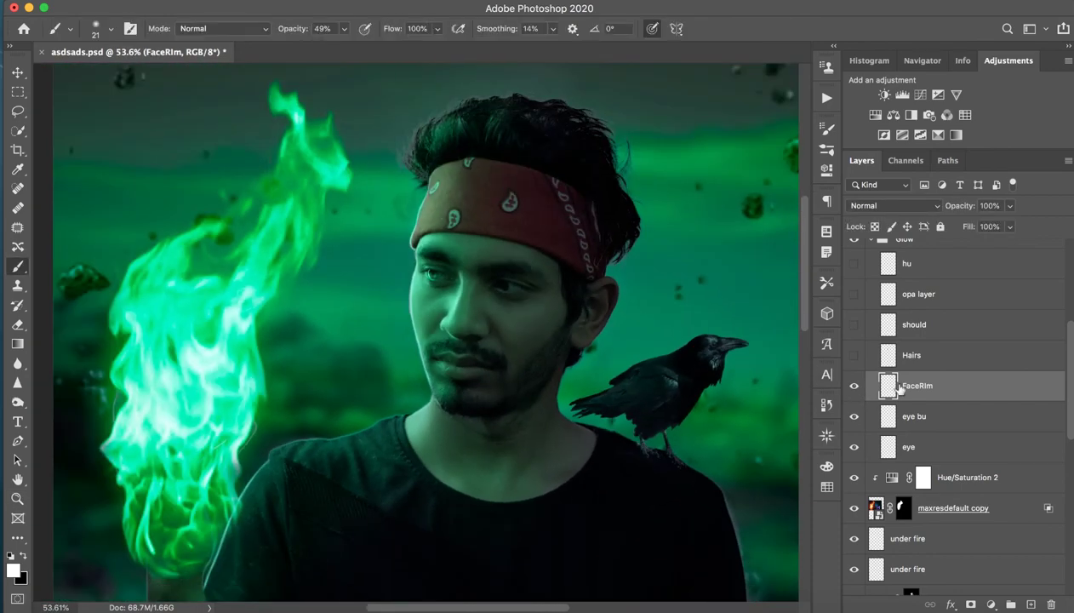
left_click(854, 387)
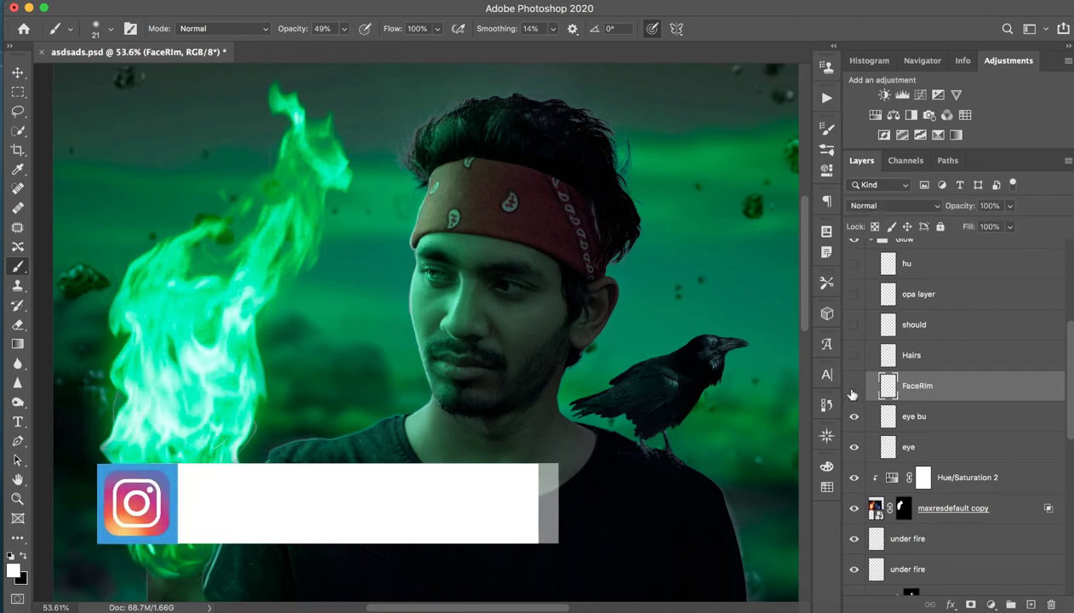
left_click(855, 389)
left_click(854, 388)
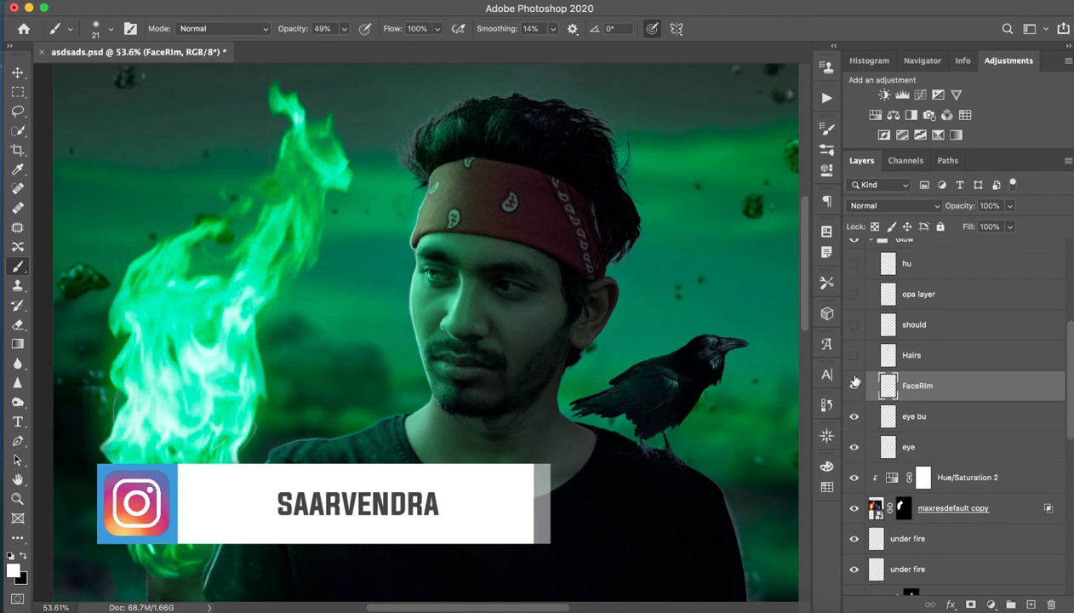
left_click(927, 353)
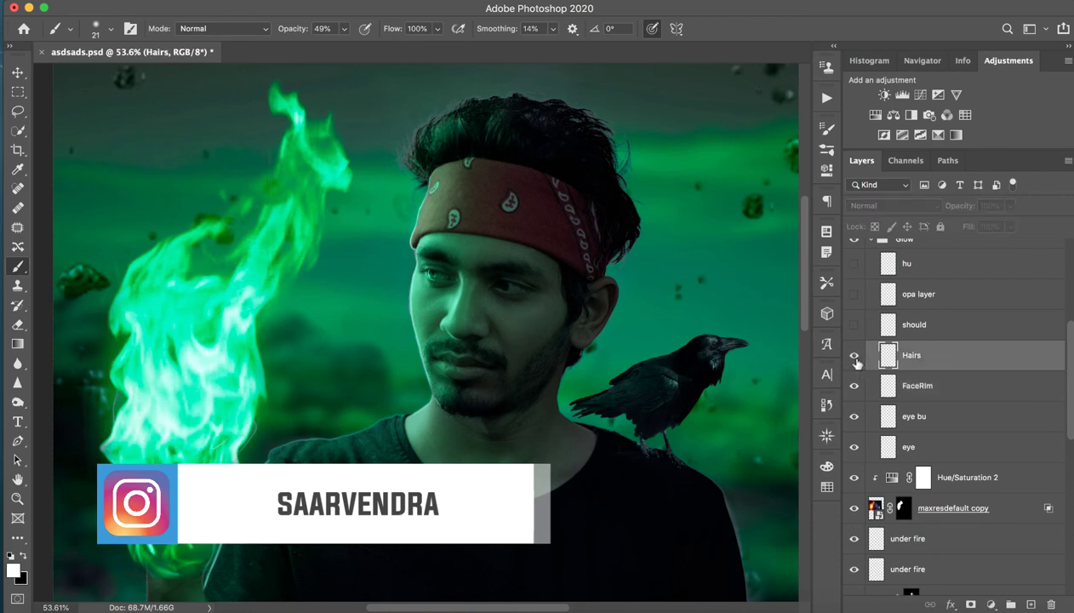
- Turn on the Hairs rim glow after comparing it on and off up close
left_click(854, 355)
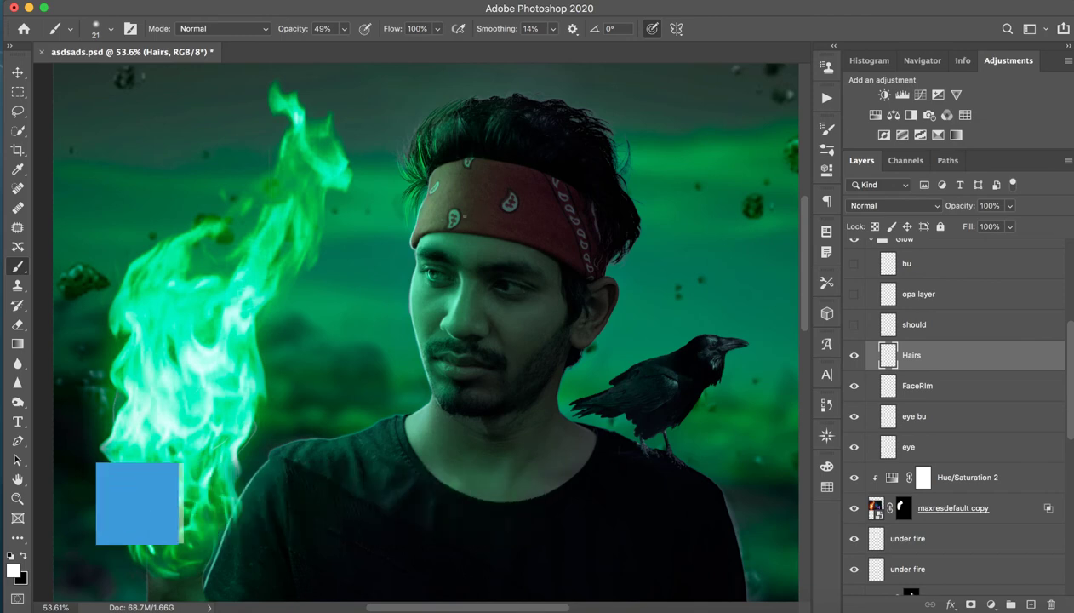
left_click(854, 356)
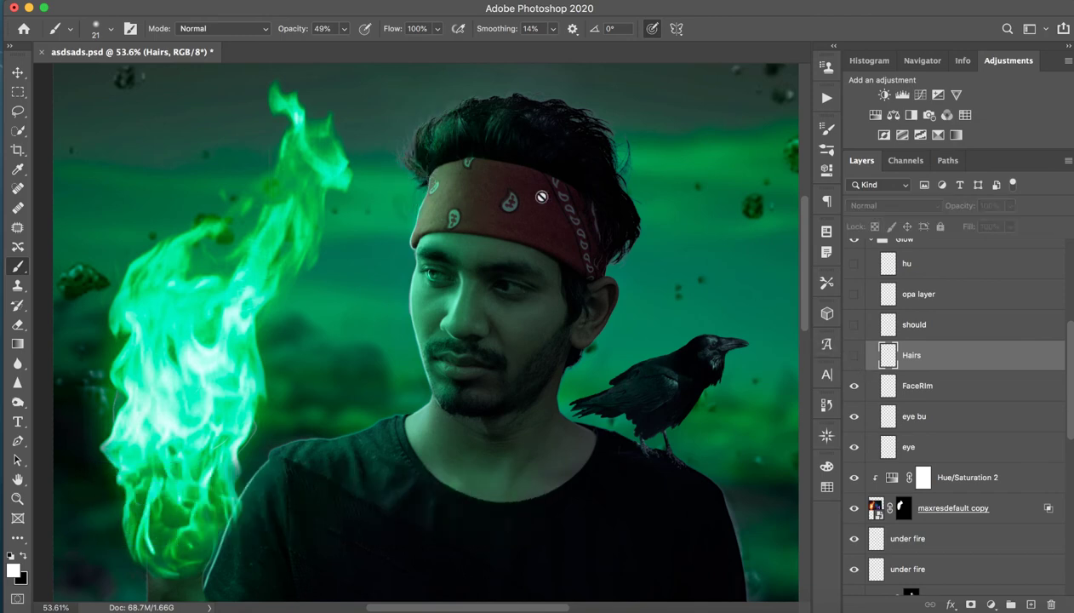
left_click(854, 356)
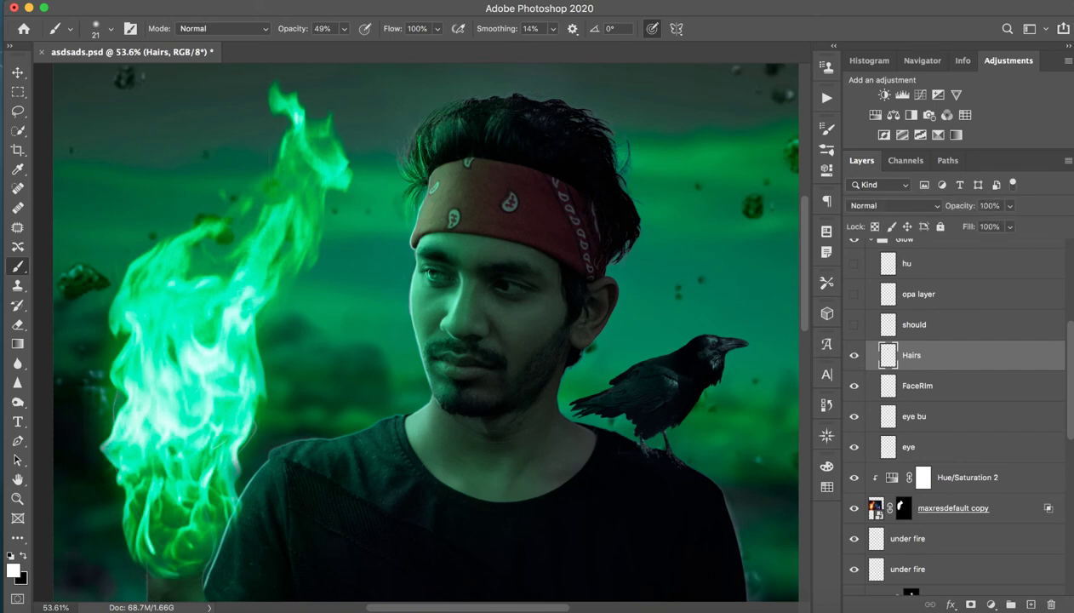
key("z")
mouse_move(417, 157)
left_mouse_down()
mouse_move(515, 139)
mouse_move(477, 148)
left_mouse_up()
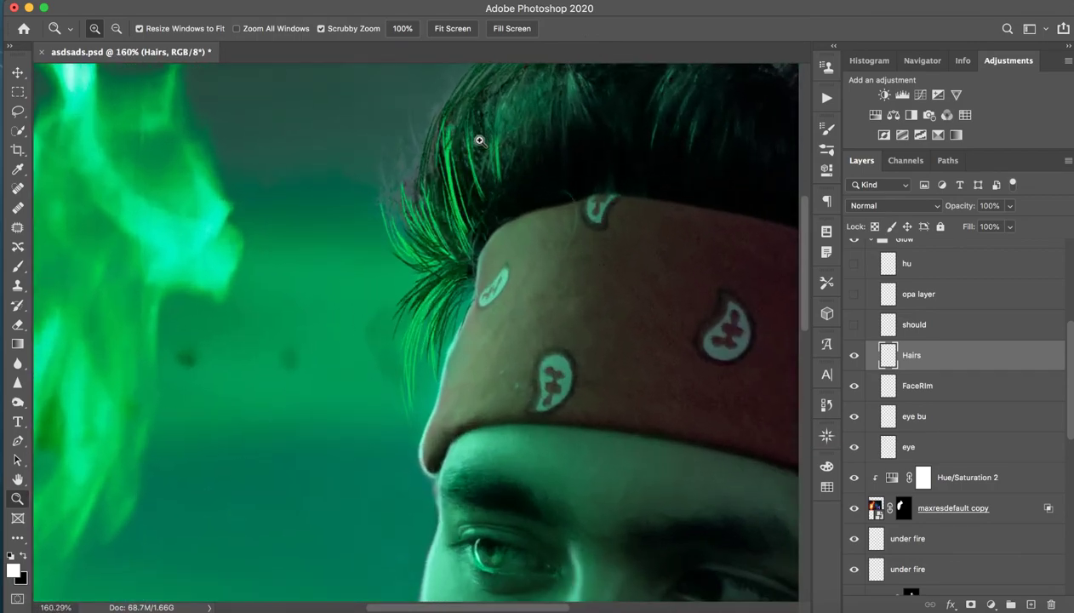
key("b")
key("z")
left_click_drag(506, 185, 417, 177)
key("b")
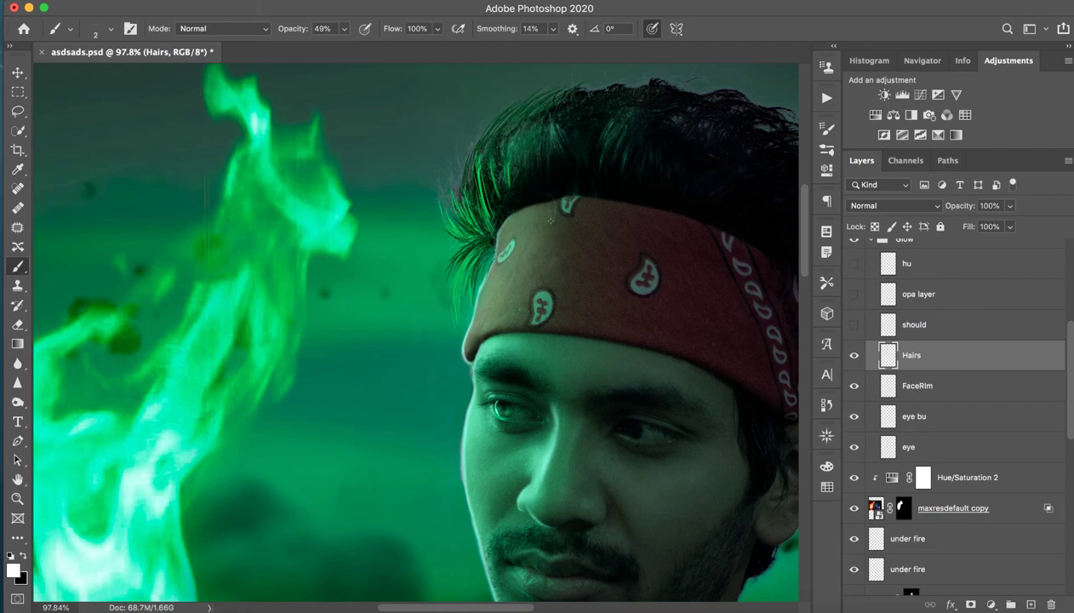
mouse_move(549, 240)
left_mouse_down()
mouse_move(509, 285)
mouse_move(516, 179)
mouse_move(423, 237)
mouse_move(448, 234)
left_mouse_up()
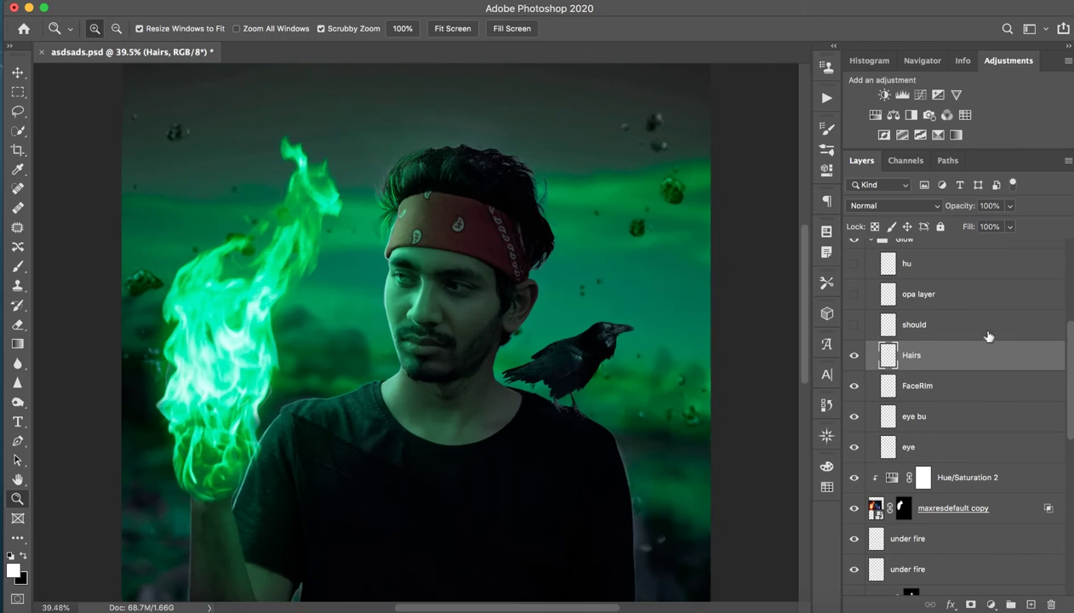
- Turn on the should layer's shoulder rim light and compare it on the shoulder
left_click(975, 333)
left_click(853, 325)
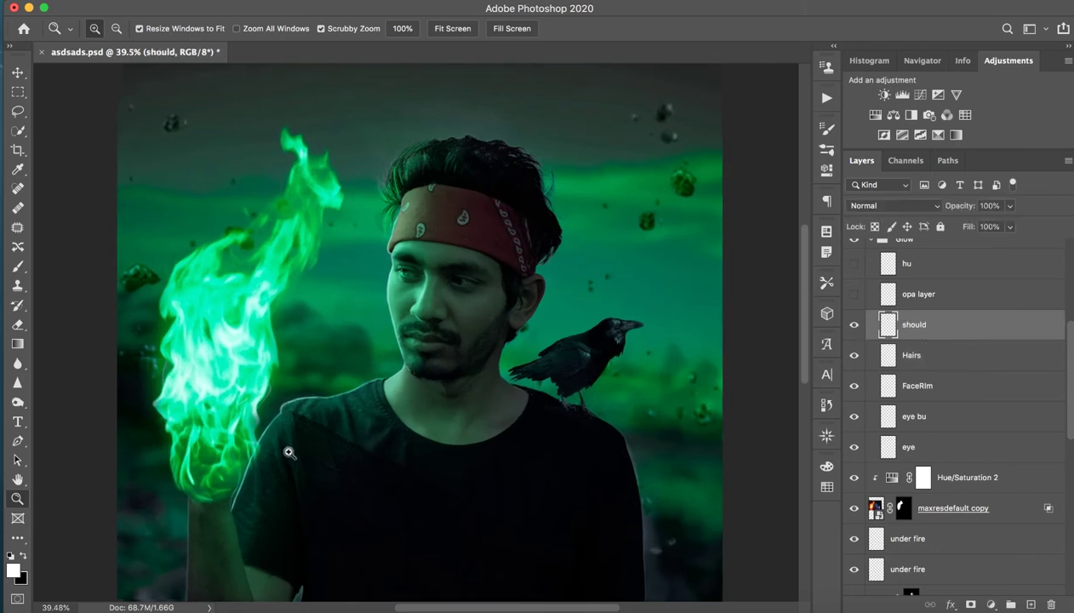
mouse_move(288, 450)
left_mouse_down()
mouse_move(324, 414)
mouse_move(285, 374)
left_mouse_up()
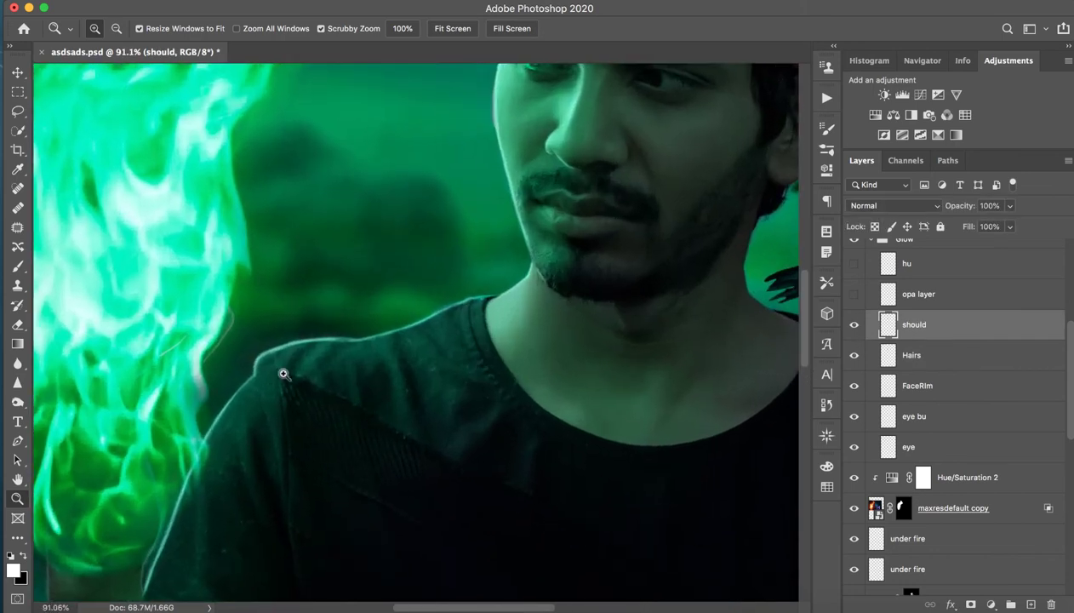
left_click(851, 326)
left_click(851, 329)
- Compare the opa layer glow on and off, leaving it hidden
left_click(856, 295)
mouse_move(782, 322)
left_mouse_down()
mouse_move(458, 359)
mouse_move(399, 355)
left_mouse_up()
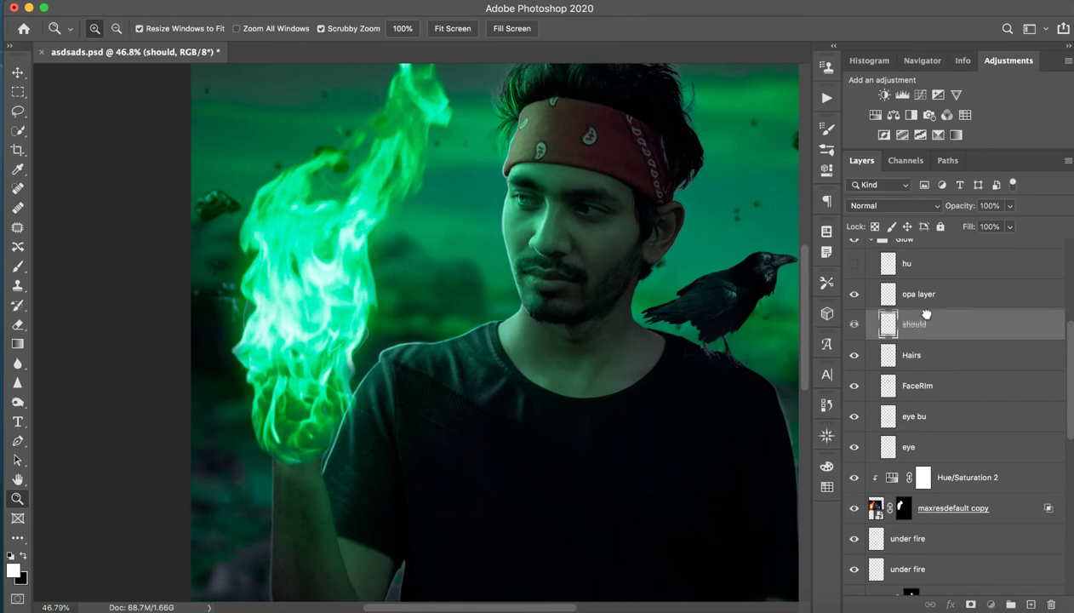
left_click(927, 298)
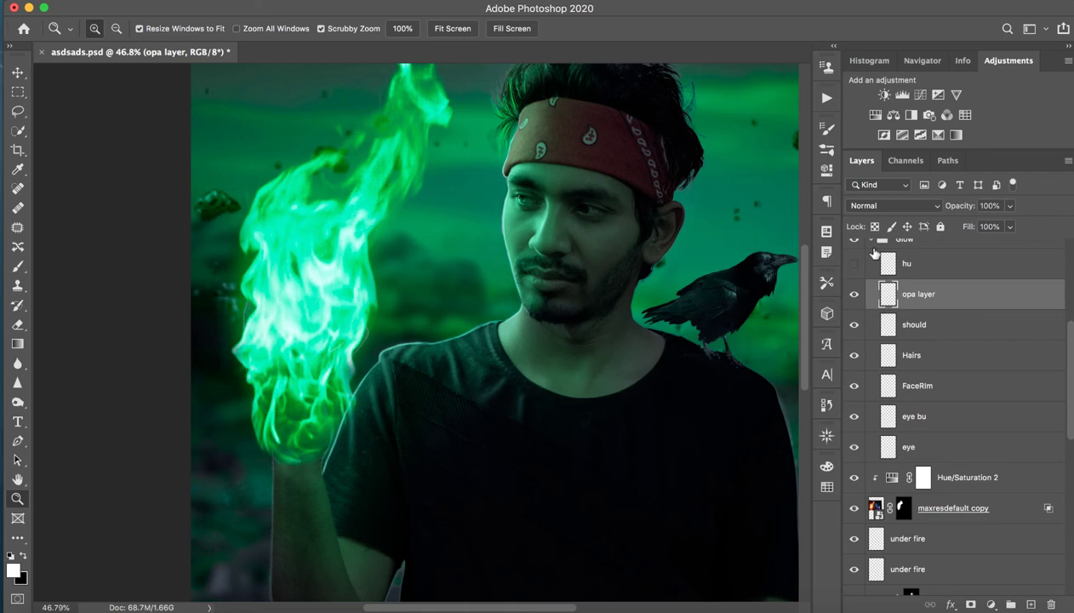
left_click(855, 294)
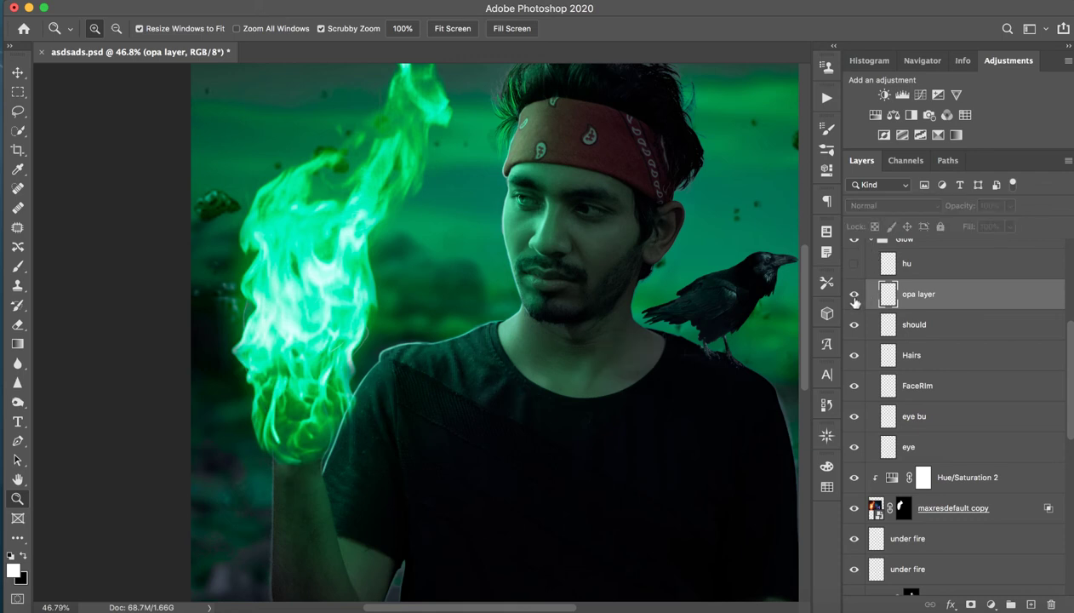
left_click(855, 294)
left_click(854, 293)
left_click(855, 294)
left_click(855, 293)
double_click(854, 298)
double_click(854, 298)
left_click(854, 298)
double_click(854, 298)
left_click(854, 298)
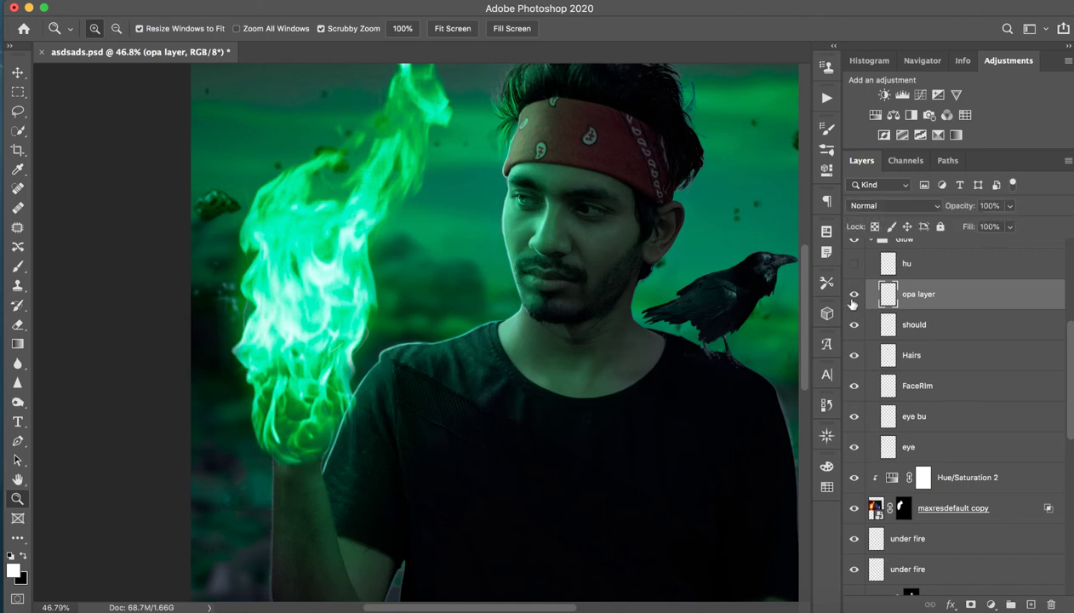
left_click(853, 298)
left_click(854, 298)
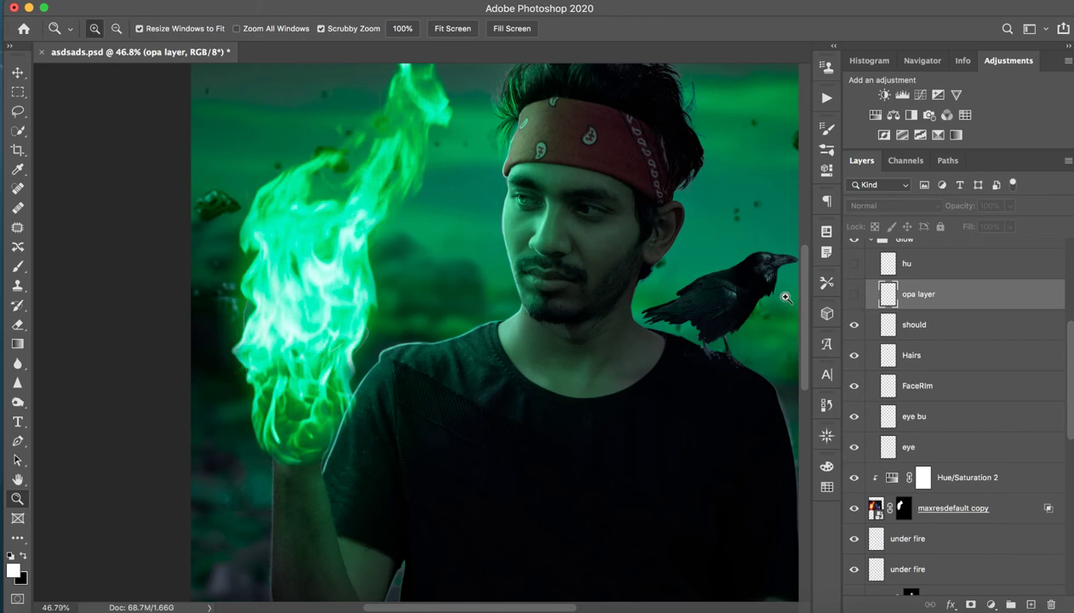
- Add a new layer and set the brush to size 108 at about 11% opacity
left_click_drag(475, 403, 735, 351)
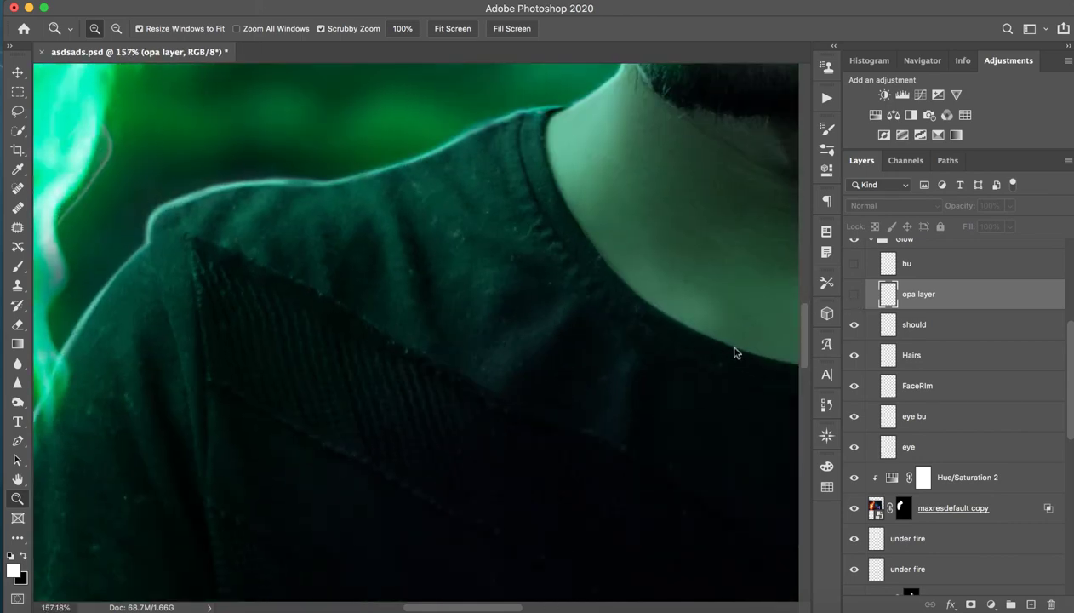
left_click(1029, 603)
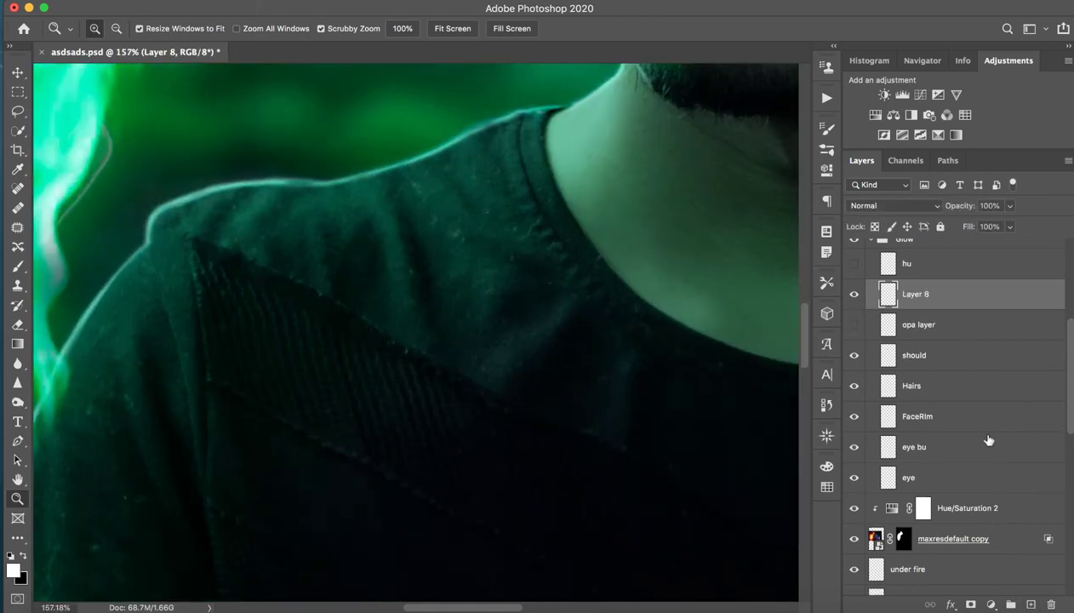
left_click(17, 266)
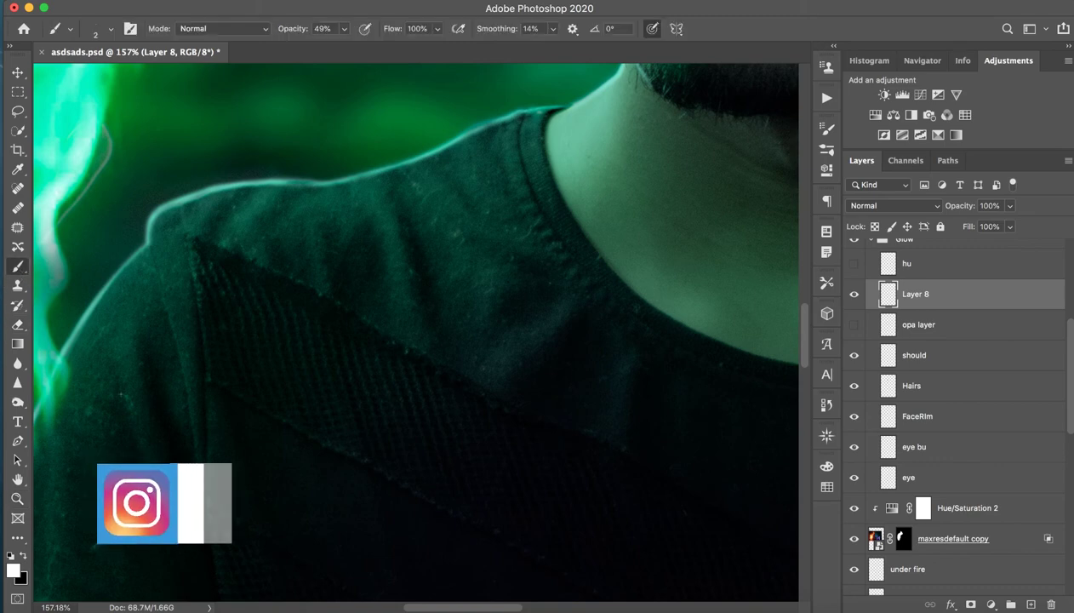
left_click_drag(335, 223, 358, 251)
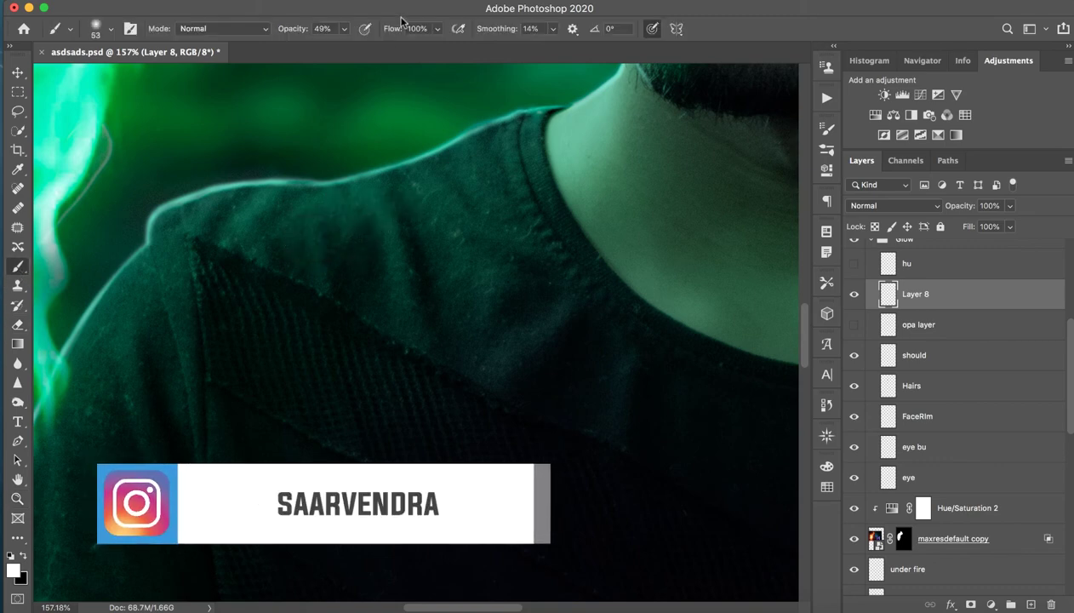
left_click_drag(287, 38, 274, 31)
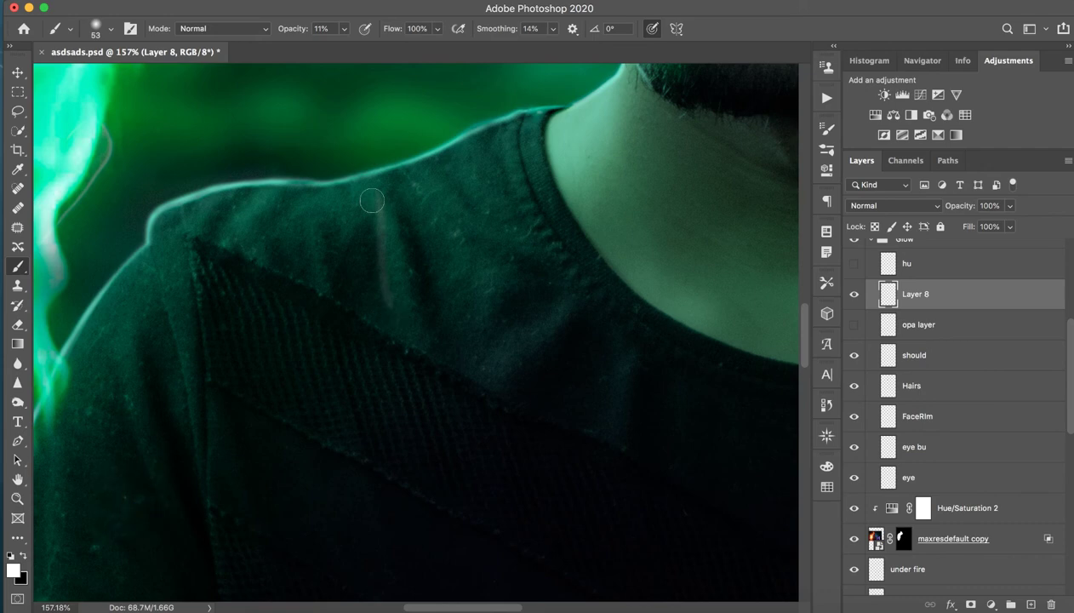
left_click_drag(371, 208, 391, 208)
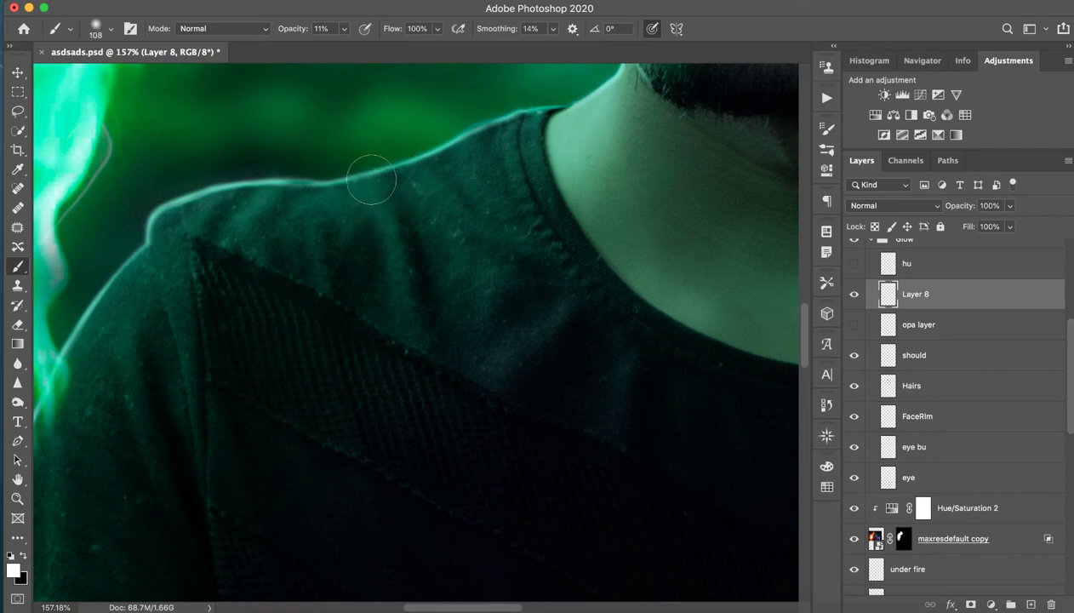
- Paint soft light streaks down and across the shirt's shoulder
mouse_move(373, 211)
left_mouse_down()
mouse_move(390, 333)
mouse_move(360, 173)
mouse_move(402, 316)
left_mouse_up()
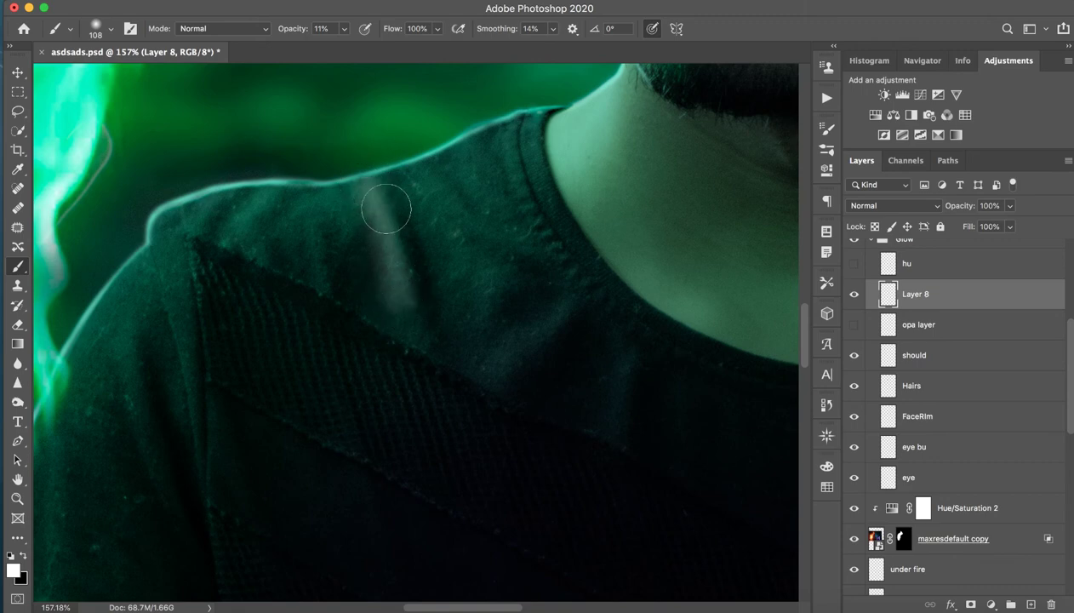
left_click_drag(442, 214, 437, 238)
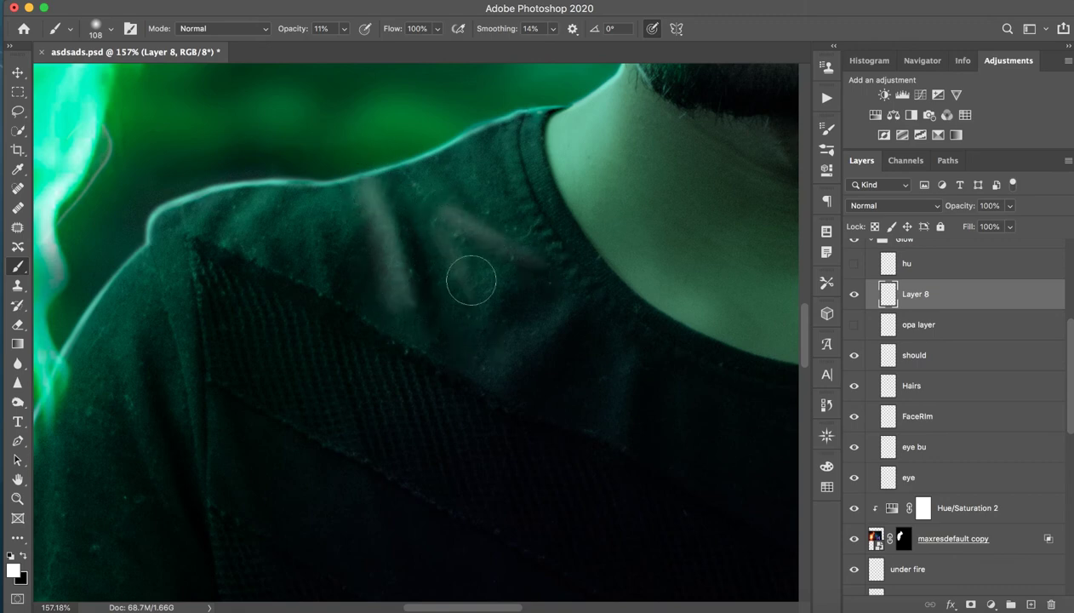
left_click_drag(555, 298, 490, 368)
left_click_drag(616, 341, 613, 400)
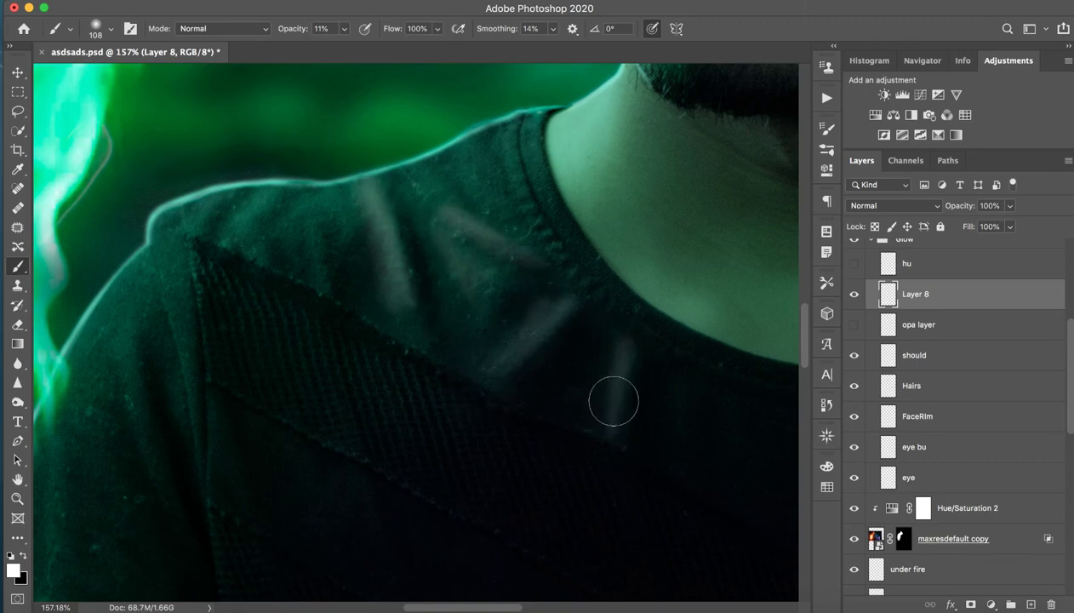
key("z")
left_click(650, 384, "alt")
key("b")
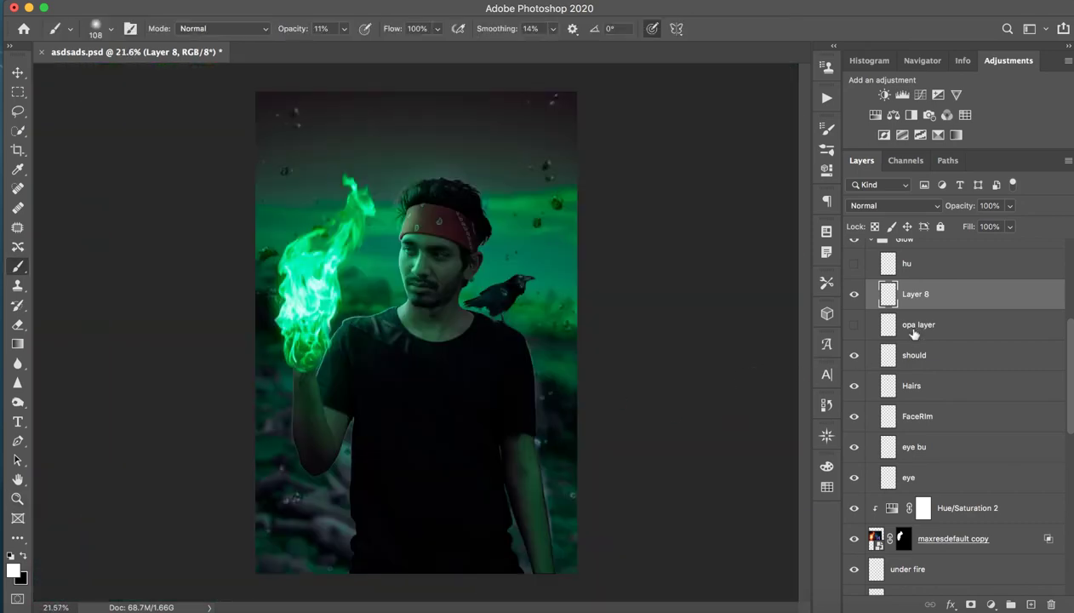
- Compare the image with and without Layer 8's strokes
left_click(855, 295)
left_click(854, 297)
left_click(853, 298)
left_click(853, 299)
left_click(853, 304)
left_click(854, 300)
left_click(856, 298)
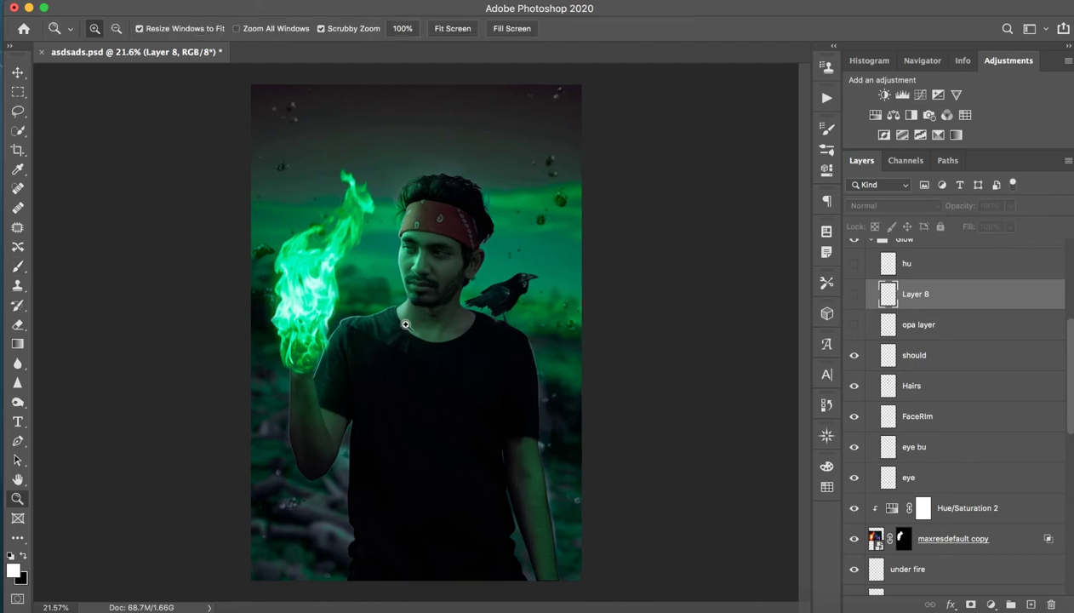
- Make Layer 8 visible again and extend the light streaks across the shoulder
left_click_drag(408, 319, 511, 319)
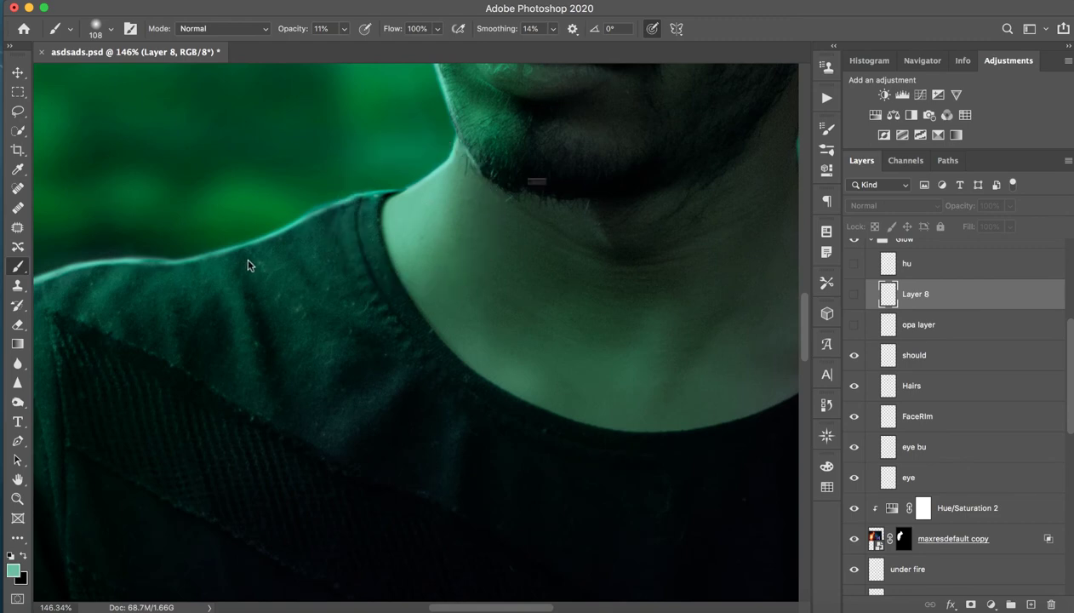
left_click(251, 266)
left_click(638, 217)
left_click(854, 295)
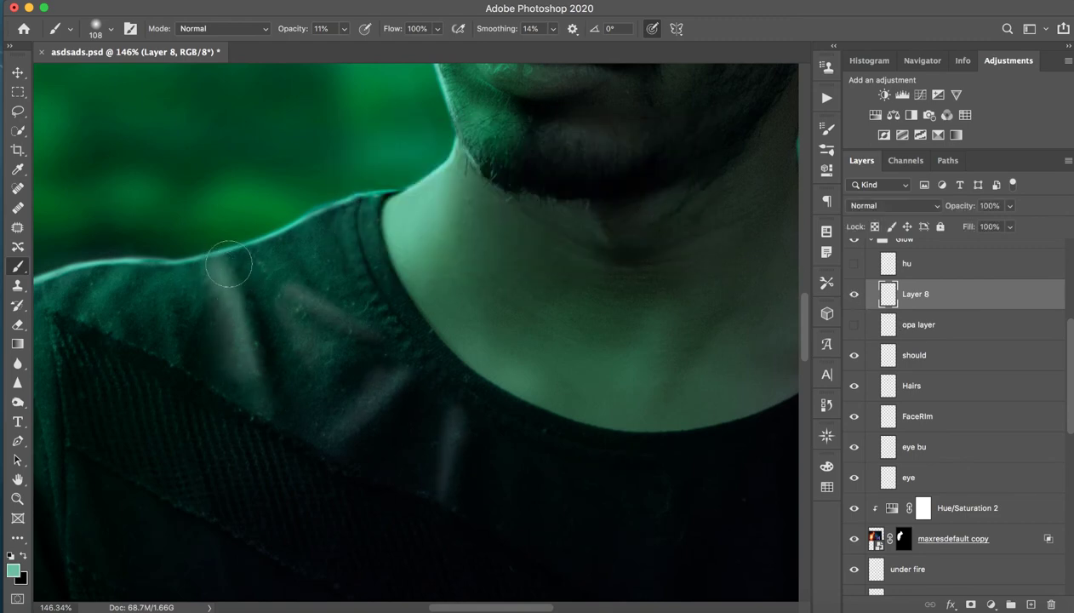
mouse_move(228, 264)
left_mouse_down()
mouse_move(264, 372)
mouse_move(365, 351)
mouse_move(345, 329)
mouse_move(385, 375)
mouse_move(391, 419)
mouse_move(431, 444)
left_mouse_up()
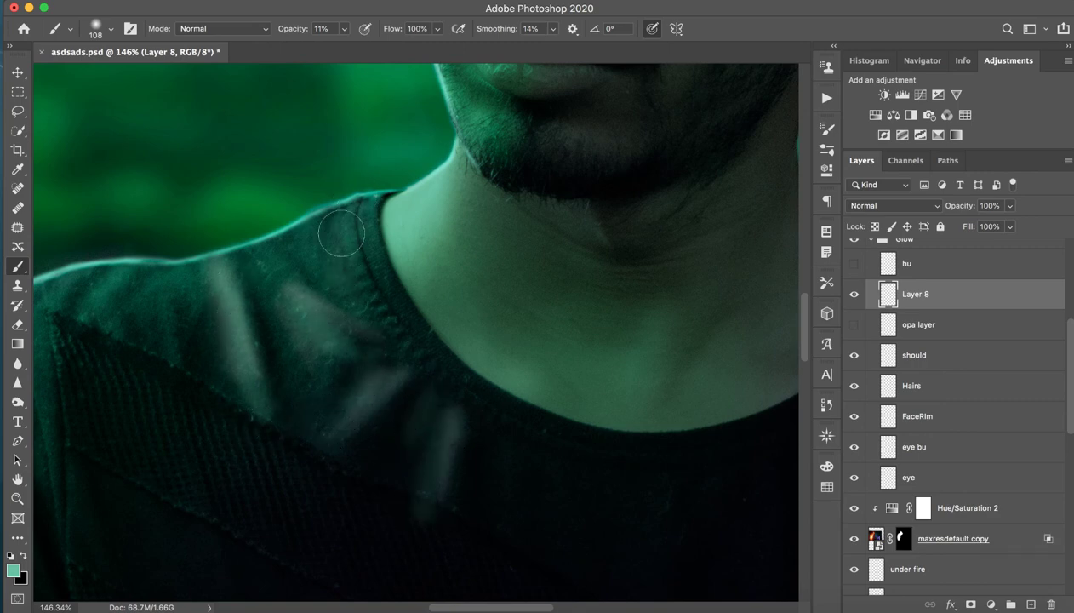
key("z")
scroll(474, 400, "down", 5)
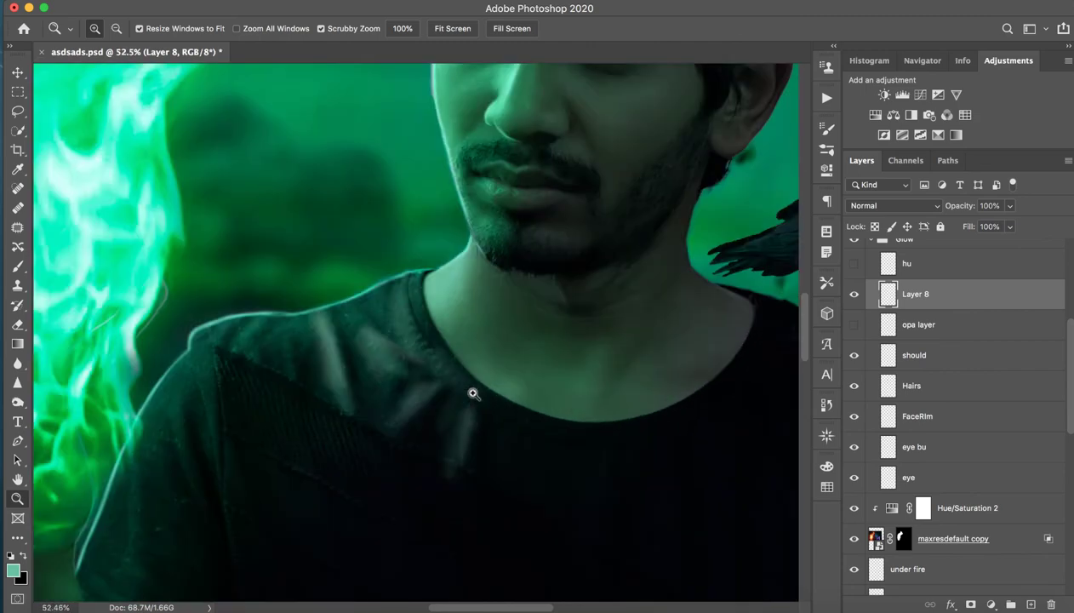
scroll(474, 393, "up", 4)
key("b")
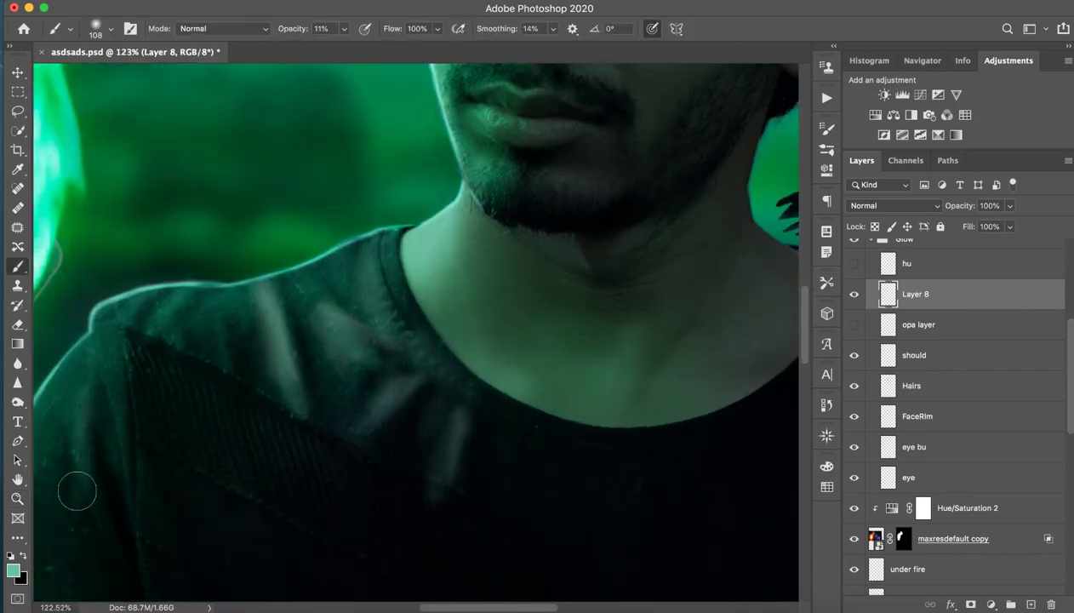
left_click_drag(76, 491, 189, 324)
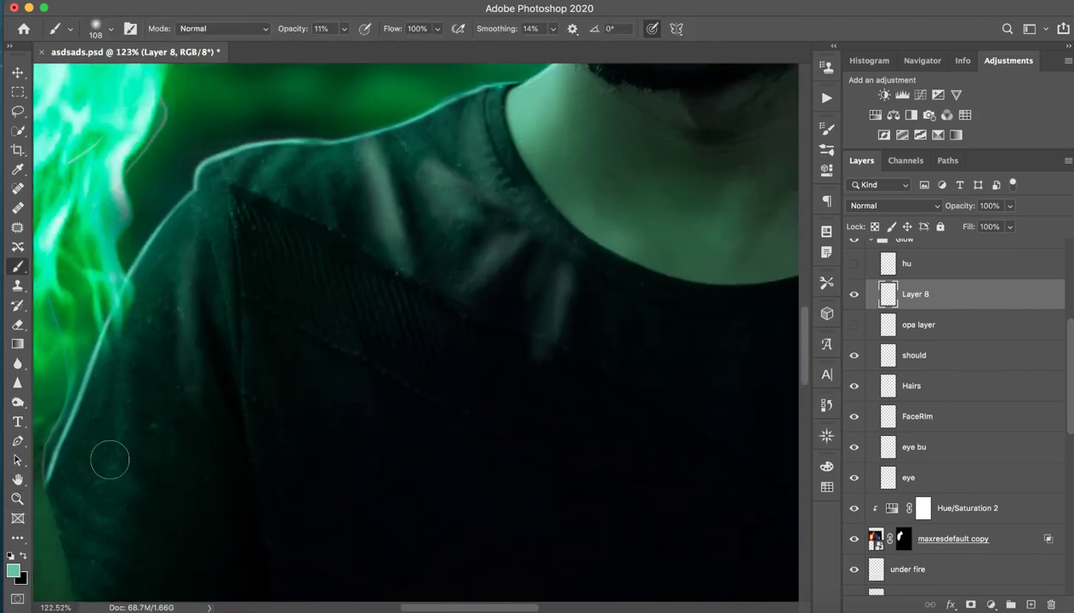
mouse_move(150, 355)
left_mouse_down()
mouse_move(223, 268)
mouse_move(188, 316)
left_mouse_up()
- View the full image with and without the strokes, leaving Layer 8 on
key("z")
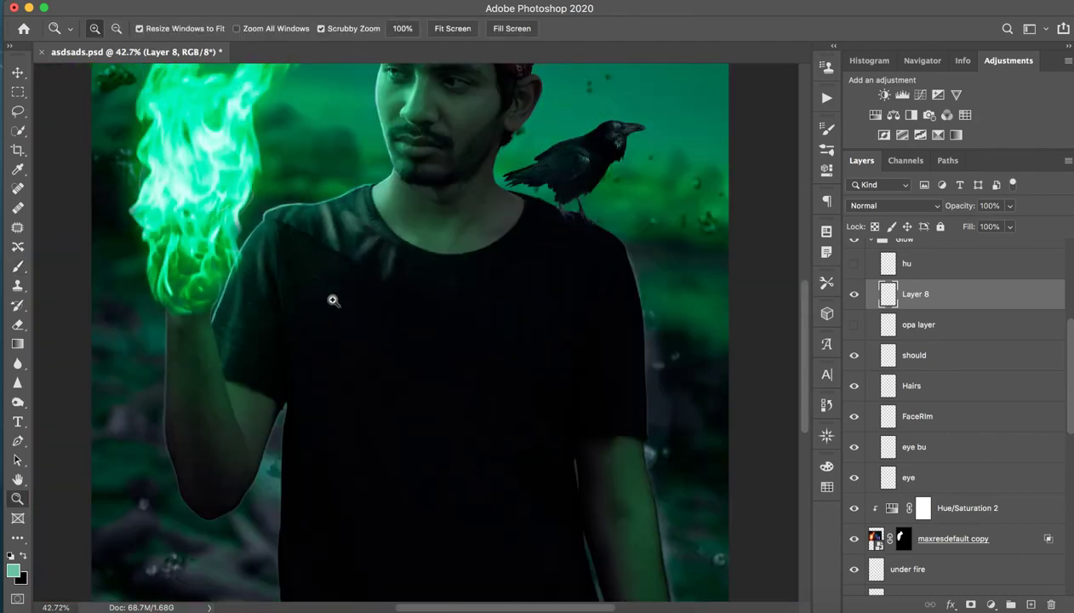
key("b")
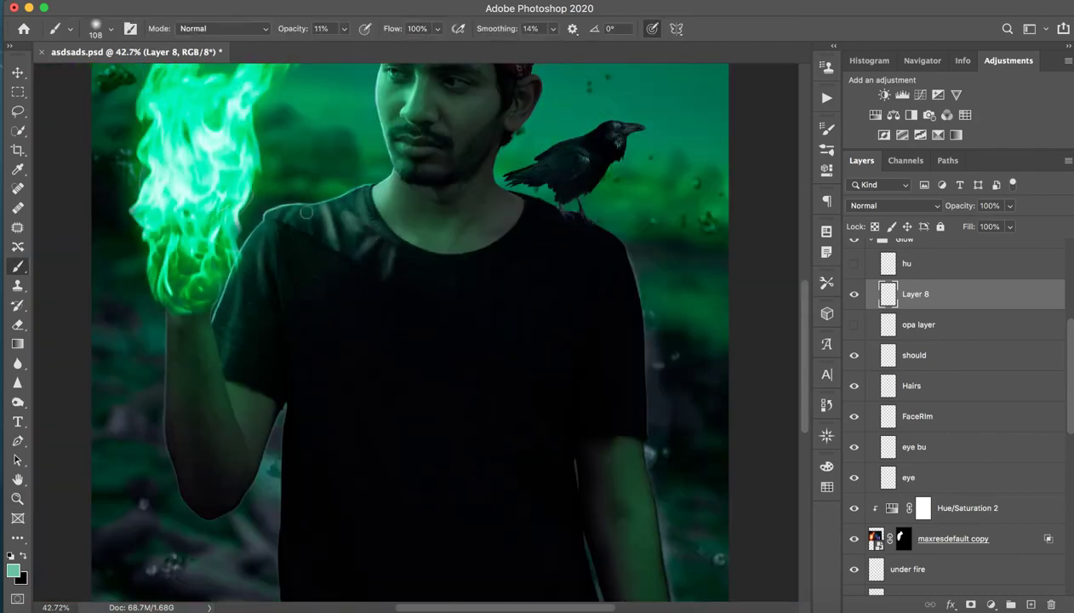
key("z")
left_click_drag(557, 245, 511, 244)
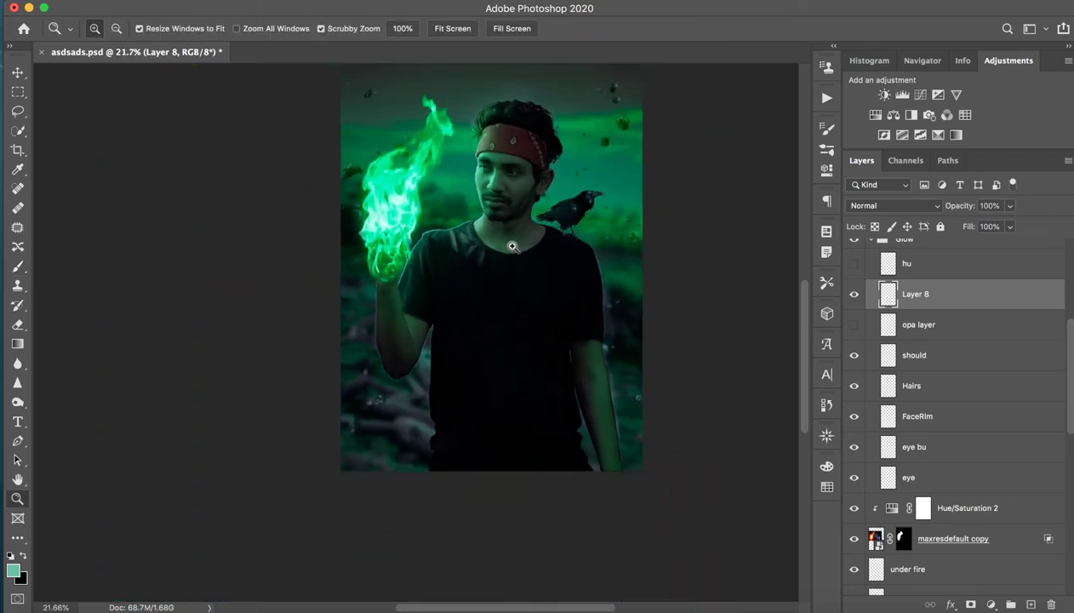
left_click(854, 295)
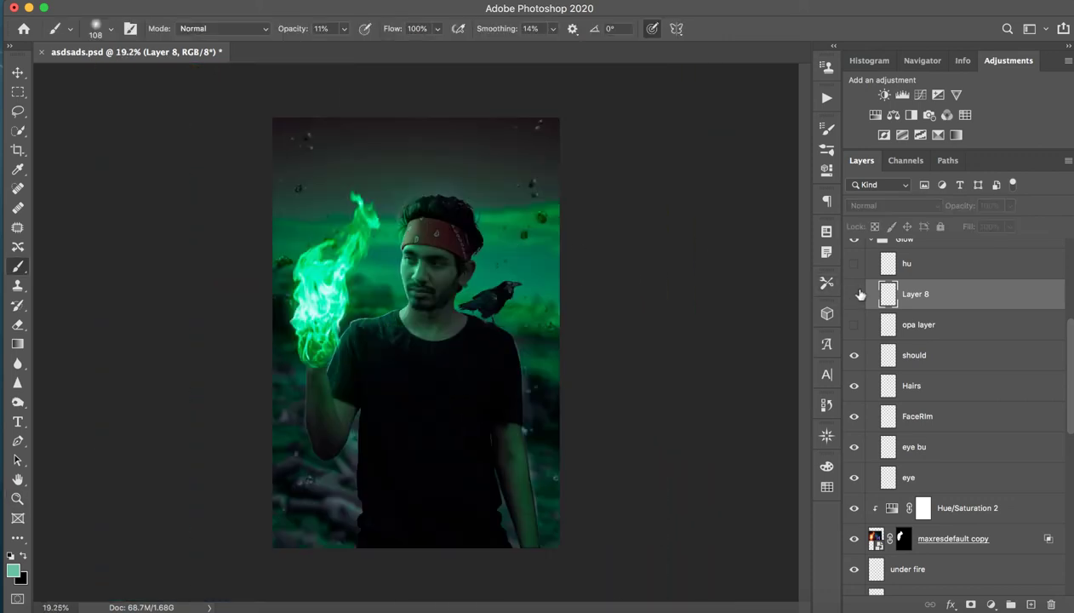
left_click(854, 295)
left_click(855, 295)
left_click(855, 295)
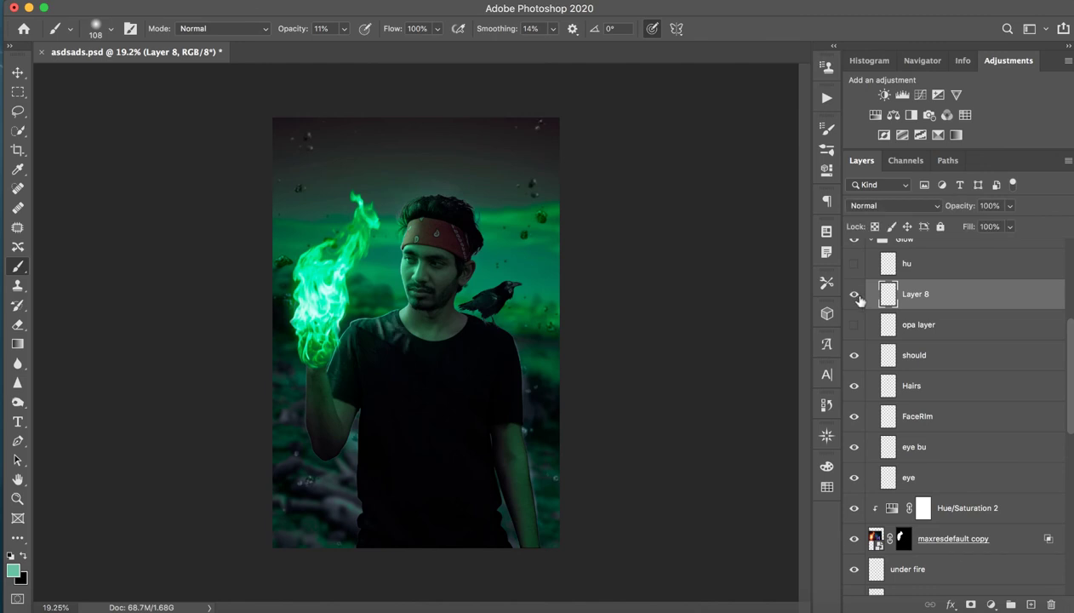
left_click_drag(1066, 602, 1062, 606)
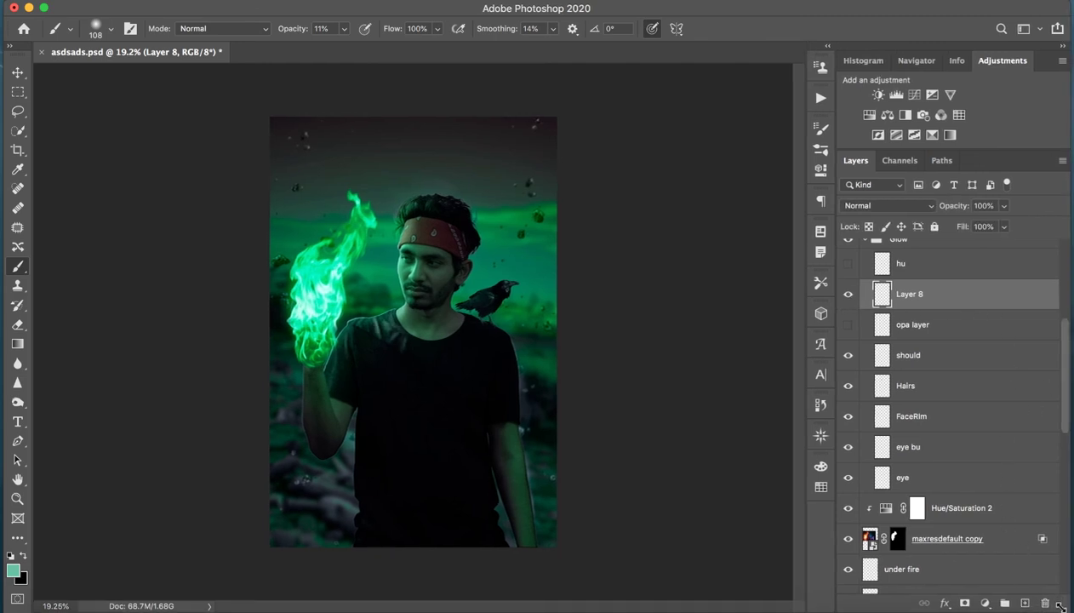
- Delete Layer 8 with the shoulder strokes, undoing a trial Brightness/Contrast adjustment
left_click(1045, 602)
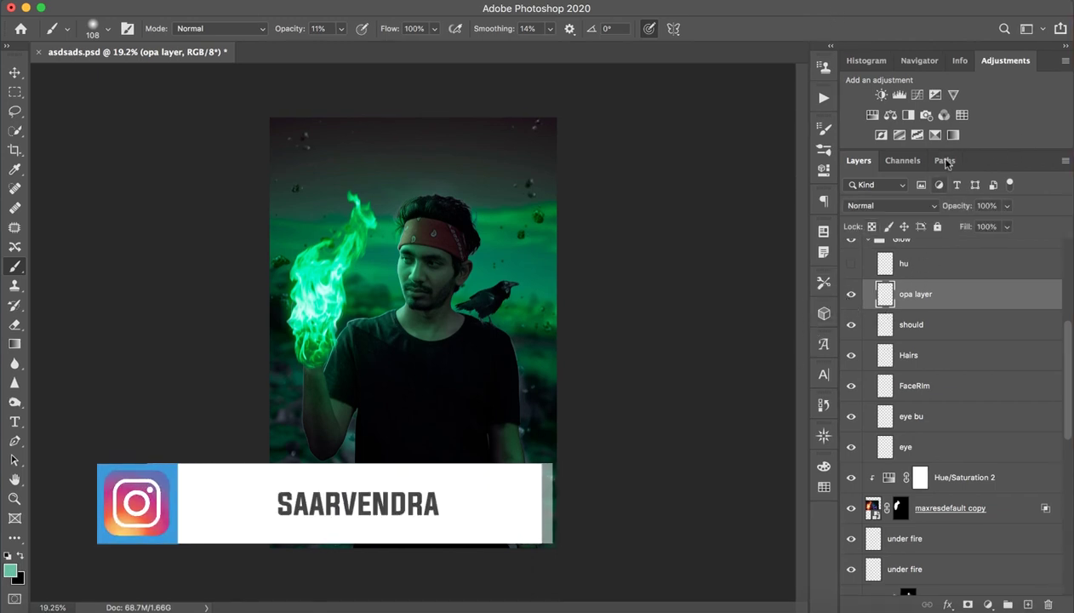
left_click(882, 93)
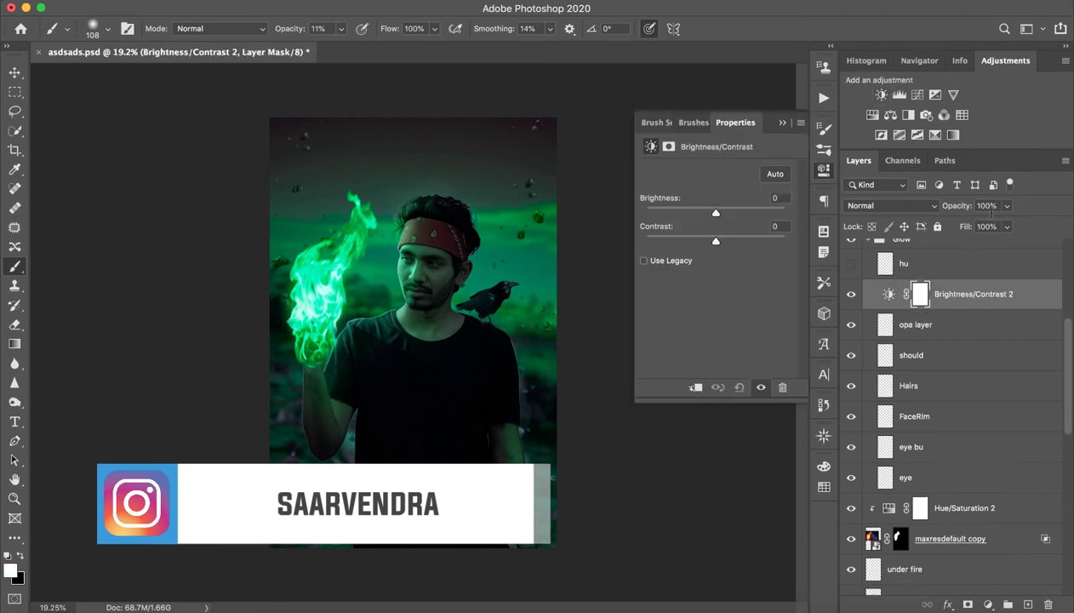
key("ctrl+z")
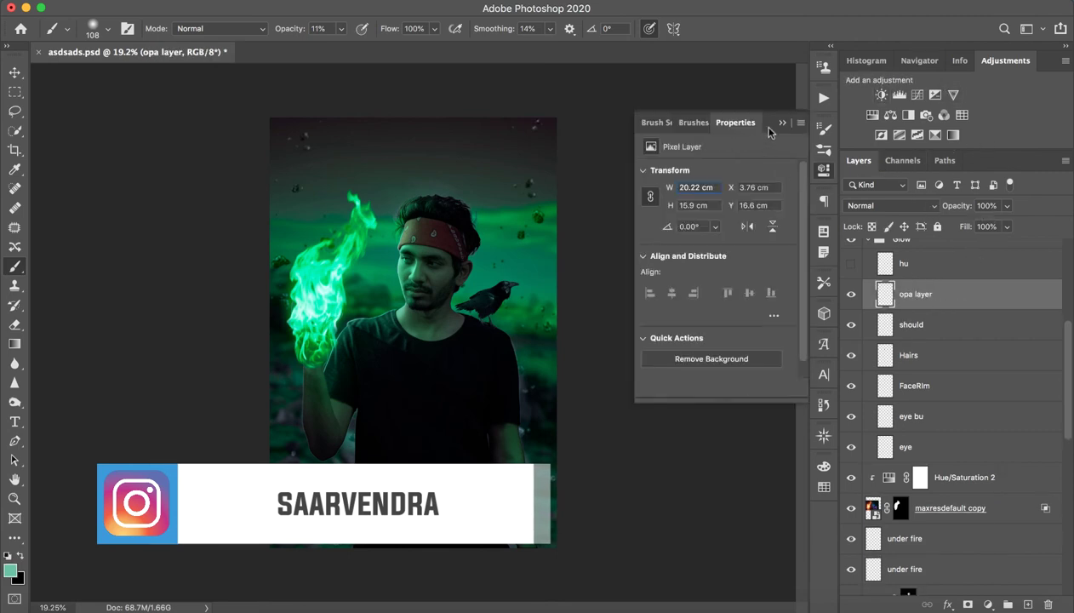
key("z")
mouse_move(312, 328)
left_mouse_down()
mouse_move(355, 338)
mouse_move(399, 327)
left_mouse_up()
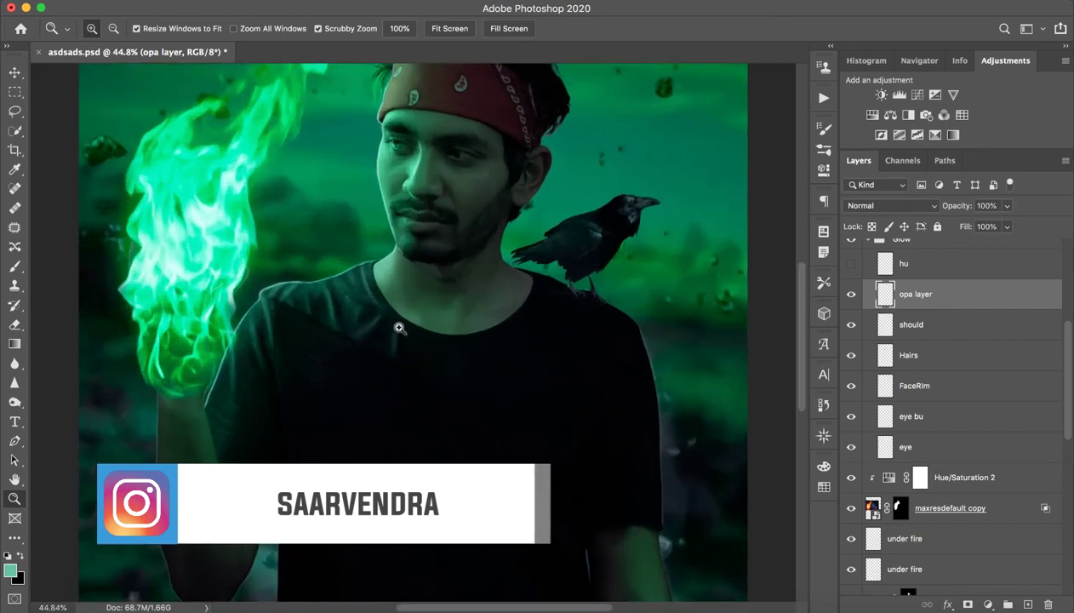
key("b")
- Split opa layer's Underlying Layer Blend If black handle to 0/79
double_click(992, 299)
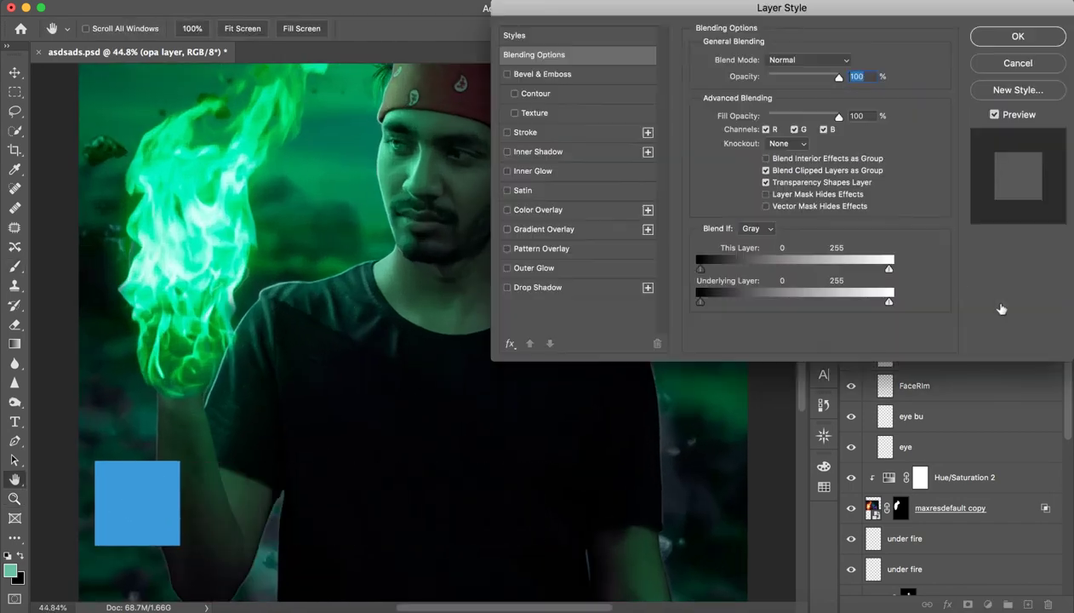
key("alt")
mouse_move(734, 271)
left_mouse_down()
mouse_move(700, 271)
mouse_move(770, 311)
mouse_move(717, 304)
mouse_move(760, 307)
left_mouse_up()
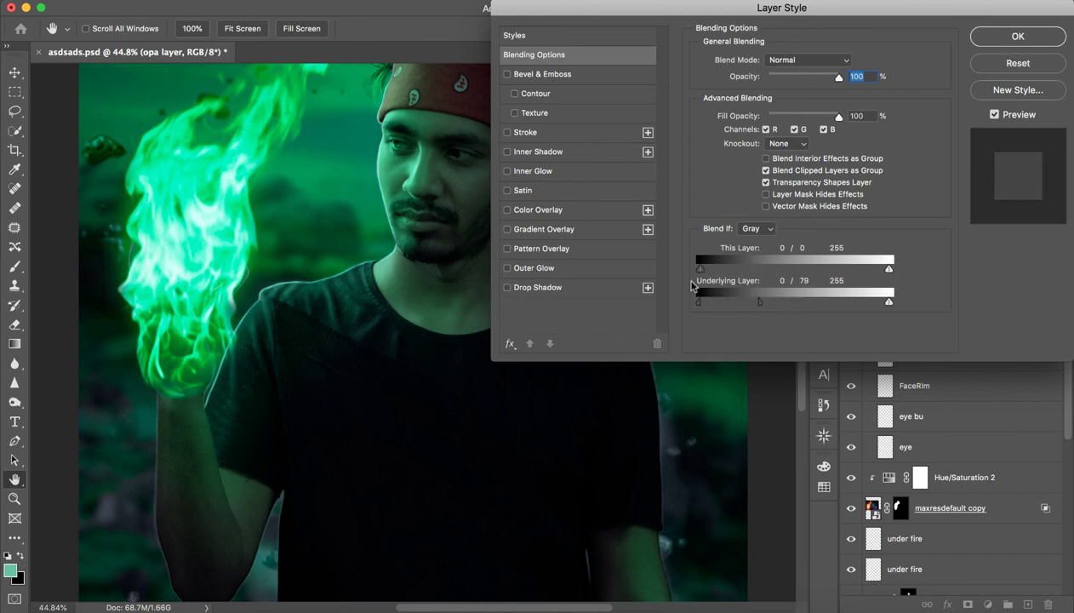
left_click(1003, 38)
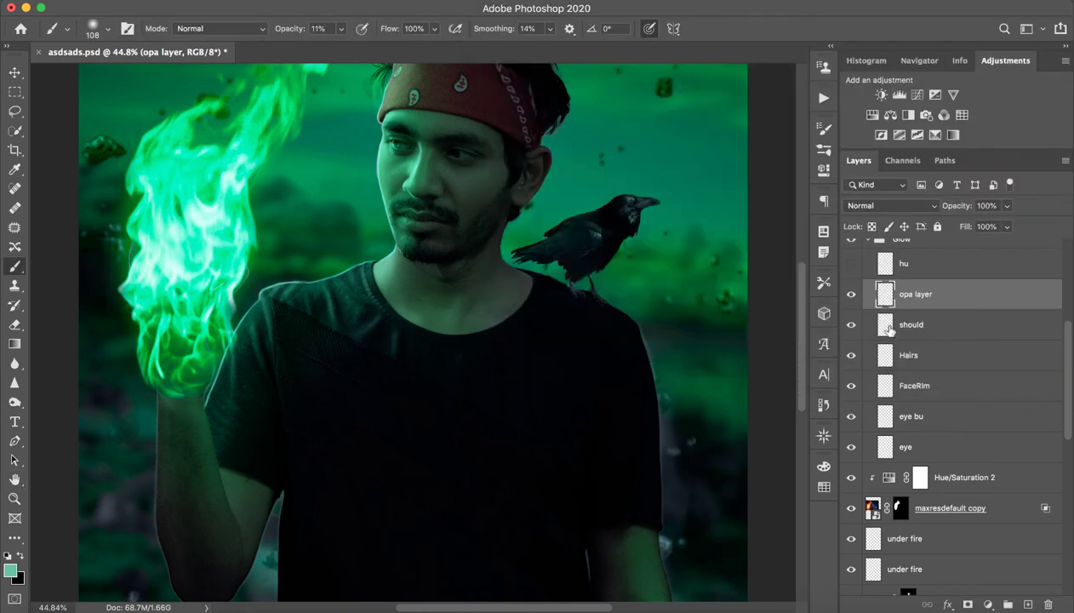
- Select the hu layer and zoom in on the forearm and wrist
scroll(954, 296, "up", 5)
left_click(909, 354)
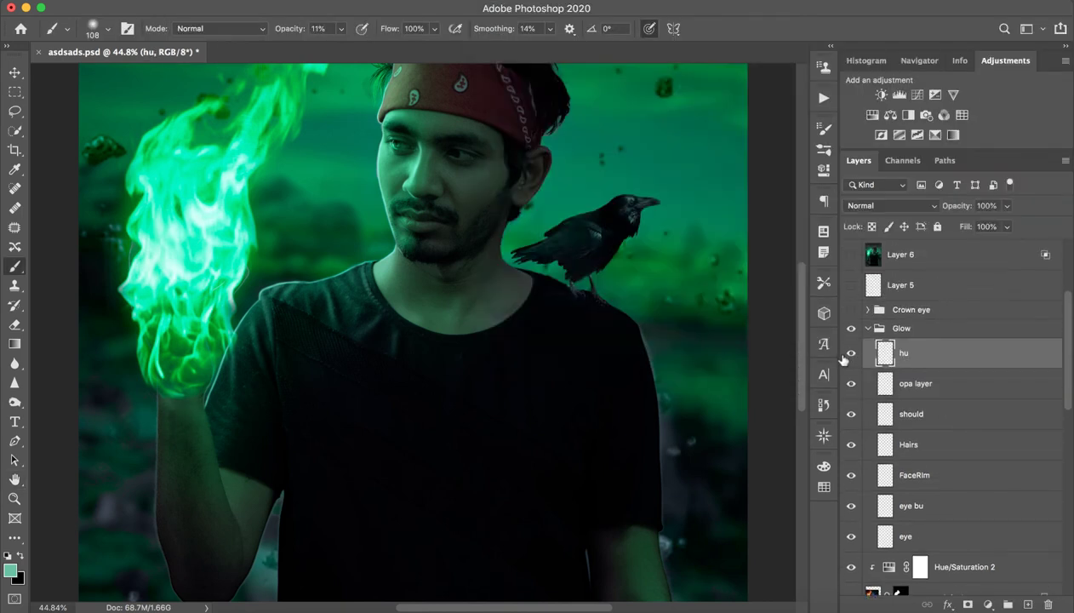
key("z")
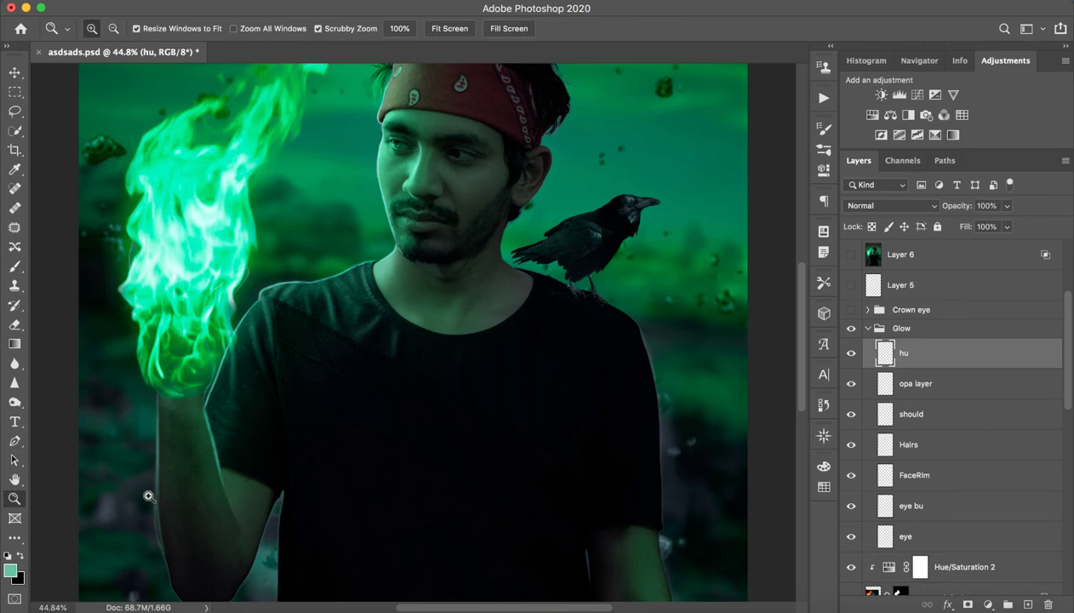
mouse_move(149, 495)
left_mouse_down()
mouse_move(227, 446)
mouse_move(329, 327)
mouse_move(354, 271)
left_mouse_up()
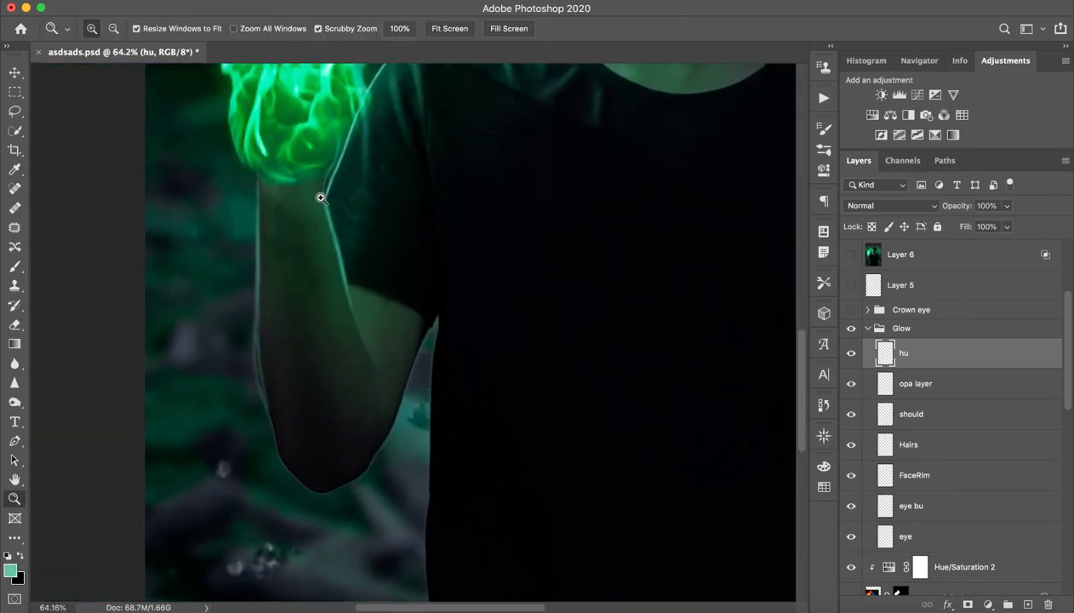
left_click_drag(272, 222, 247, 187)
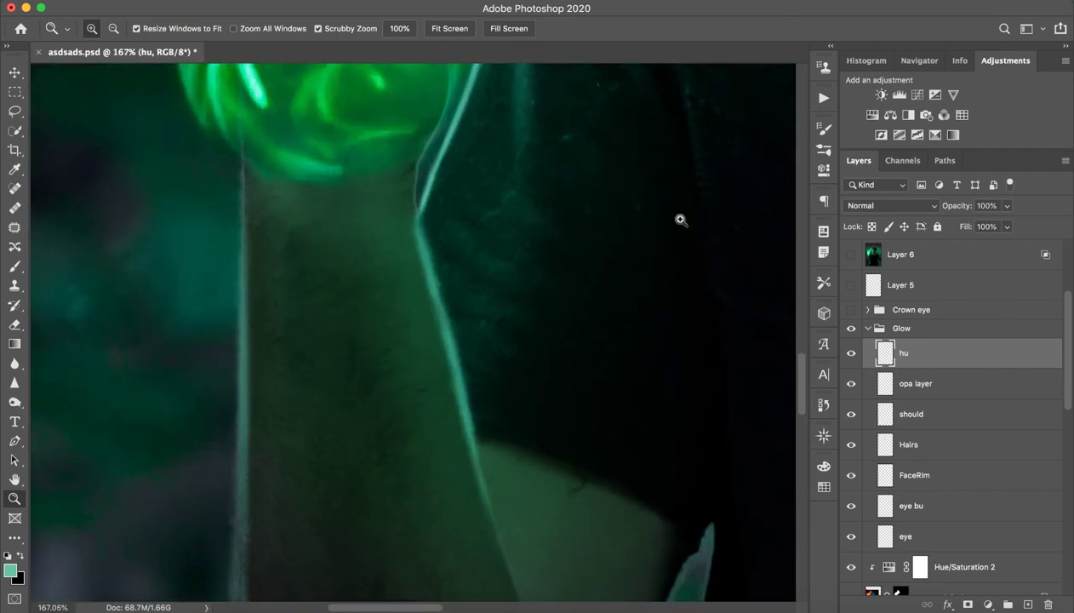
- Compare the image with and without the hu layer, leaving it on
left_click(854, 355)
left_click(854, 355)
left_click(853, 355)
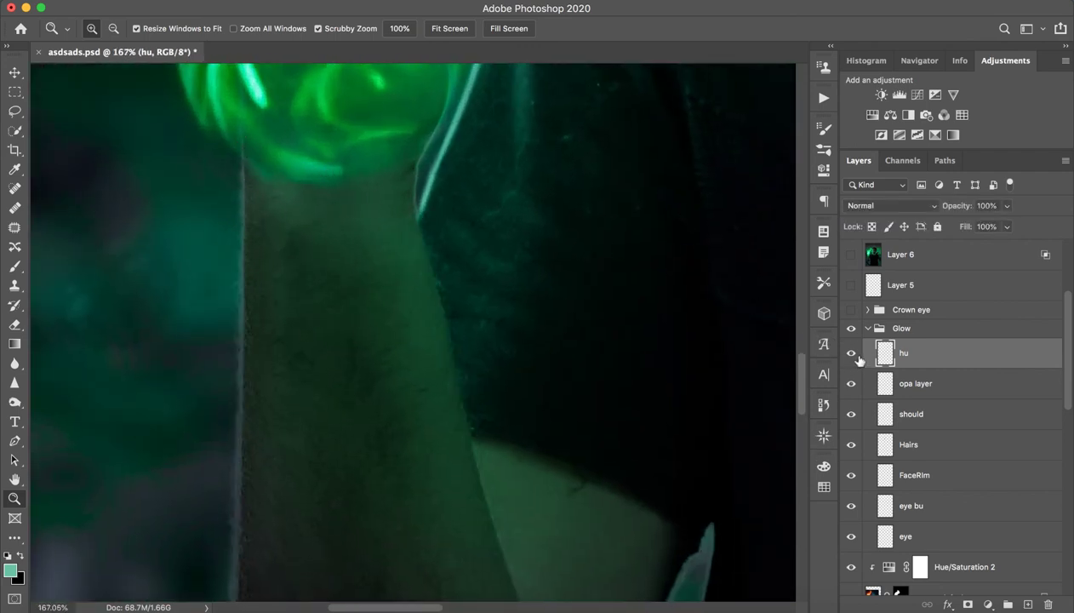
left_click(854, 355)
left_click(853, 355)
left_click(854, 355)
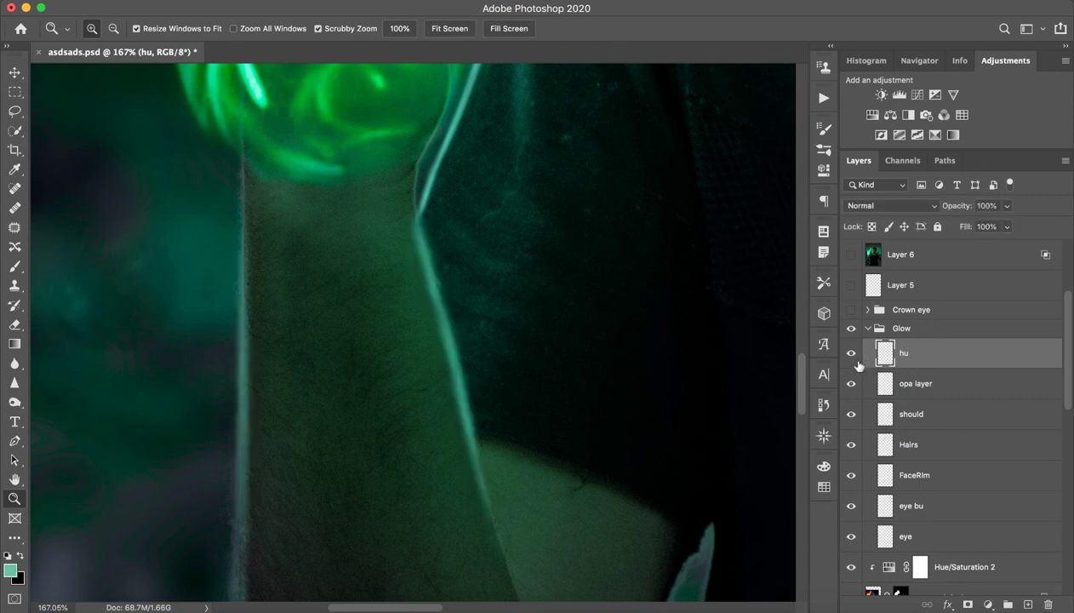
left_click(853, 355)
left_click(854, 355)
left_click(851, 354)
left_click(851, 354)
left_click(852, 354)
left_click(851, 354)
mouse_move(522, 285)
left_mouse_down()
mouse_move(434, 290)
mouse_move(517, 223)
mouse_move(548, 164)
left_mouse_up()
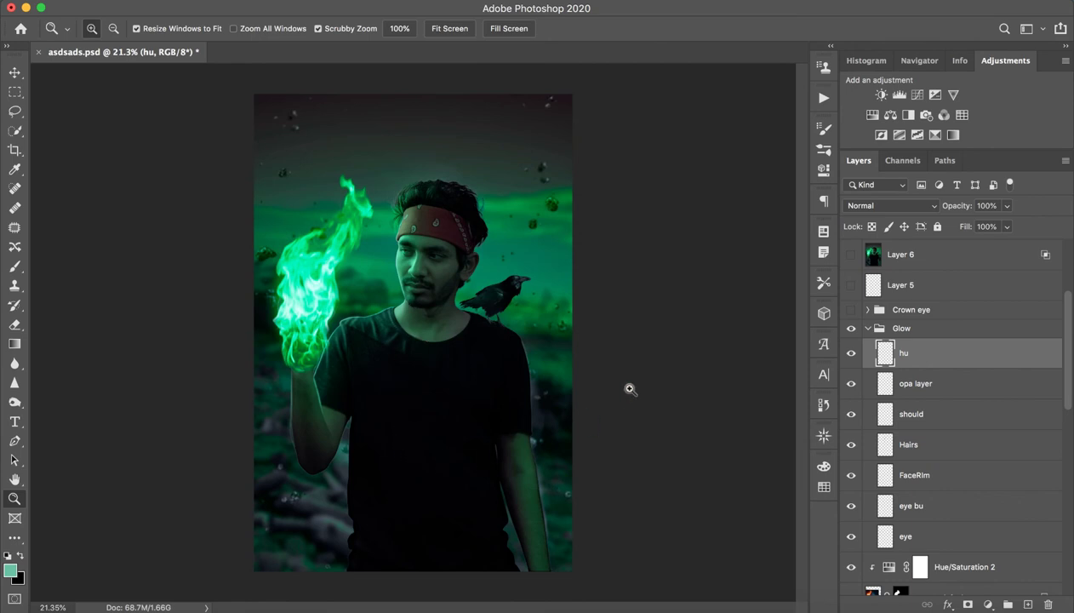
- Collapse the Glow group, then turn on and expand the Crown eye group over the crow
left_click(867, 328)
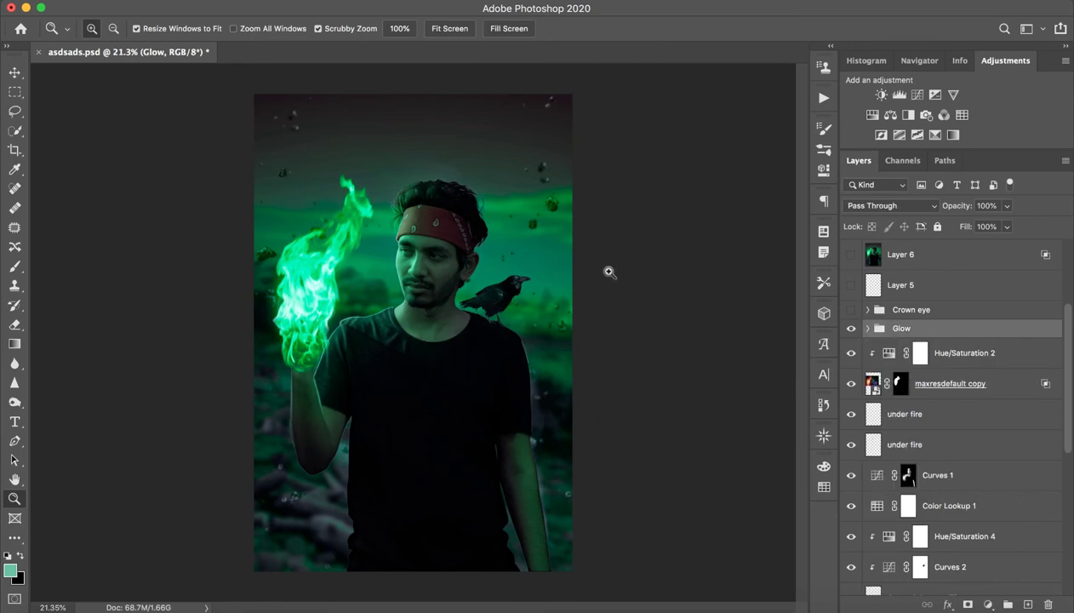
left_click_drag(542, 300, 633, 297)
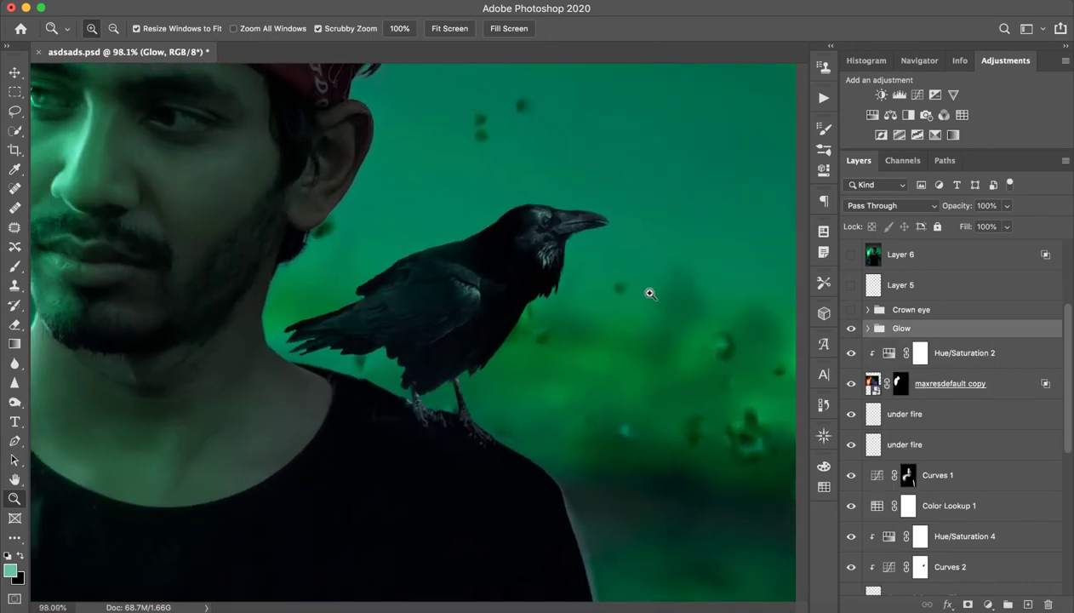
scroll(633, 296, "right", 3)
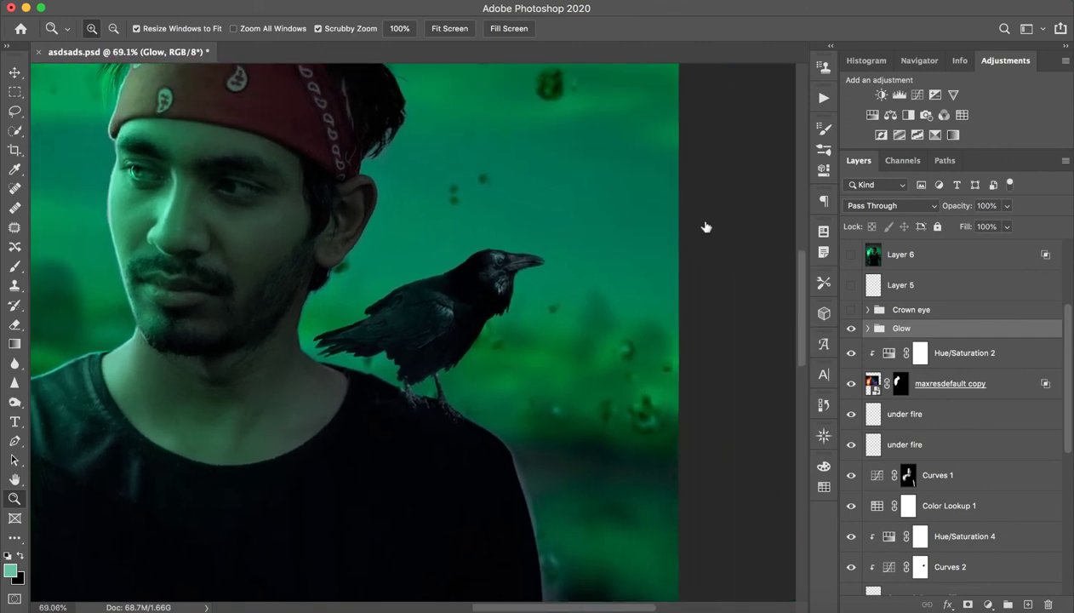
left_click(880, 312)
left_click(851, 310)
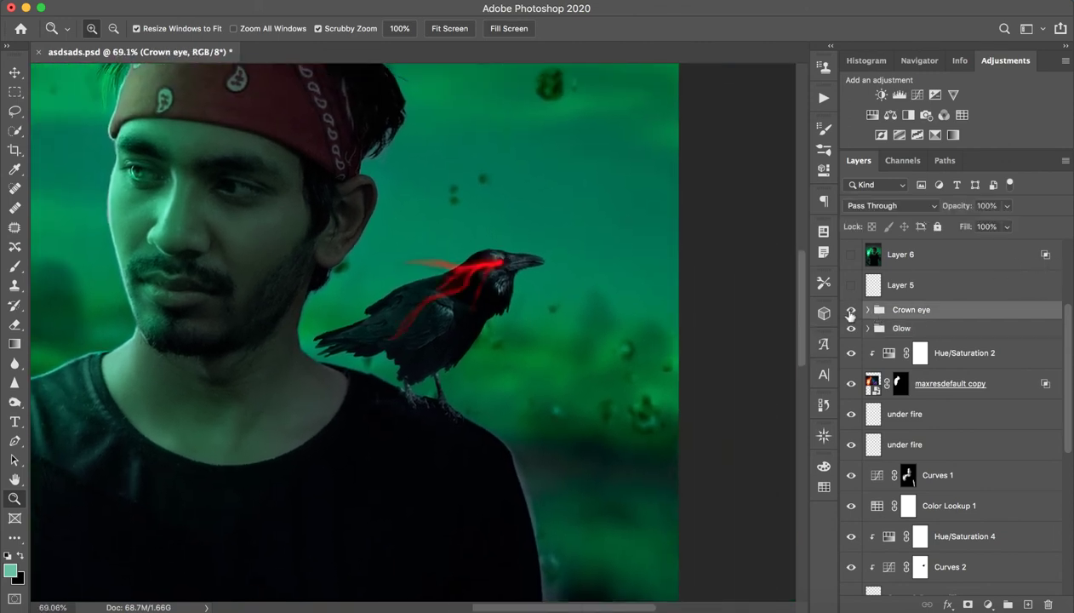
left_click(866, 311)
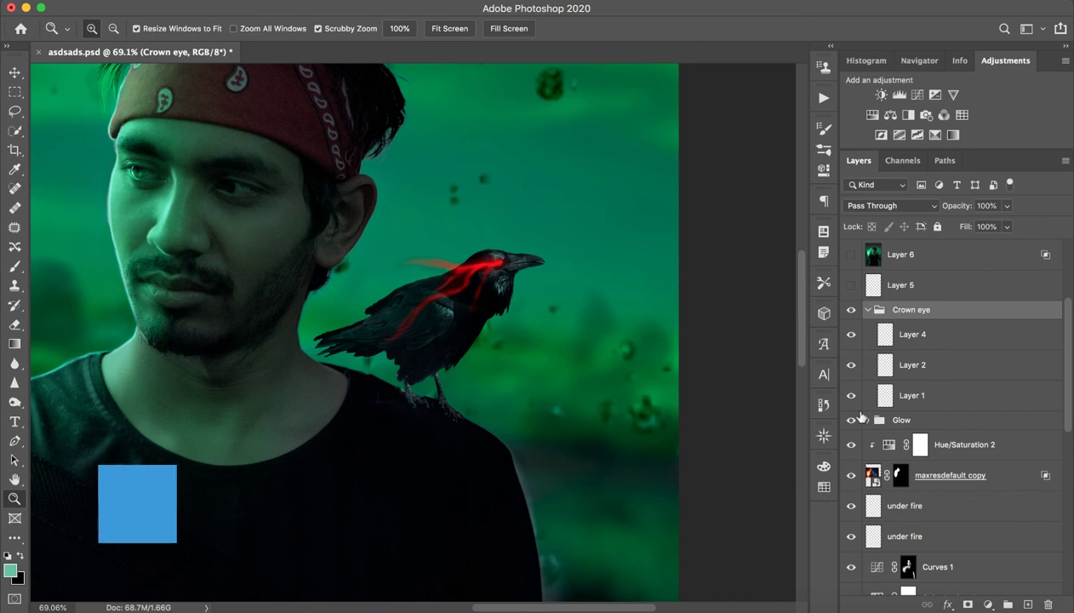
- Hide the crow's red streak Layers 4, 2 and 1 and add a new empty layer
left_click(851, 334)
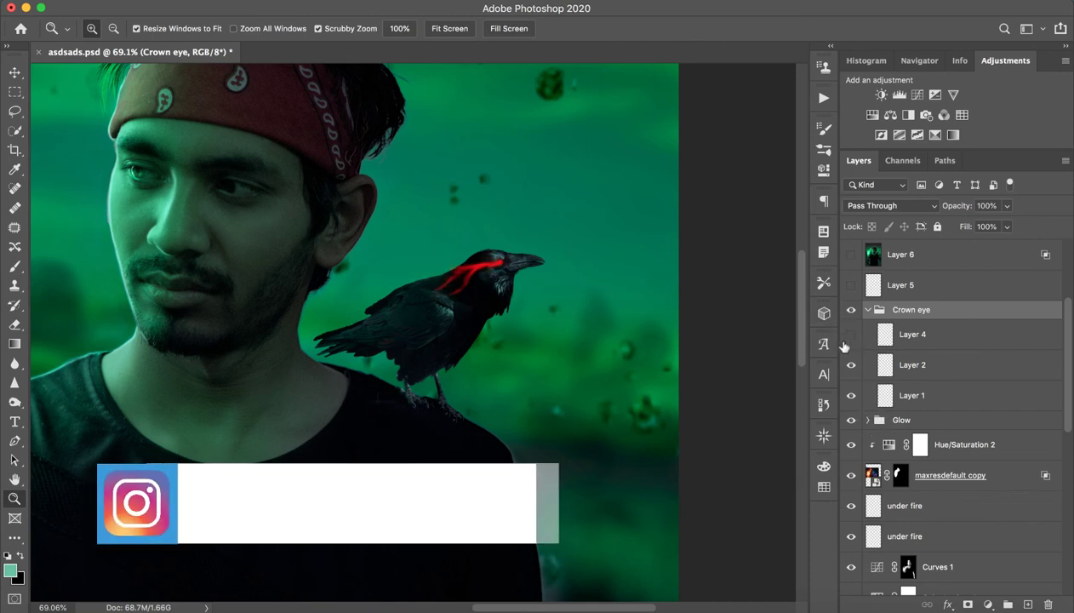
left_click_drag(851, 365, 851, 395)
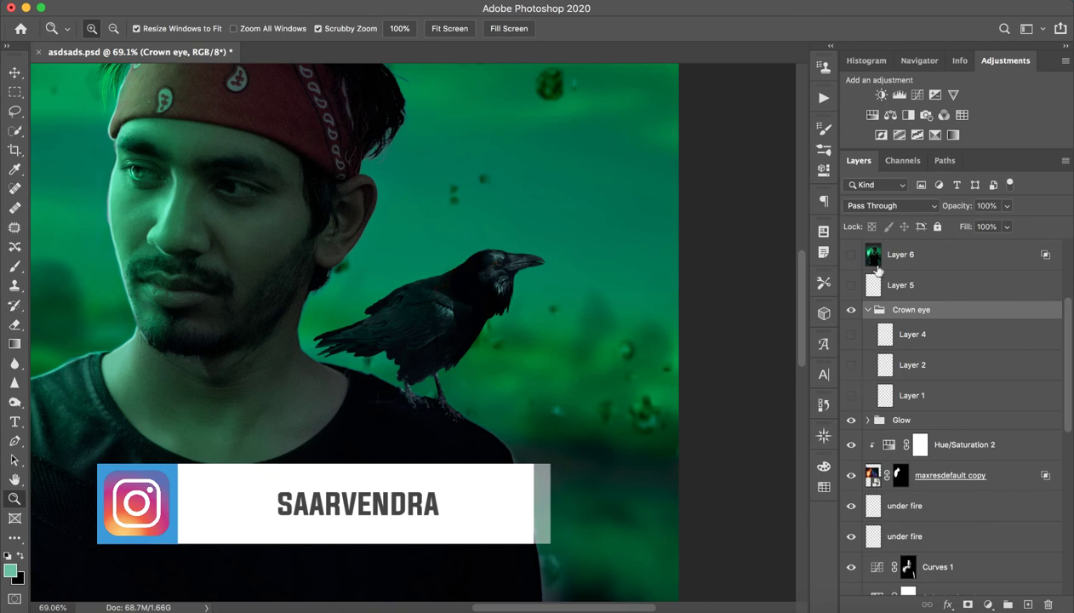
left_click(911, 393)
left_click(852, 395)
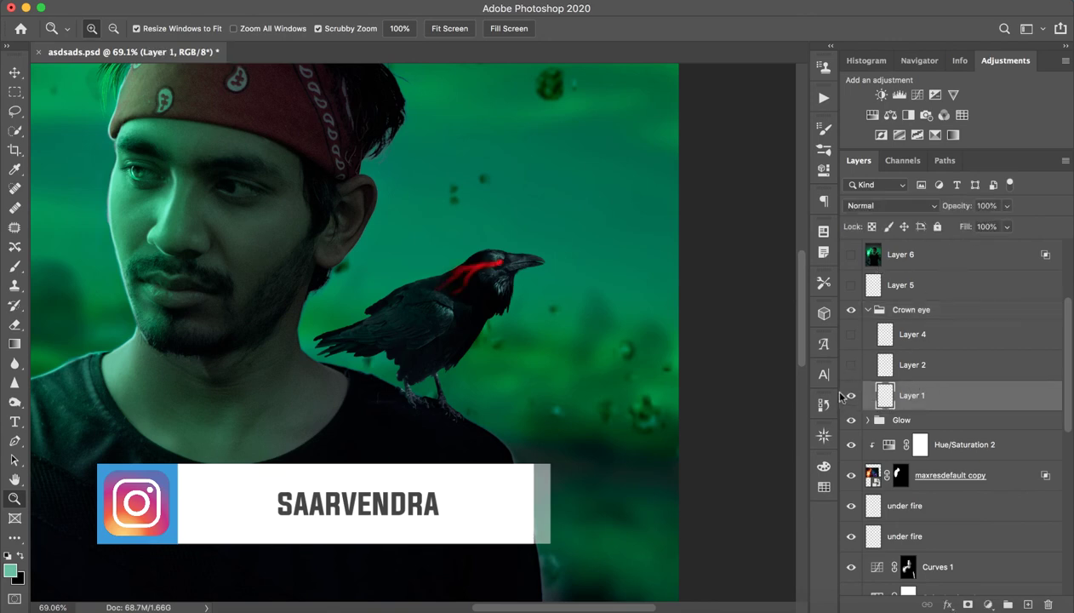
left_click(503, 272)
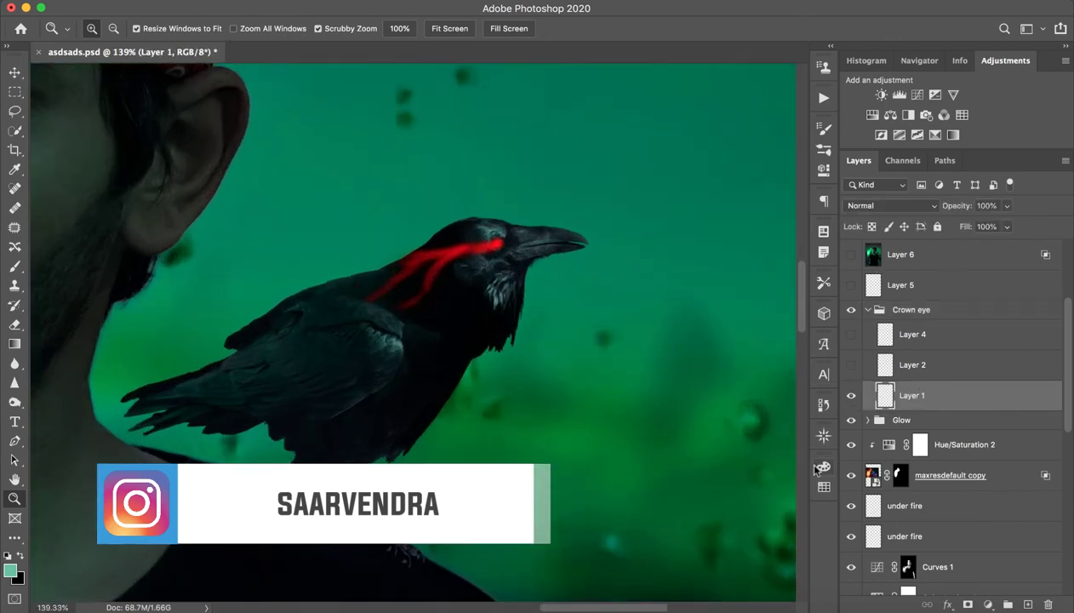
left_click(852, 397)
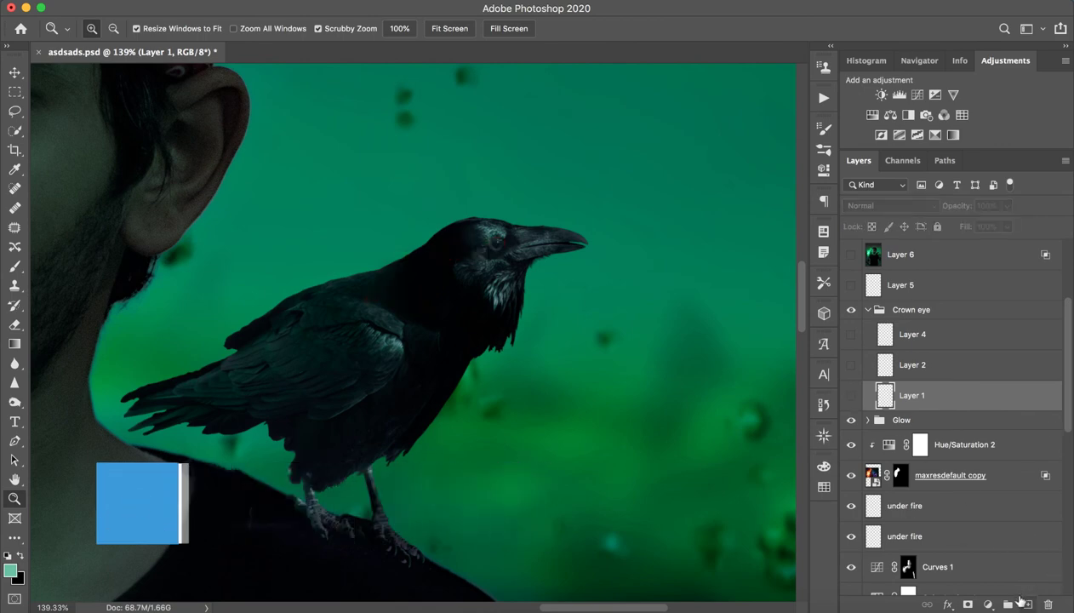
left_click(1028, 604)
- Set up a 24 px brush at 100% opacity with foreground colour #0075bf
left_click(14, 265)
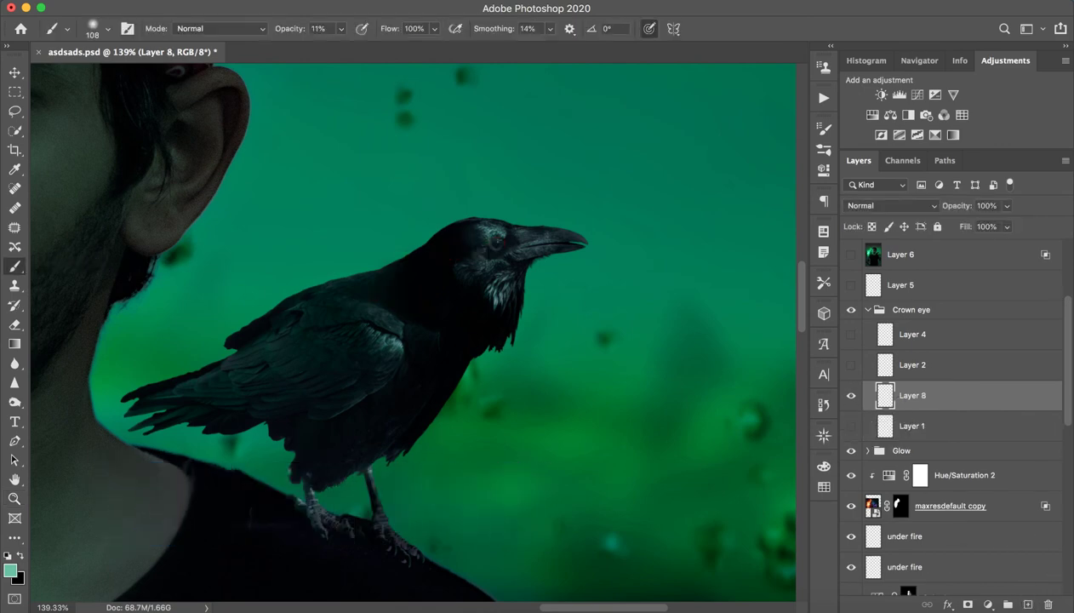
left_click(11, 571)
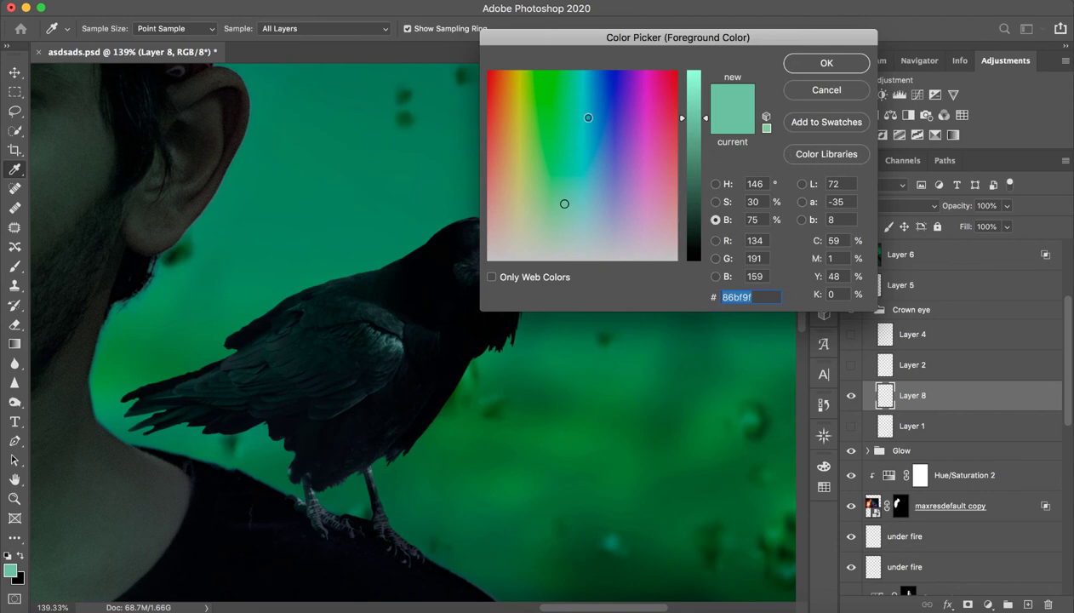
mouse_move(588, 118)
left_mouse_down()
mouse_move(568, 53)
mouse_move(594, 35)
left_mouse_up()
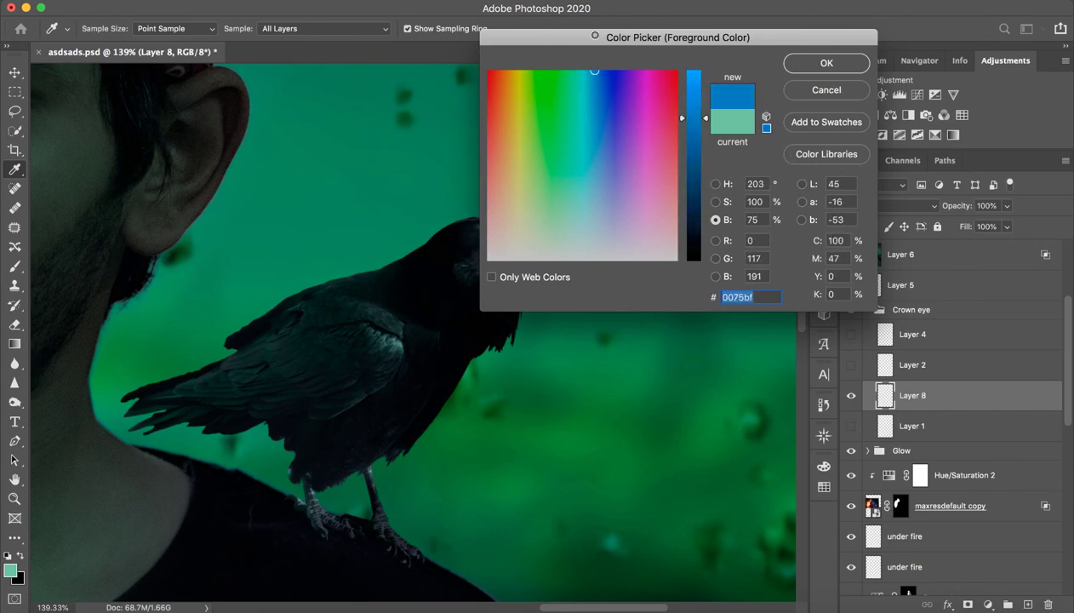
left_click(832, 62)
left_click_drag(508, 254, 463, 263)
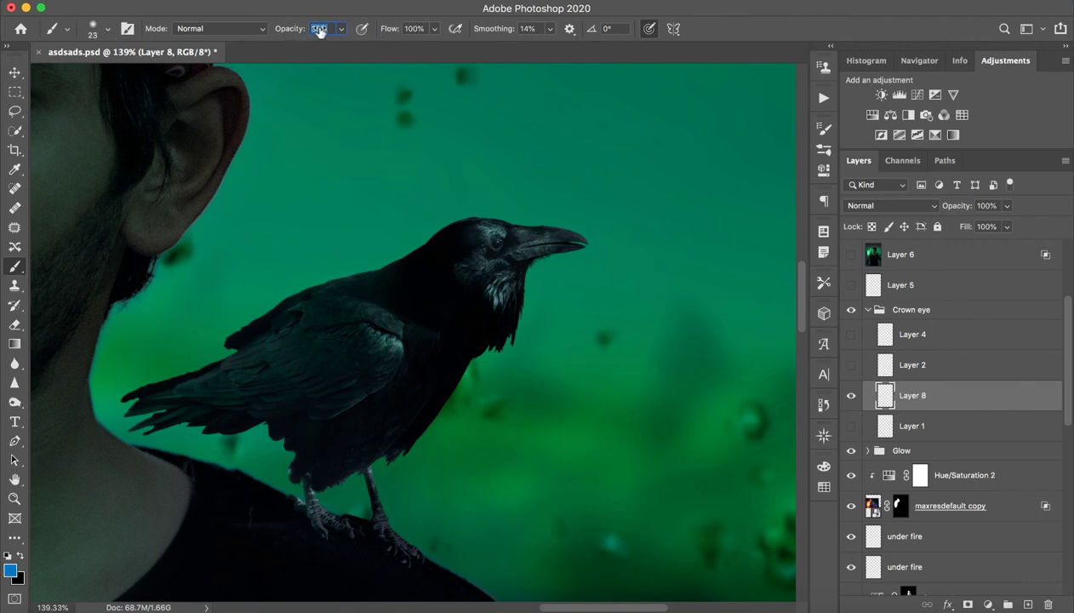
key("Return")
- Paint blue streaks over the crow's eye, head and wing, then add Layer 9
mouse_move(486, 230)
left_mouse_down()
mouse_move(421, 274)
mouse_move(459, 240)
mouse_move(420, 263)
mouse_move(394, 259)
left_mouse_up()
mouse_move(456, 242)
left_mouse_down()
mouse_move(315, 315)
mouse_move(253, 321)
left_mouse_up()
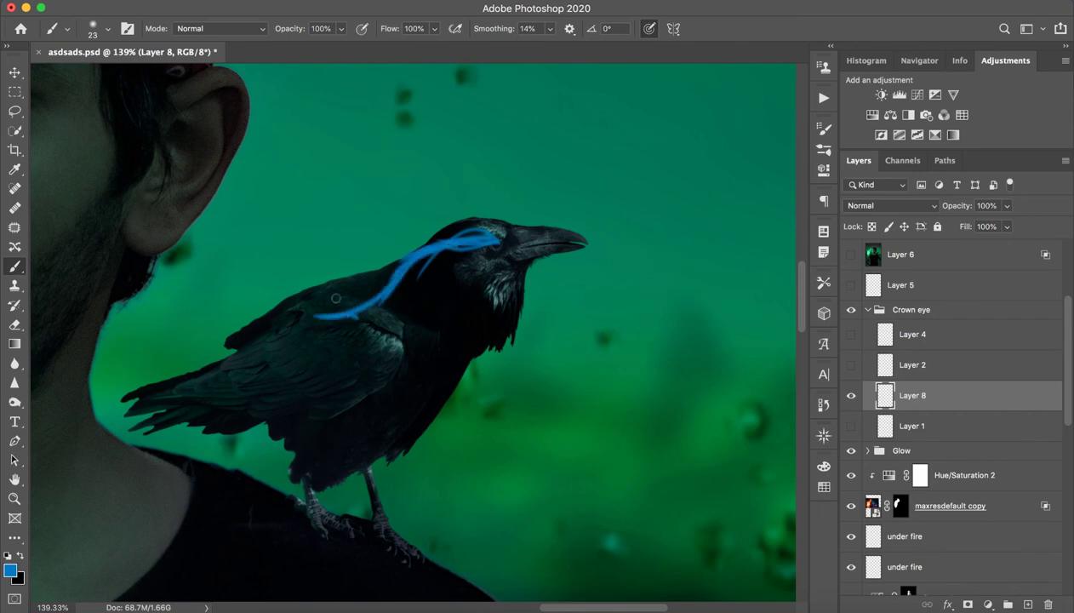
mouse_move(310, 300)
left_mouse_down()
mouse_move(255, 320)
mouse_move(228, 375)
left_mouse_up()
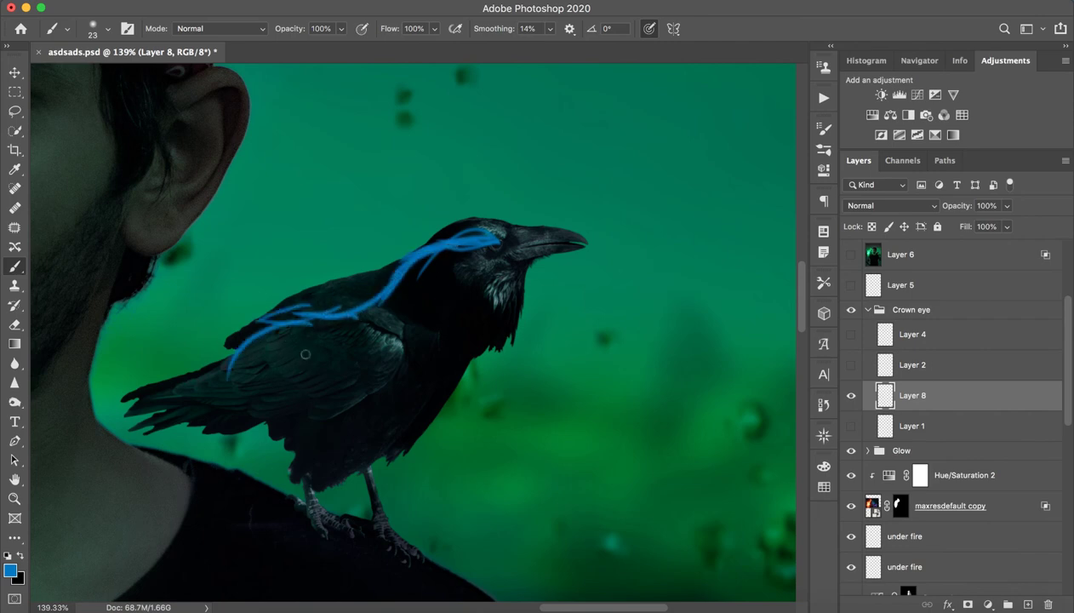
mouse_move(290, 317)
left_mouse_down()
mouse_move(240, 360)
mouse_move(247, 351)
left_mouse_up()
key("z")
left_click_drag(338, 400, 379, 388)
key("b")
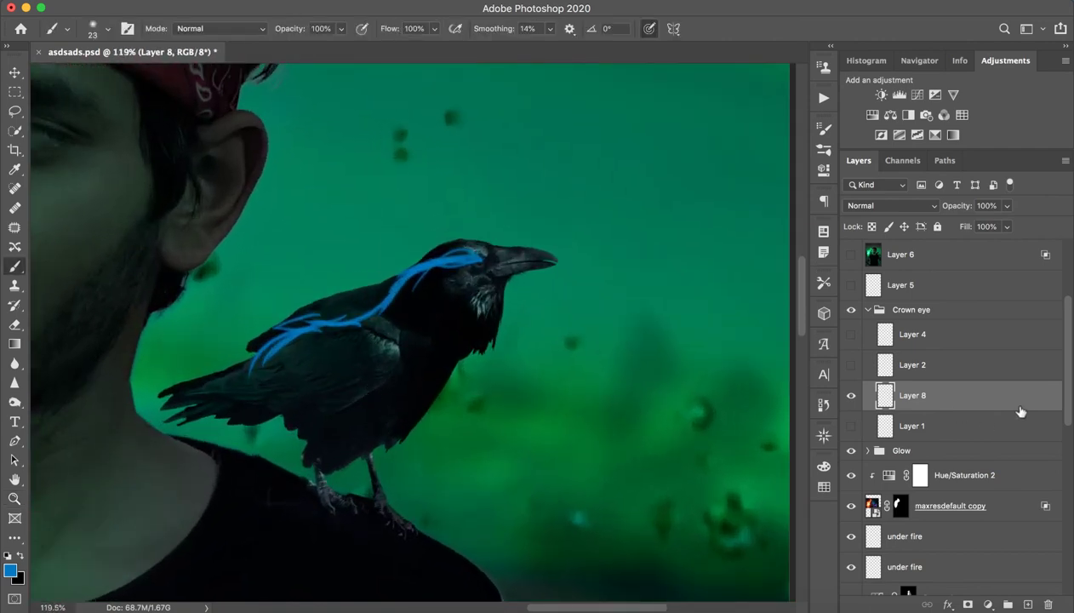
left_click(1029, 603)
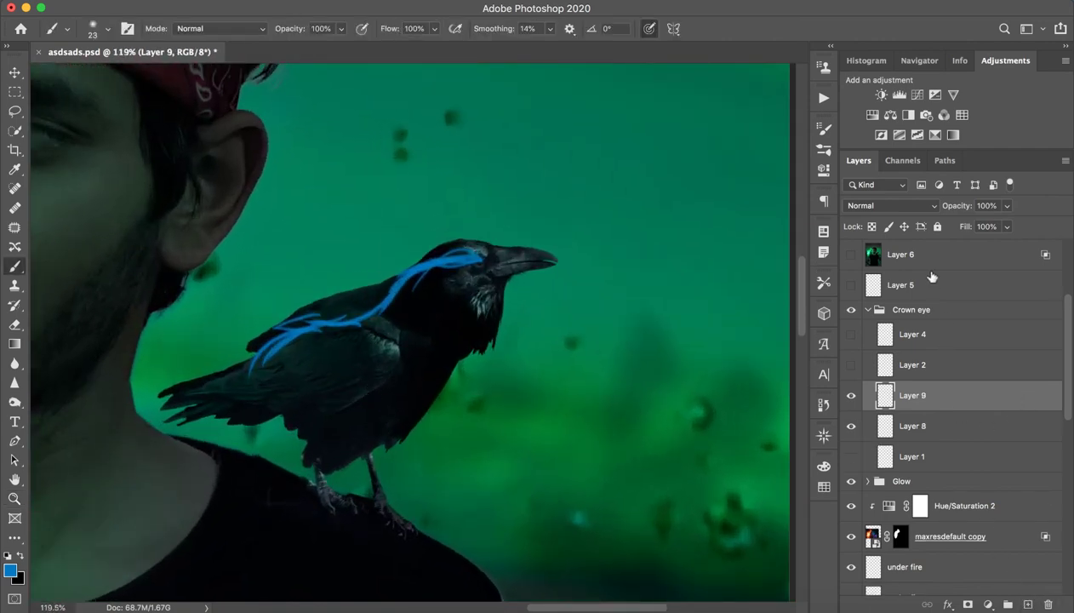
- Set Layer 9 to Overlay blending and swap the foreground colour to white
left_click(898, 207)
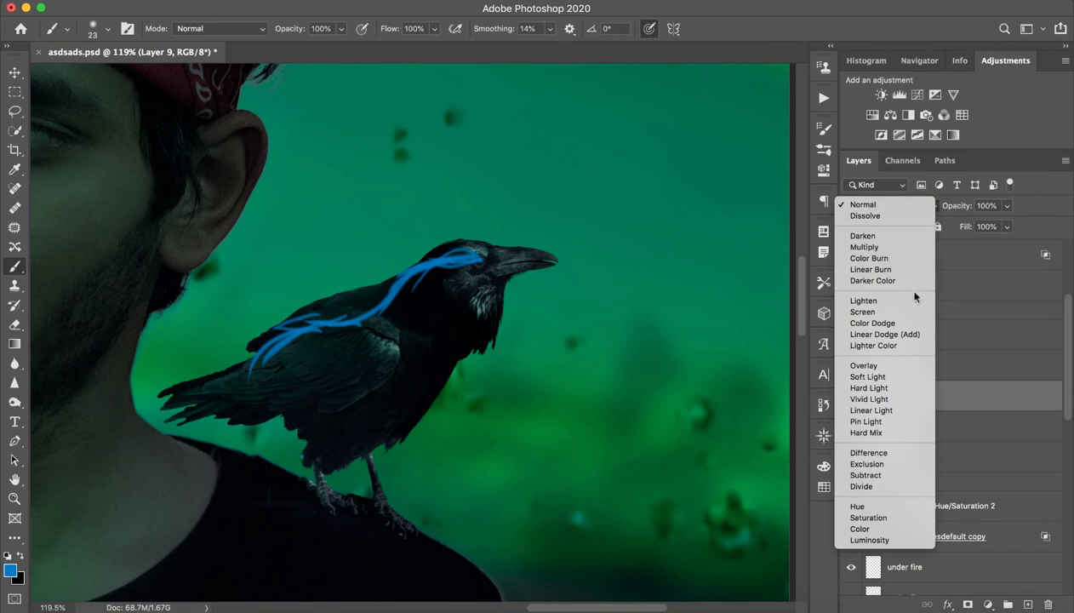
left_click(888, 366)
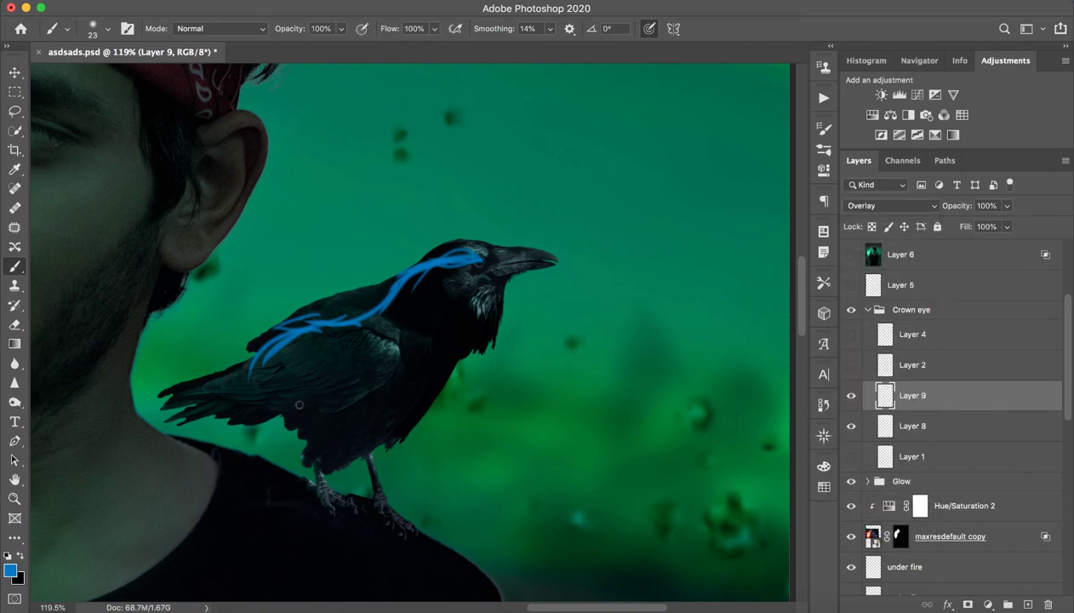
key("x")
key("x")
key("z")
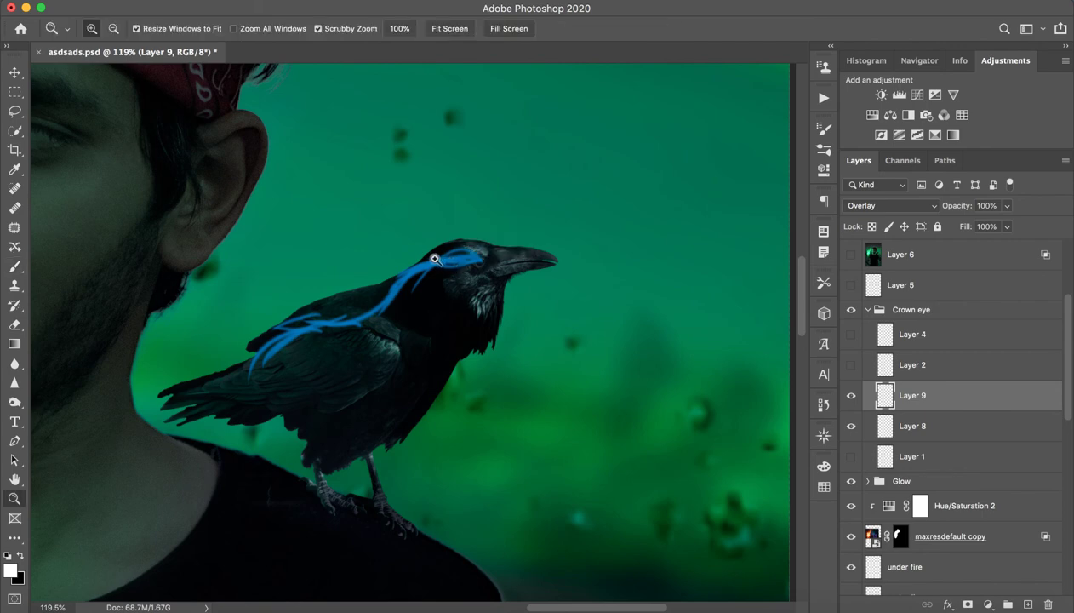
left_click_drag(435, 251, 471, 257)
key("b")
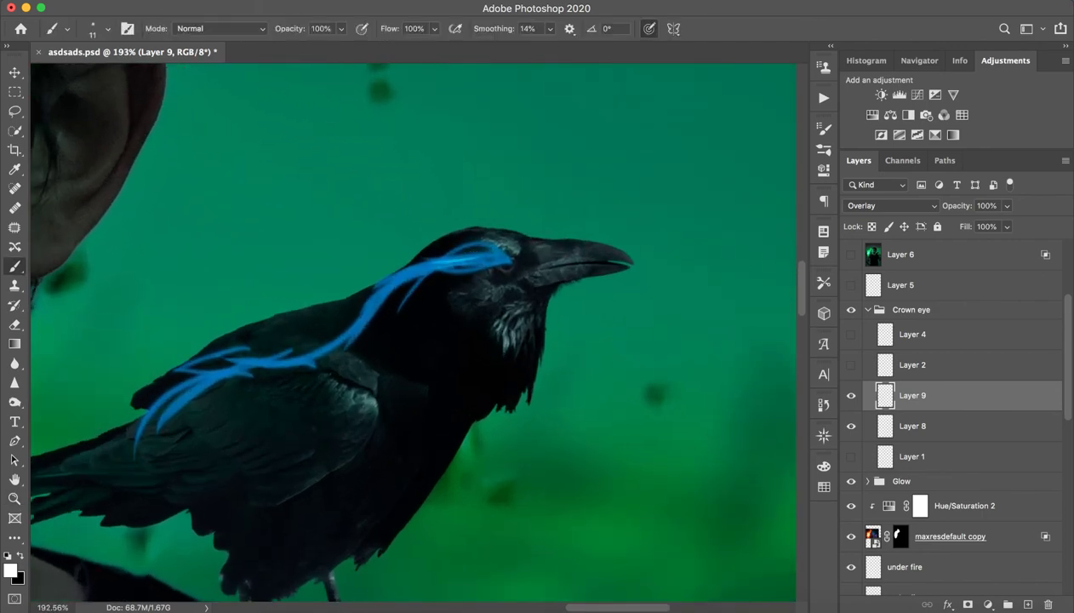
- Brush white over the blue streaks on the crow's eye, back and wing, undoing stray strokes
left_click_drag(412, 269, 440, 269)
mouse_move(346, 329)
left_mouse_down()
mouse_move(220, 372)
mouse_move(132, 428)
left_mouse_up()
left_click_drag(164, 389, 134, 453)
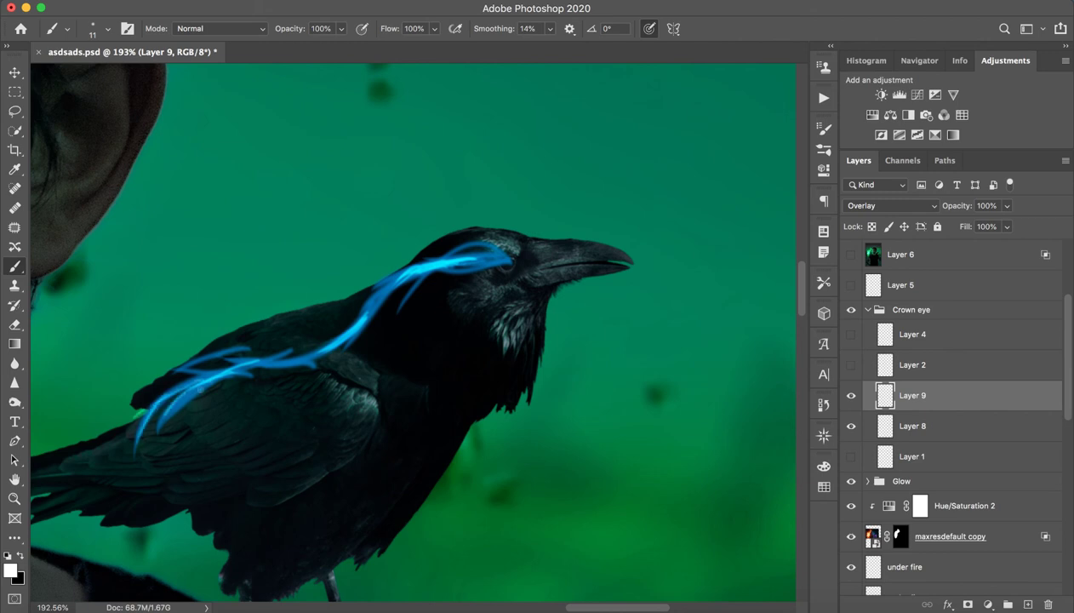
left_click_drag(197, 388, 165, 416)
left_click_drag(145, 366, 221, 366)
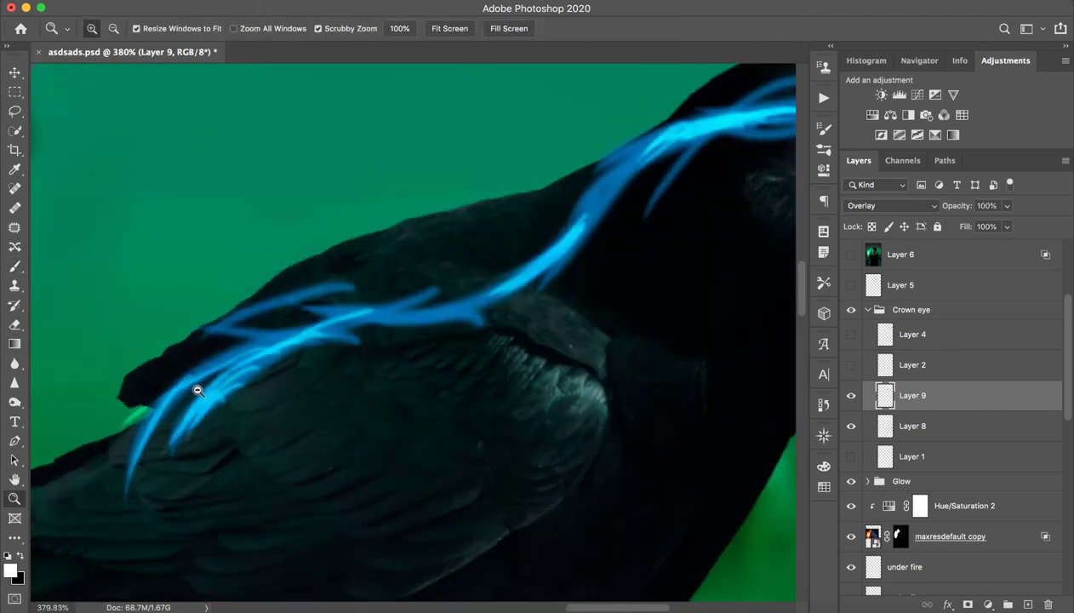
left_click_drag(219, 231, 96, 321)
left_click_drag(339, 174, 191, 254)
left_click_drag(486, 136, 279, 232)
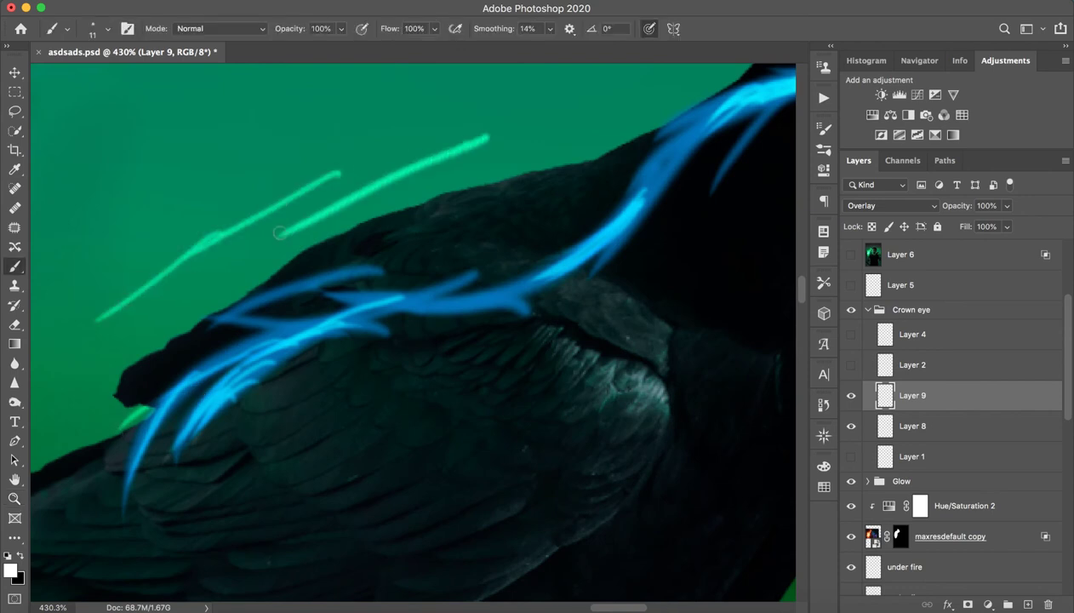
key("ctrl+z")
key("ctrl+z")
key("ctrl+z")
key("ctrl+z")
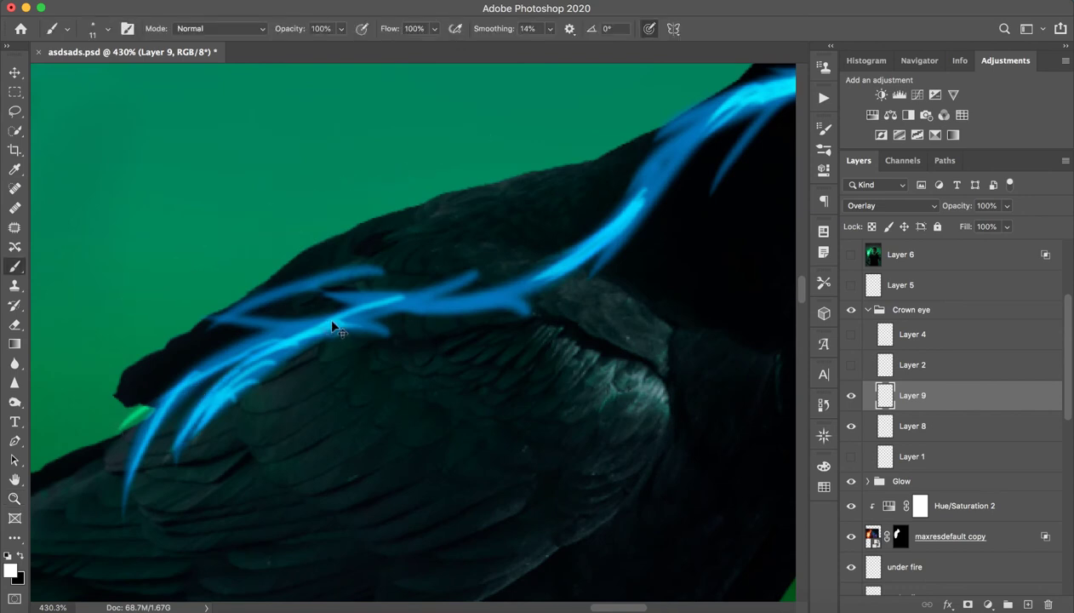
left_click_drag(481, 291, 317, 308)
mouse_move(553, 281)
left_mouse_down()
mouse_move(420, 307)
mouse_move(410, 287)
left_mouse_up()
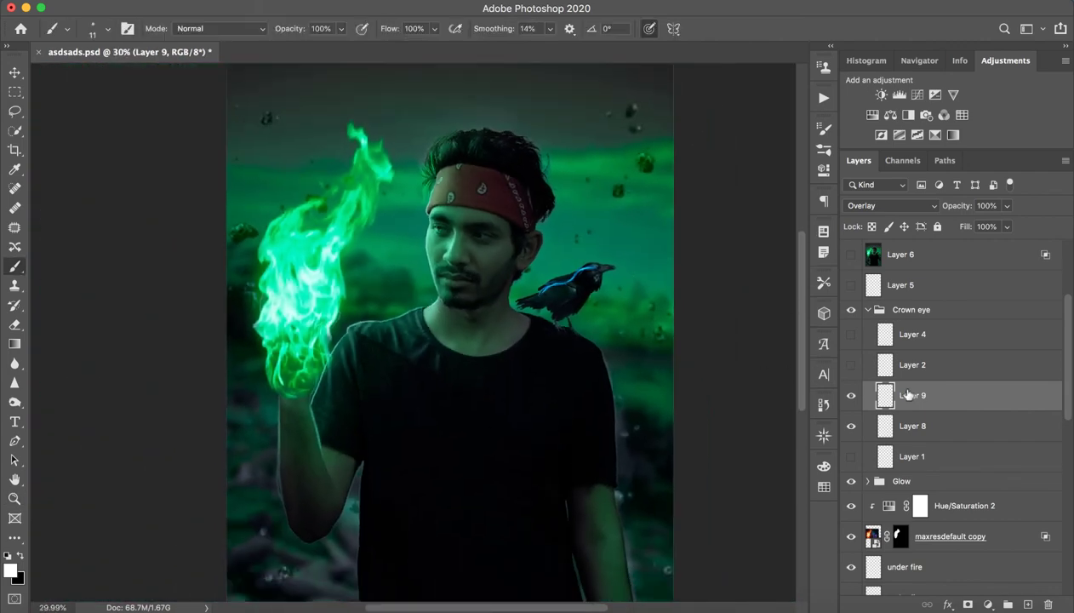
- Compare the blue glow, then delete Layers 8 and 9
left_click(852, 397)
left_click(851, 424)
left_click(853, 422)
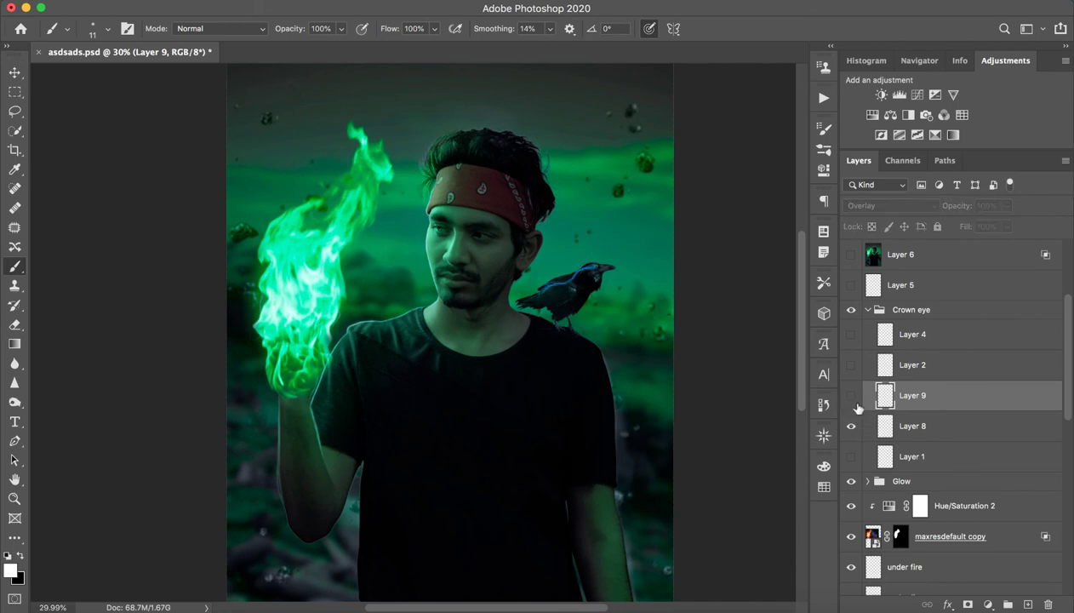
left_click(853, 424)
left_click(851, 426)
left_click(954, 428, "shift")
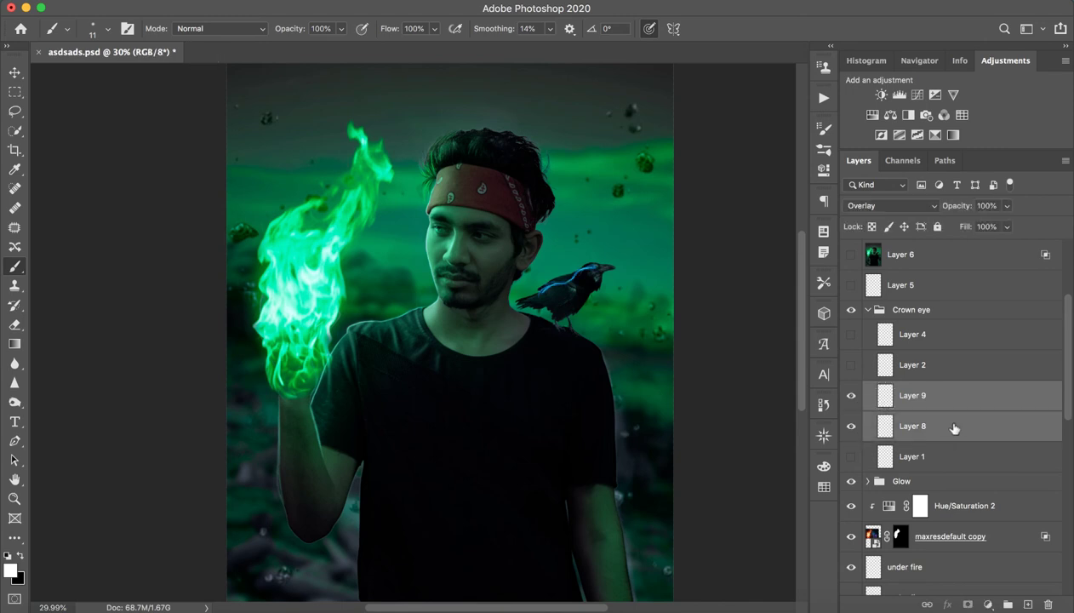
left_click(1047, 604)
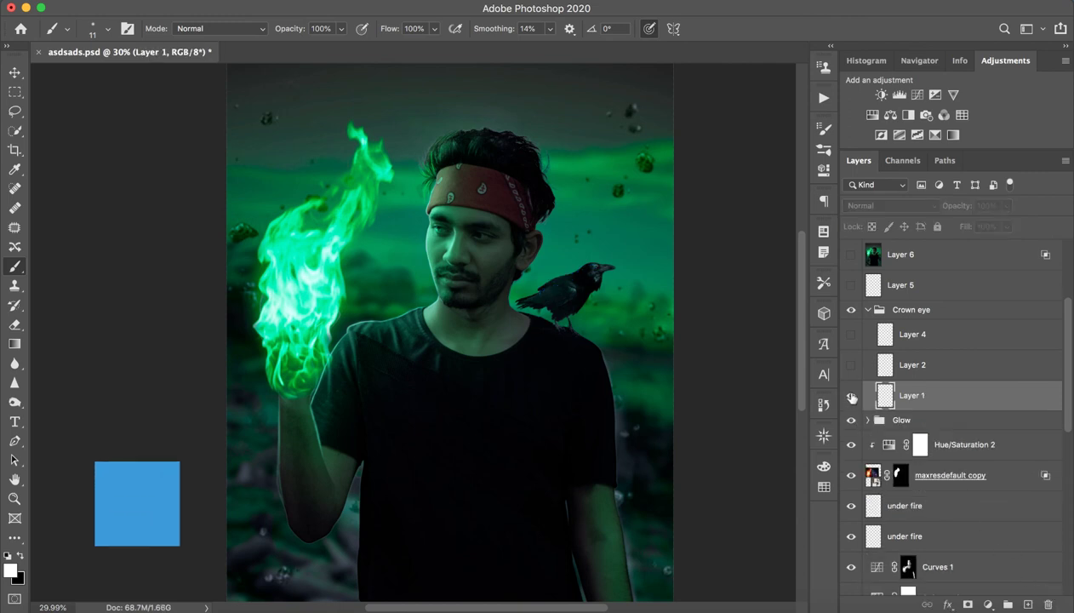
- Turn on Layers 2 and 4 in the Crown eye group to restore the red eye glow
left_click(915, 365)
left_click(851, 364)
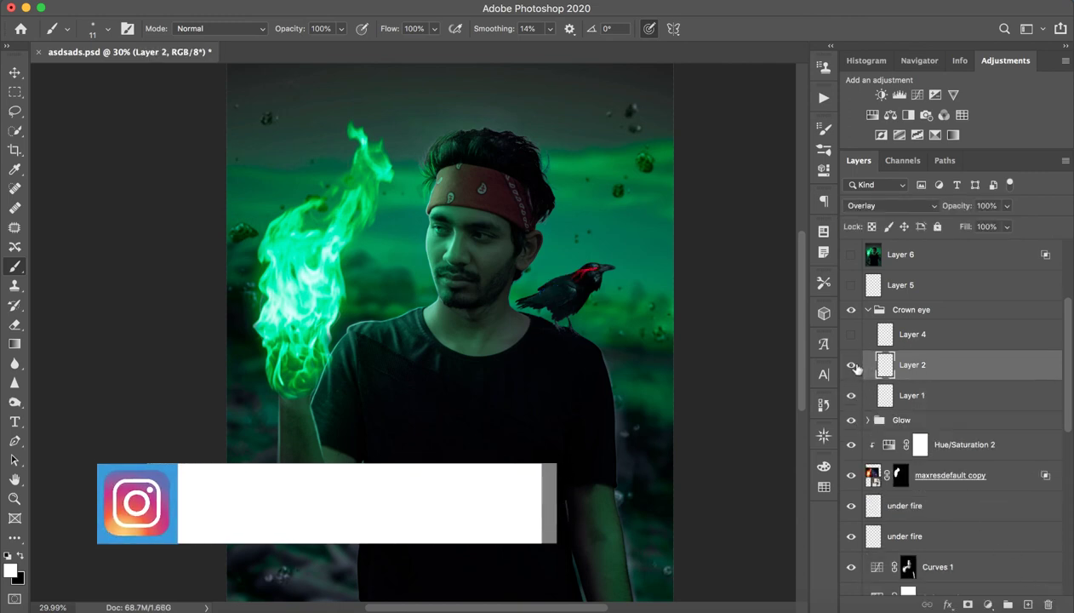
left_click(851, 365)
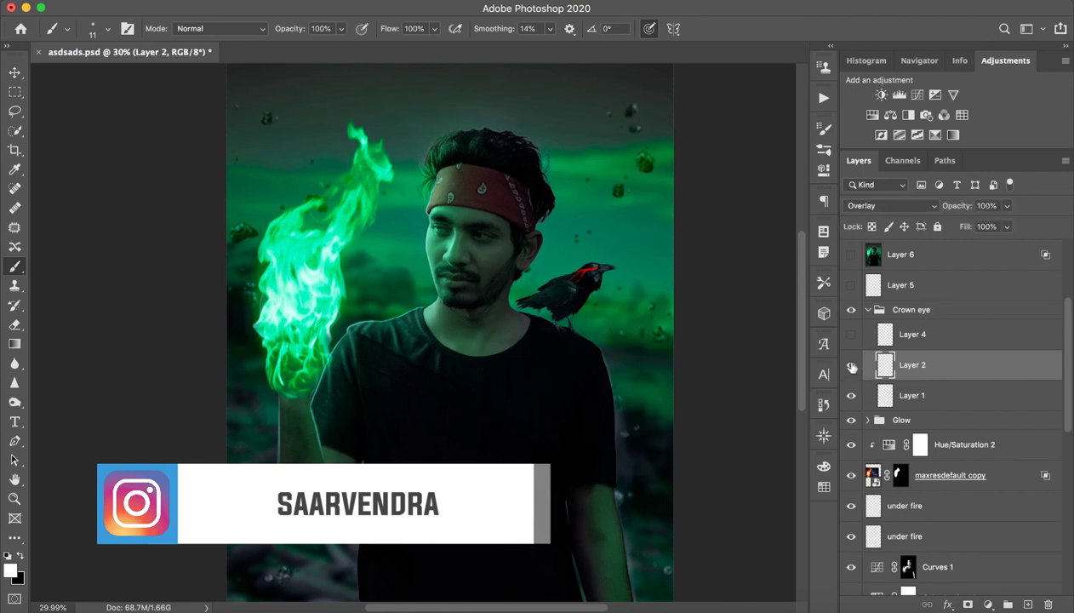
left_click(851, 364)
left_click(902, 334)
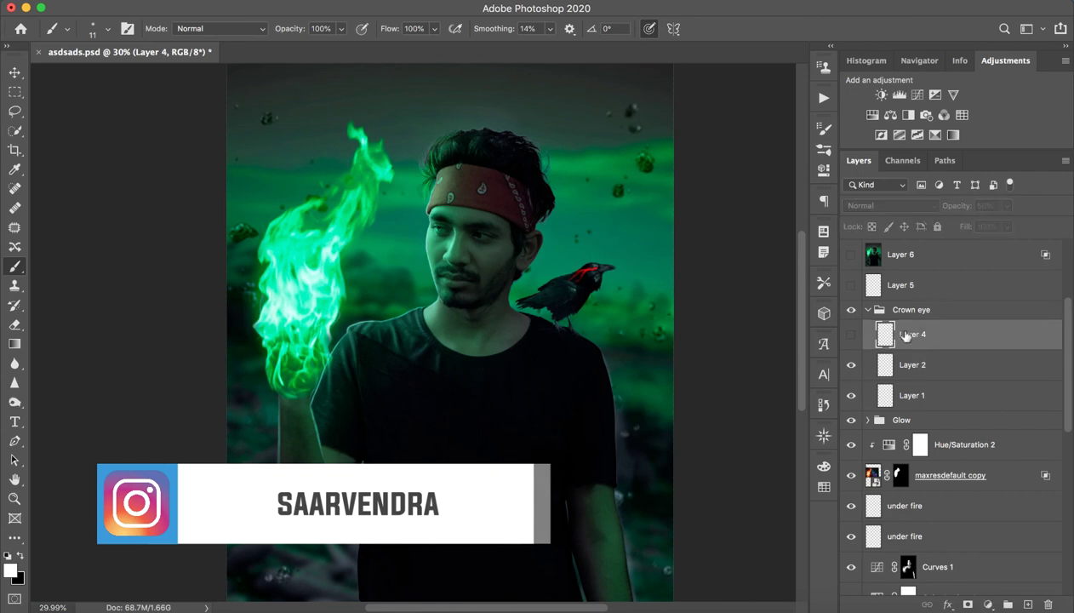
left_click(851, 334)
left_click(851, 335)
left_click(850, 335)
left_click(850, 335)
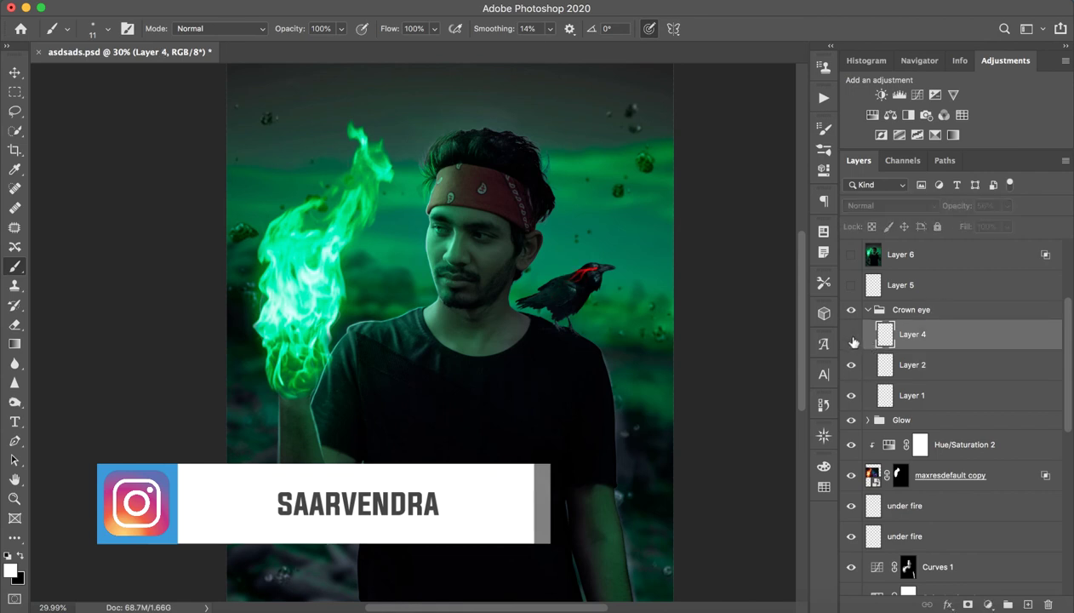
left_click(851, 335)
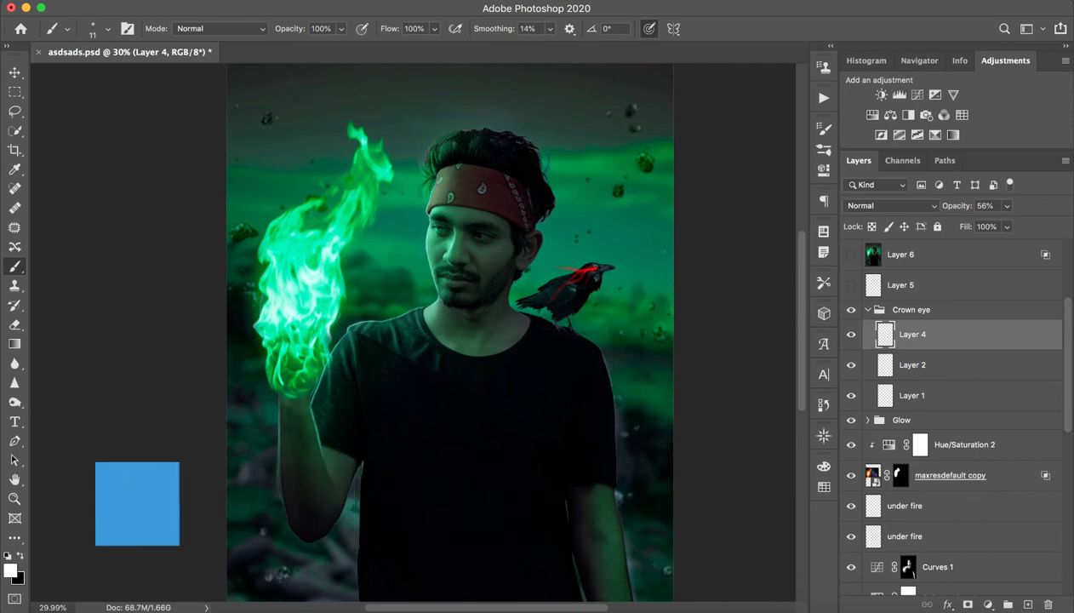
- Collapse the Crown eye group, show Layer 5, and inspect the red rim light on ear and crow
key("z")
left_click_drag(630, 291, 604, 297)
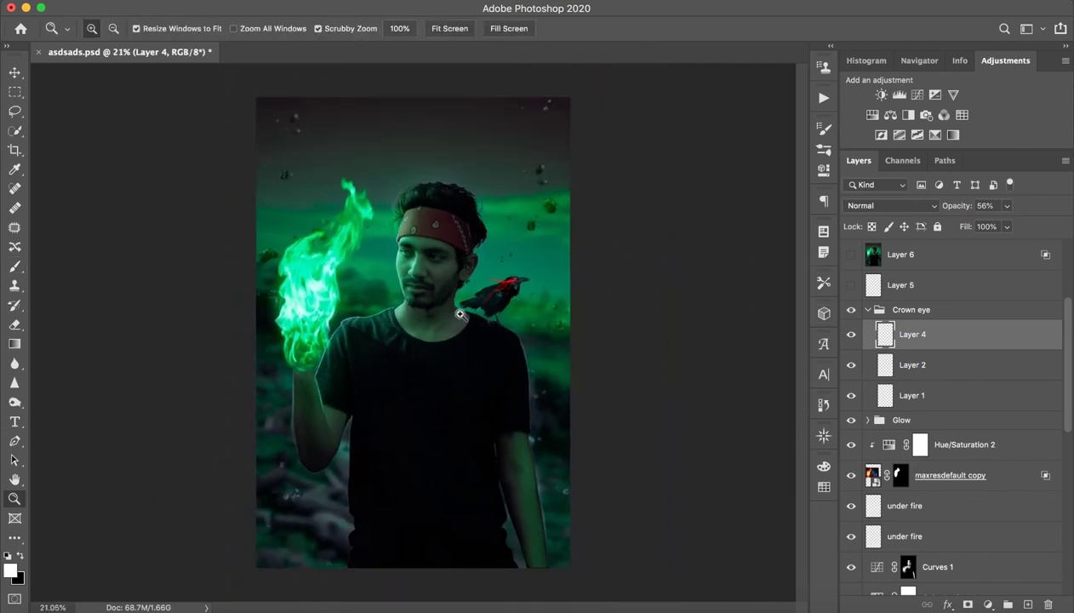
left_click_drag(451, 310, 629, 313)
key("b")
scroll(879, 337, "up", 1)
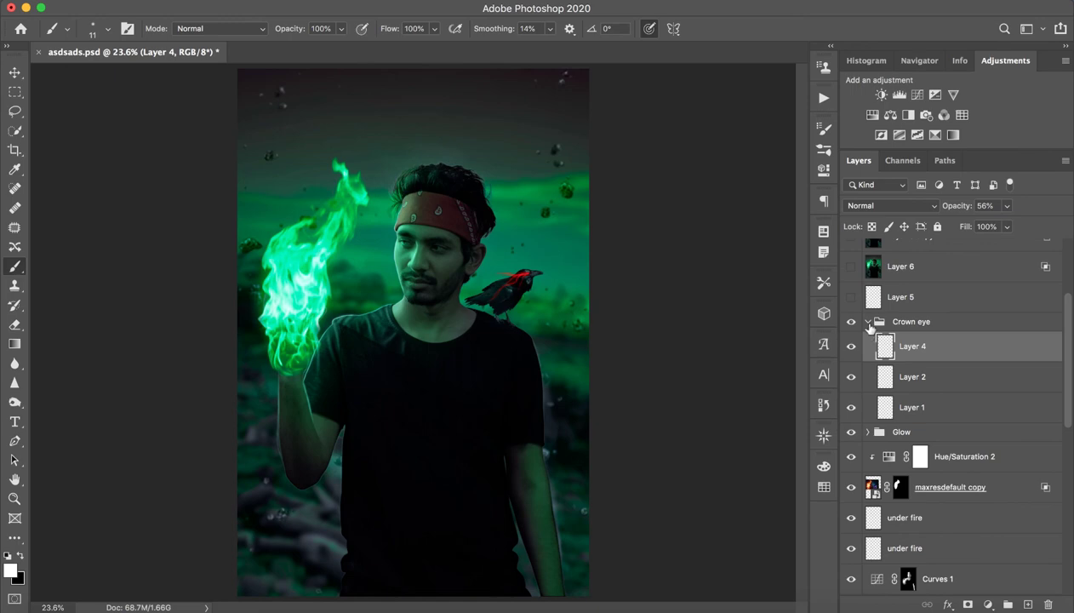
left_click(869, 325)
left_click(850, 436)
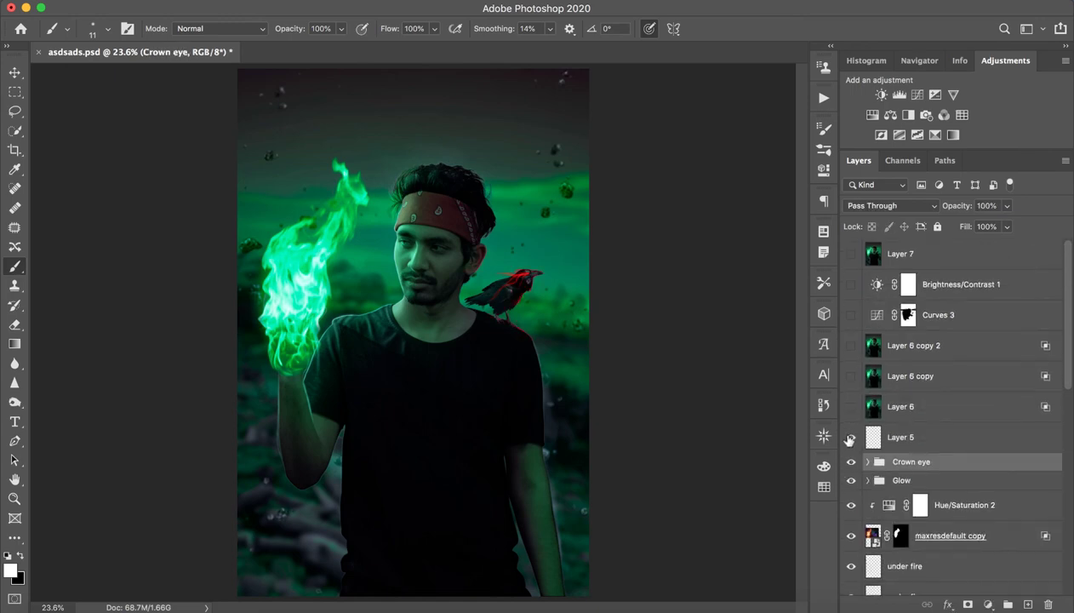
left_click_drag(561, 323, 588, 328)
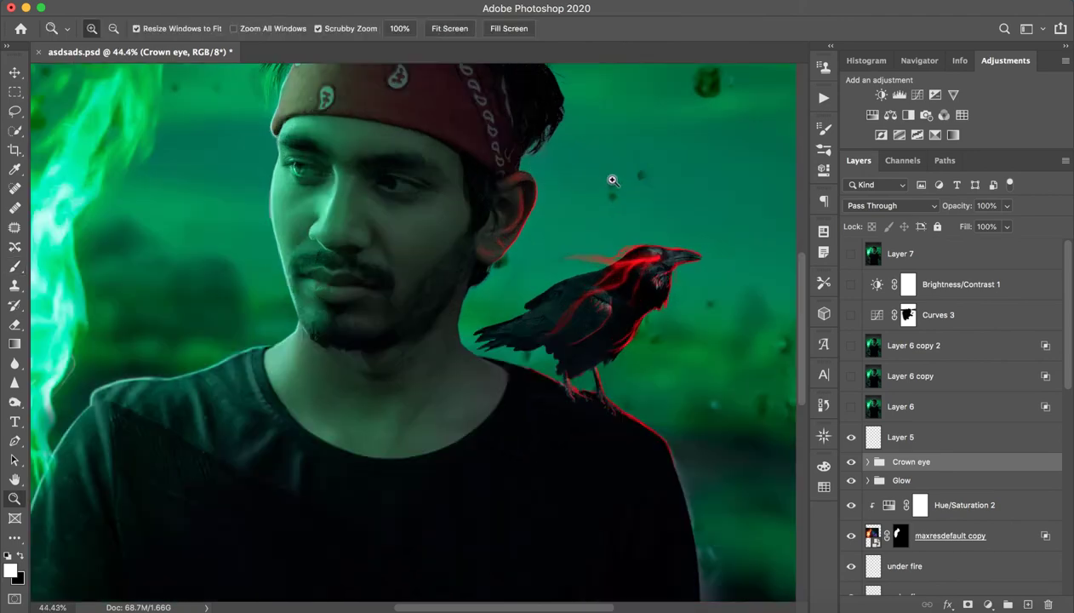
left_click_drag(613, 174, 645, 168)
scroll(608, 259, "right", 5)
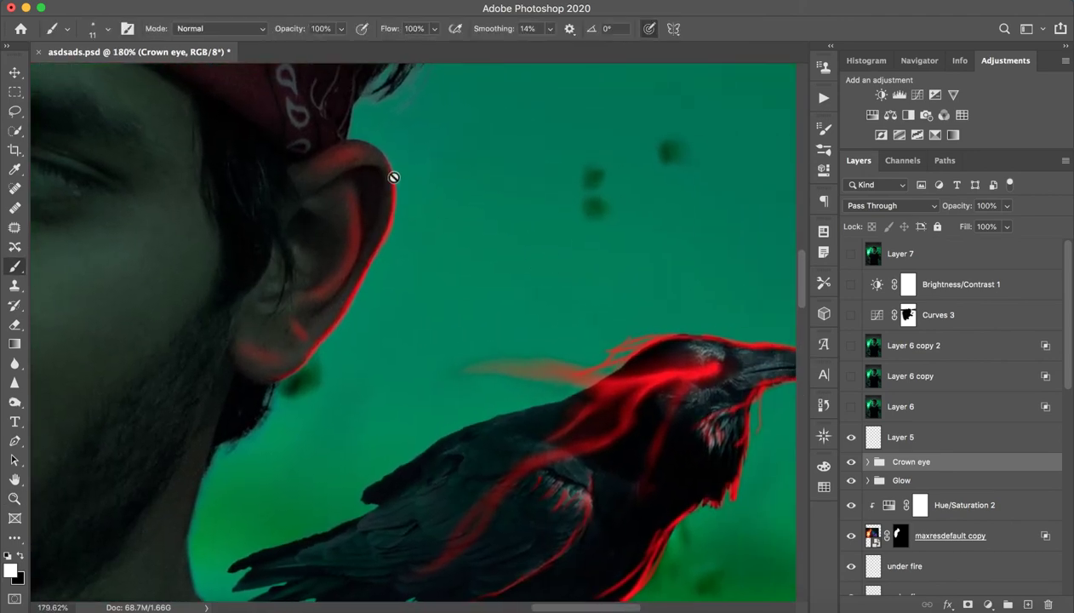
left_click_drag(463, 223, 388, 242)
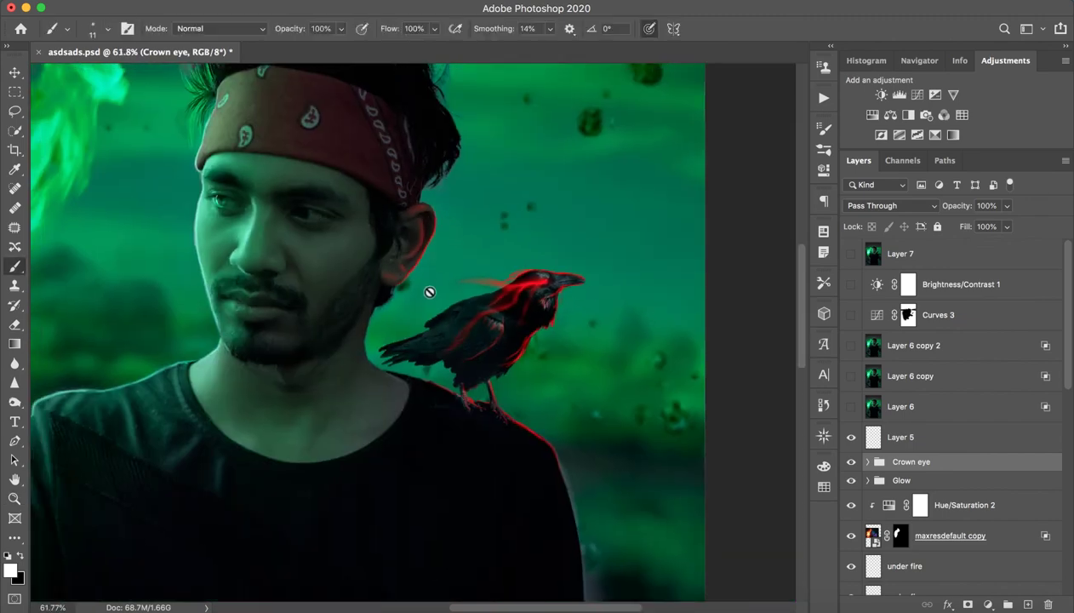
left_click_drag(496, 258, 444, 282)
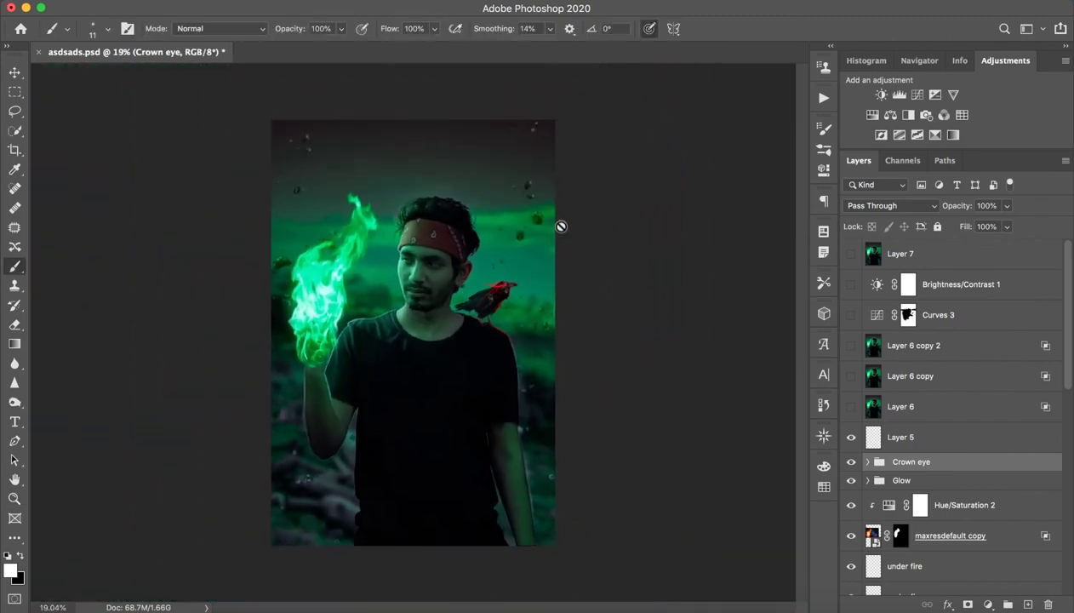
- Toggle Layer 6's visibility and select Layer 6 copy
left_click(930, 411)
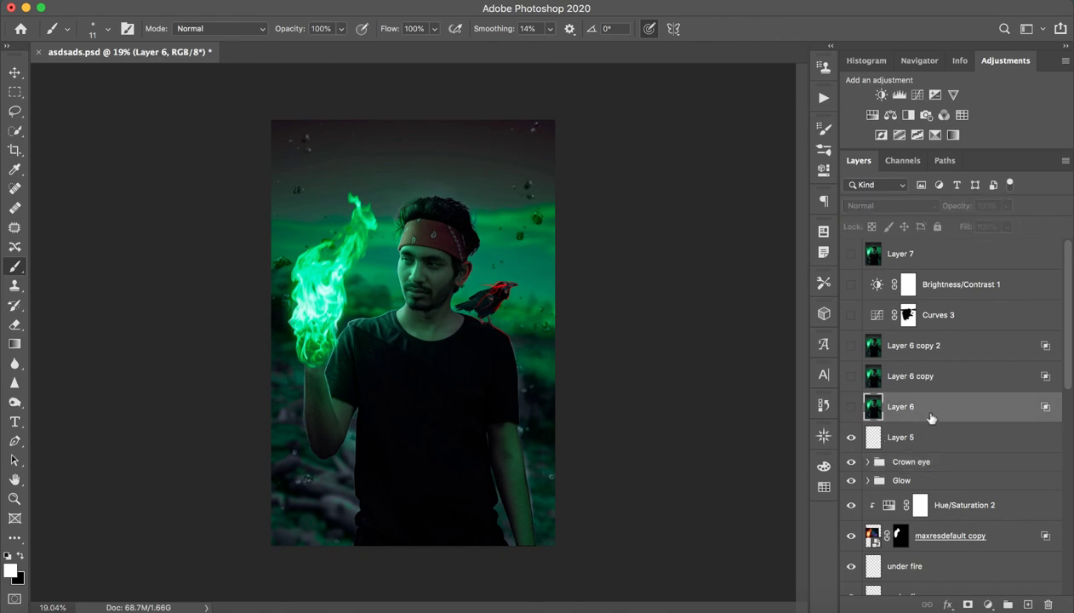
left_click(852, 407)
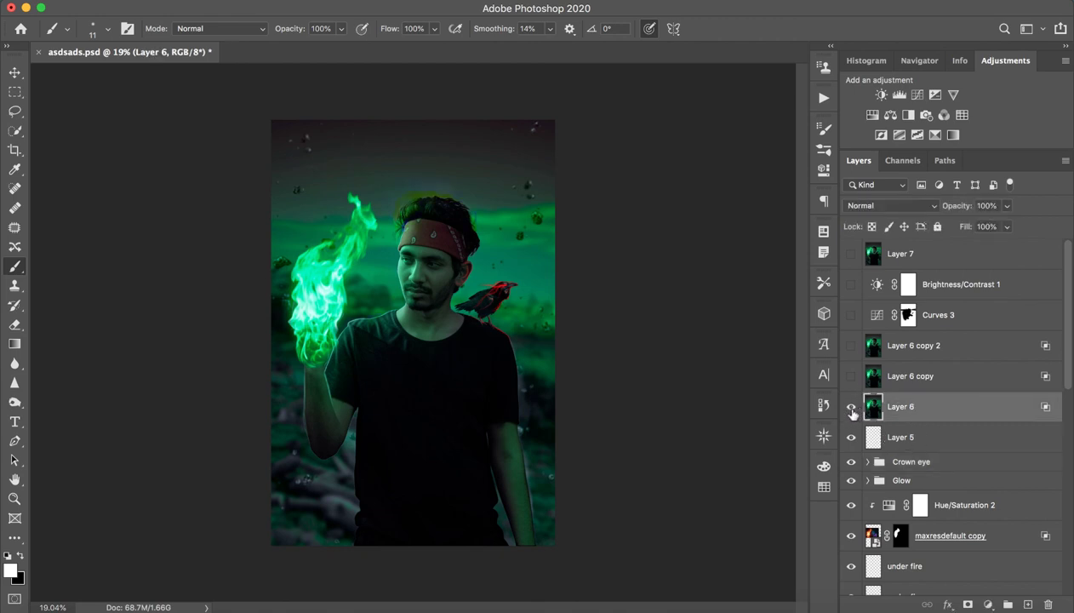
left_click(850, 410)
left_click(849, 408)
left_click(947, 388)
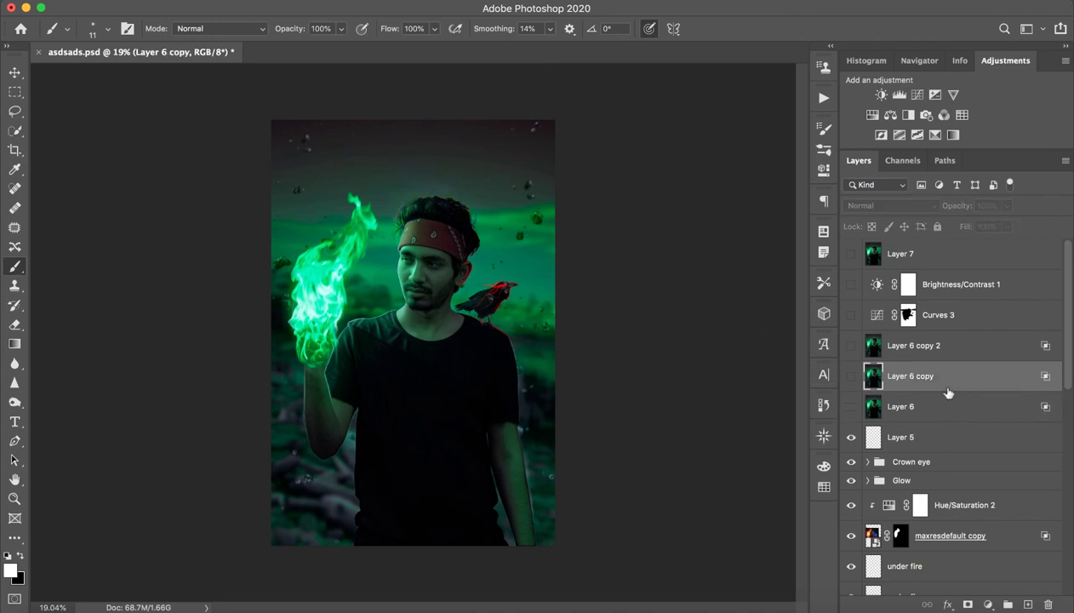
left_click(850, 404)
- Check channel blending: red only for Layer 6 copy 2, green only for Layer 6 copy, then Layer 6
double_click(947, 349)
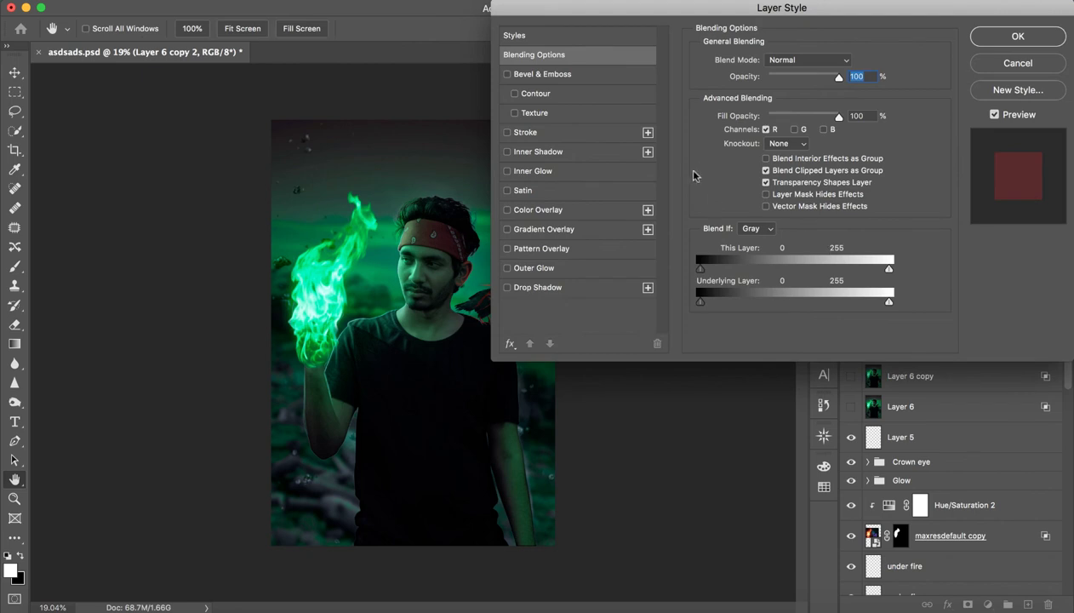
left_click(1018, 65)
double_click(954, 378)
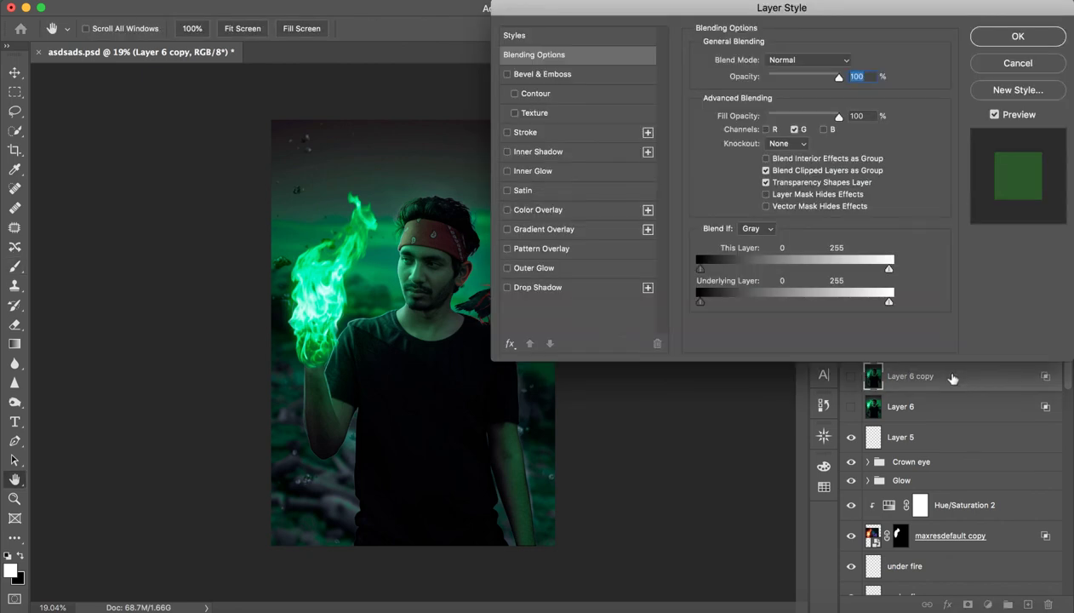
left_click(1022, 60)
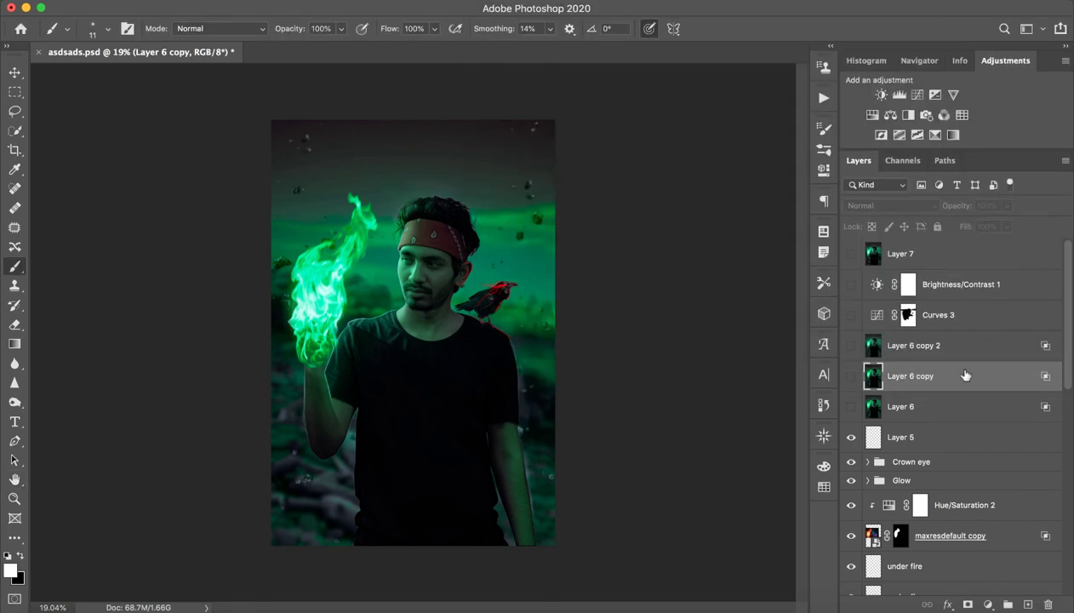
double_click(969, 414)
left_click(998, 65)
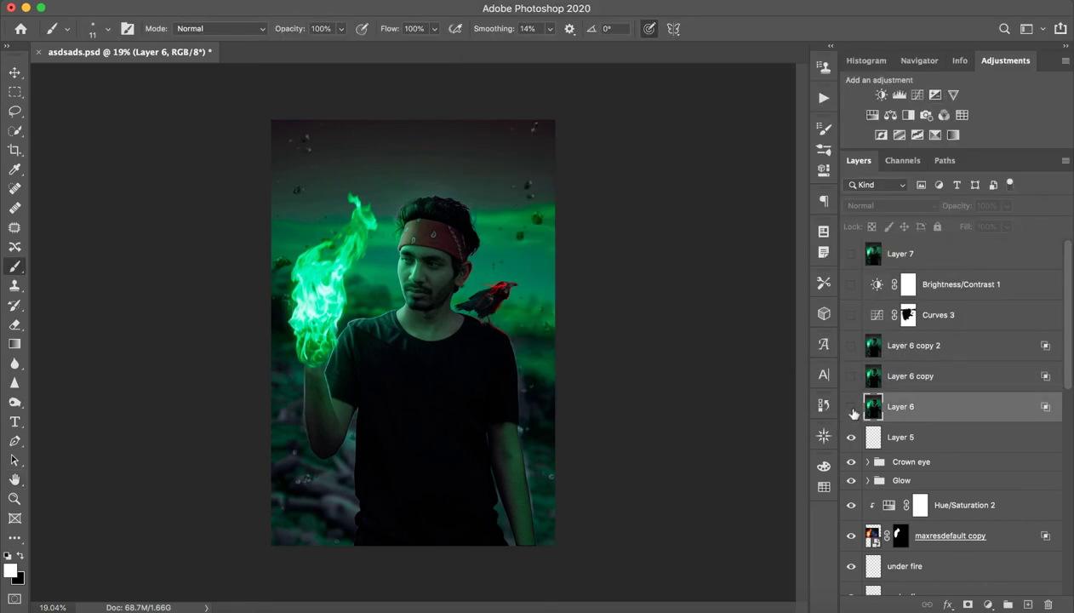
- Show the three Layer 6 split layers and compare them on and off up close on the face
left_click_drag(852, 406, 851, 345)
key("z")
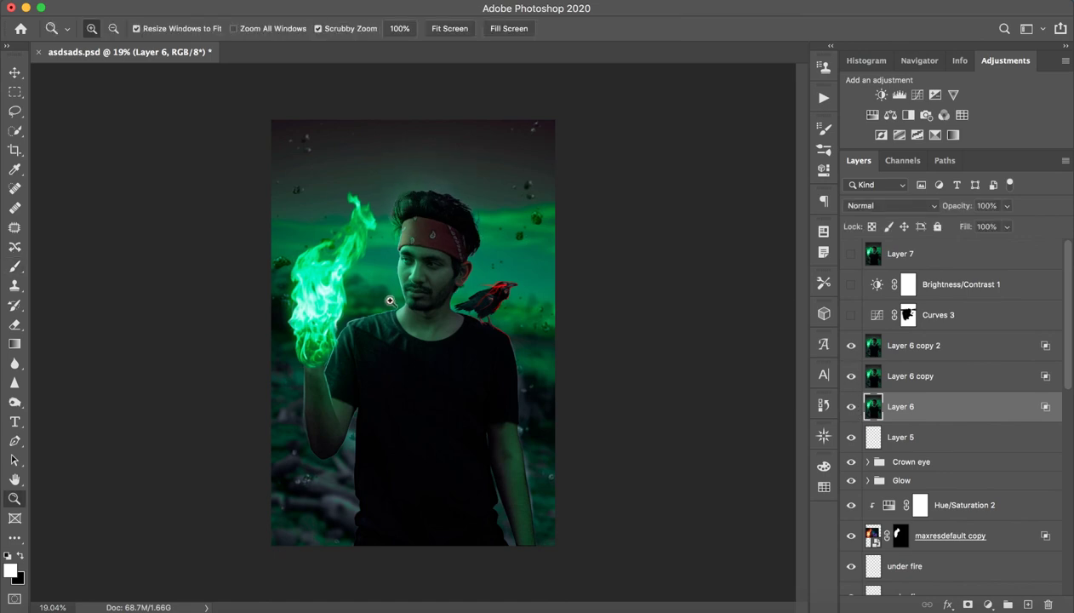
left_click_drag(390, 300, 492, 275)
key("b")
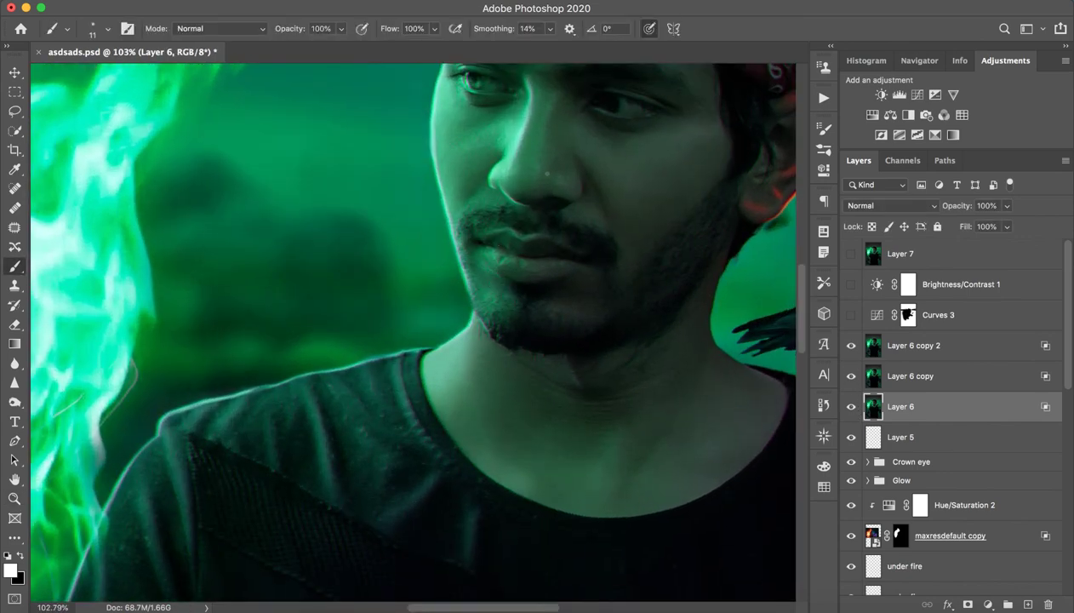
key("z")
mouse_move(506, 149)
left_mouse_down()
mouse_move(546, 132)
mouse_move(587, 136)
mouse_move(472, 280)
left_mouse_up()
mouse_move(852, 359)
left_mouse_down()
mouse_move(853, 434)
mouse_move(851, 344)
left_mouse_up()
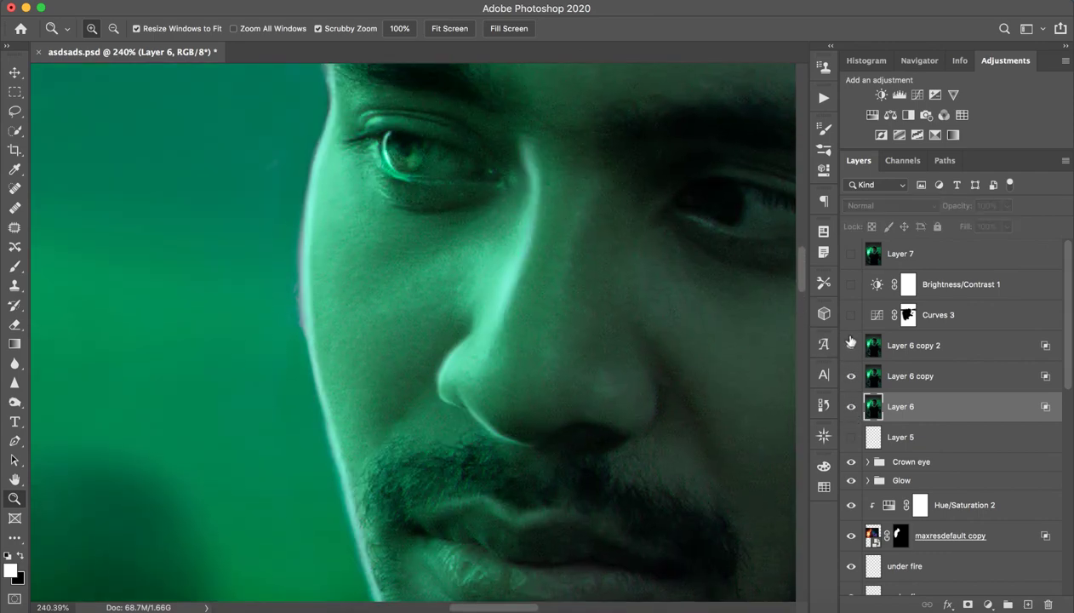
left_click(851, 406)
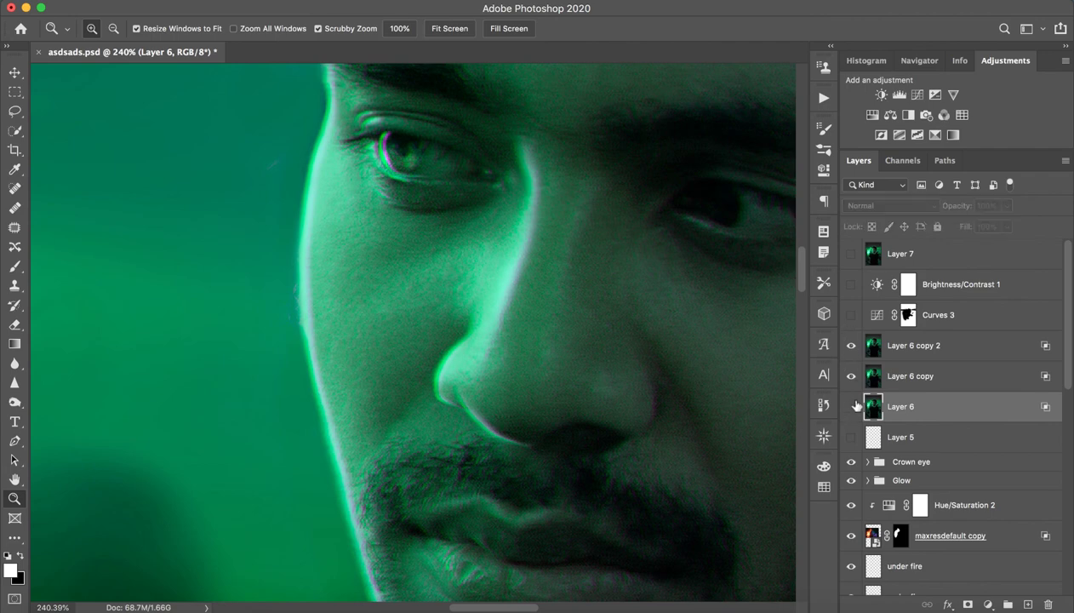
left_click(850, 375)
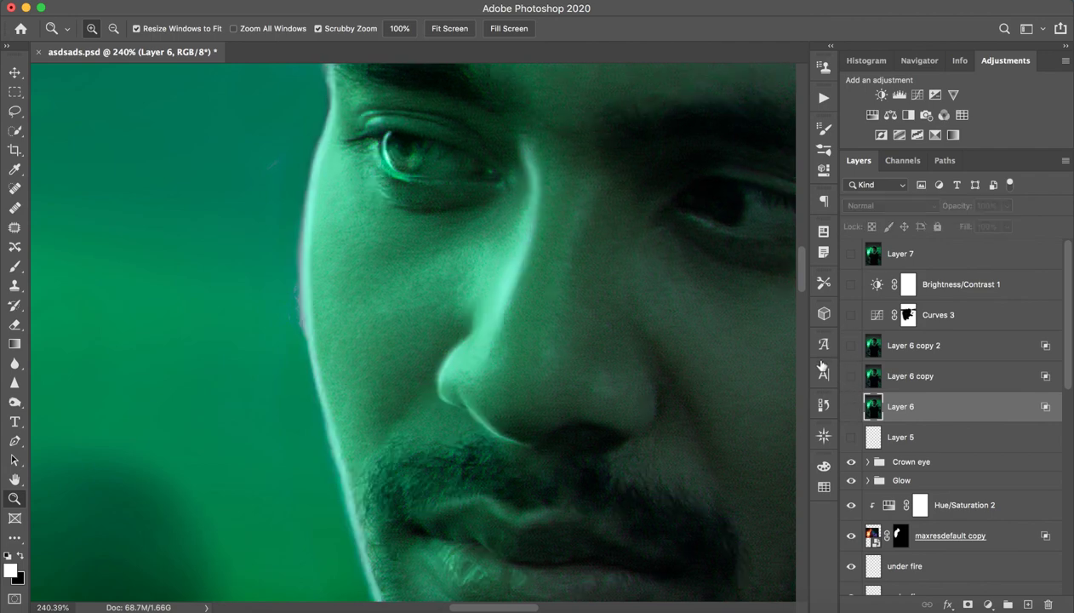
left_click_drag(851, 346, 849, 415)
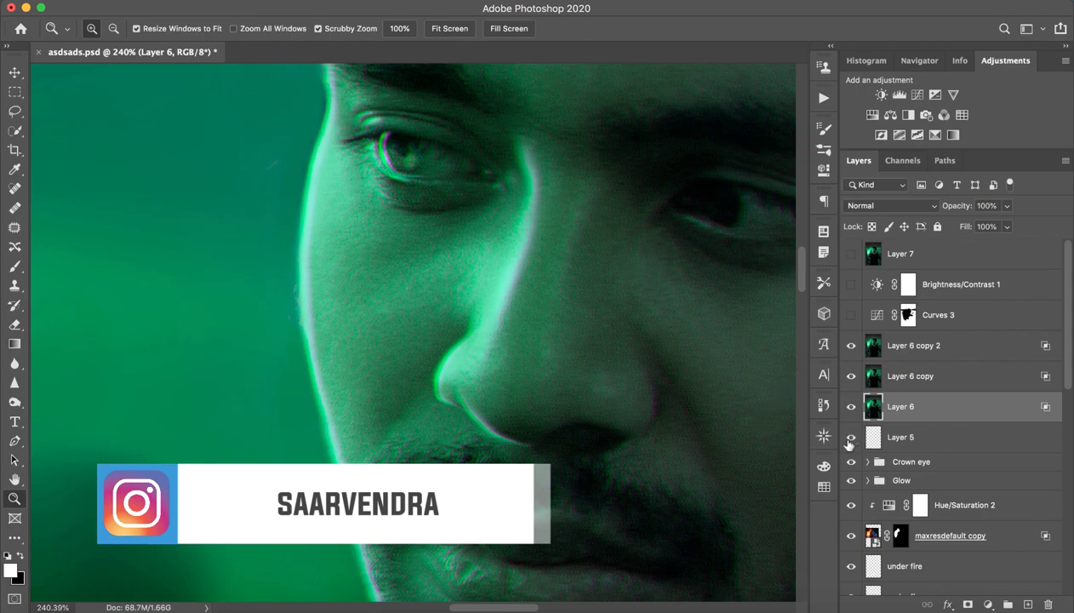
- Nudge Layer 6 copy left twice to offset the colour fringe on the face
mouse_move(643, 357)
left_mouse_down()
mouse_move(526, 378)
mouse_move(615, 368)
mouse_move(539, 378)
mouse_move(552, 324)
left_mouse_up()
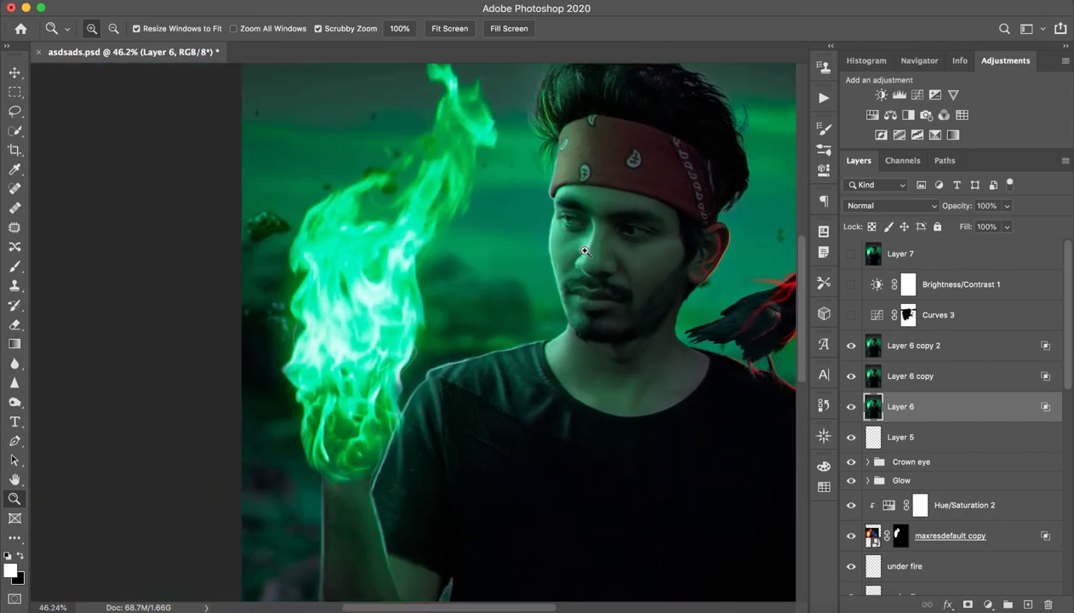
left_click_drag(585, 251, 649, 228)
left_click(943, 377)
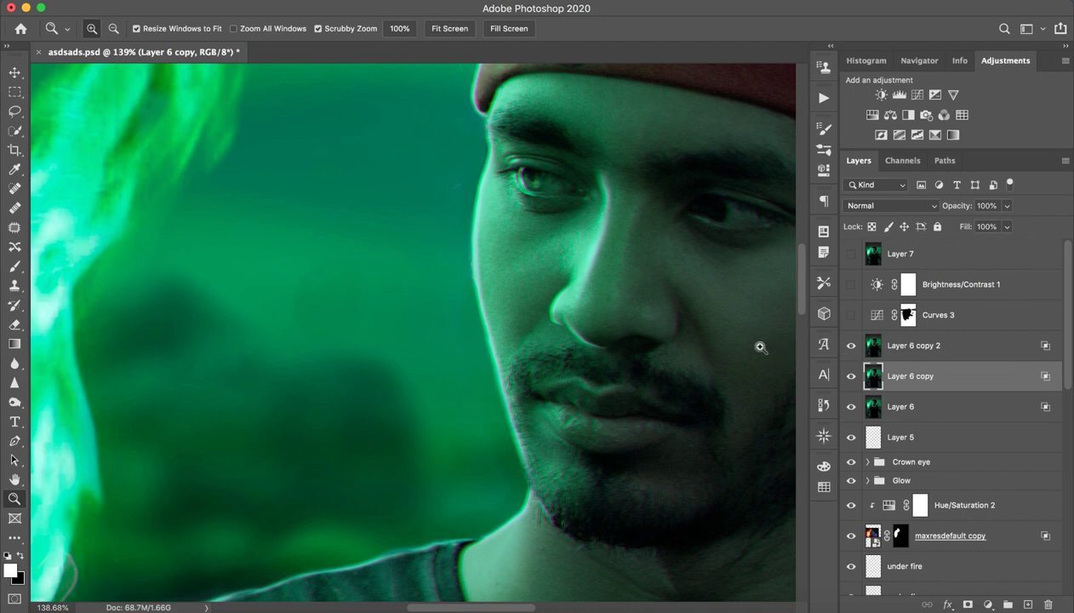
key("v")
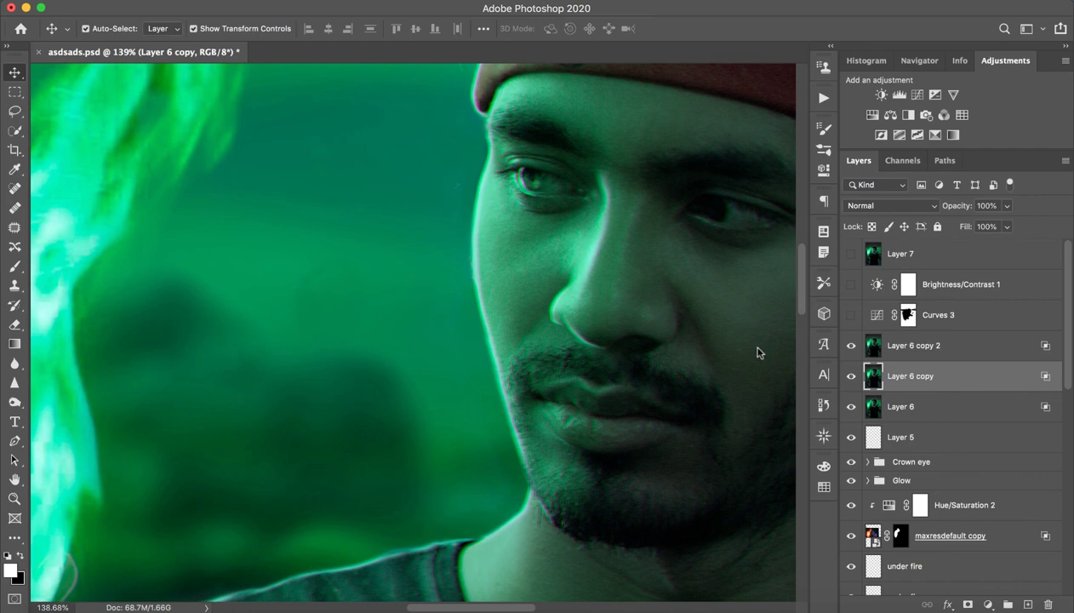
key("Left")
key("Left")
key("Left")
key("Left")
key("Left")
key("Left")
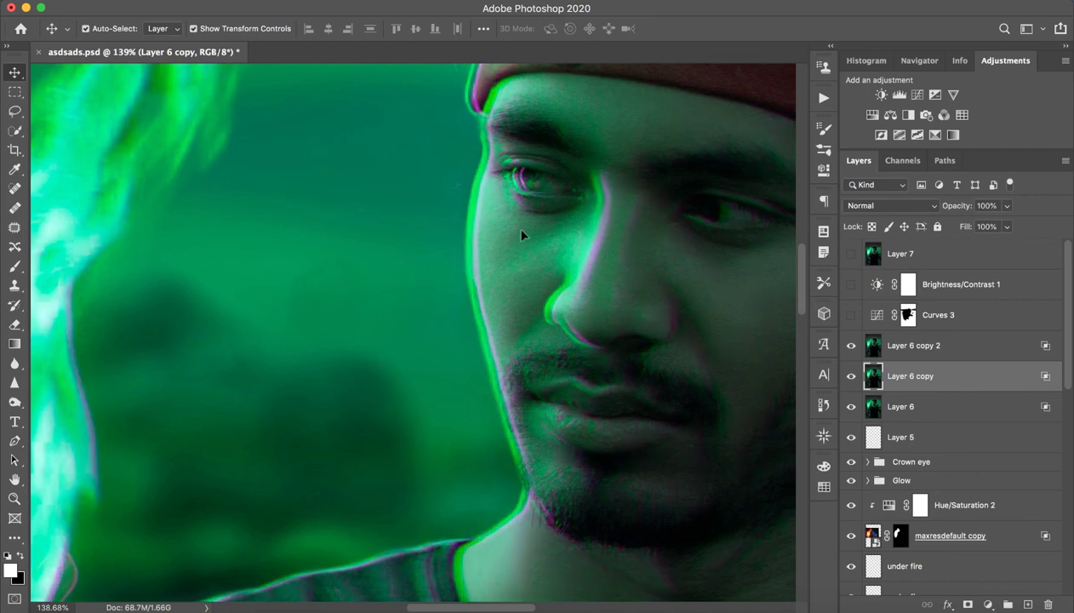
key("z")
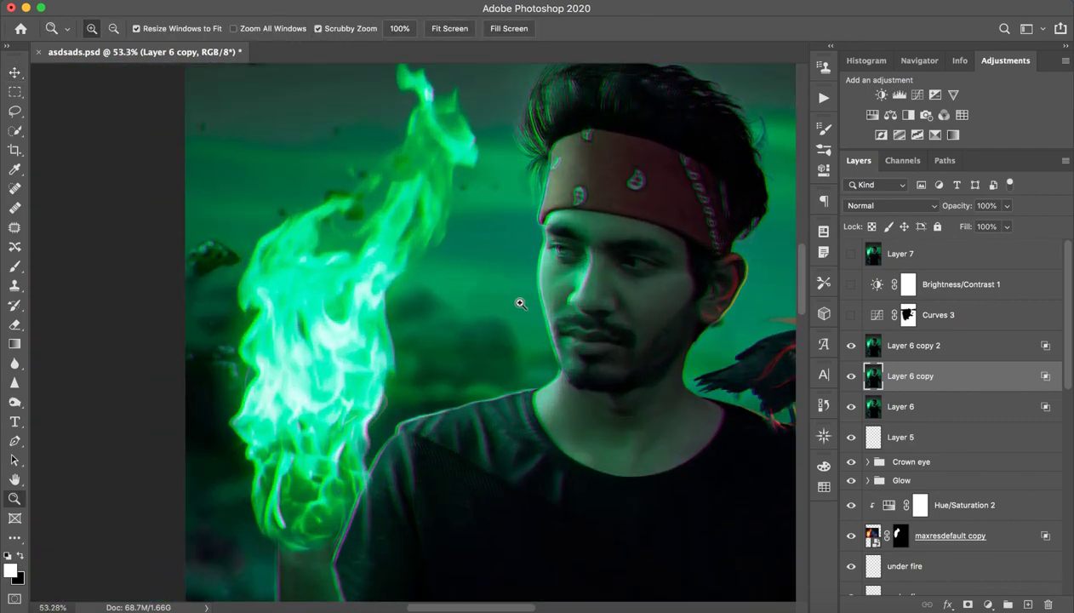
left_click_drag(506, 305, 549, 304)
key("v")
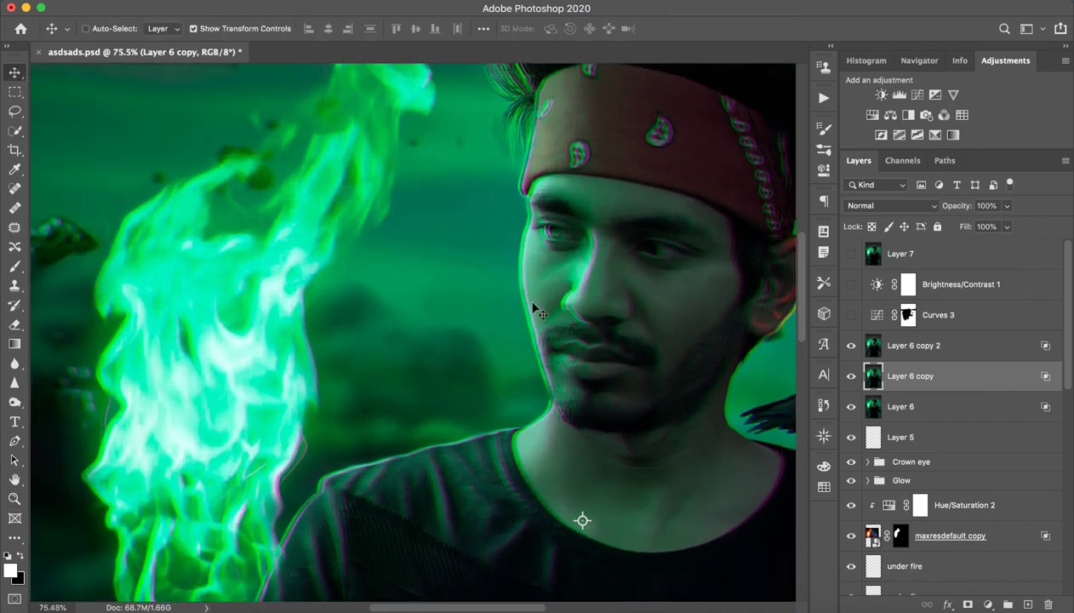
key("Left")
- Zoom in close on the man's eye to inspect the fringe, then back out
key("z")
left_click_drag(569, 226, 635, 220)
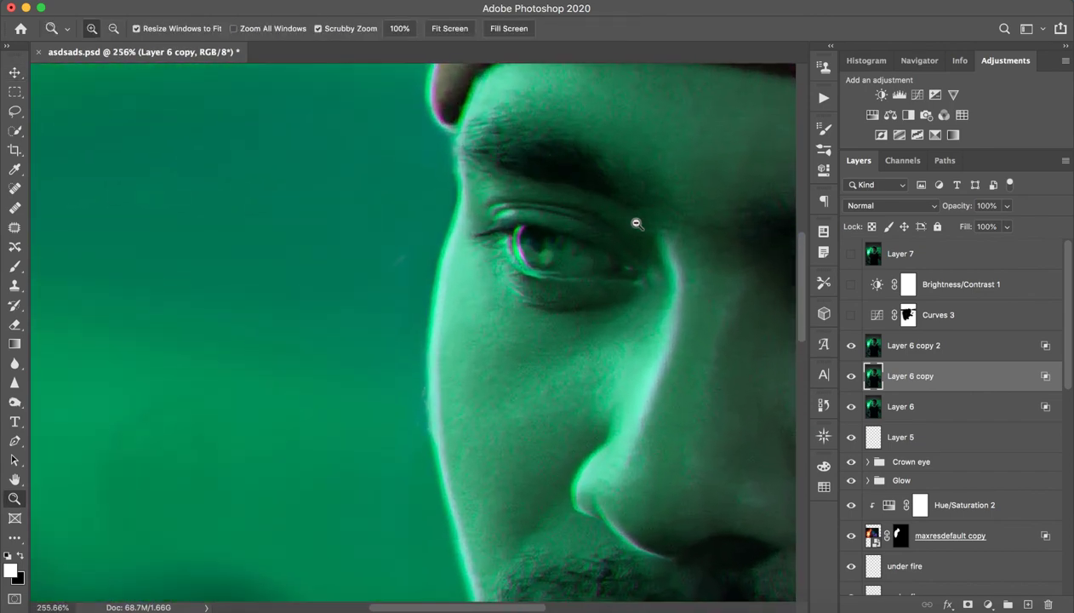
key("v")
key("z")
left_click_drag(526, 246, 455, 274)
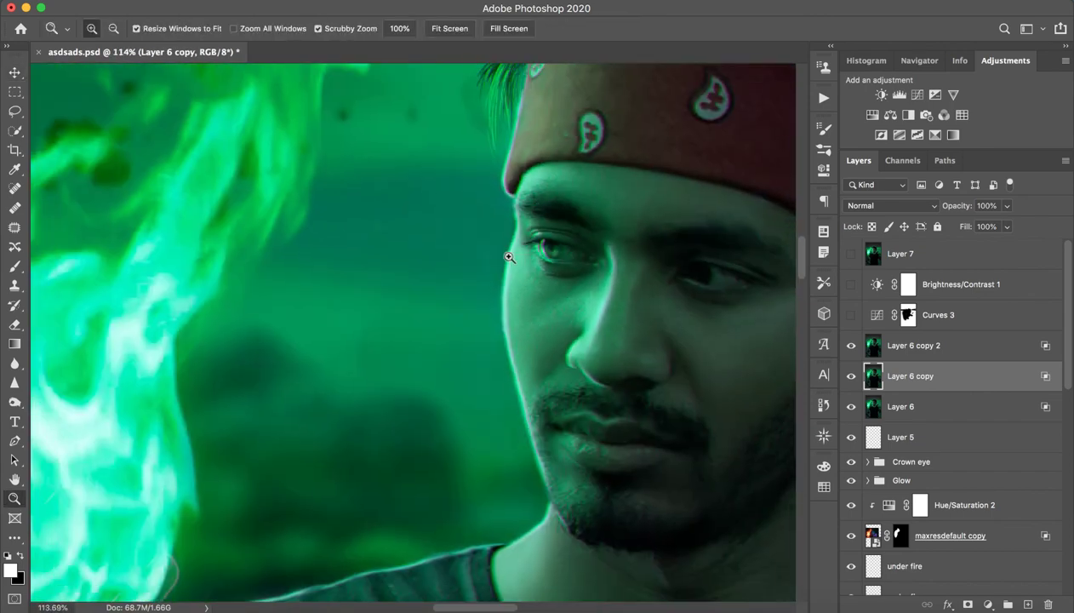
- Turn on the Curves 3 adjustment and compare the darkened image before and after
key("v")
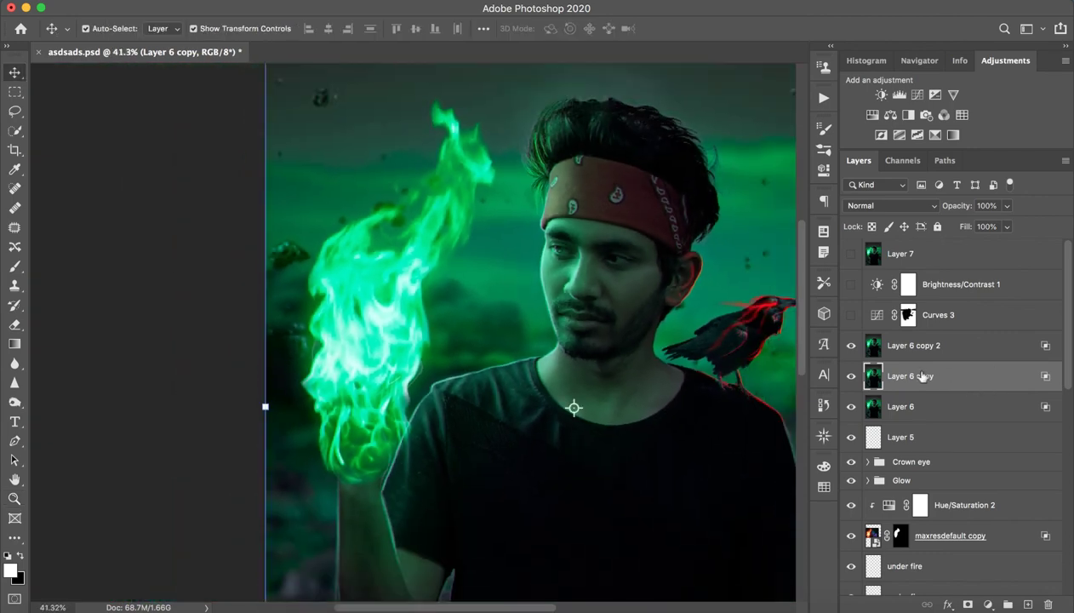
left_click(937, 317)
left_click(851, 315)
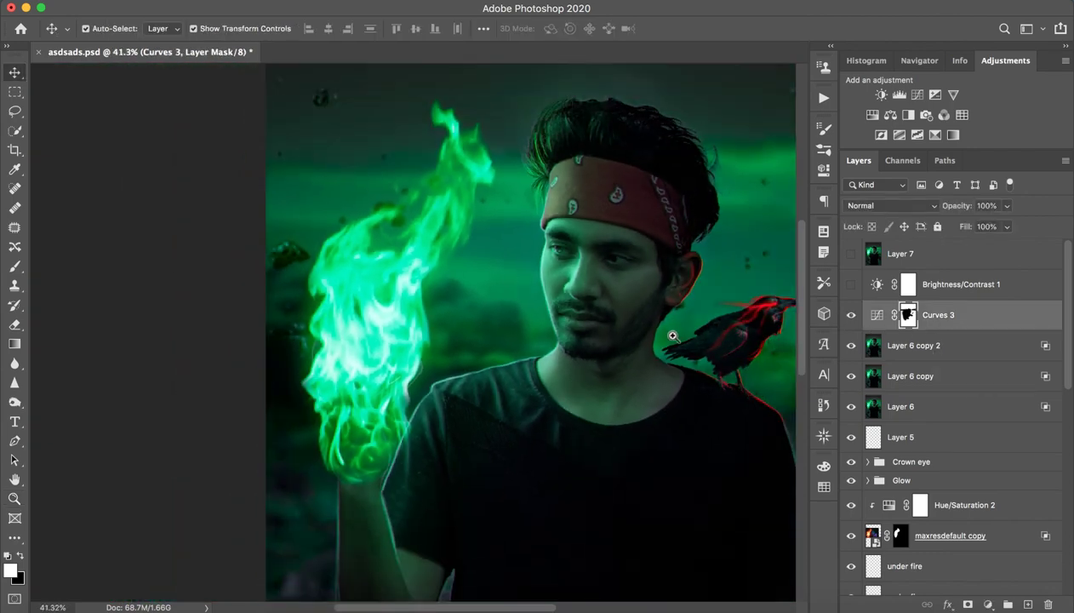
key("z")
left_click_drag(587, 343, 533, 348)
key("v")
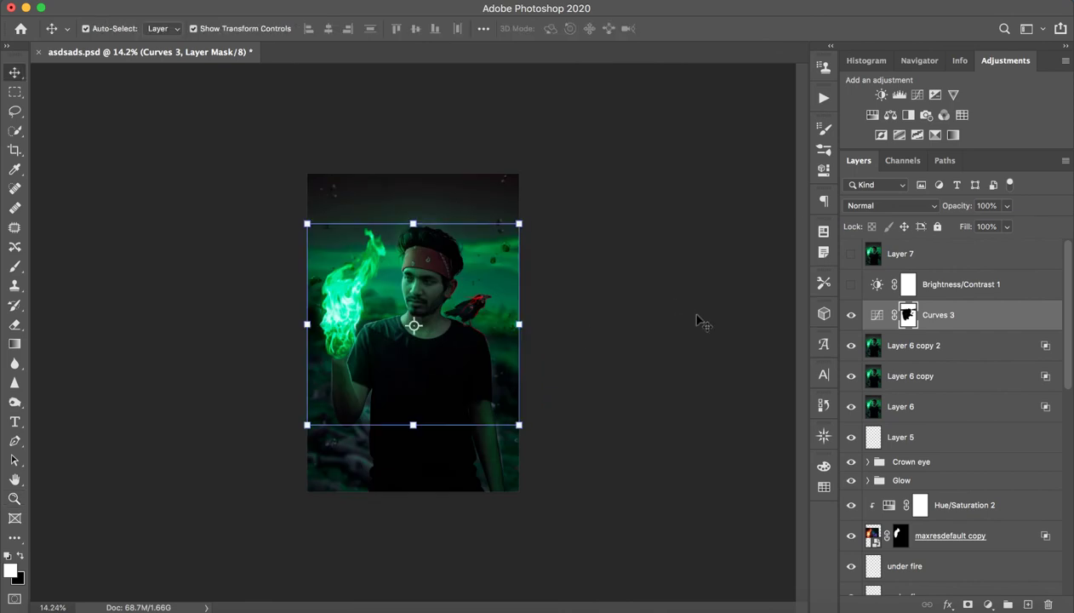
key("z")
left_click_drag(480, 313, 498, 326)
key("v")
left_click(851, 315)
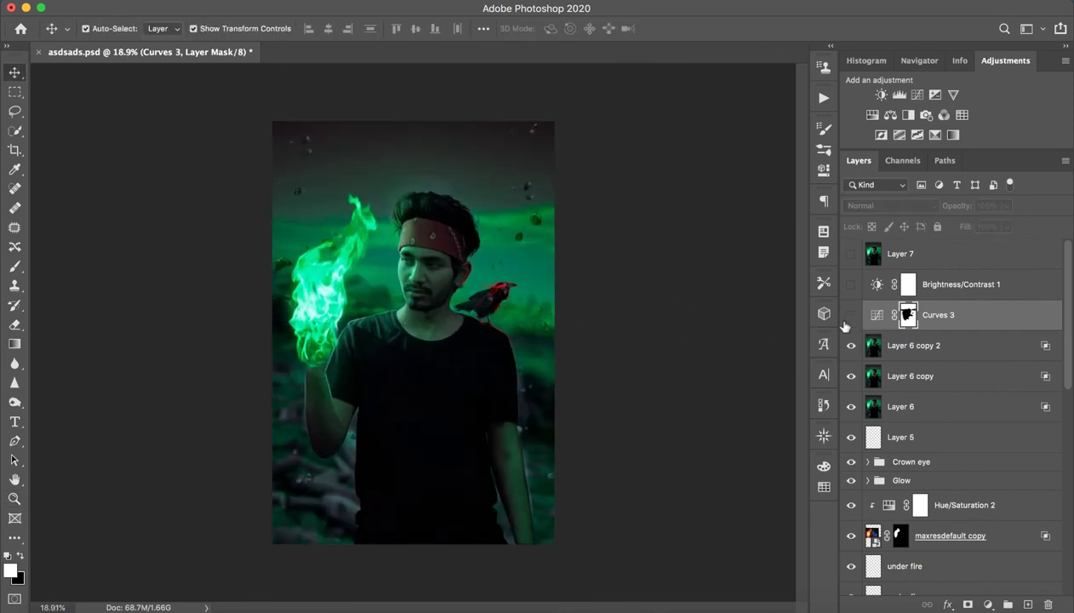
left_click(852, 315)
left_click(851, 315)
left_click(851, 315)
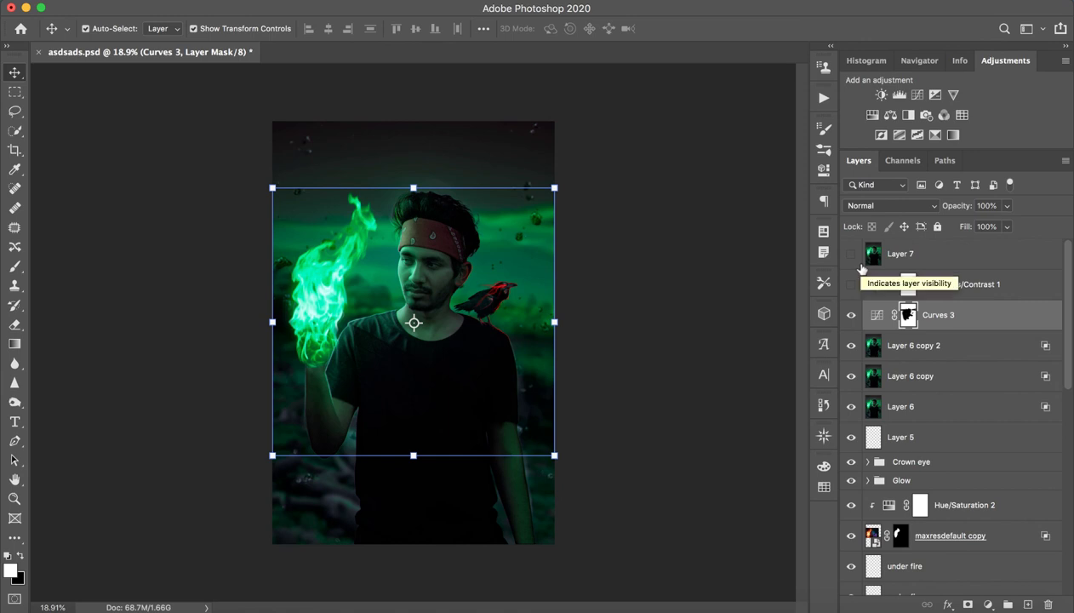
- Review the Curves 3 settings and toggle it again to compare
double_click(875, 315)
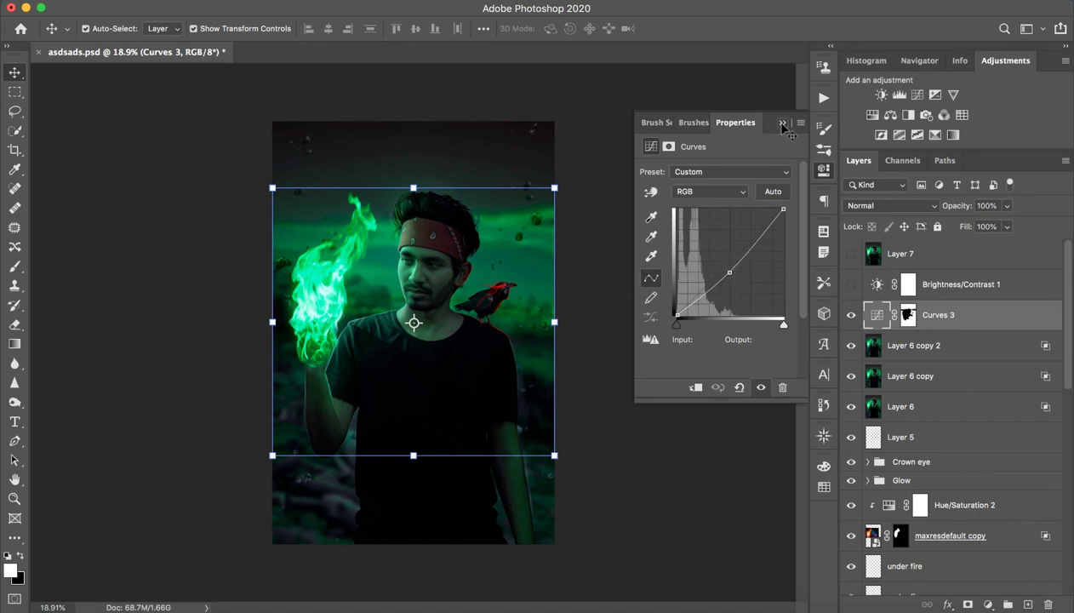
left_click(783, 123)
left_click(787, 102)
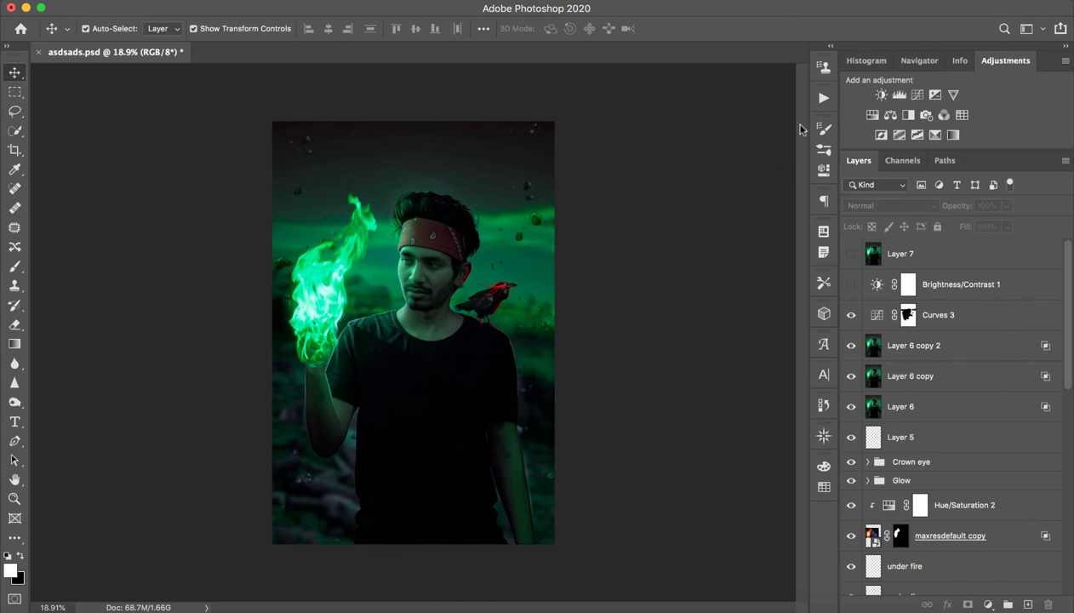
left_click(979, 324)
left_click(851, 315)
left_click(856, 317)
left_click(857, 318)
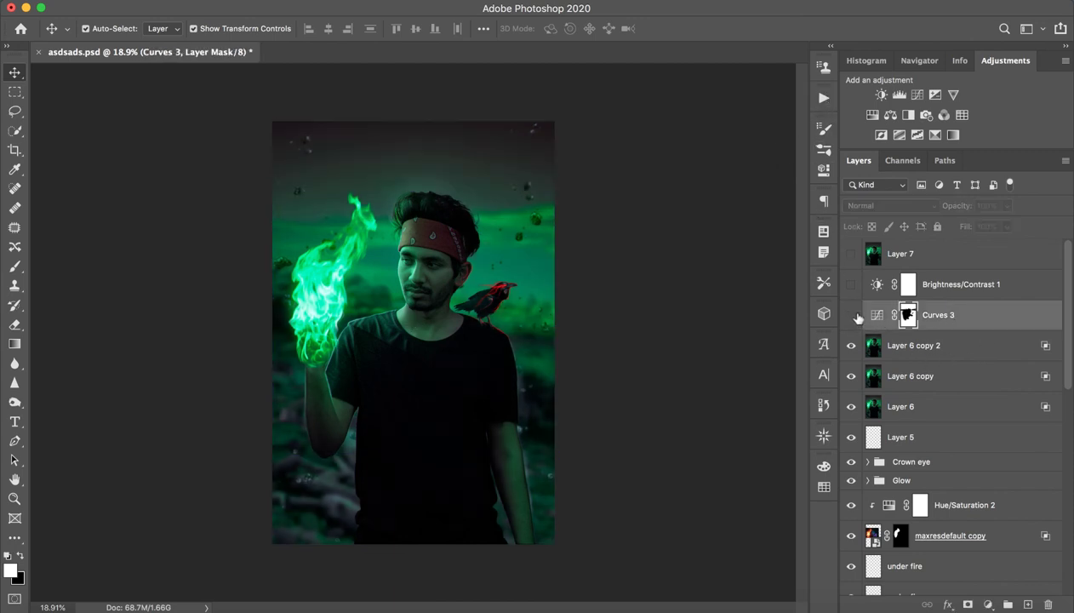
left_click(852, 315)
left_click(852, 315)
left_click(851, 315)
- Turn on Brightness/Contrast 1 and review its Brightness 22, Contrast -6 settings
left_click(1004, 287)
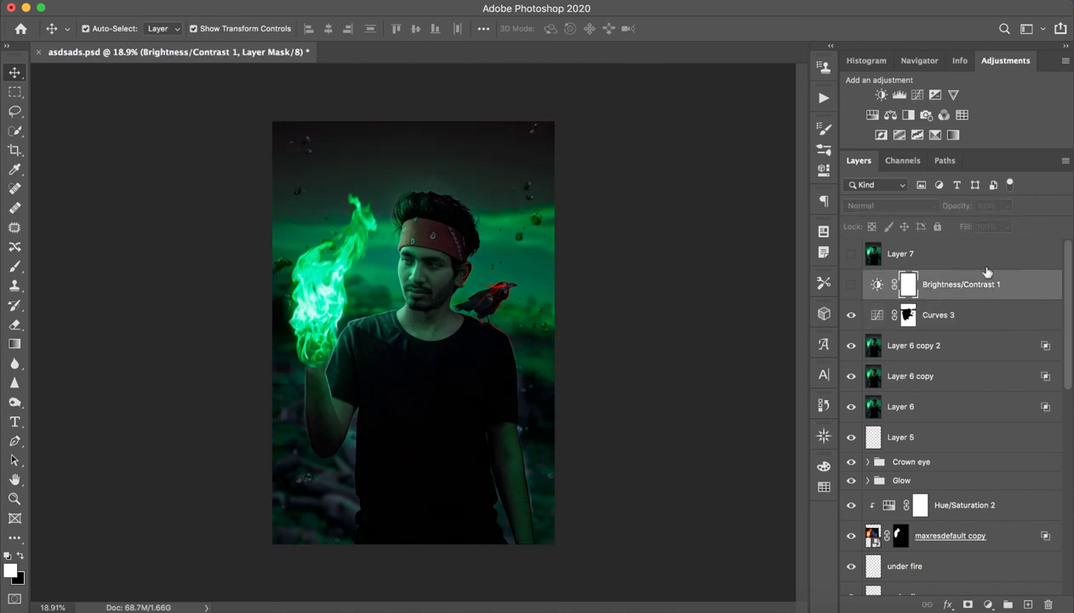
left_click(851, 285)
left_click(852, 284)
left_click(851, 285)
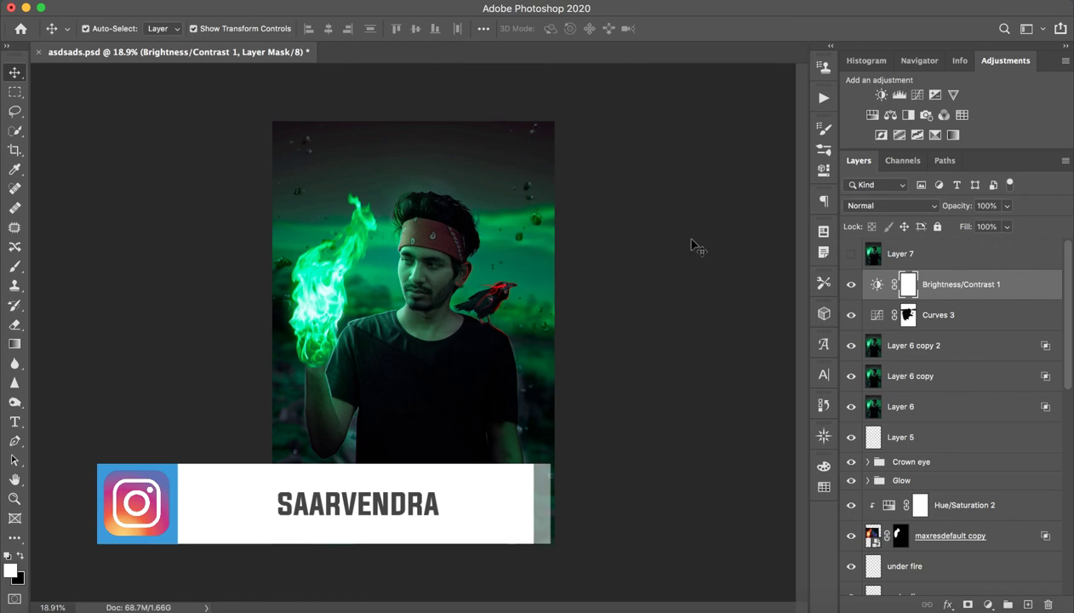
double_click(875, 285)
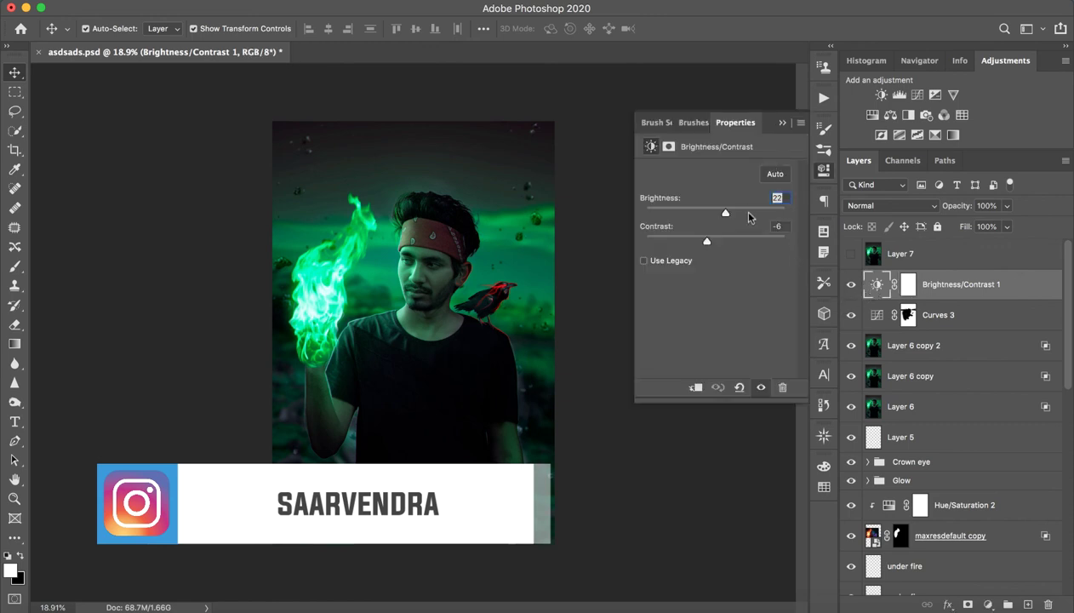
left_click(782, 123)
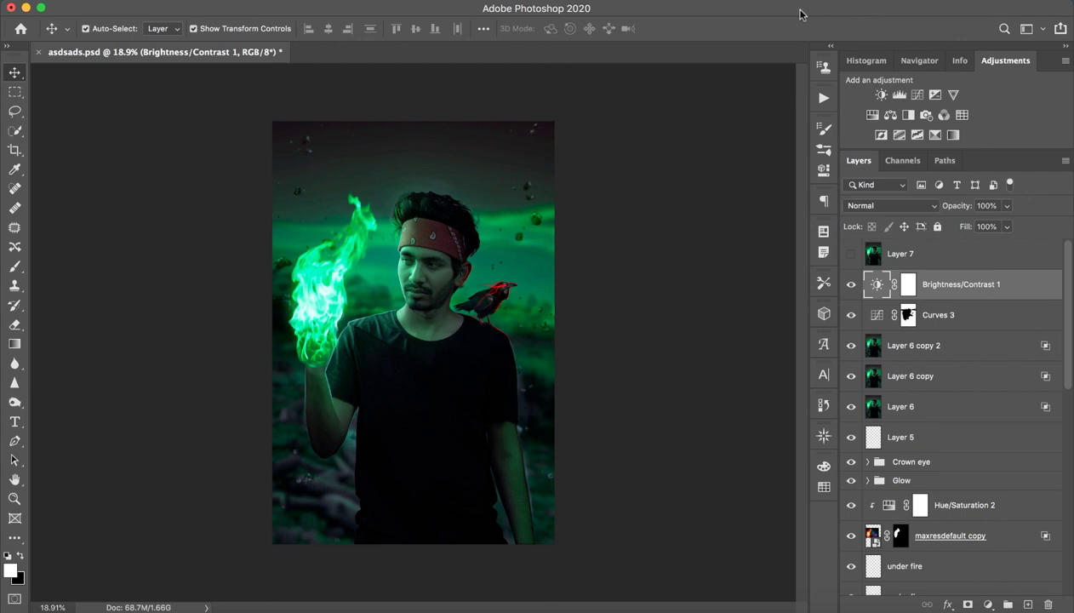
double_click(878, 290)
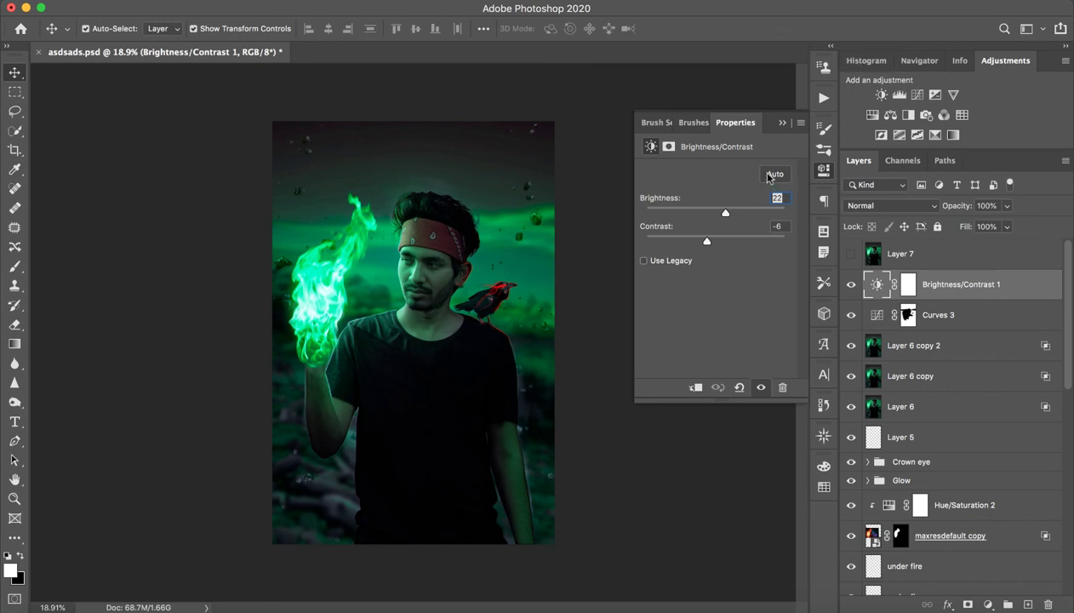
left_click(777, 124)
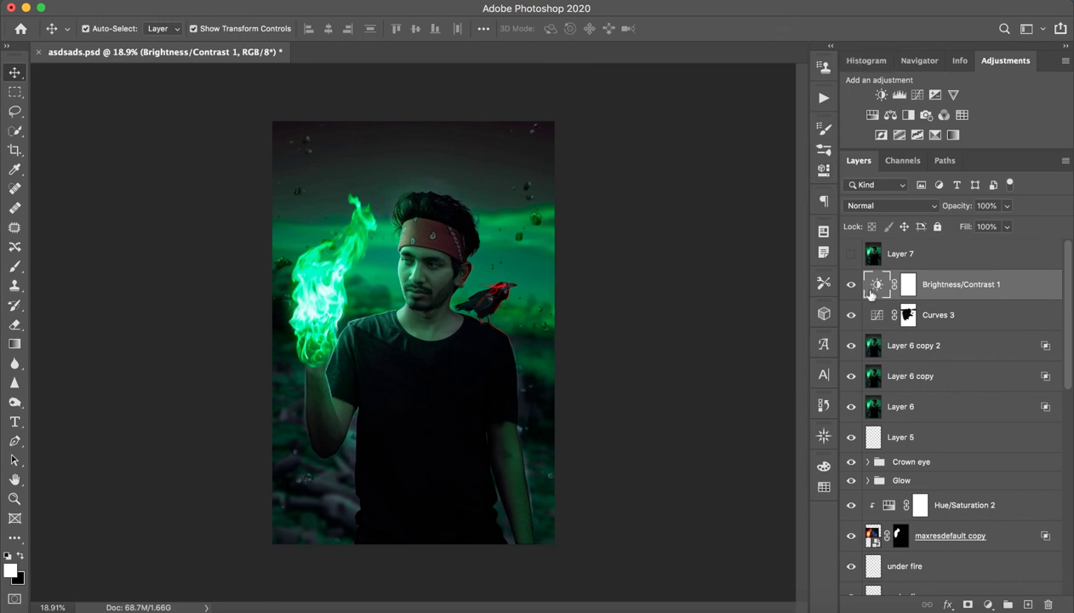
left_click(923, 250)
- Make Layer 7 visible on top of the stack and zoom into the composite
left_click(851, 254)
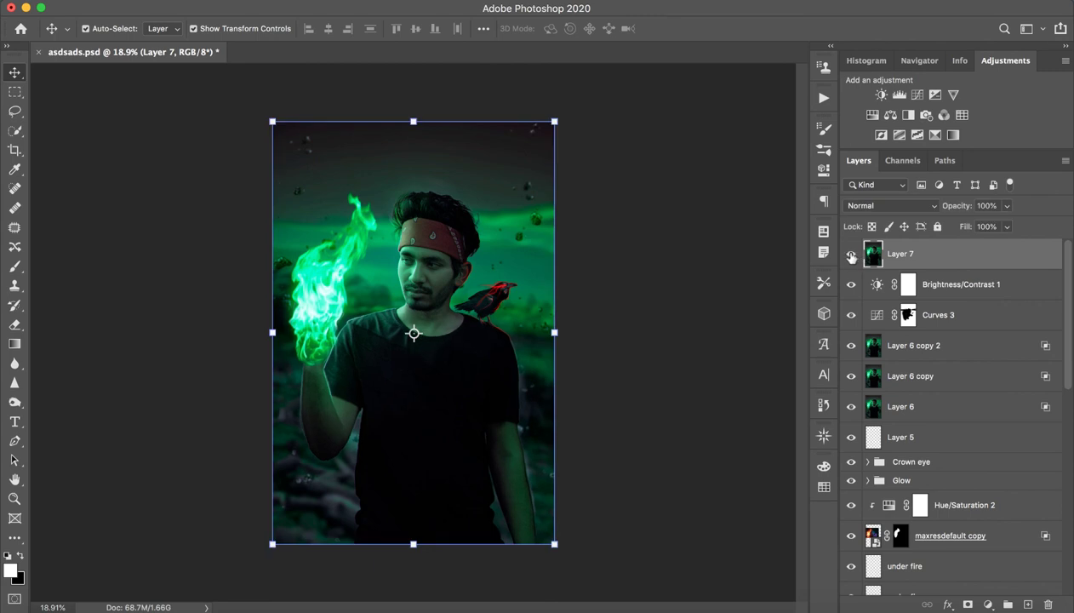
left_click(566, 311)
key("z")
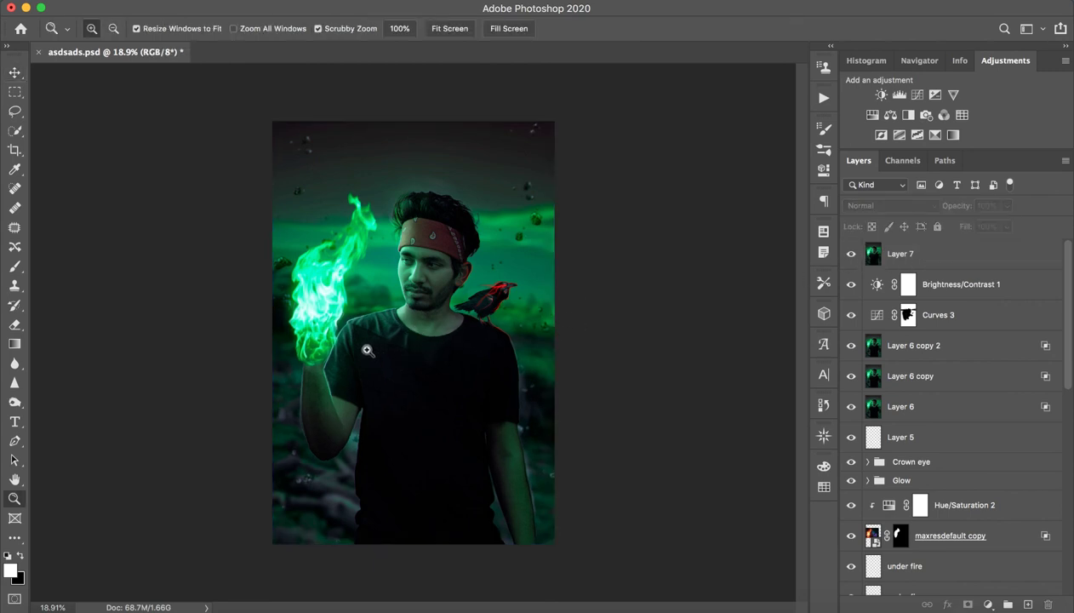
scroll(383, 357, "up", 2)
scroll(384, 372, "up", 1)
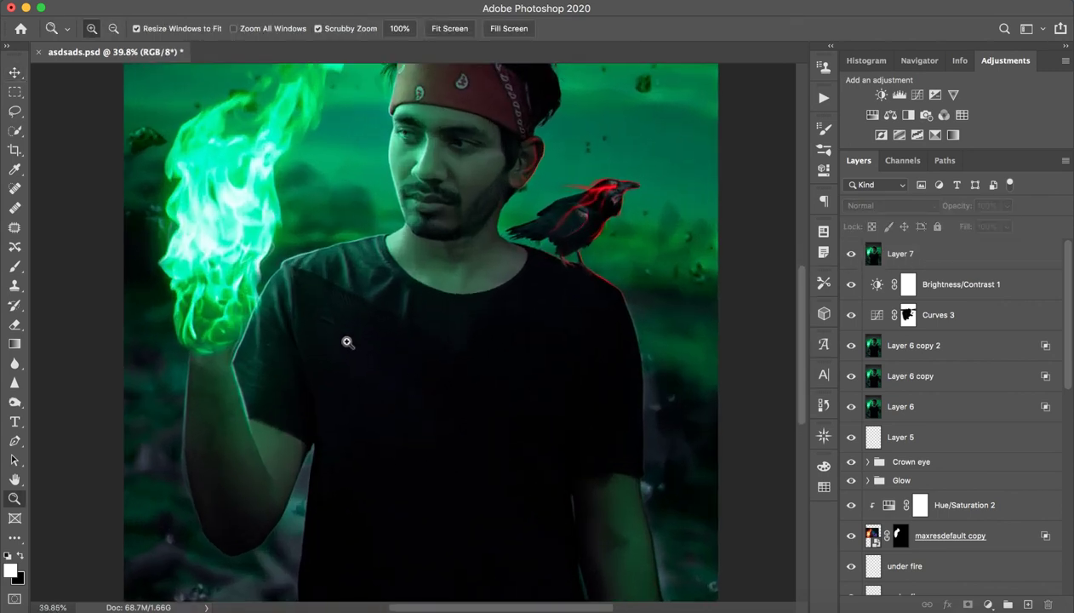
scroll(381, 321, "up", 1)
- Pan across the whole image to review it, then select Layer 7 and open Liquify
scroll(452, 311, "right", 3)
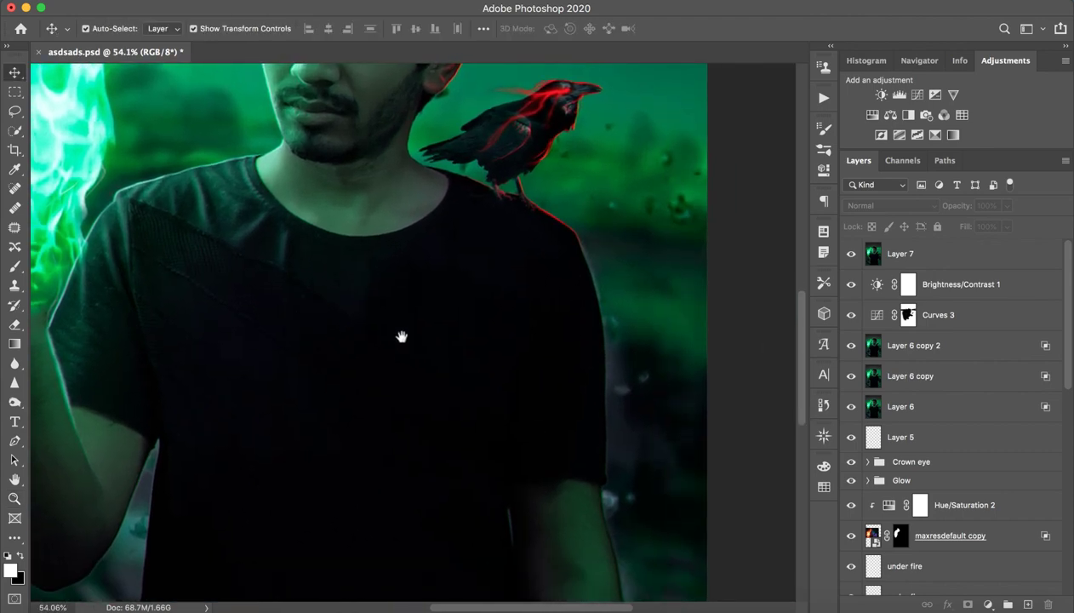
scroll(400, 336, "down", 1)
scroll(446, 366, "down", 2)
scroll(461, 367, "up", 3)
scroll(458, 323, "down", 5)
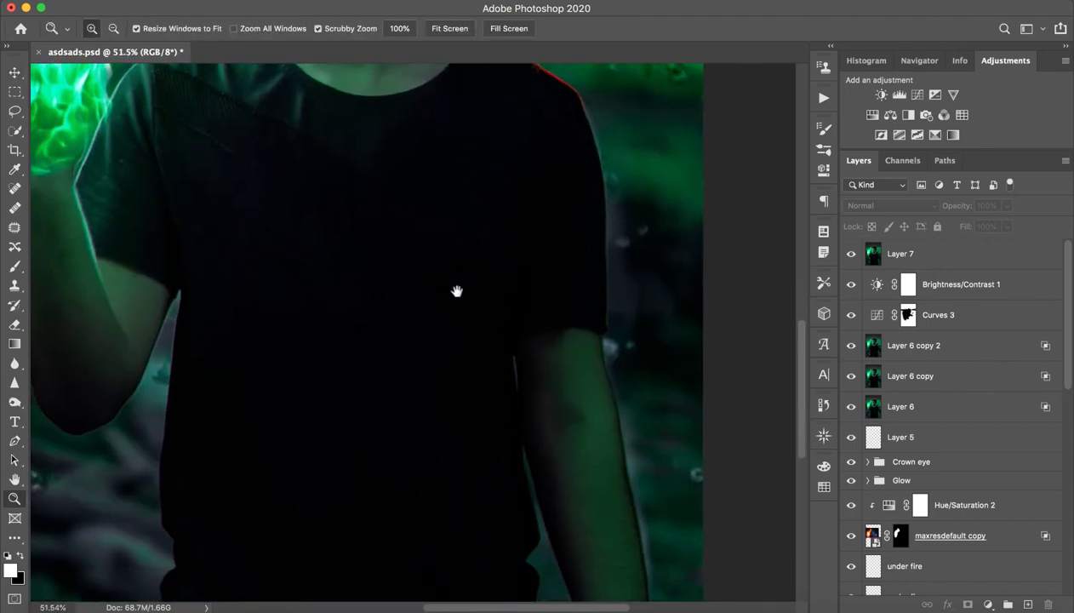
scroll(456, 302, "down", 2)
scroll(456, 312, "down", 2)
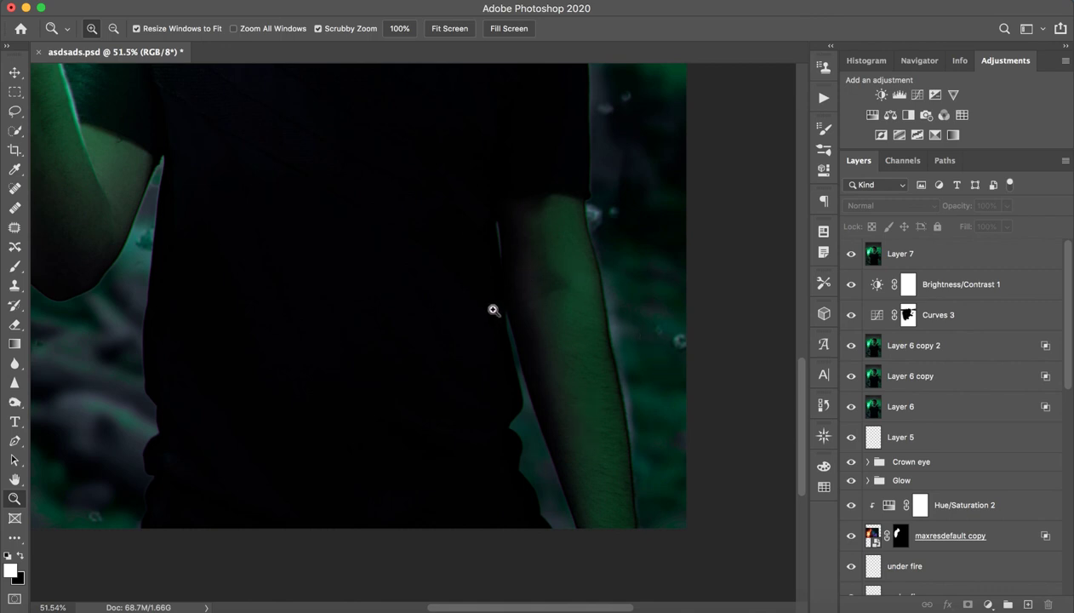
scroll(449, 132, "down", 1)
scroll(372, 153, "down", 5)
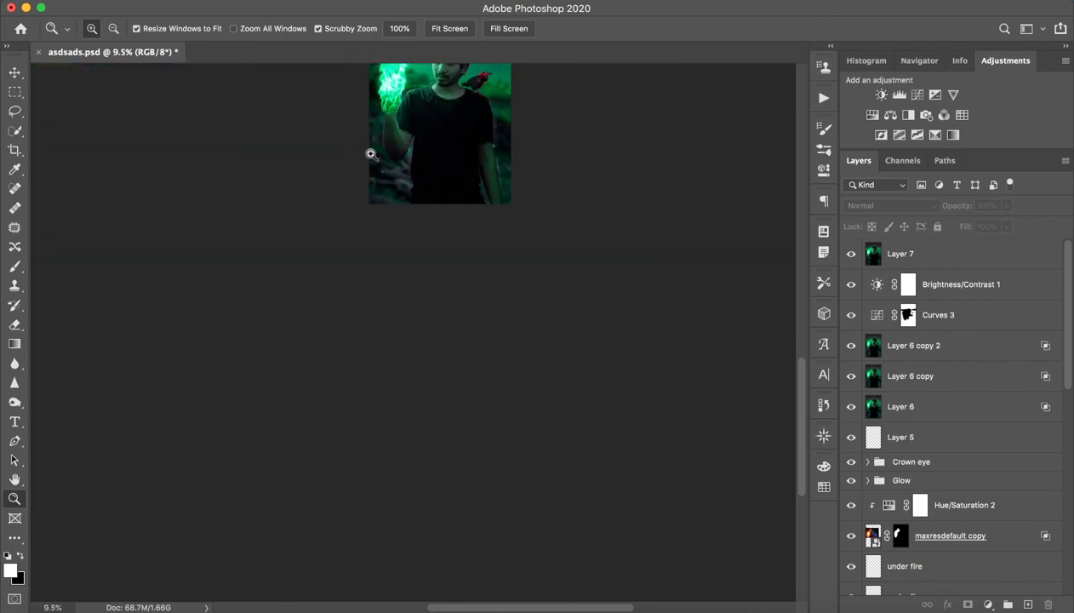
scroll(408, 152, "up", 3)
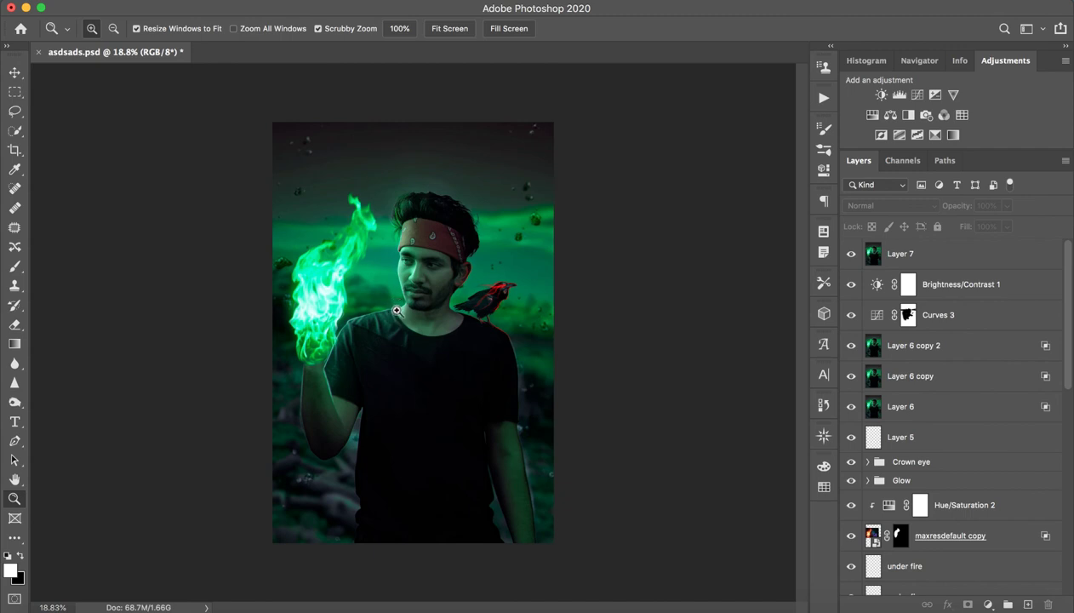
scroll(414, 311, "up", 1)
scroll(415, 310, "up", 1)
left_click(880, 255)
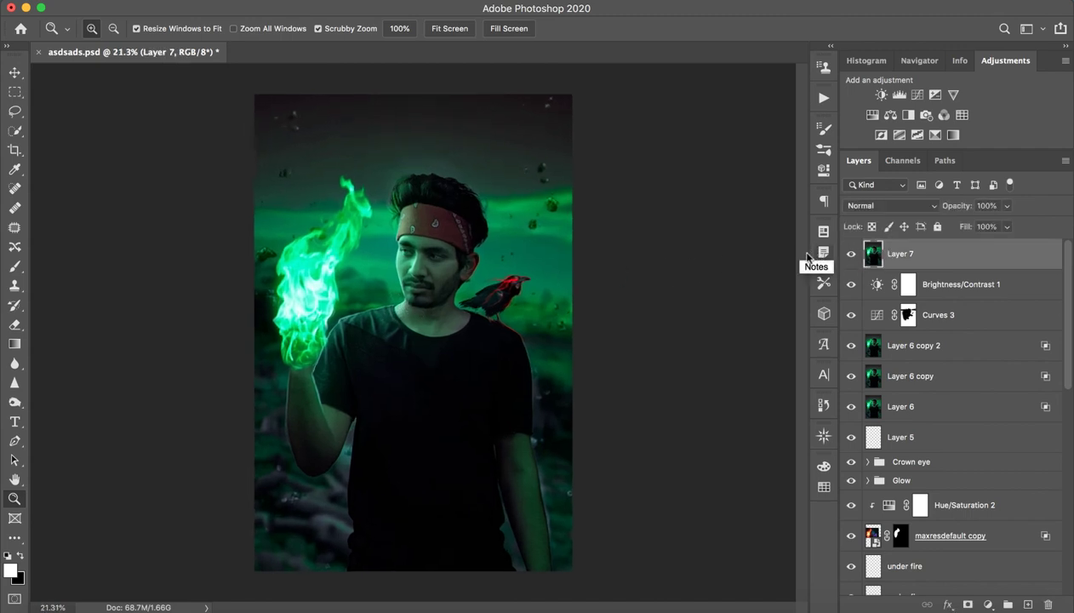
key("ctrl+shift+x")
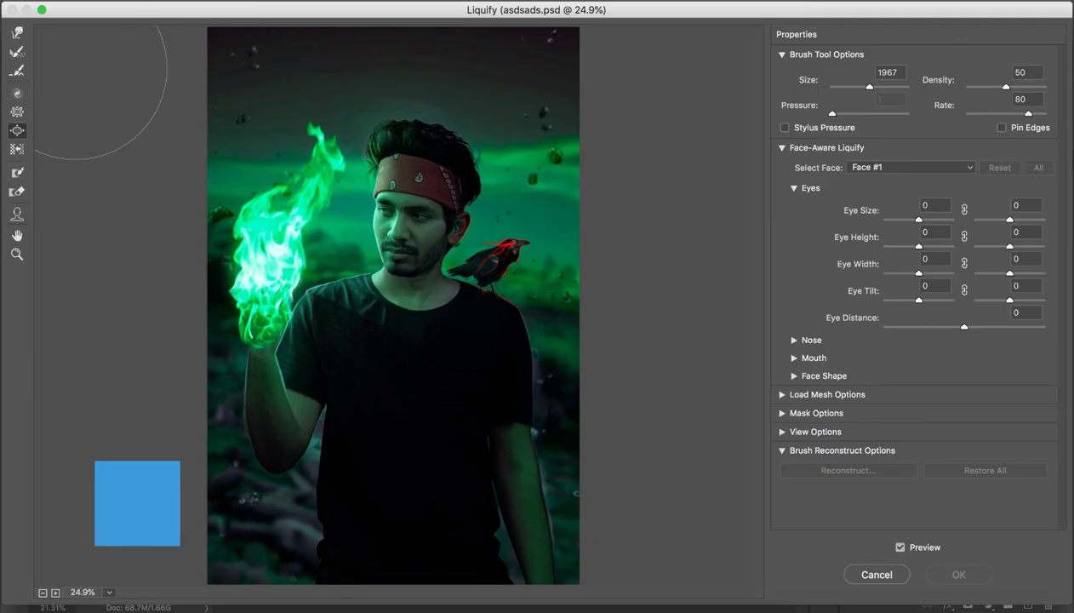
- Try a Forward Warp swirl on Layer 7's lower image, then cancel Liquify and discard it
left_click(13, 30)
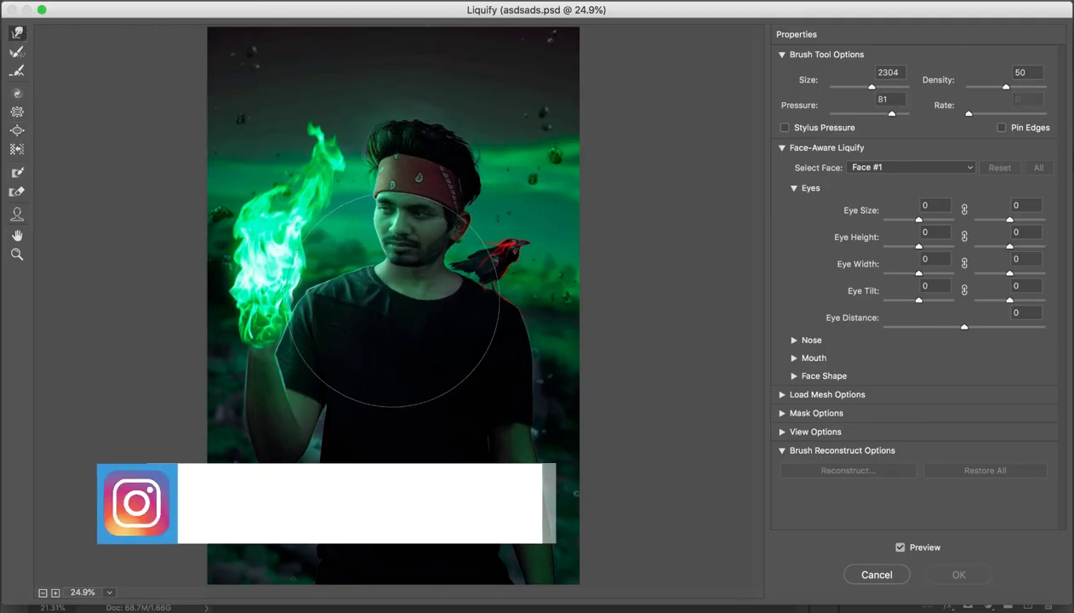
mouse_move(491, 417)
left_mouse_down()
mouse_move(323, 172)
mouse_move(228, 361)
mouse_move(423, 230)
mouse_move(179, 383)
mouse_move(213, 432)
mouse_move(196, 409)
mouse_move(228, 167)
mouse_move(181, 355)
mouse_move(255, 281)
mouse_move(384, 115)
mouse_move(281, 144)
mouse_move(408, 212)
mouse_move(551, 96)
mouse_move(576, 287)
mouse_move(695, 335)
mouse_move(295, 217)
mouse_move(588, 335)
mouse_move(600, 479)
left_mouse_up()
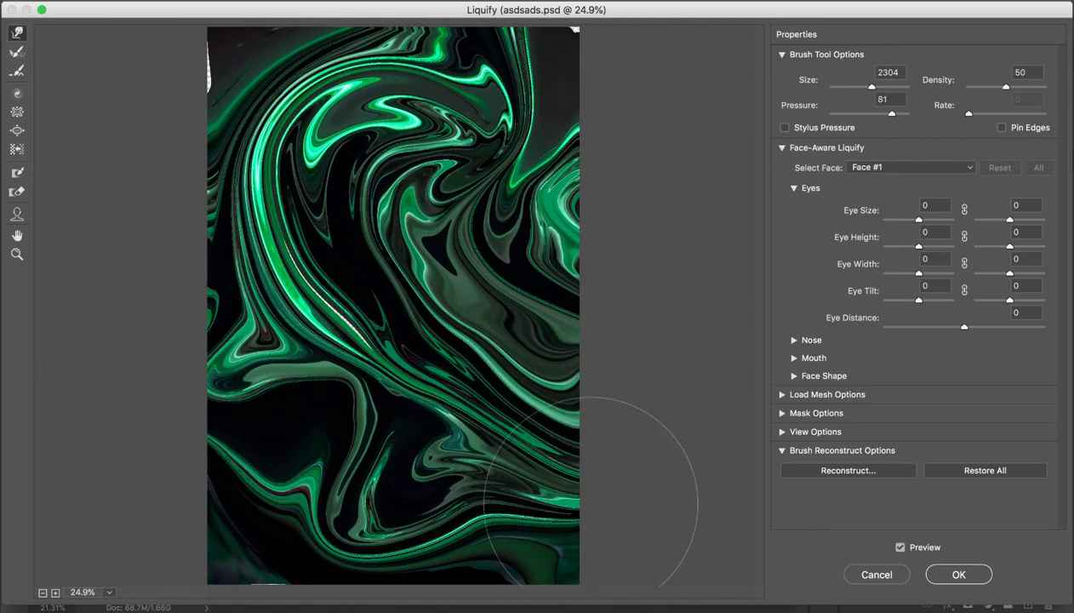
mouse_move(363, 426)
left_mouse_down()
mouse_move(551, 335)
mouse_move(588, 336)
mouse_move(487, 507)
mouse_move(510, 477)
left_mouse_up()
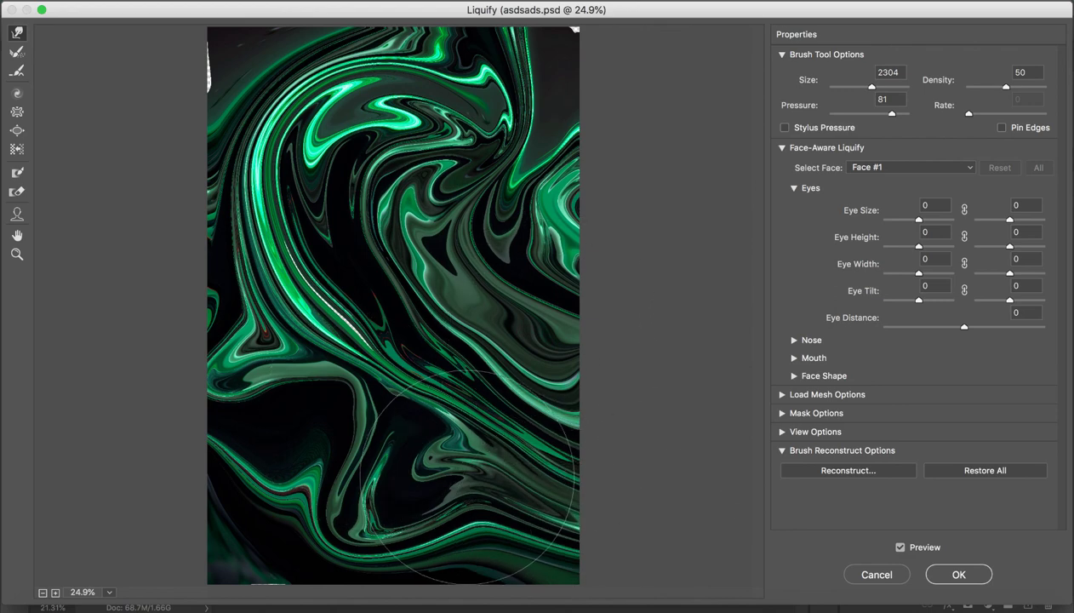
left_click(882, 572)
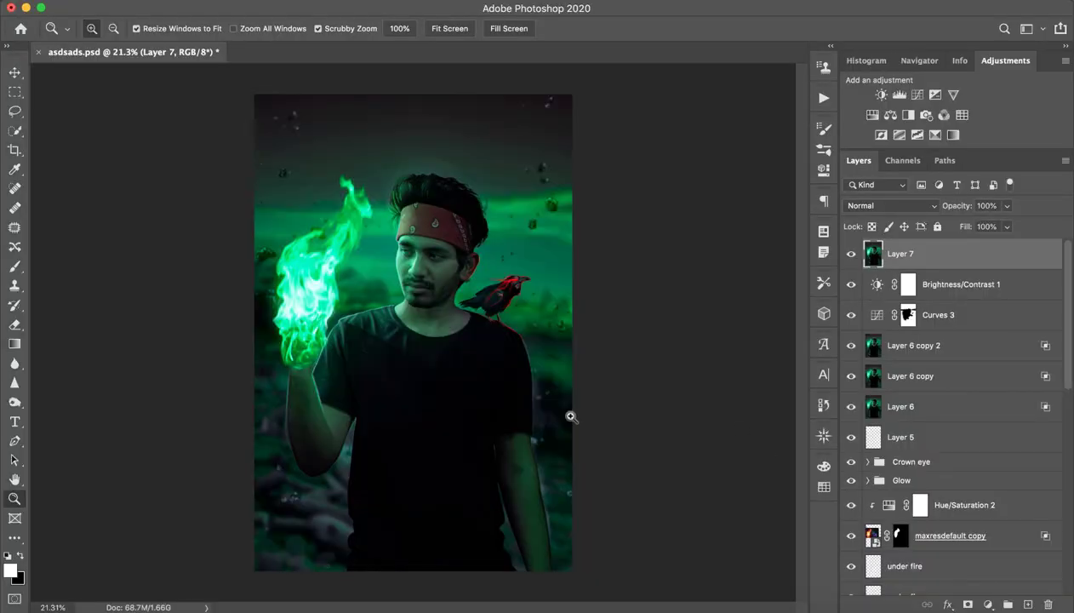